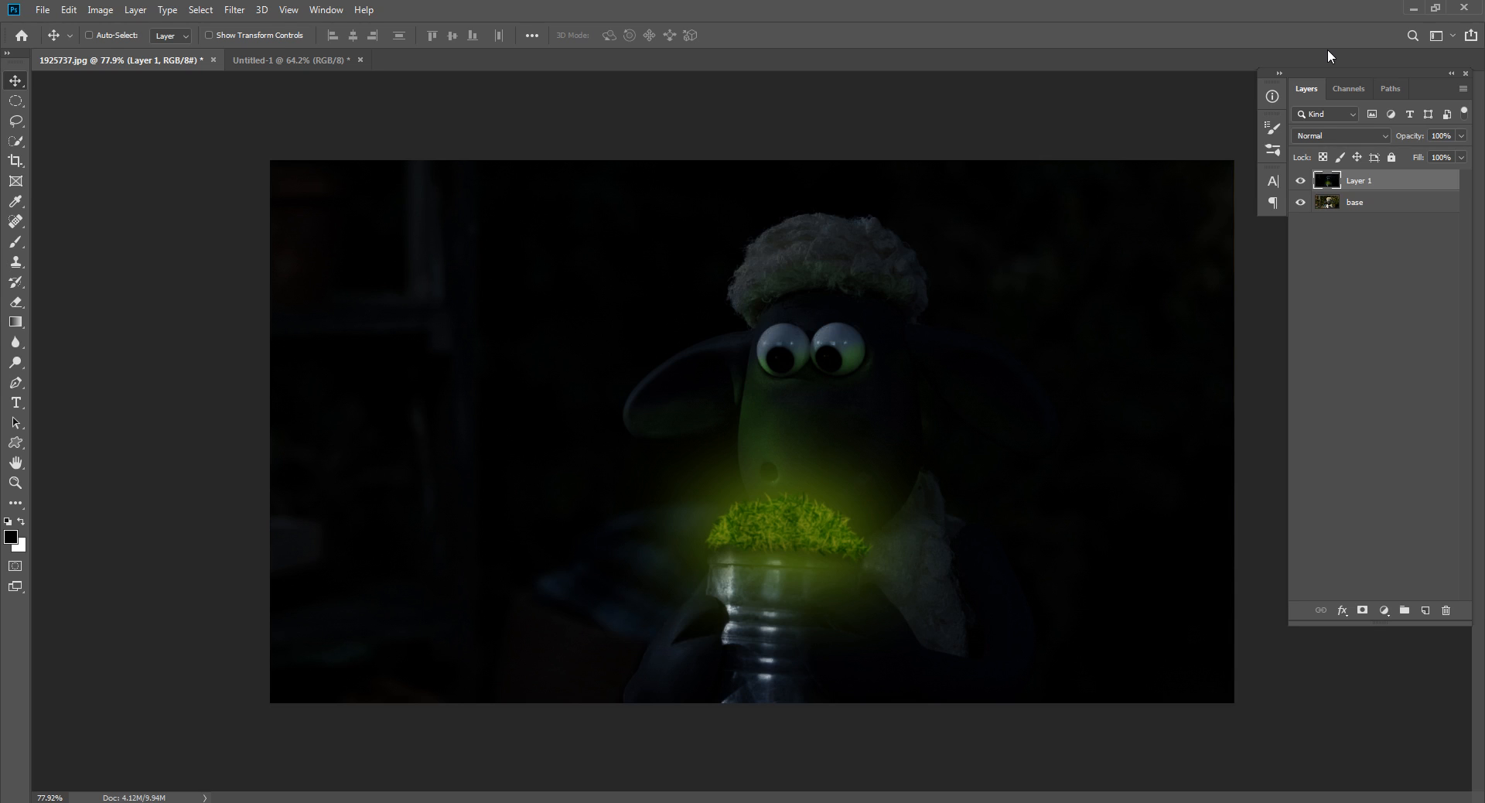
Compare the image with and without the glowing-grass effect by toggling the visibility of Layer 1.
{"action": "left_click", "coordinate": [1299, 182]}
{"action": "left_click", "coordinate": [1299, 181]}
{"action": "left_click", "coordinate": [1299, 182]}
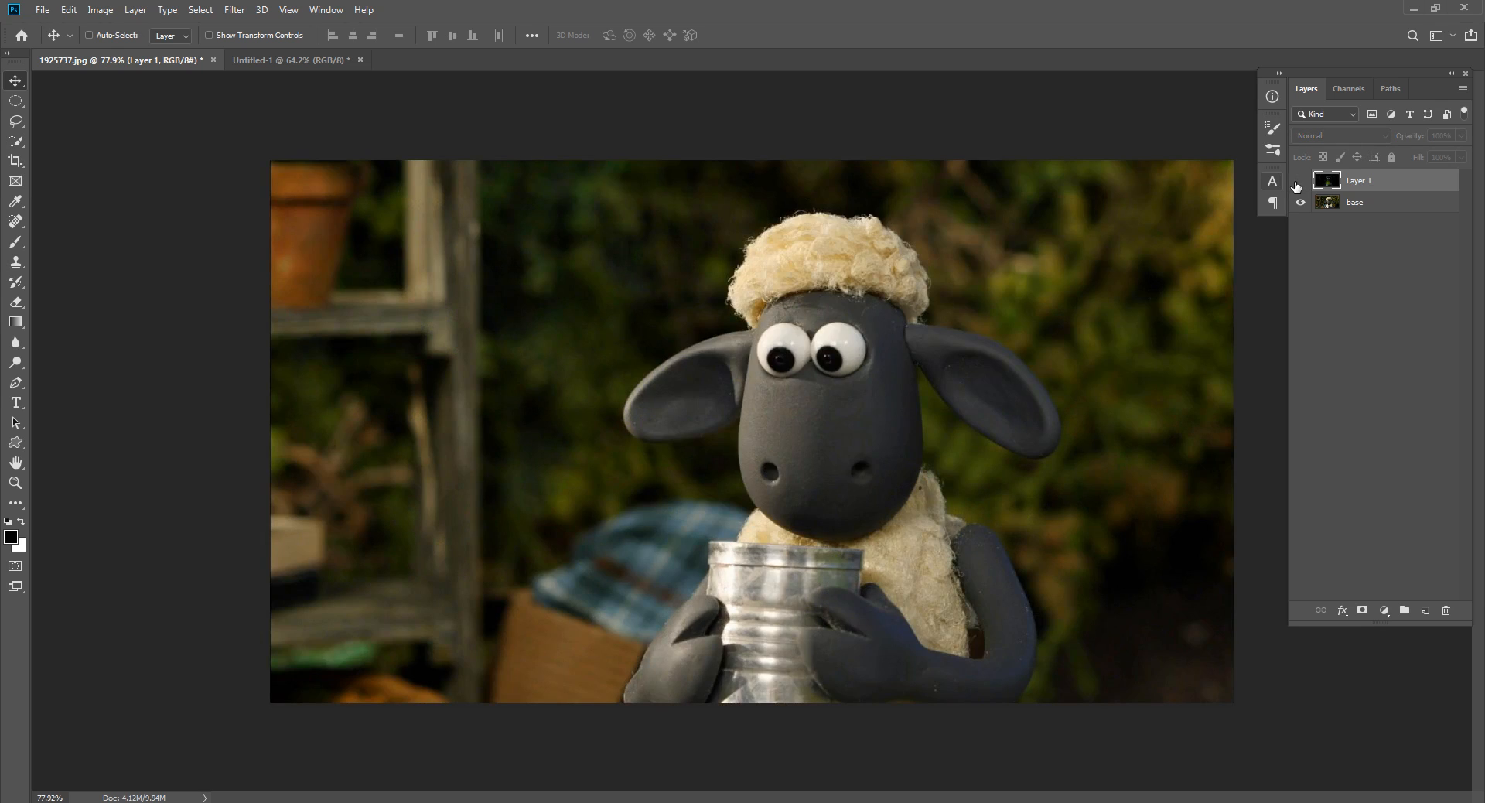
{"action": "left_click", "coordinate": [1298, 183]}
{"action": "left_click", "coordinate": [1301, 182]}
{"action": "left_click", "coordinate": [1300, 181]}
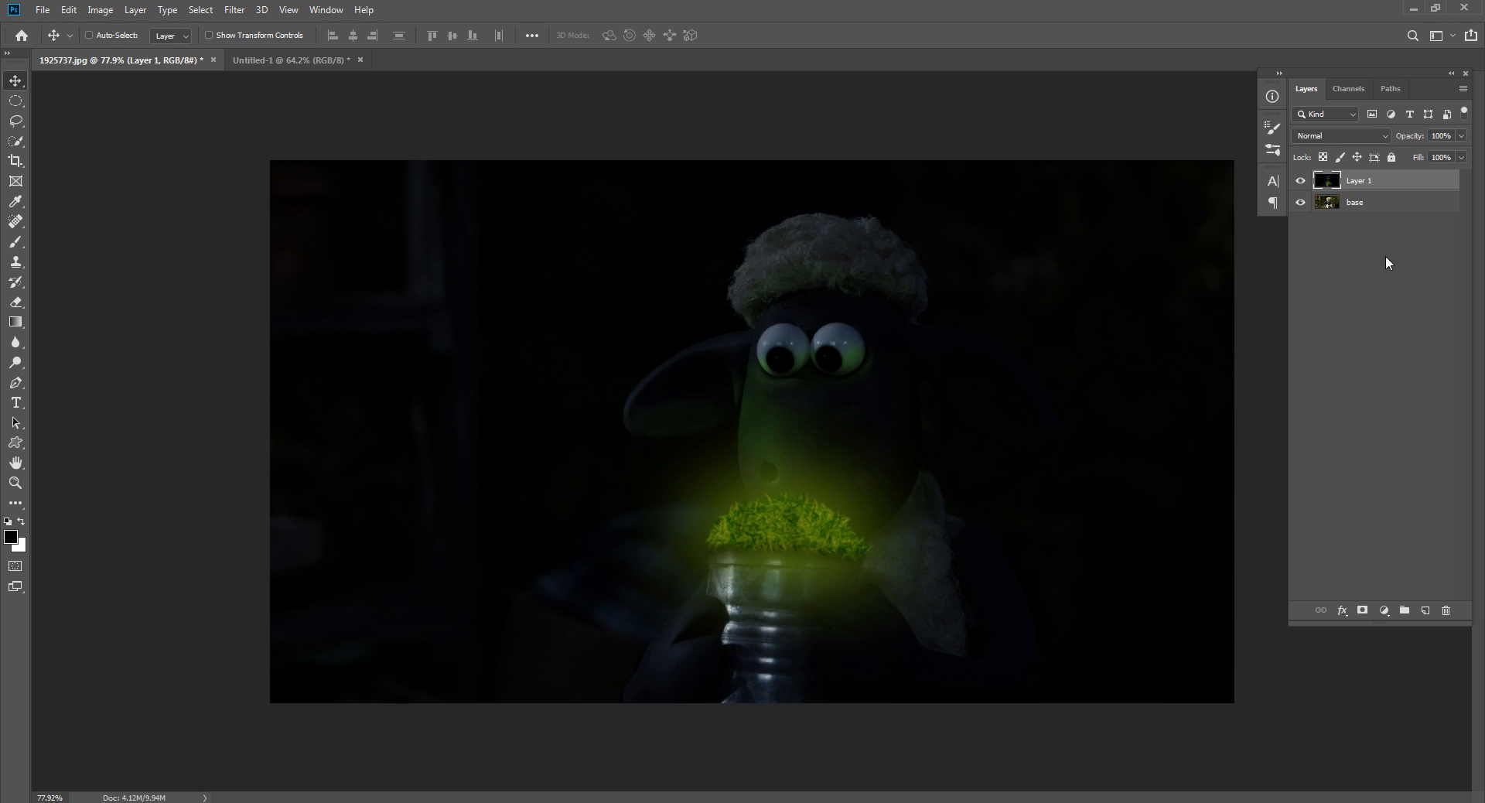
Delete Layer 1 with the glowing-grass effect and duplicate the base layer.
{"action": "key", "text": "Delete"}
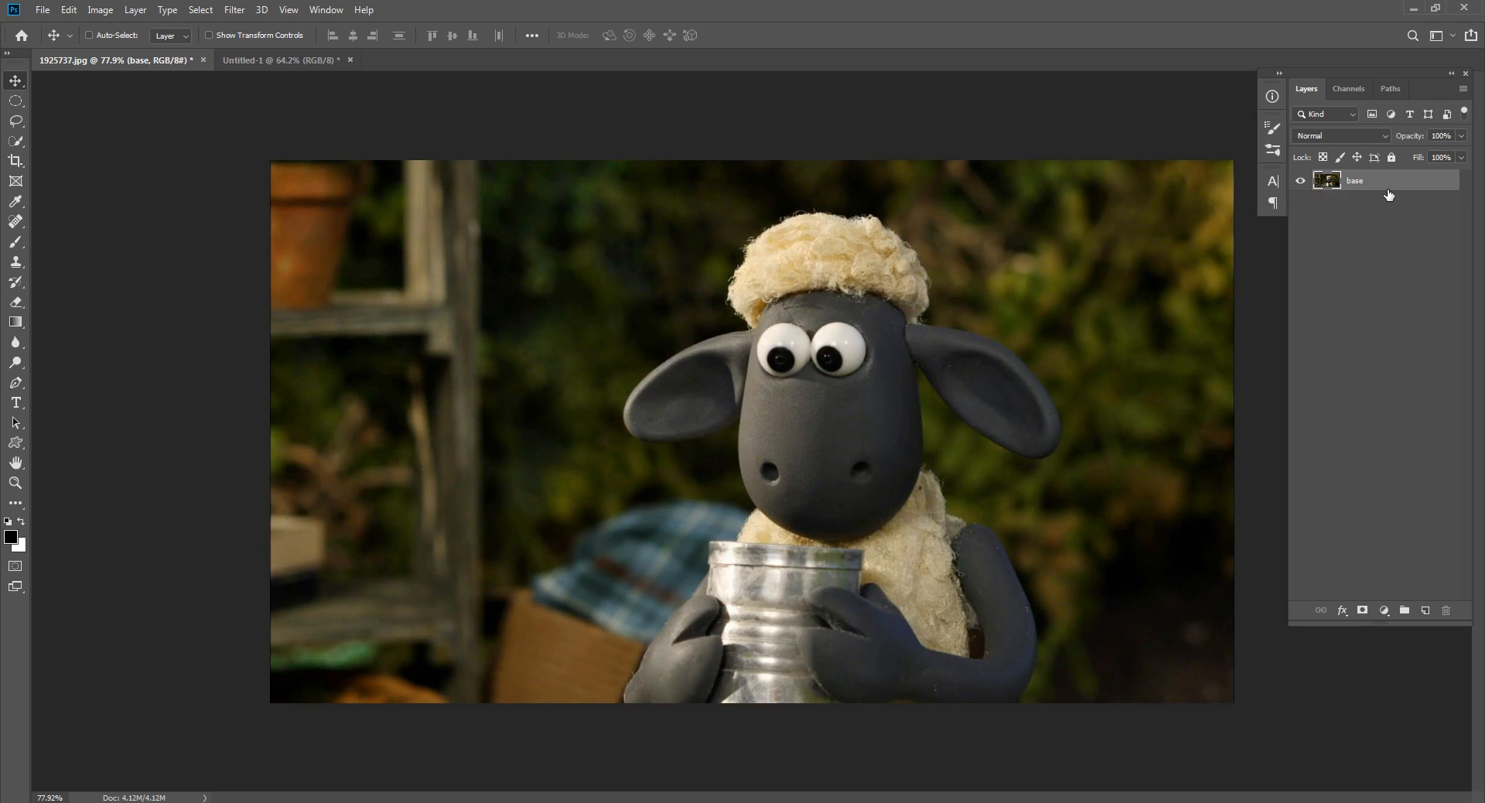
{"action": "key", "text": "ctrl"}
{"action": "key", "text": "ctrl+j"}
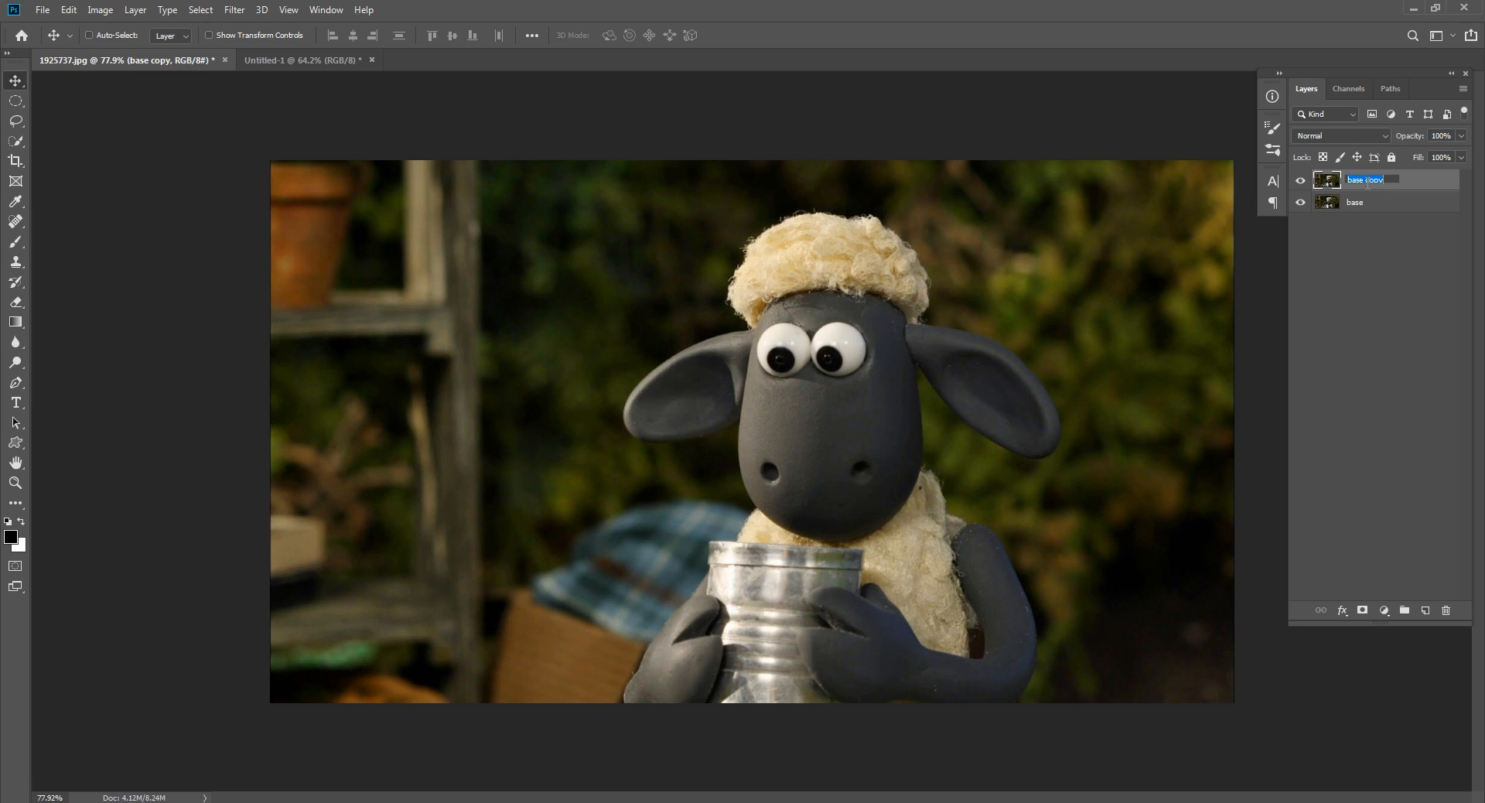
Rename the duplicated layer as bass, hide the original base layer and keep the duplicate selected.
{"action": "type", "text": "basse"}
{"action": "key", "text": "Return"}
{"action": "left_click", "coordinate": [1300, 202]}
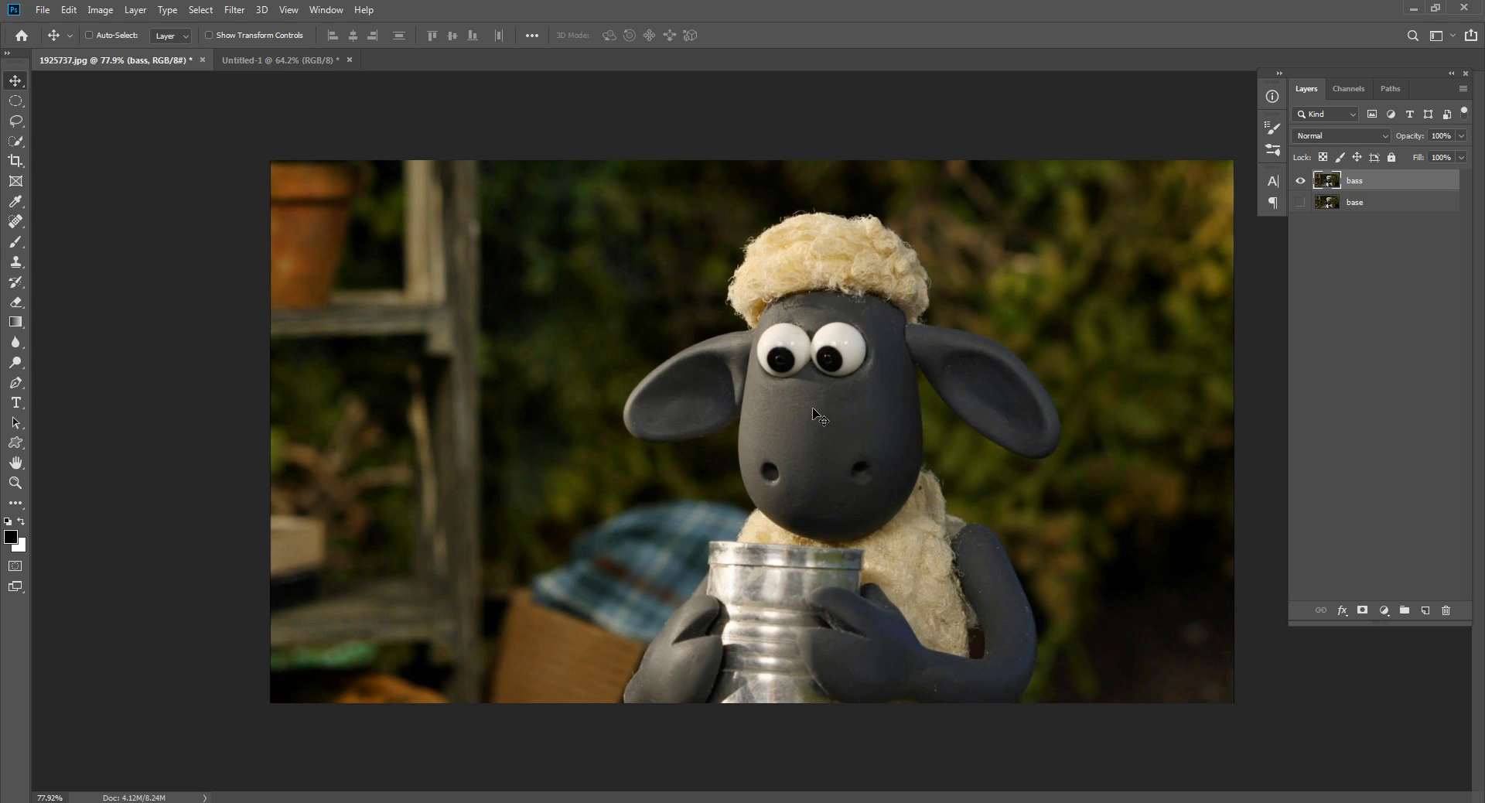
{"action": "left_click", "coordinate": [1358, 272]}
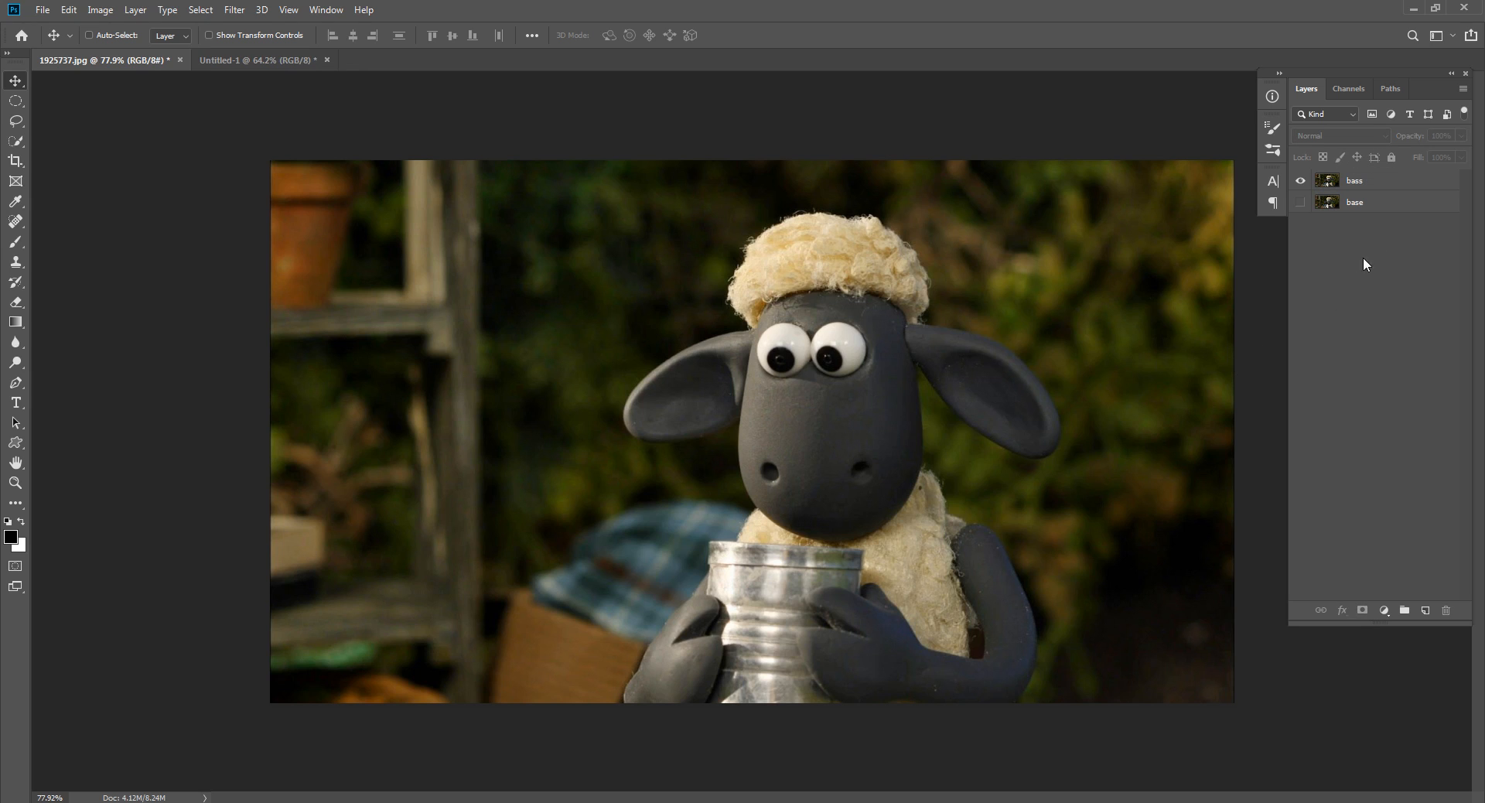
{"action": "left_click", "coordinate": [1393, 192]}
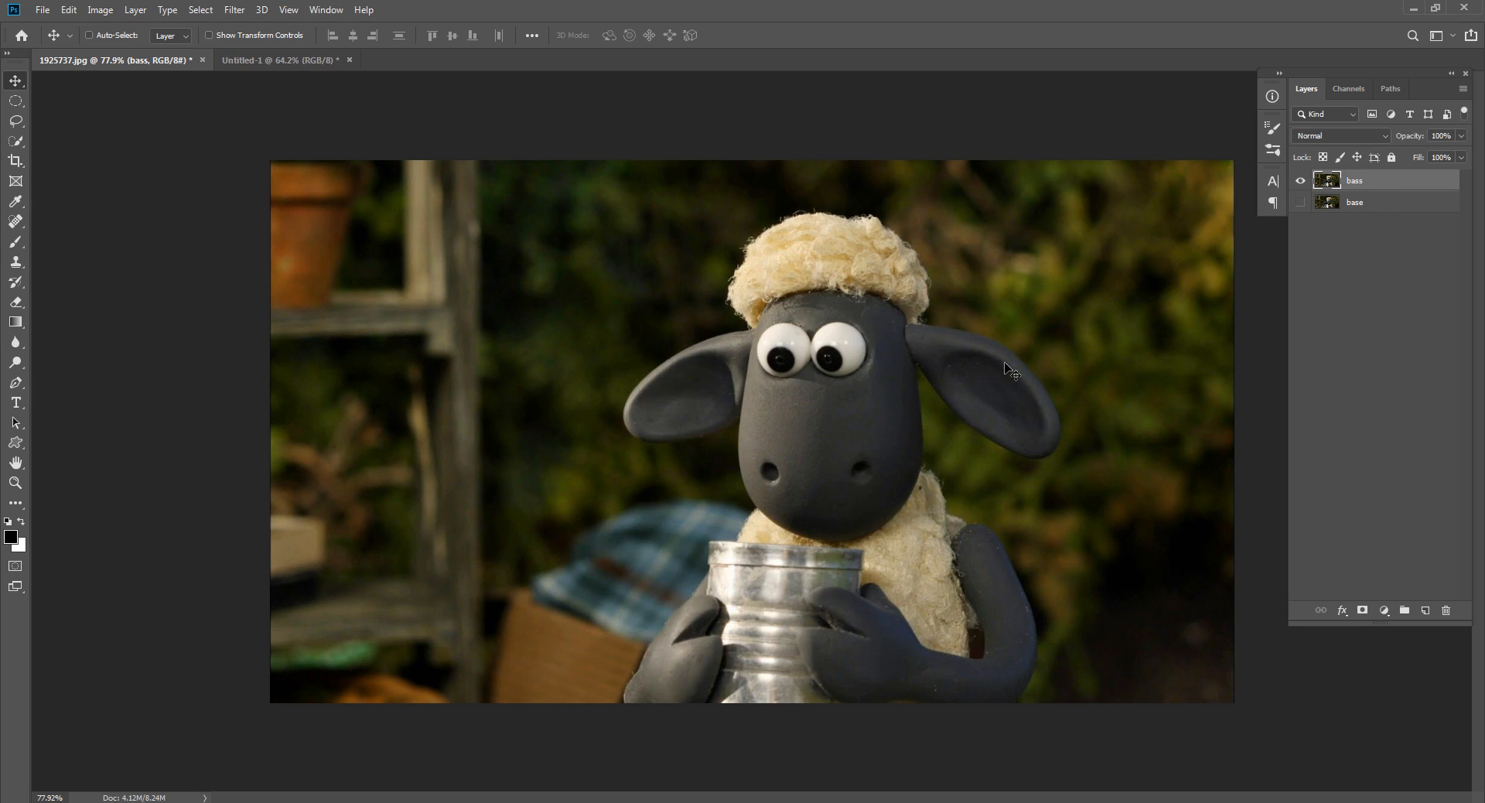
Start the Camera Raw Filter on the bass layer and set exposure to -3.25 and temperature to -34.
{"action": "left_click", "coordinate": [234, 9]}
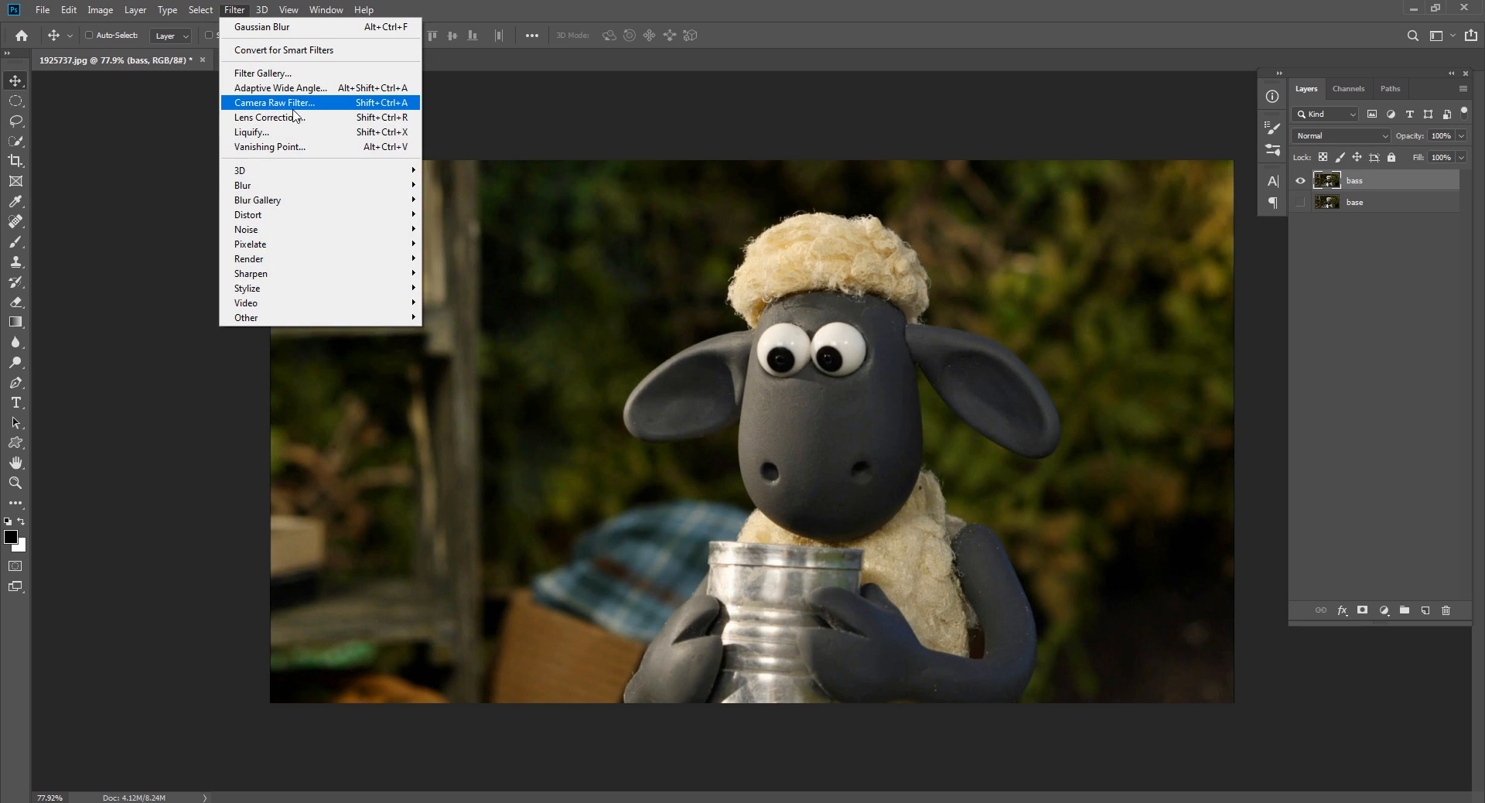
{"action": "left_click", "coordinate": [406, 106]}
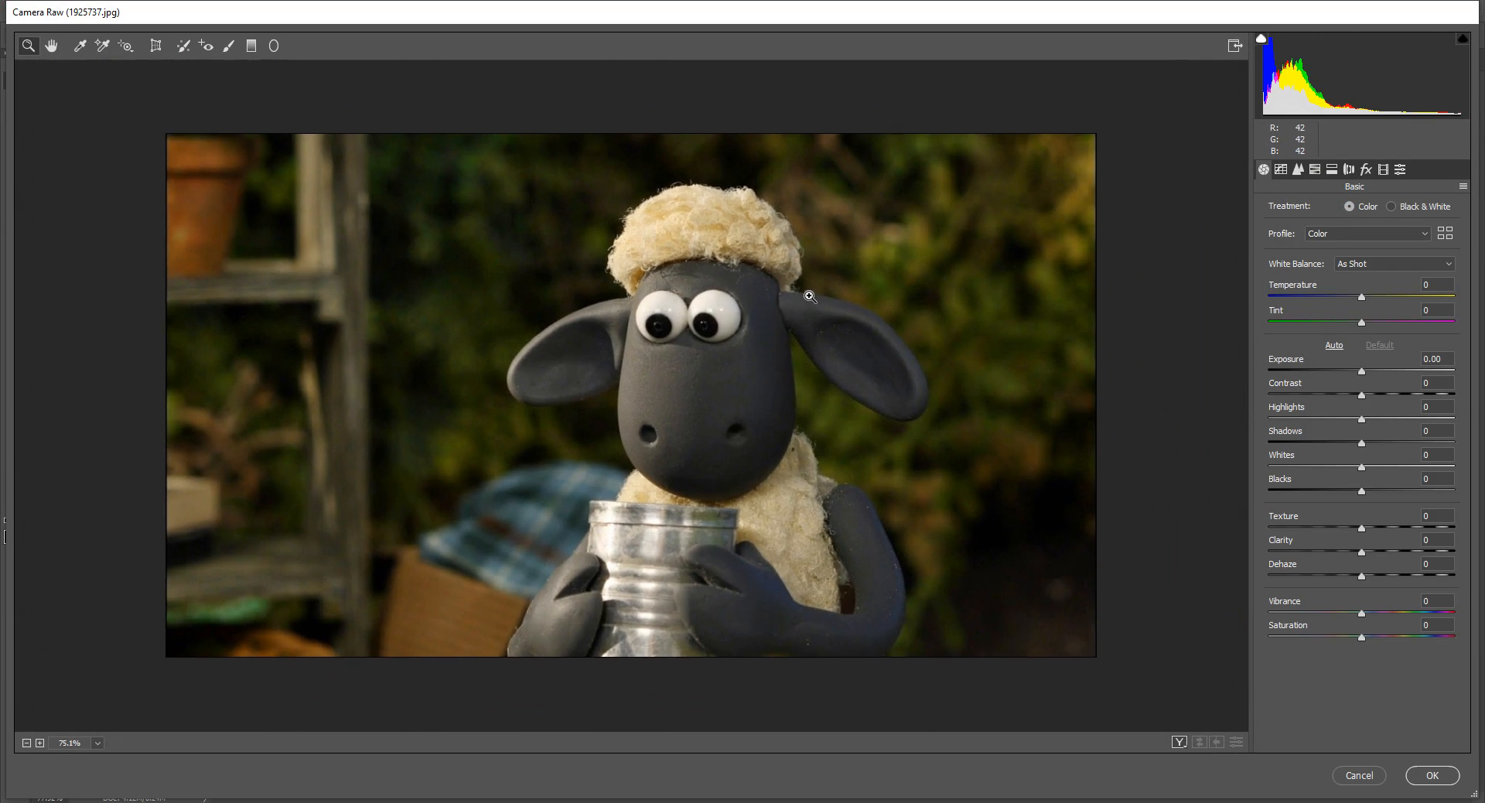
{"action": "left_click", "coordinate": [1361, 371]}
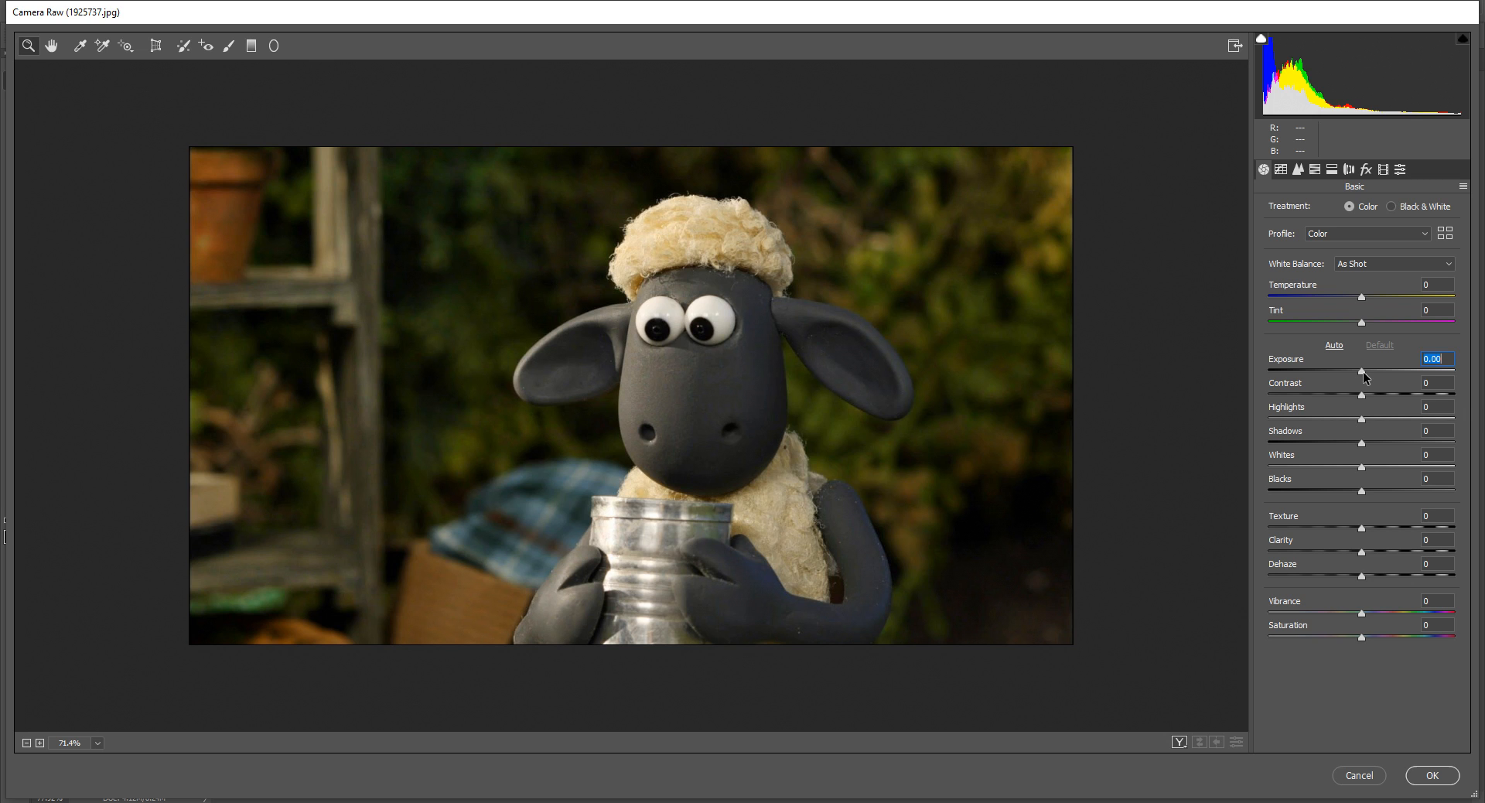
{"action": "left_click_drag", "start_coordinate": [1362, 371], "coordinate": [1302, 372]}
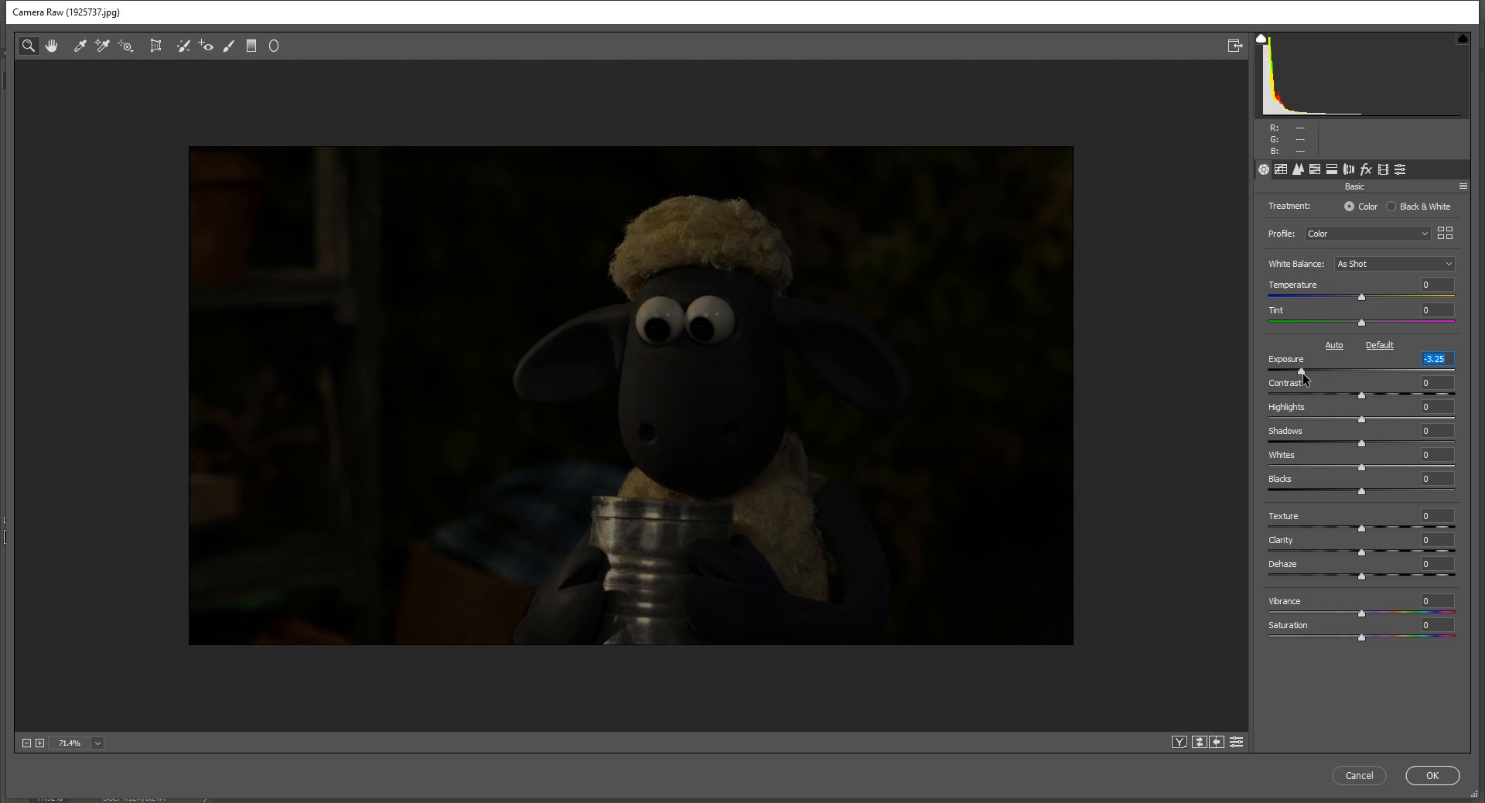
{"action": "left_click", "coordinate": [1362, 297]}
{"action": "left_click_drag", "start_coordinate": [1361, 299], "coordinate": [1329, 299]}
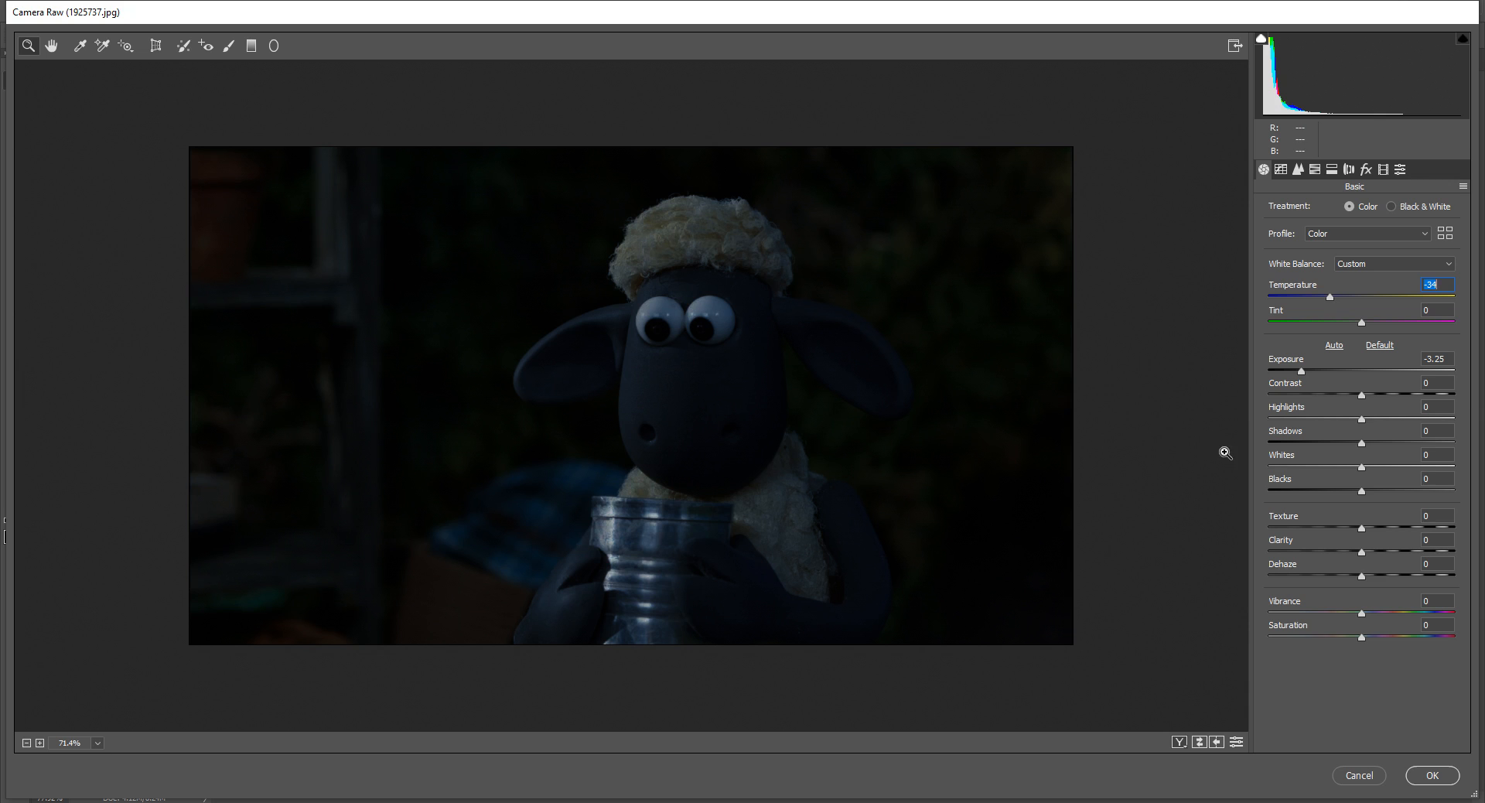
Set contrast to +22, highlights to +5, shadows to -18, whites to +12, blacks to -8 and exposure to -2.75.
{"action": "left_click_drag", "start_coordinate": [1361, 395], "coordinate": [1369, 425]}
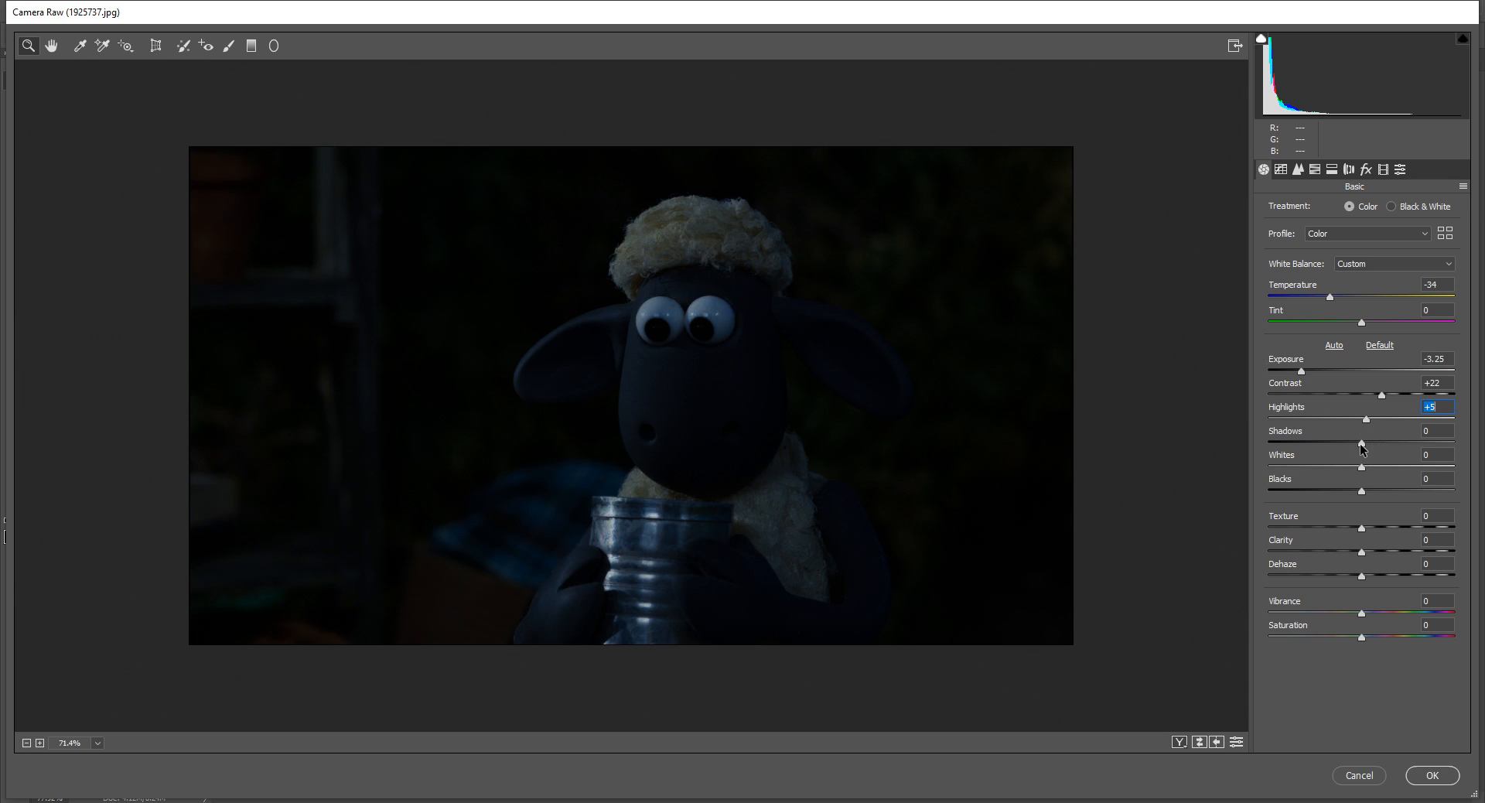
{"action": "left_click_drag", "start_coordinate": [1361, 443], "coordinate": [1354, 492]}
{"action": "left_click_drag", "start_coordinate": [1301, 369], "coordinate": [1310, 371]}
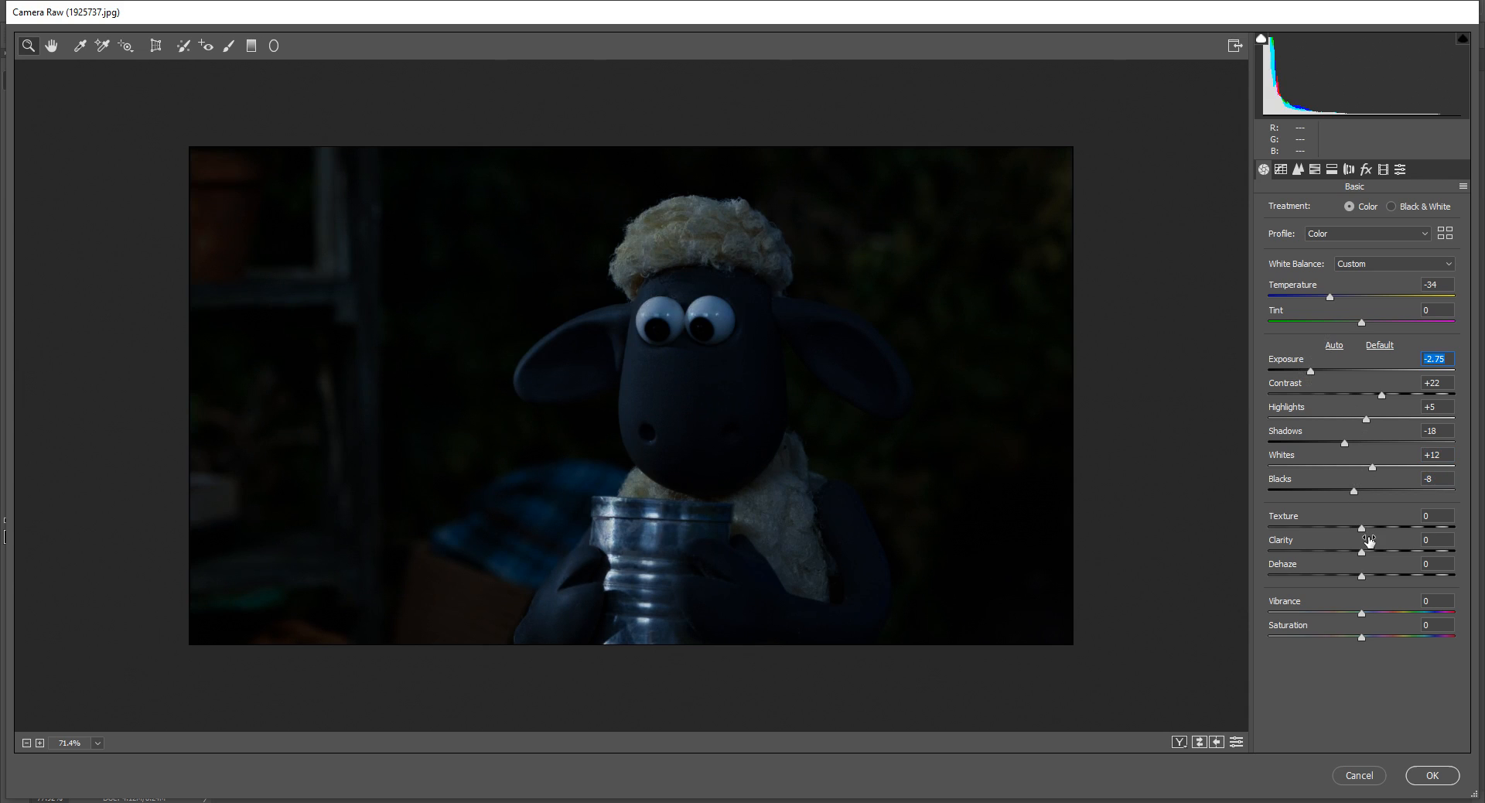
Set texture to -30, clarity to -28, exposure to -3.00 and dehaze to +16.
{"action": "left_click_drag", "start_coordinate": [1363, 531], "coordinate": [1335, 552]}
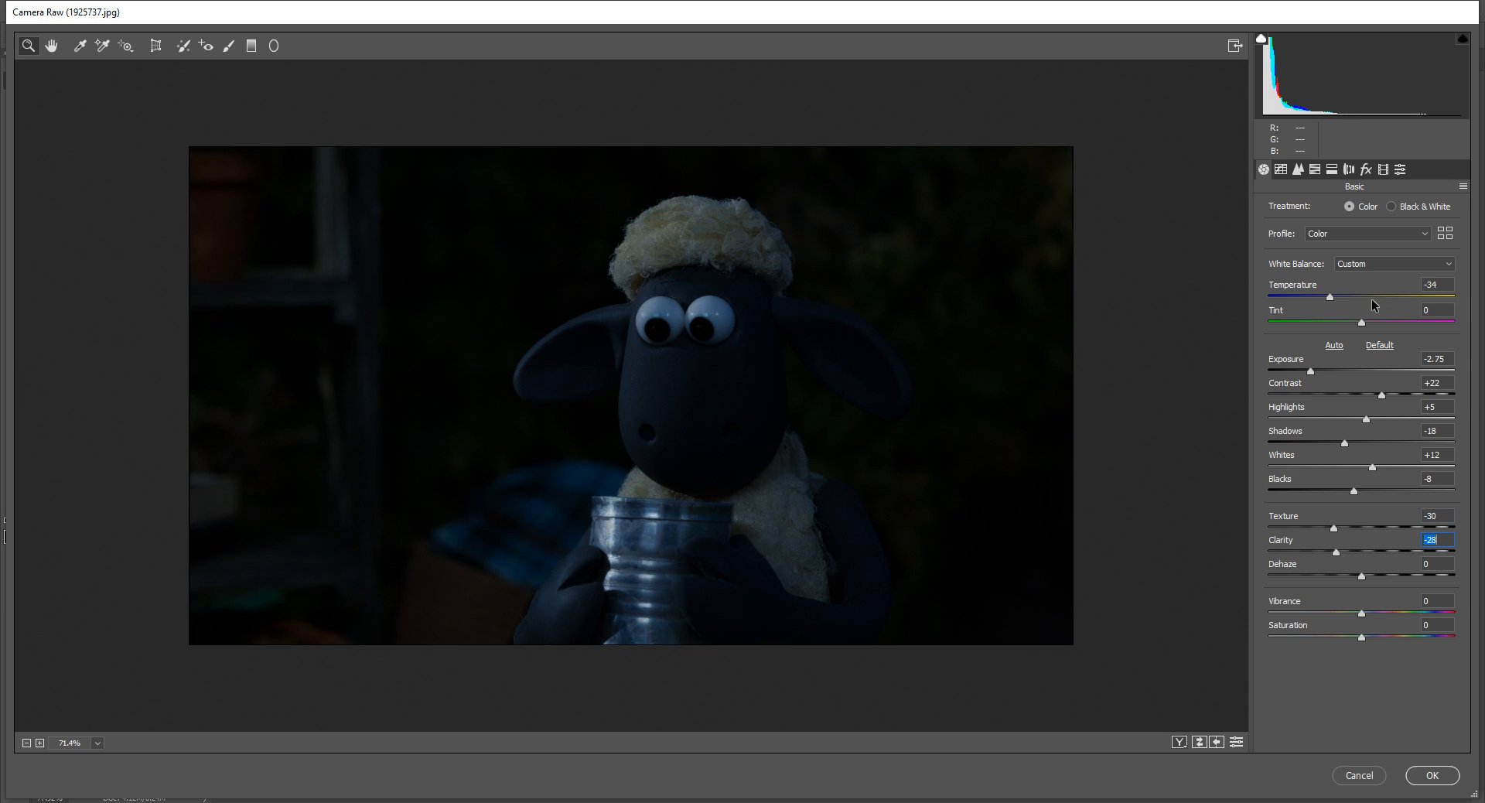
{"action": "left_click_drag", "start_coordinate": [1316, 370], "coordinate": [1306, 372]}
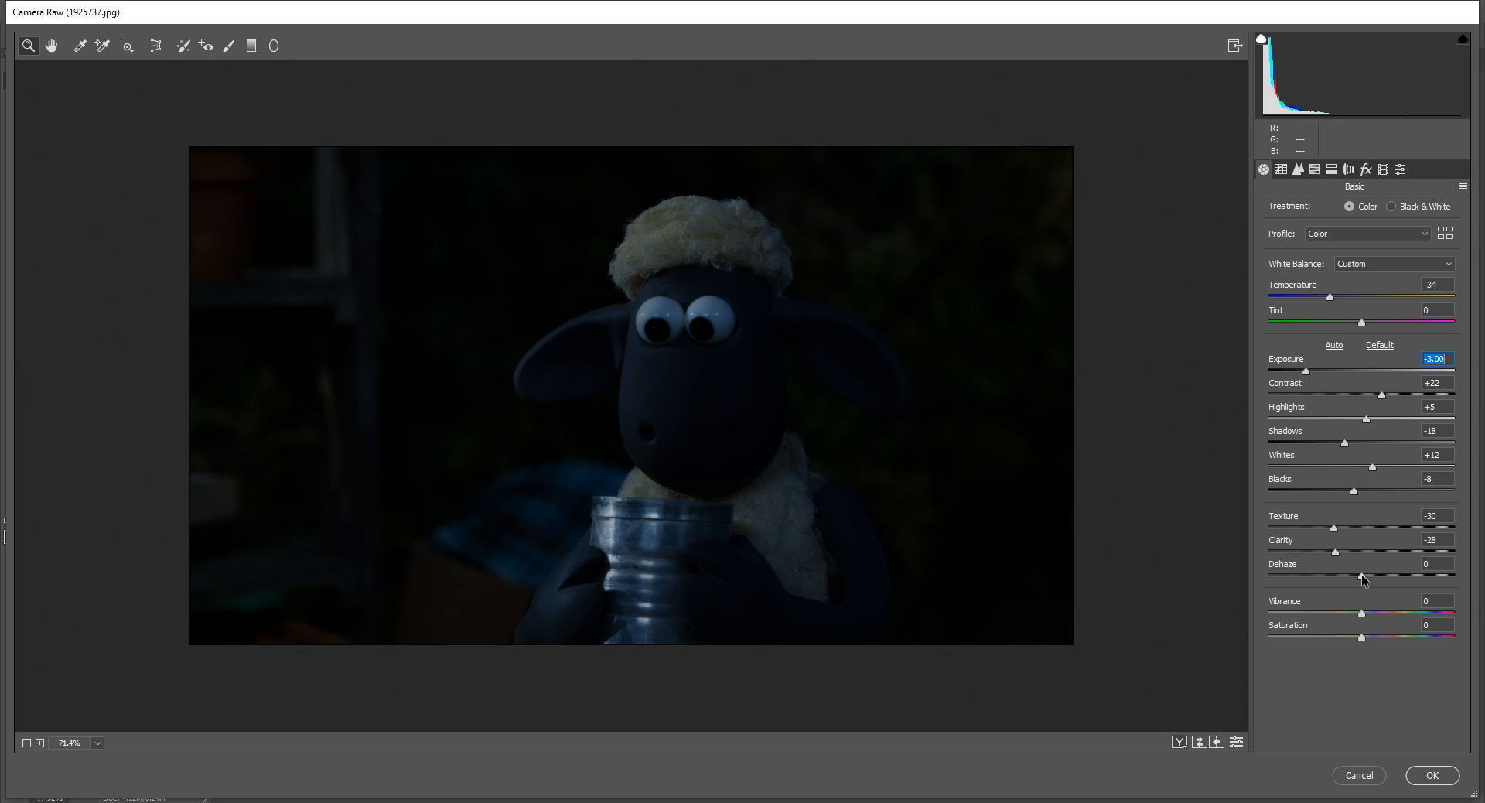
{"action": "left_click_drag", "start_coordinate": [1361, 573], "coordinate": [1373, 573]}
Set vibrance and saturation to -28, cool the temperature slightly further and apply the Camera Raw adjustments.
{"action": "left_click_drag", "start_coordinate": [1361, 613], "coordinate": [1341, 610]}
{"action": "left_click", "coordinate": [1361, 637]}
{"action": "left_click_drag", "start_coordinate": [1362, 642], "coordinate": [1342, 636]}
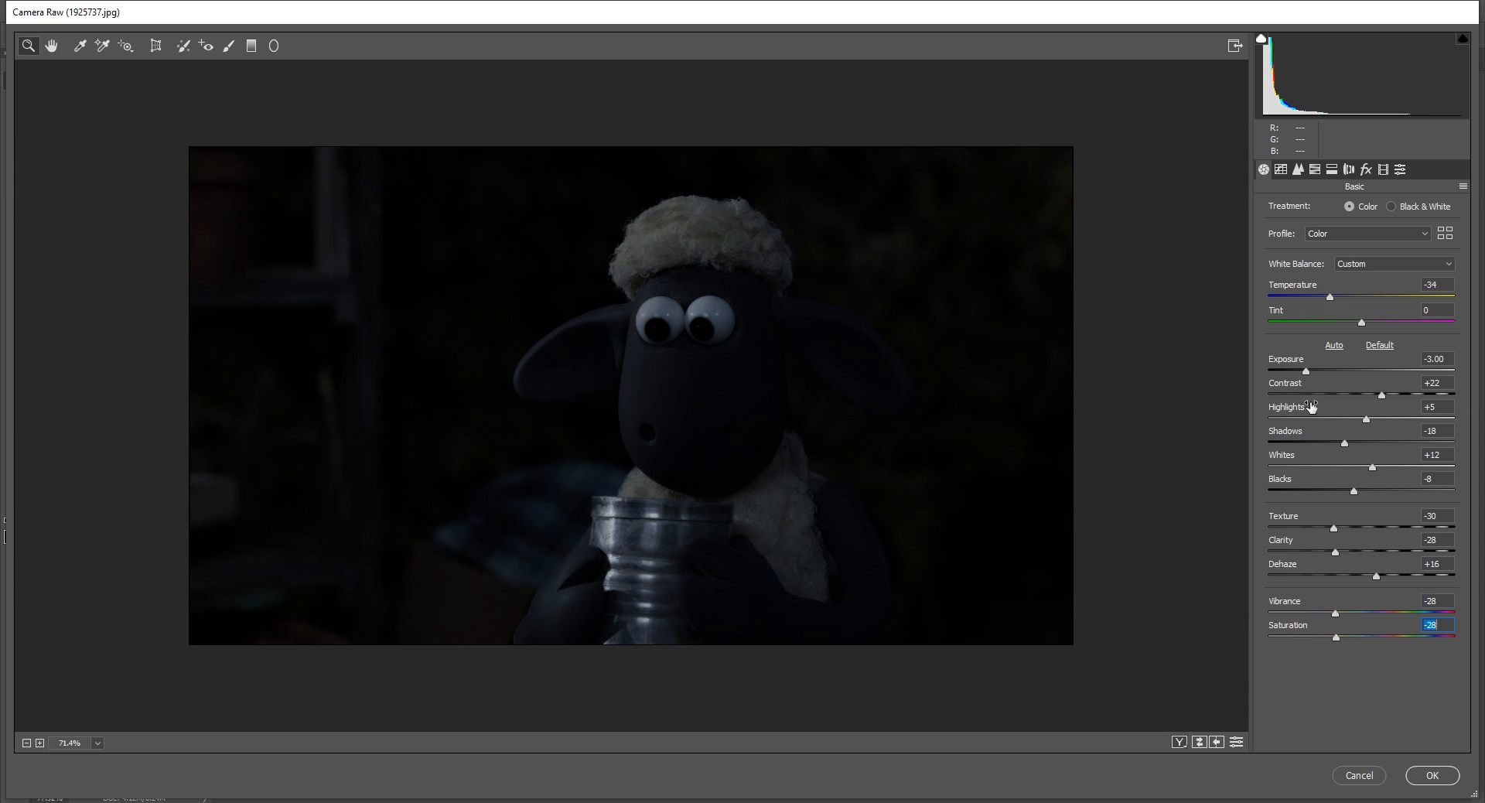
{"action": "left_click_drag", "start_coordinate": [1330, 297], "coordinate": [1323, 297]}
{"action": "left_click", "coordinate": [1430, 776]}
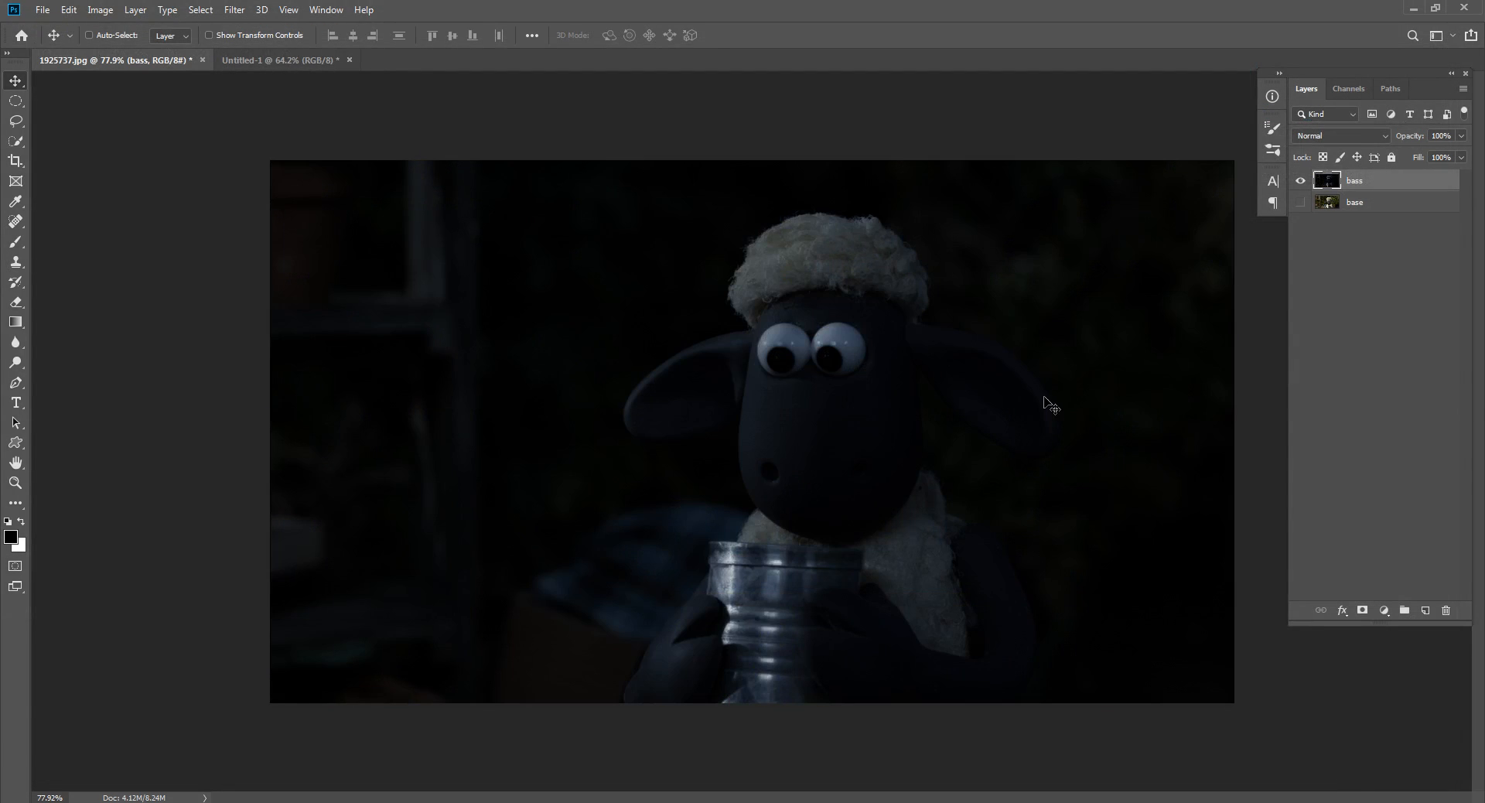
Add a new empty layer above the darkened sheep layer and name it grass.
{"action": "left_click", "coordinate": [1327, 221]}
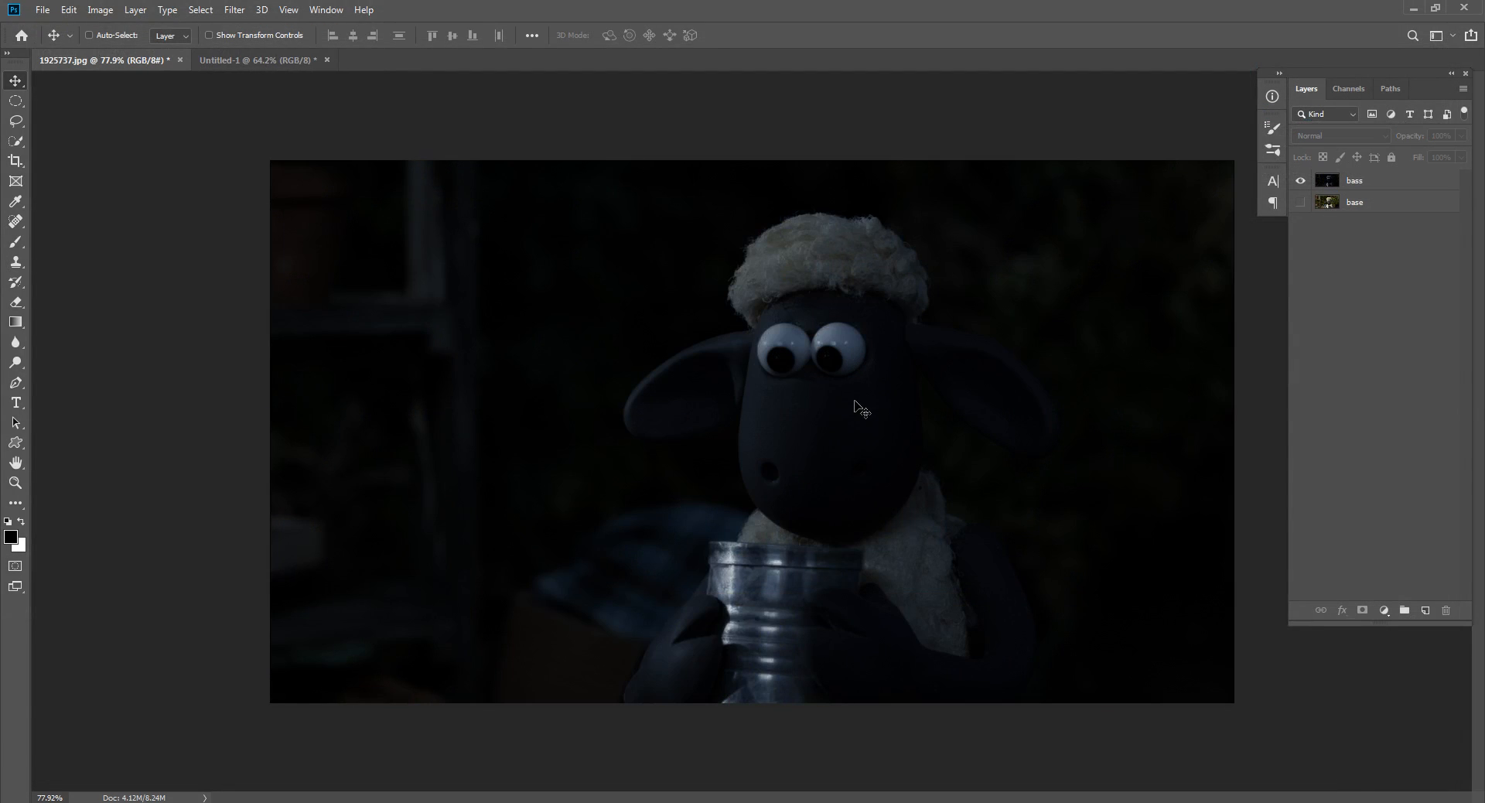
{"action": "left_click", "coordinate": [1381, 180]}
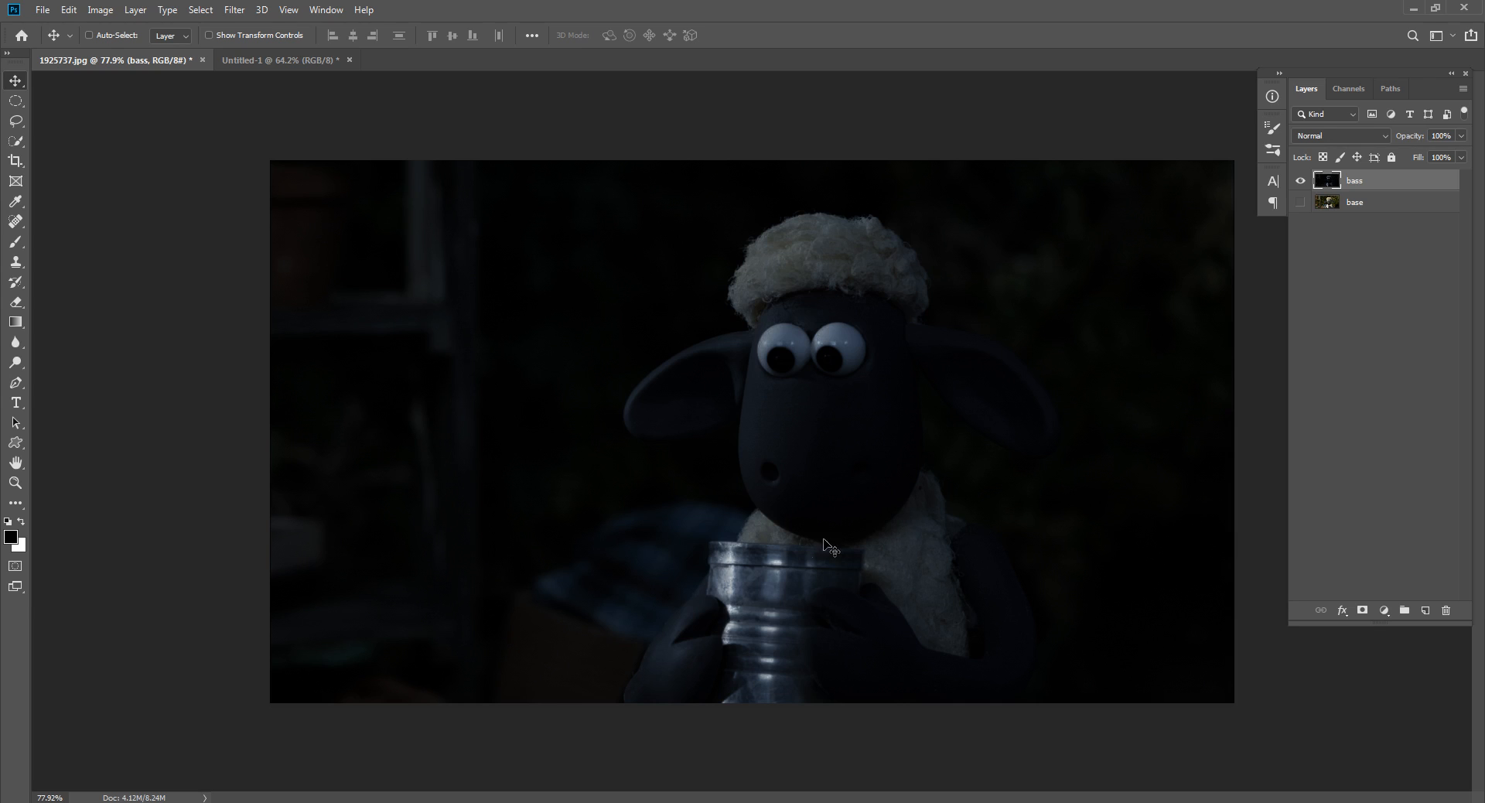
{"action": "left_click", "coordinate": [1363, 420]}
{"action": "left_click", "coordinate": [1426, 611]}
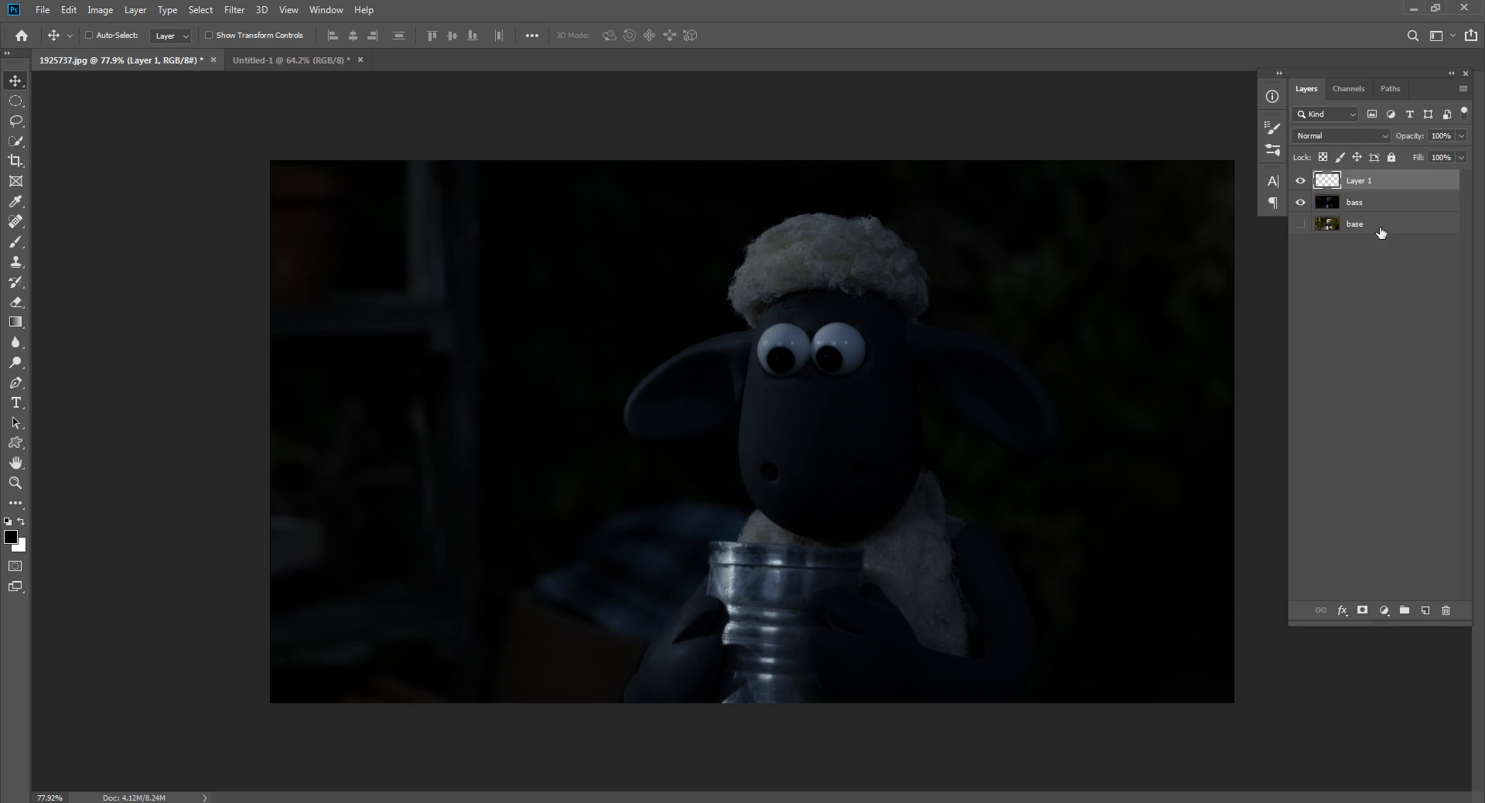
{"action": "double_click", "coordinate": [1360, 181]}
{"action": "type", "text": "grass"}
{"action": "key", "text": "Return"}
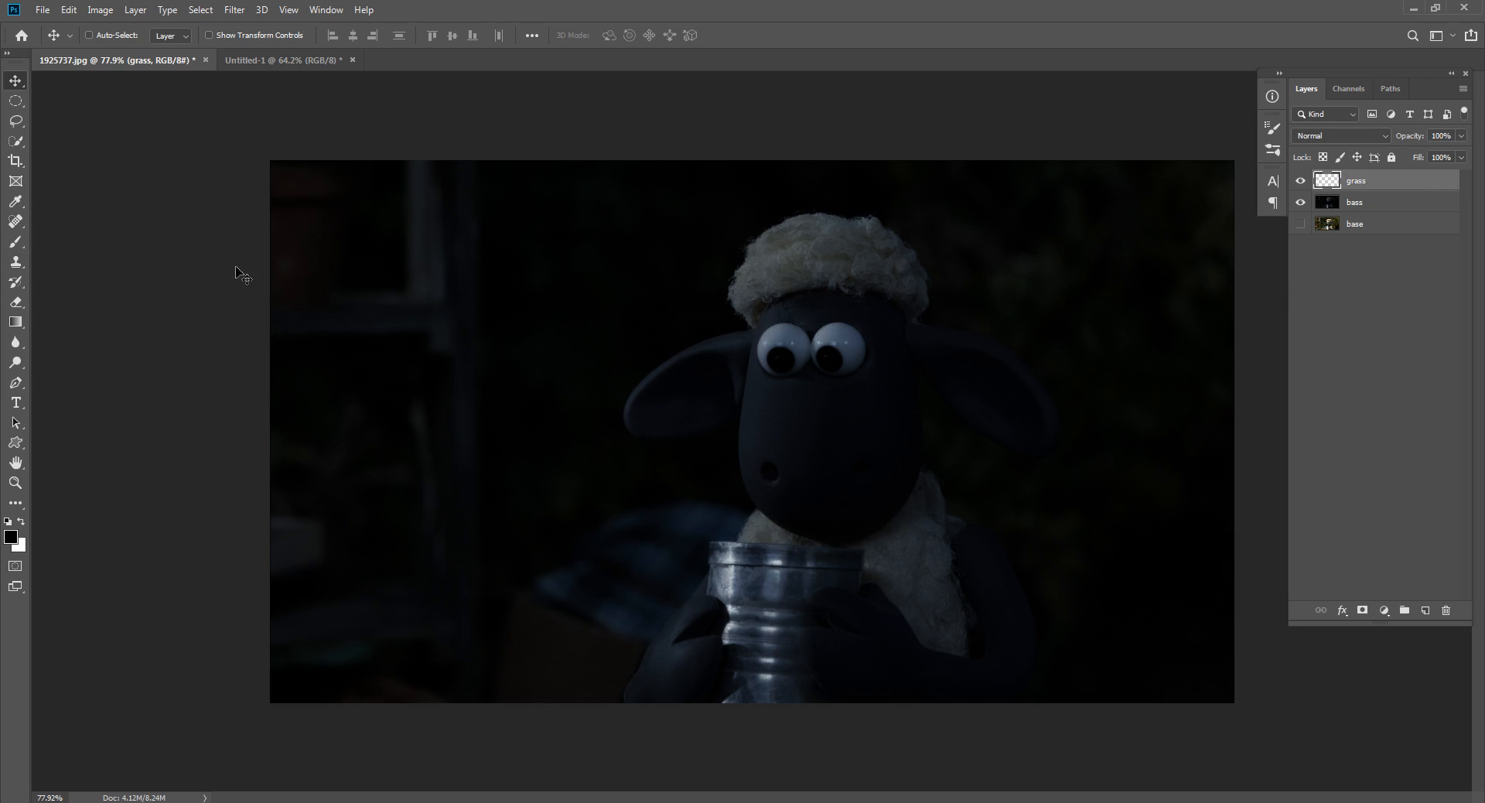
Activate the Brush tool and look over the grass-blade brushes among the General Brushes presets.
{"action": "key", "text": "b"}
{"action": "right_click", "coordinate": [731, 364]}
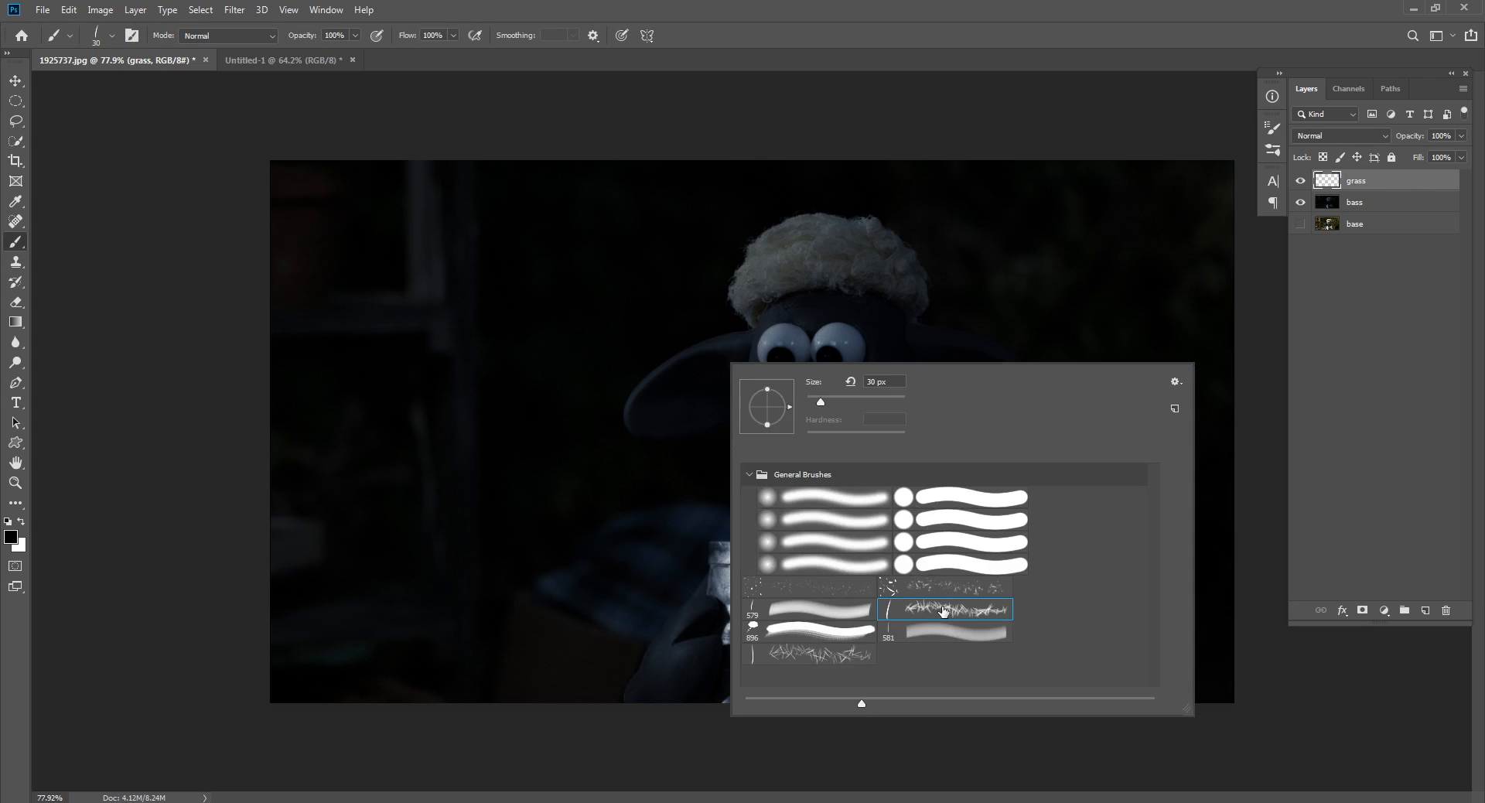
{"action": "left_click", "coordinate": [775, 281]}
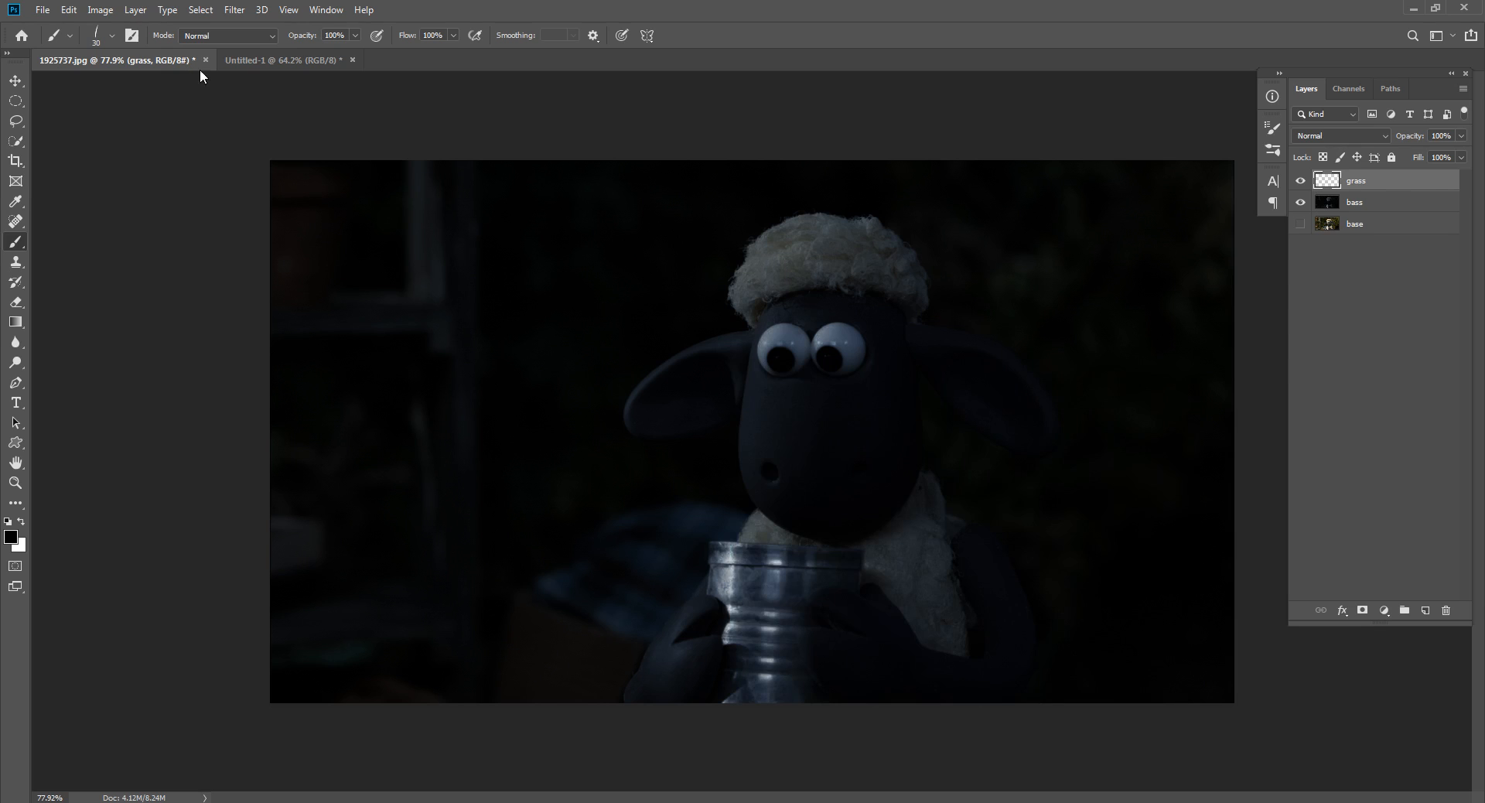
Switch to the blank Untitled-1 document and check its pixel dimensions in Image Size without changing them.
{"action": "left_click", "coordinate": [295, 66]}
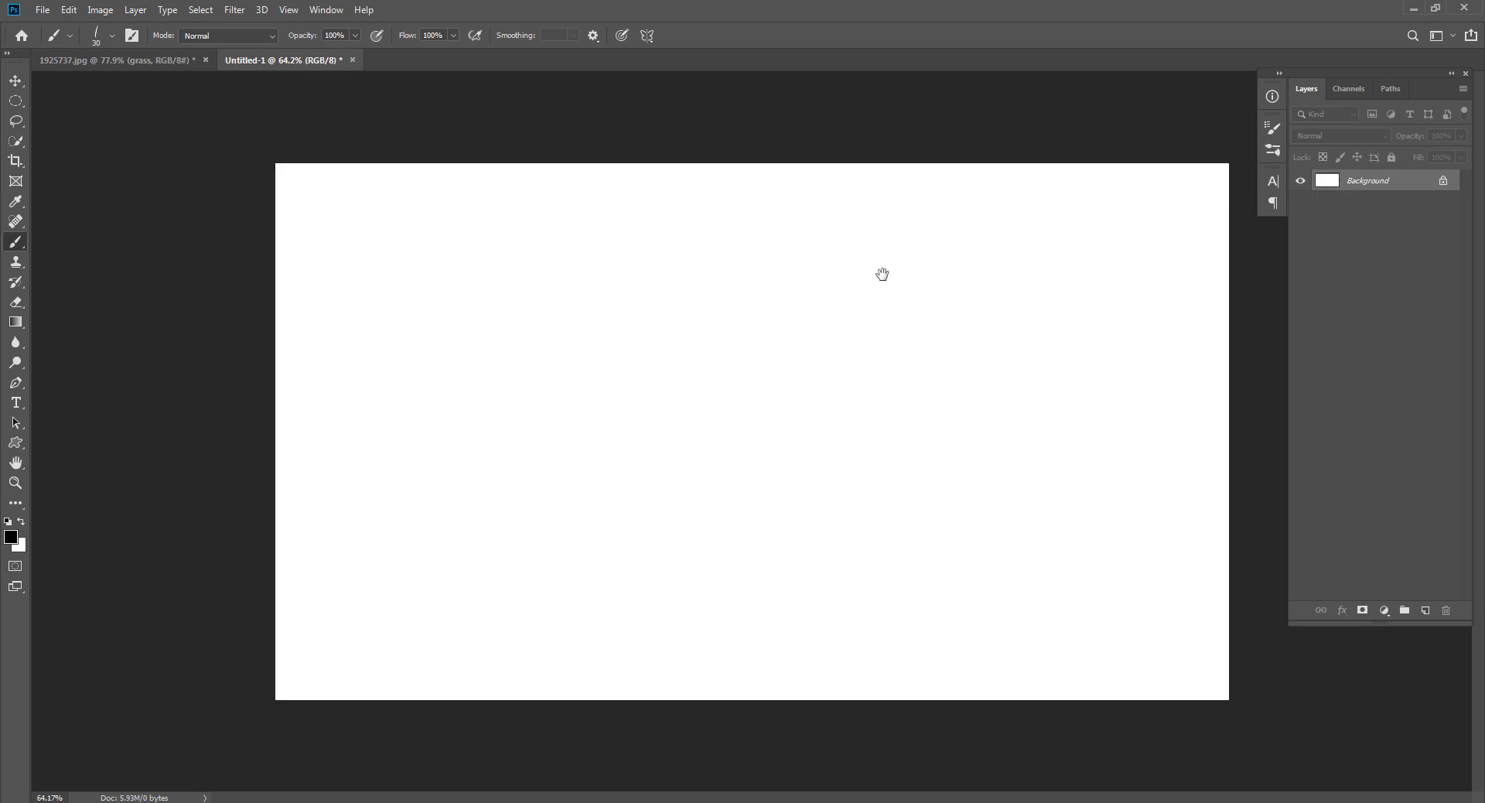
{"action": "left_click", "coordinate": [100, 9]}
{"action": "left_click", "coordinate": [126, 126]}
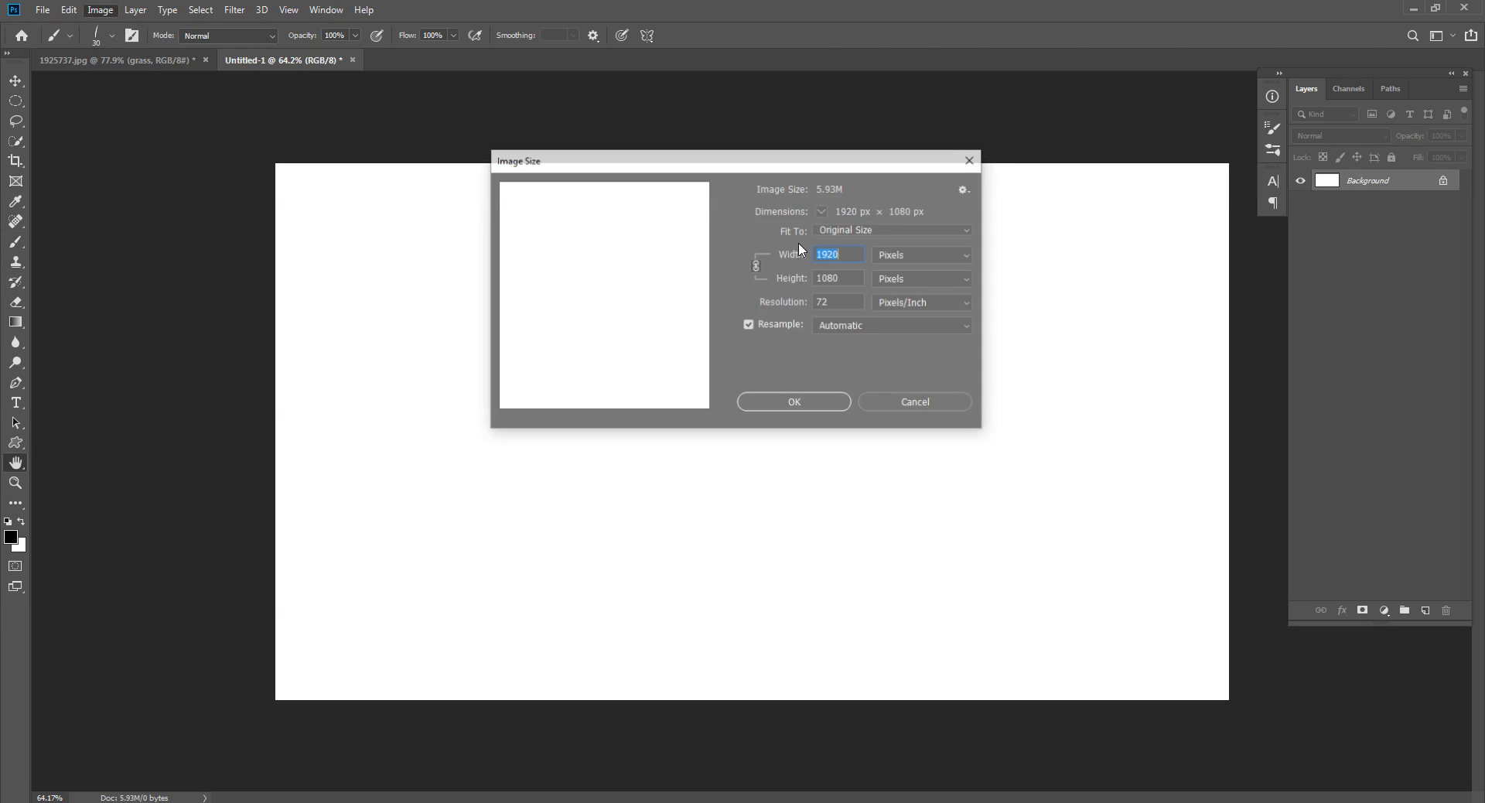
{"action": "left_click", "coordinate": [857, 254]}
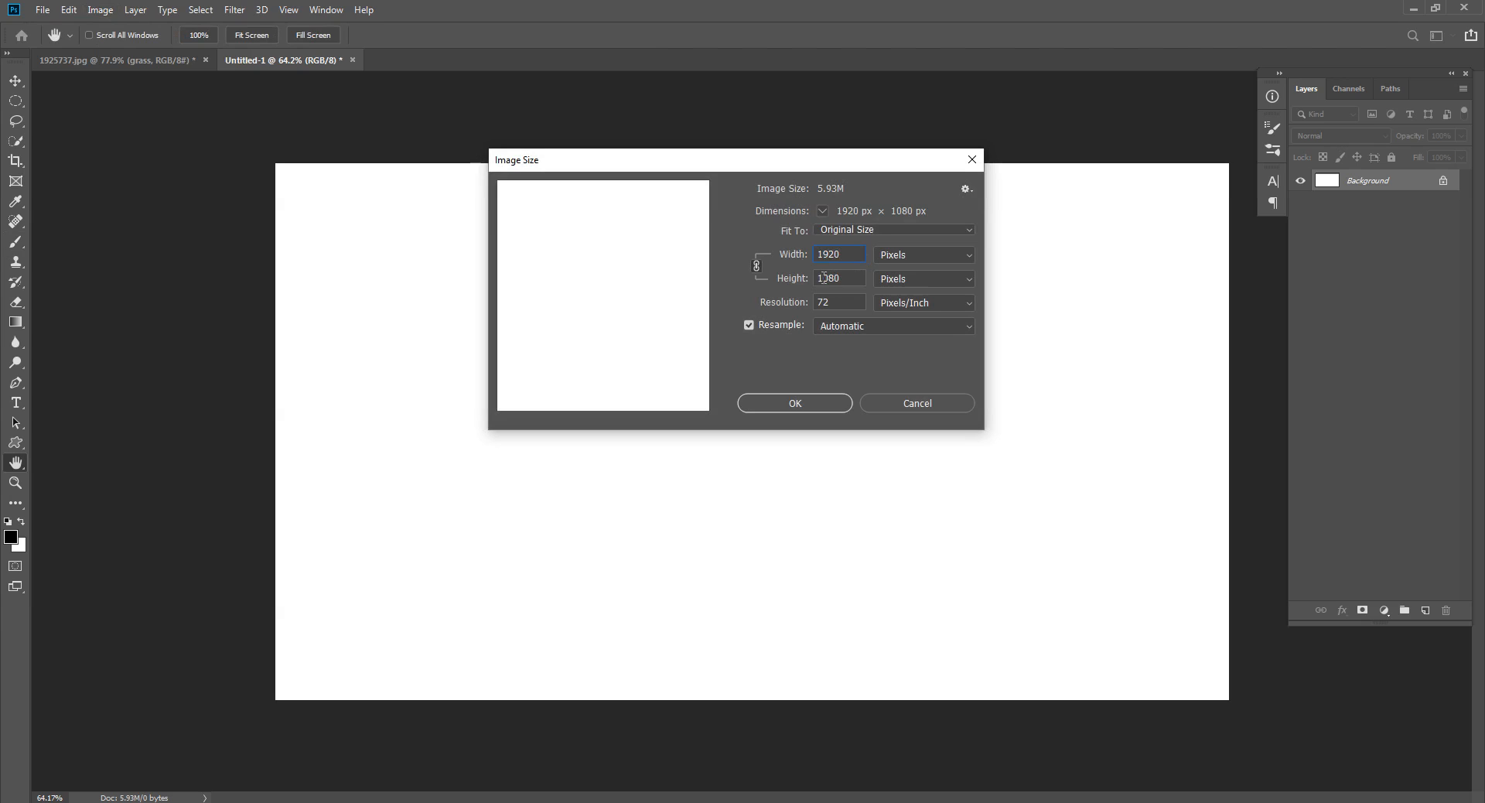
{"action": "left_click", "coordinate": [908, 397]}
{"action": "key", "text": "b"}
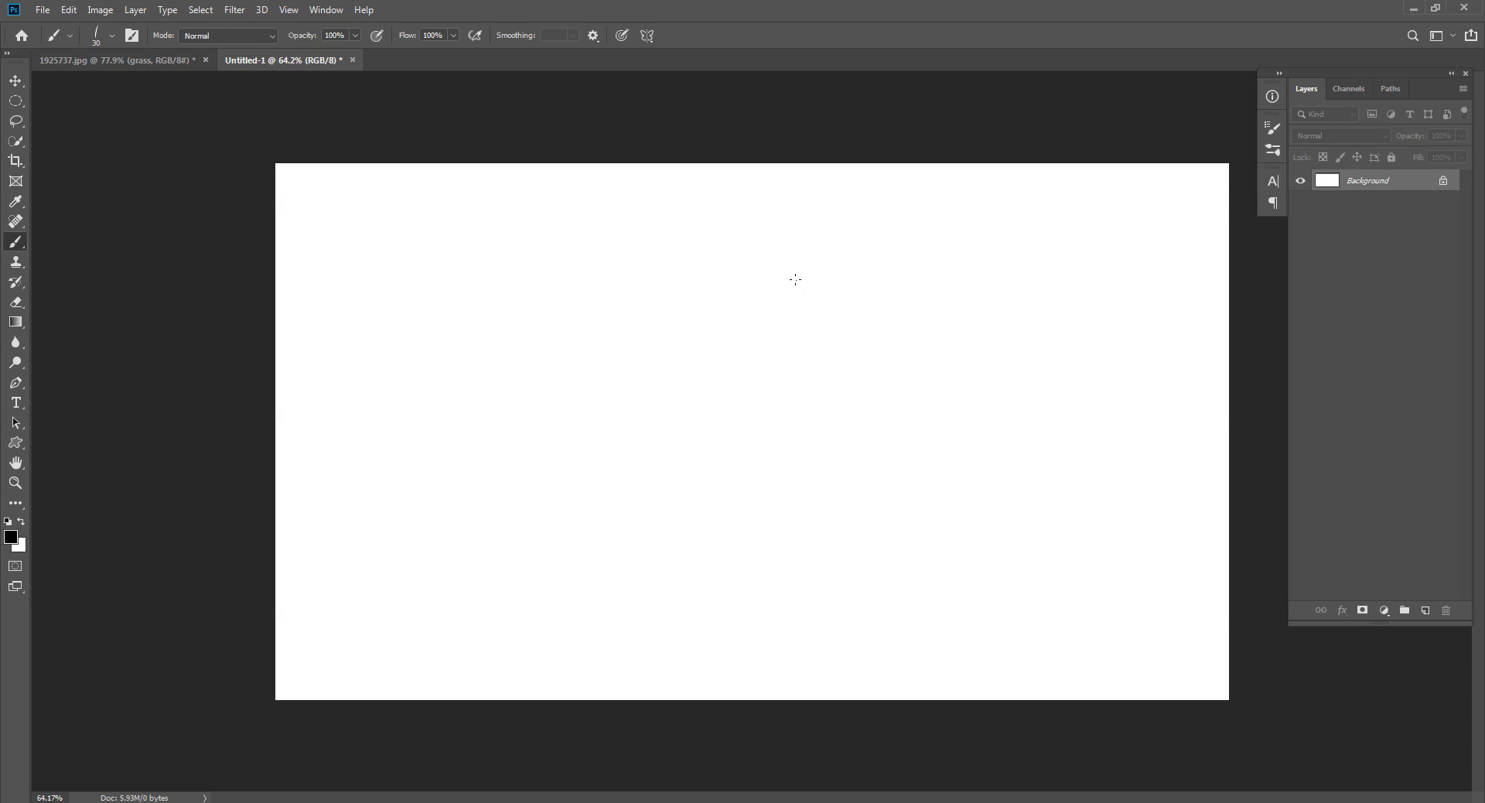
{"action": "left_click_drag", "start_coordinate": [866, 292], "coordinate": [903, 291]}
{"action": "key", "text": "ctrl+z"}
Draw a tall, closed, curved grass-blade path with the Pen tool, pointed at the tip and narrow at the base.
{"action": "key", "text": "p"}
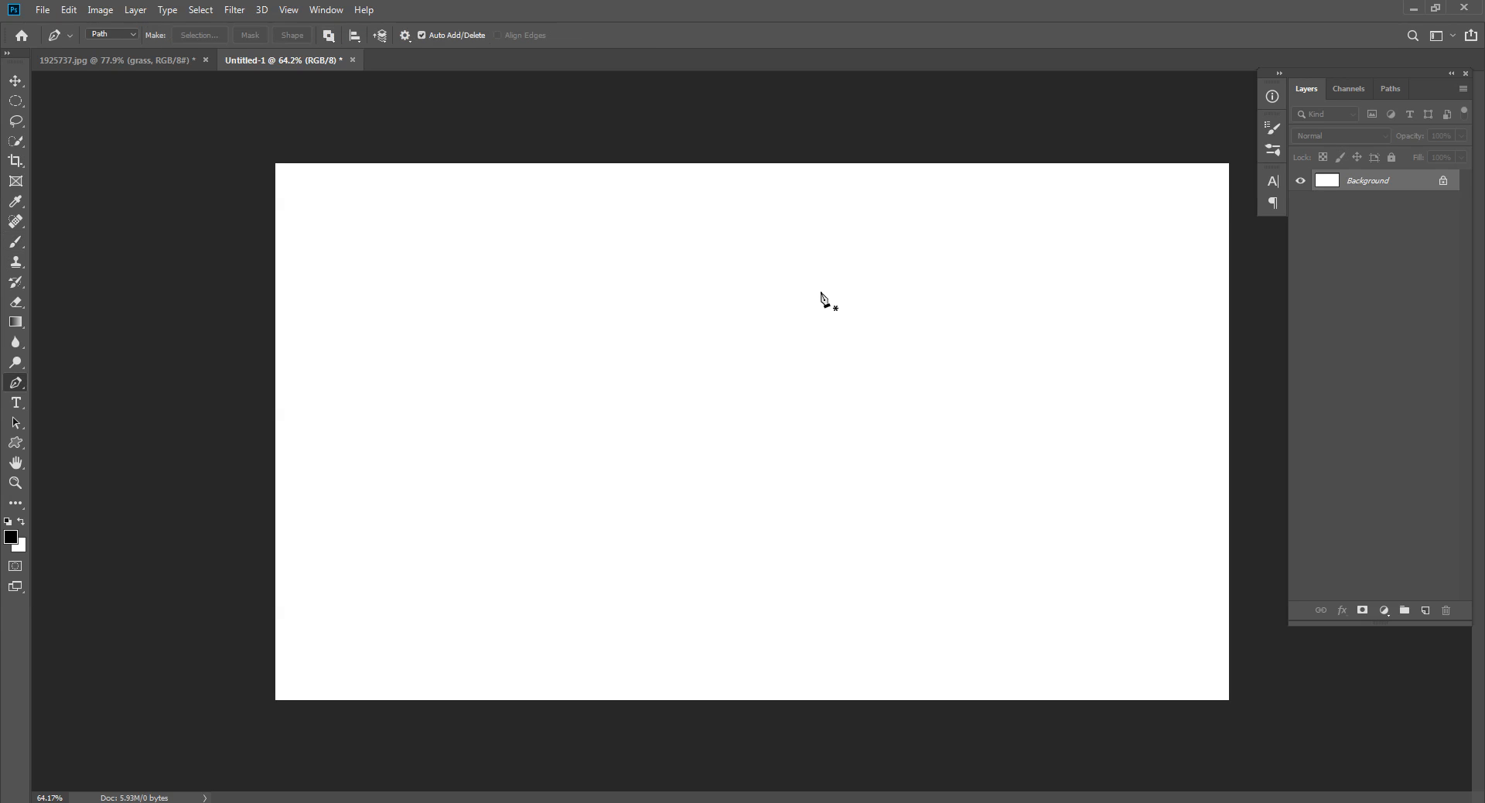
{"action": "left_click", "coordinate": [801, 205]}
{"action": "left_click_drag", "start_coordinate": [834, 630], "coordinate": [758, 763]}
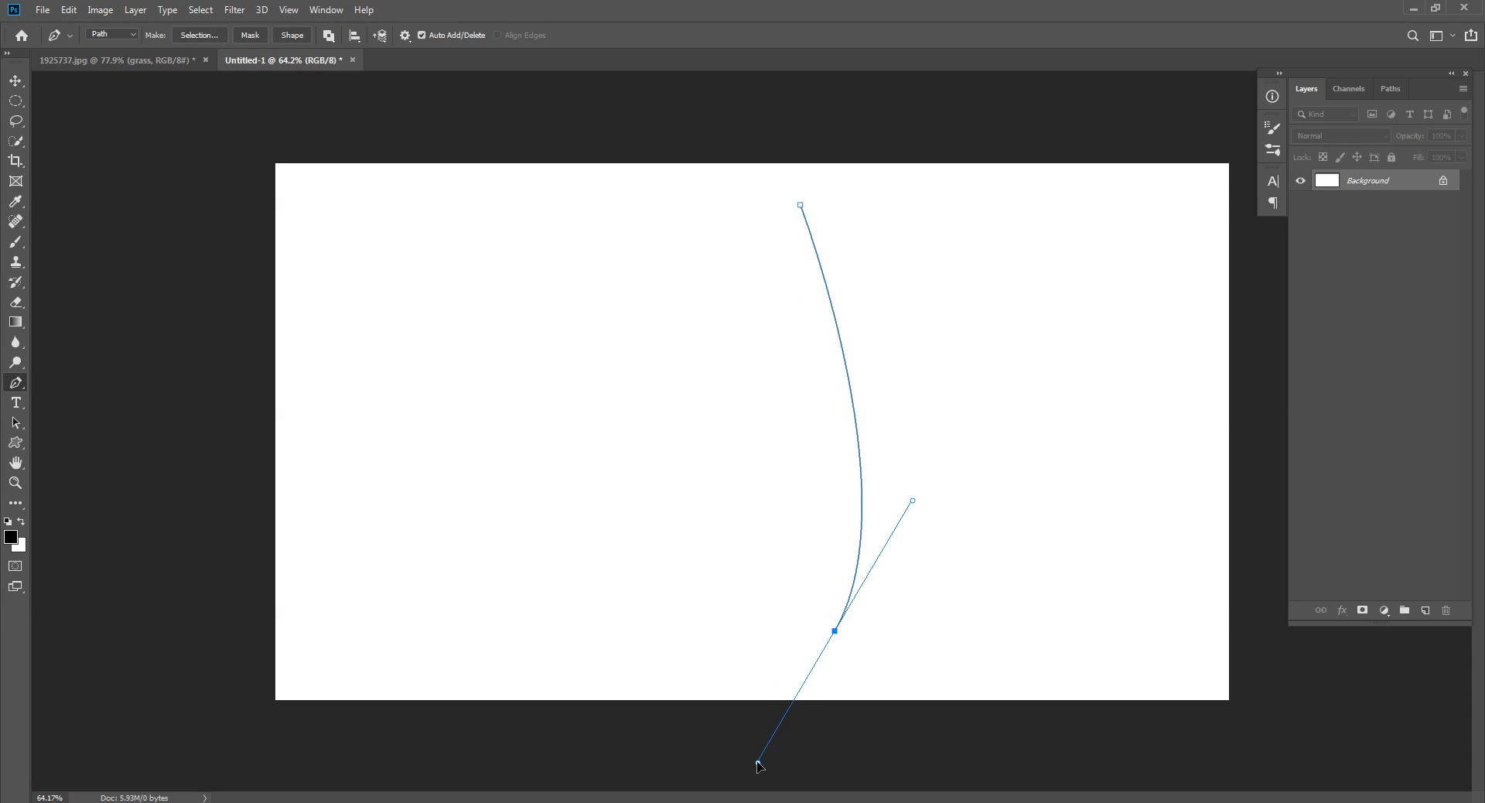
{"action": "left_click", "coordinate": [834, 630], "text": "alt"}
{"action": "left_click", "coordinate": [805, 629]}
{"action": "left_click_drag", "start_coordinate": [799, 206], "coordinate": [745, 3]}
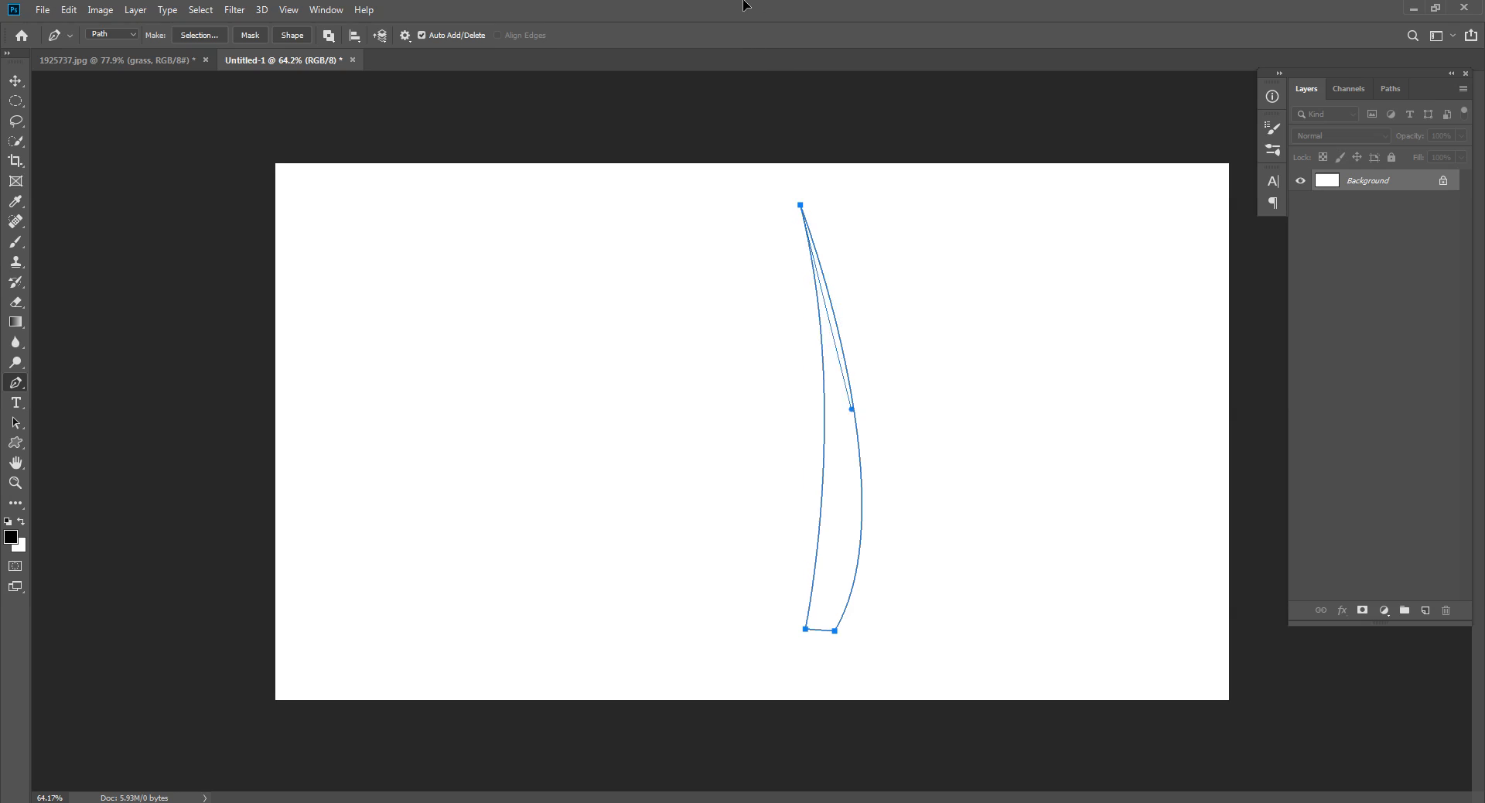
Taper the blade's base by deleting its extra bottom anchor, adjust the curve handles and convert the path into a selection.
{"action": "left_click", "coordinate": [805, 628]}
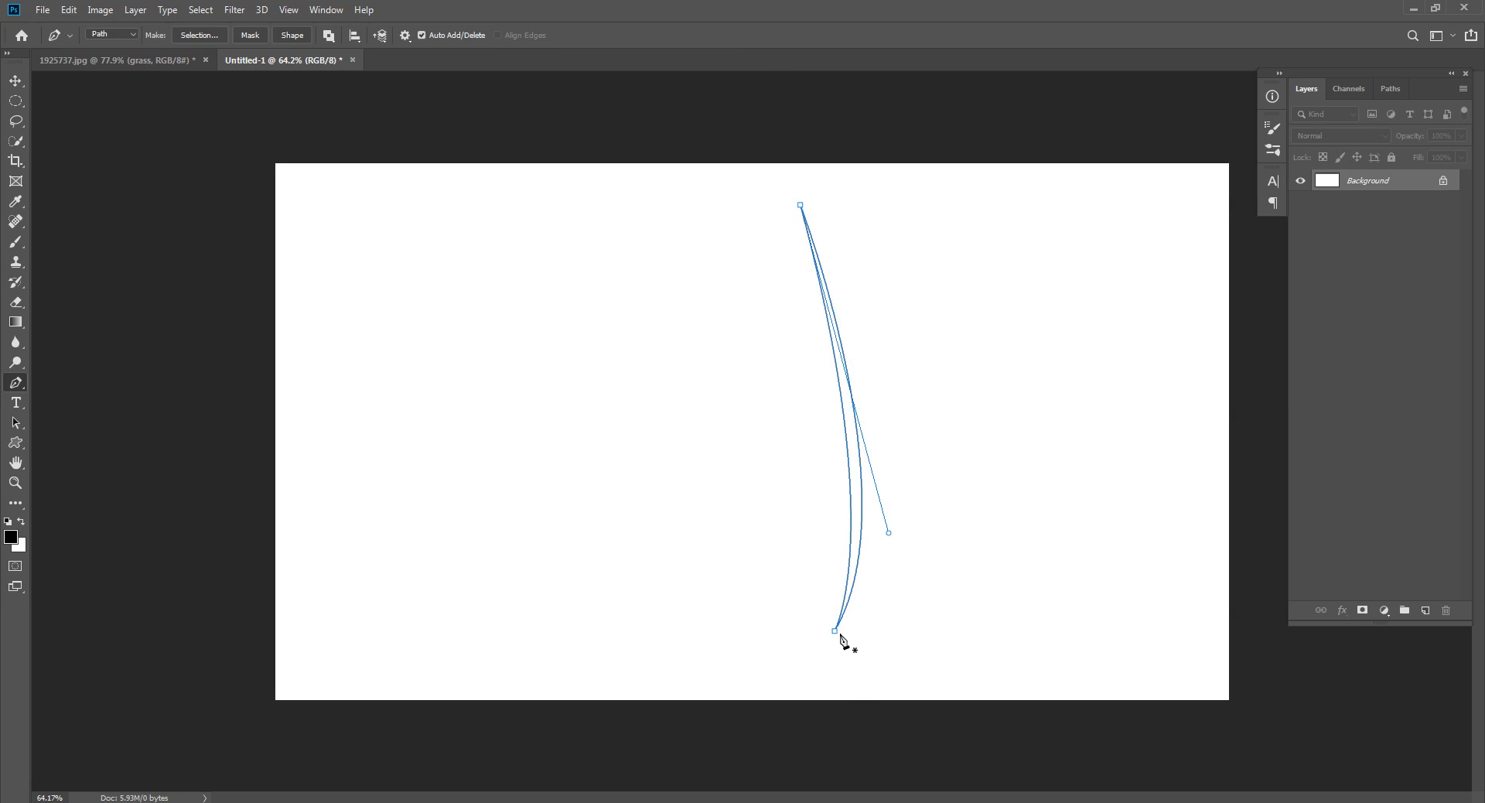
{"action": "left_click", "coordinate": [834, 631]}
{"action": "left_click_drag", "start_coordinate": [835, 634], "coordinate": [839, 634]}
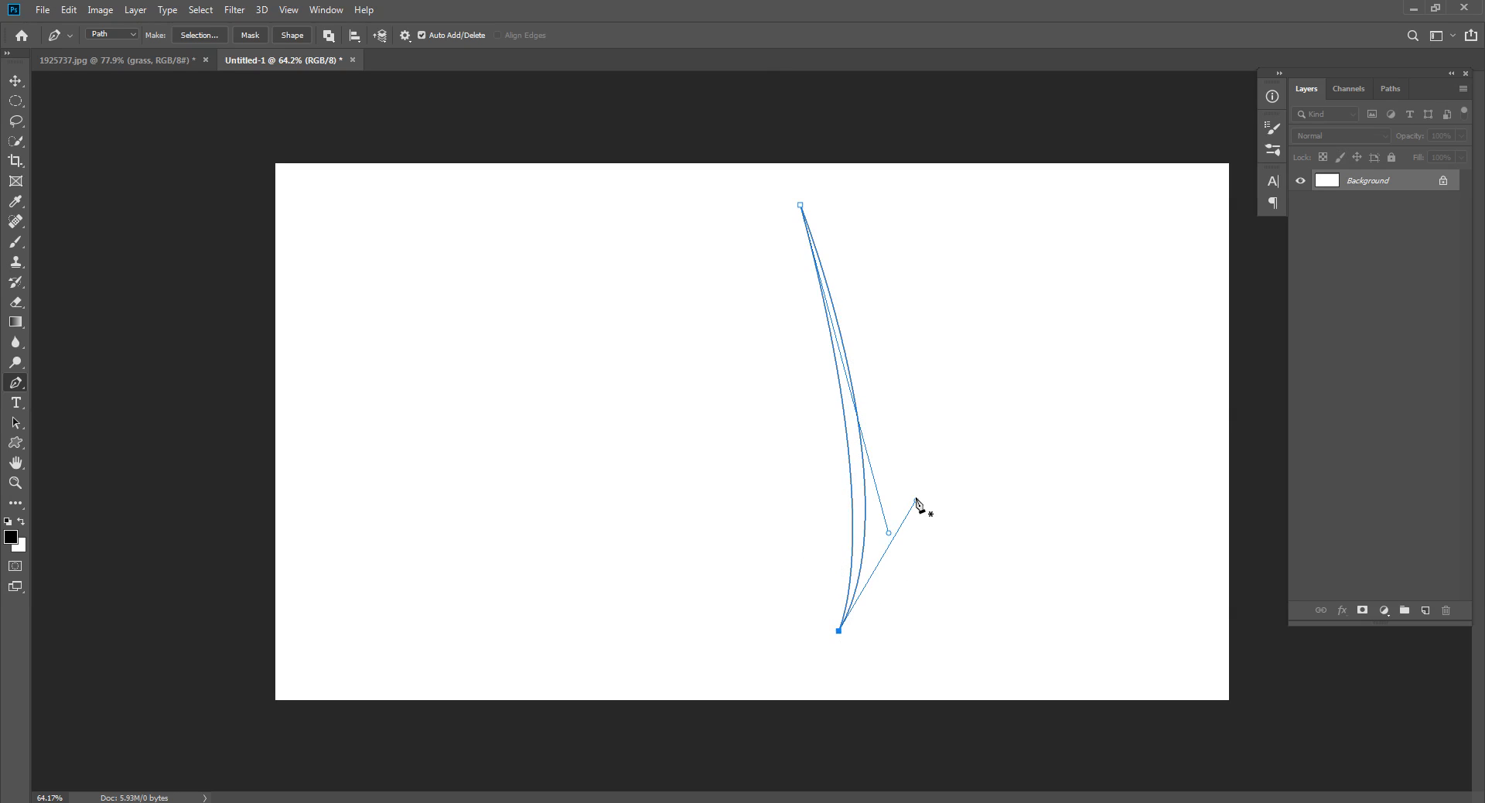
{"action": "left_click_drag", "start_coordinate": [917, 502], "coordinate": [889, 451]}
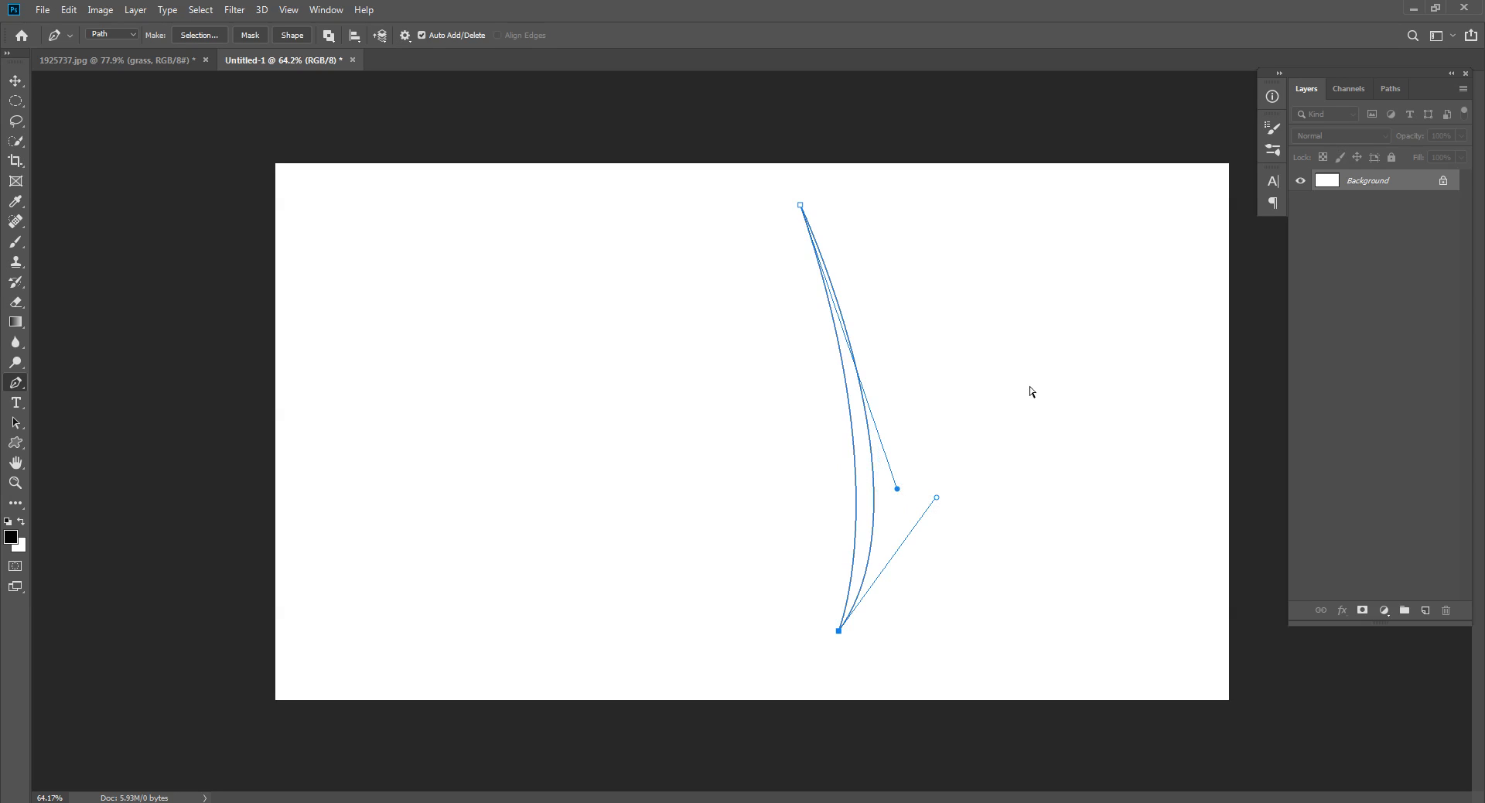
{"action": "key", "text": "ctrl+Return"}
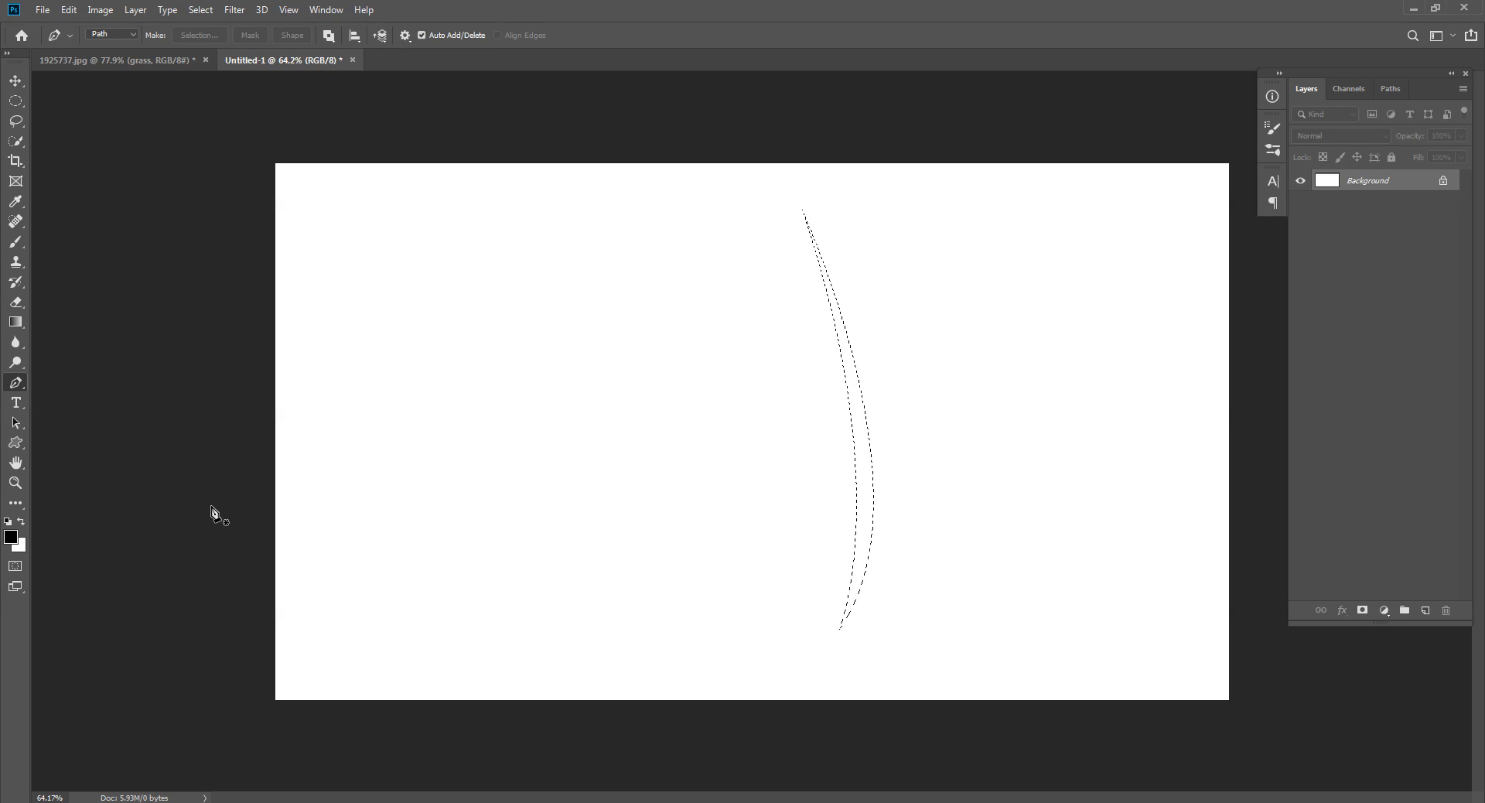
Fill the blade selection with black, deselect it, and define the shape as a brush preset named "grass 03".
{"action": "key", "text": "alt+BackSpace"}
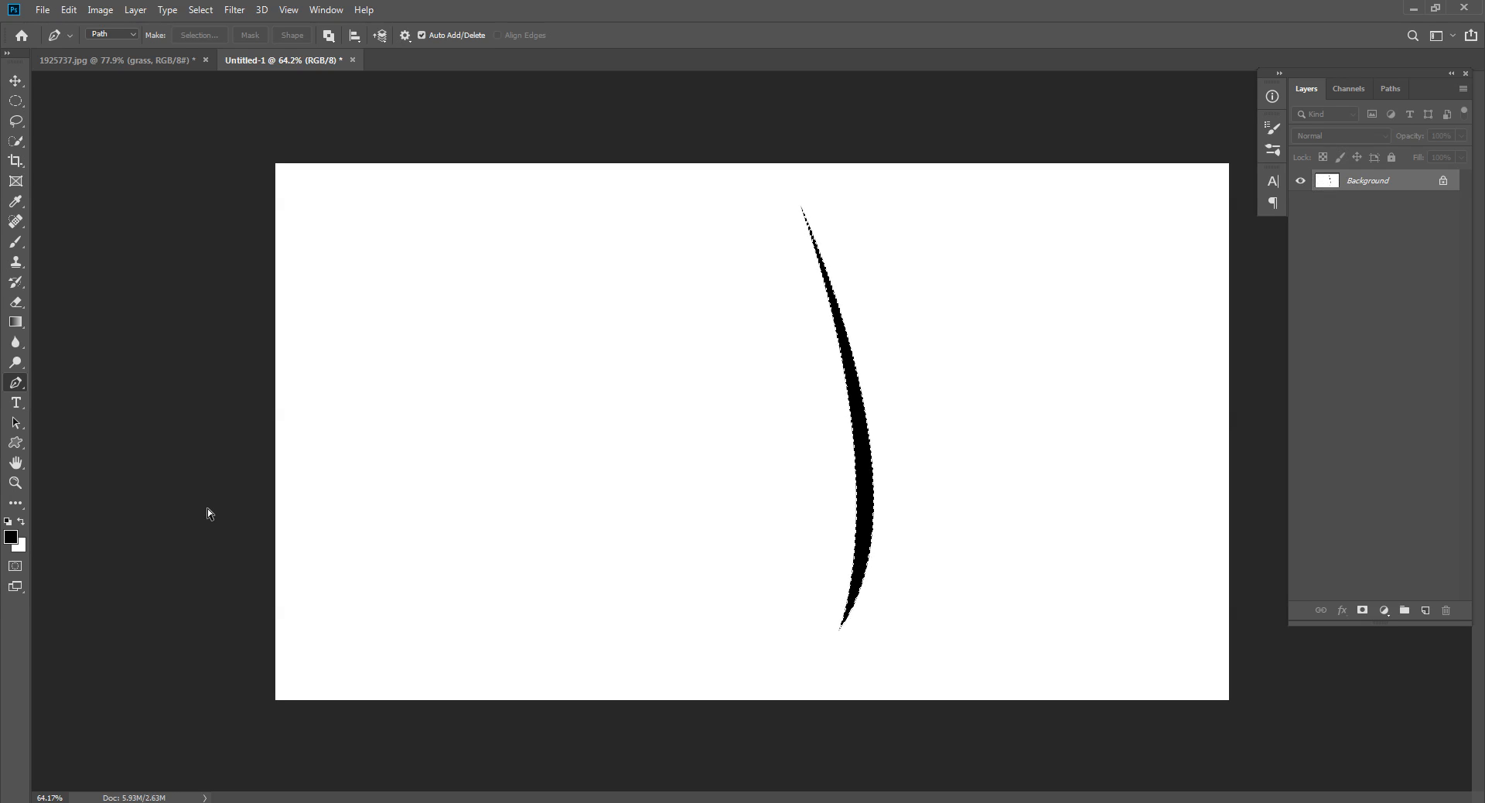
{"action": "key", "text": "ctrl+d"}
{"action": "key", "text": "v"}
{"action": "left_click", "coordinate": [69, 9]}
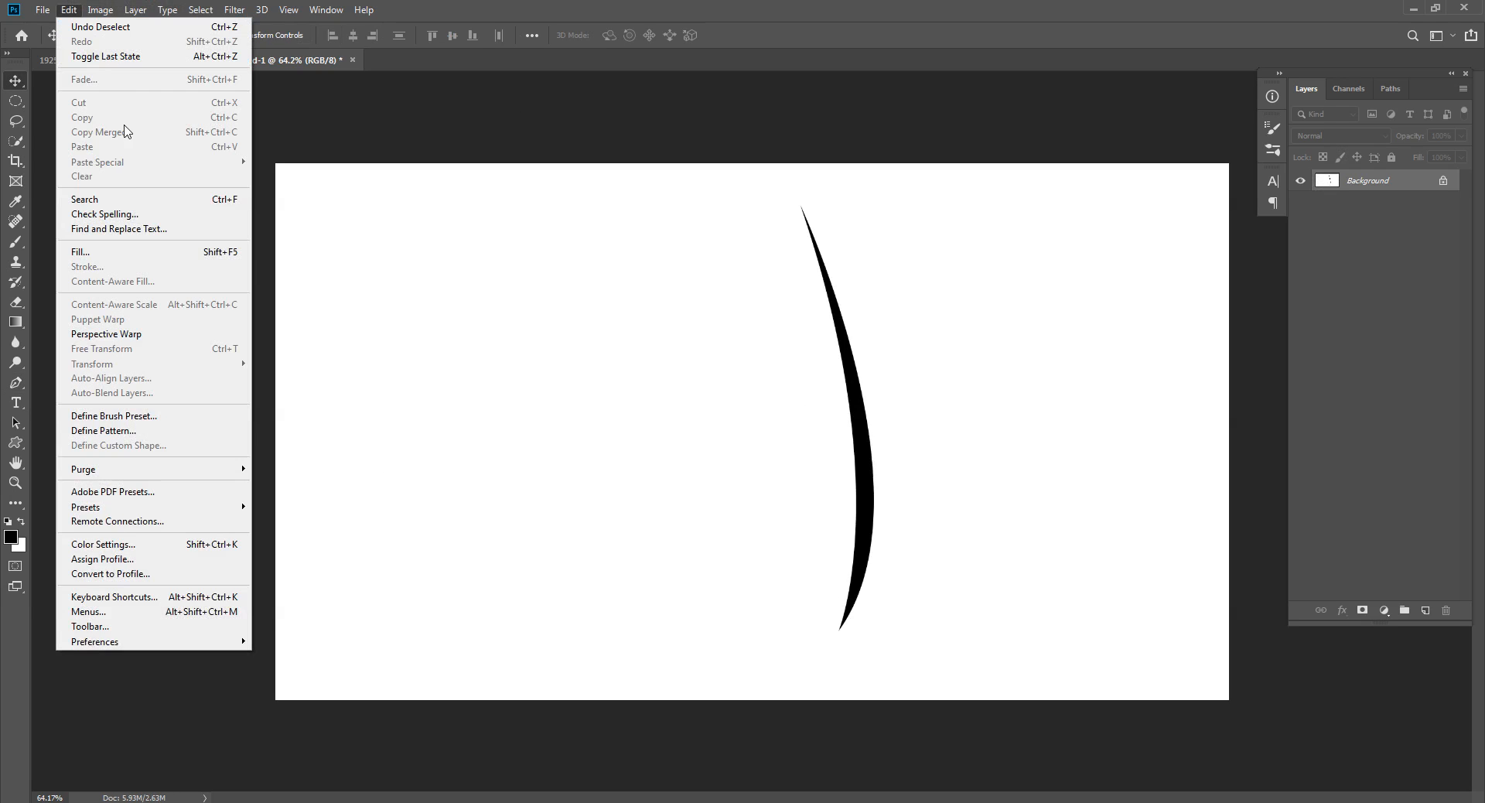
{"action": "left_click", "coordinate": [155, 416]}
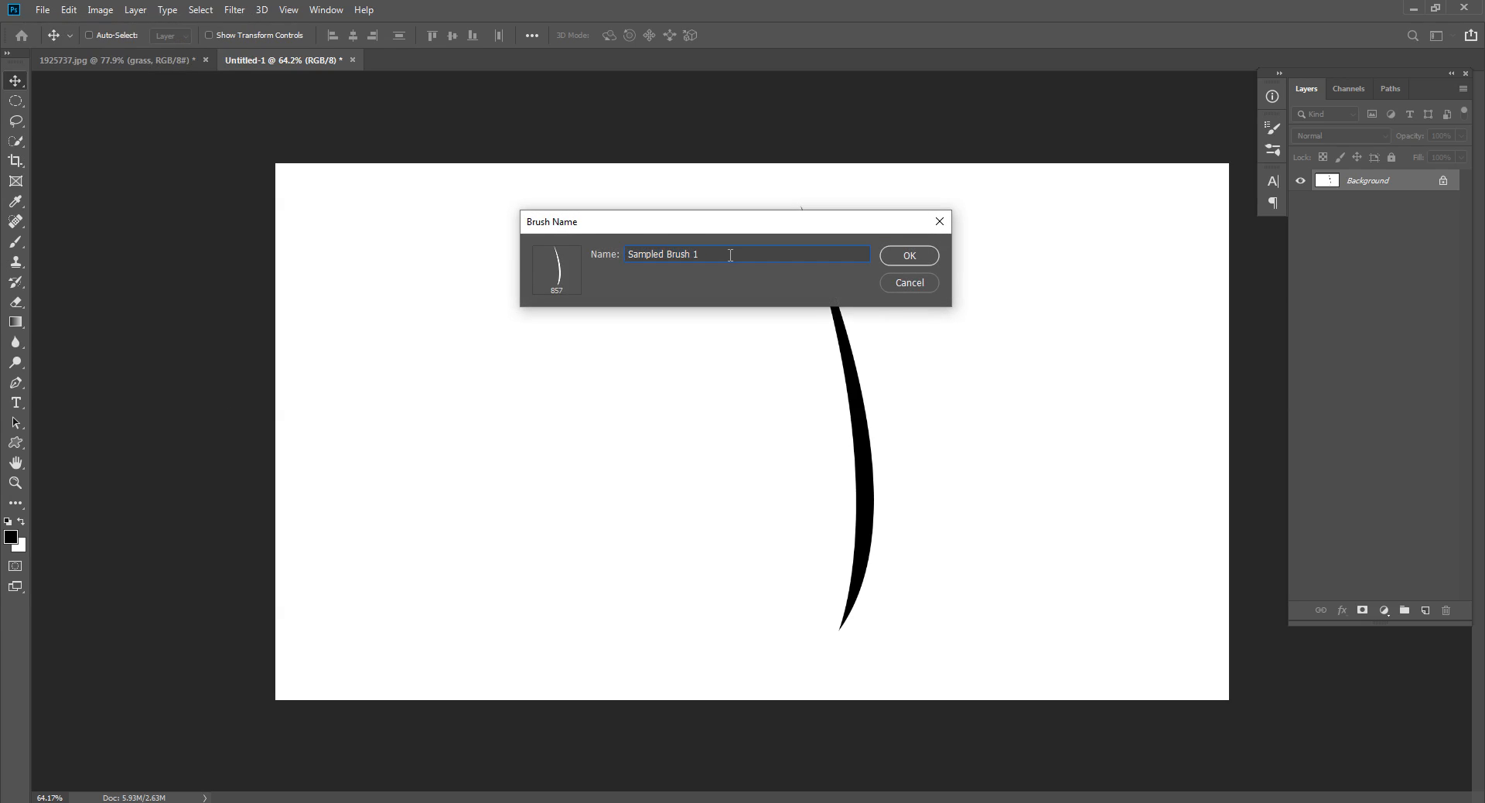
{"action": "type", "text": "grass 03"}
{"action": "key", "text": "Return"}
Try the new grass brush with a horizontal stroke, and undo both the stroke and the black blade fill to clear the canvas.
{"action": "key", "text": "b"}
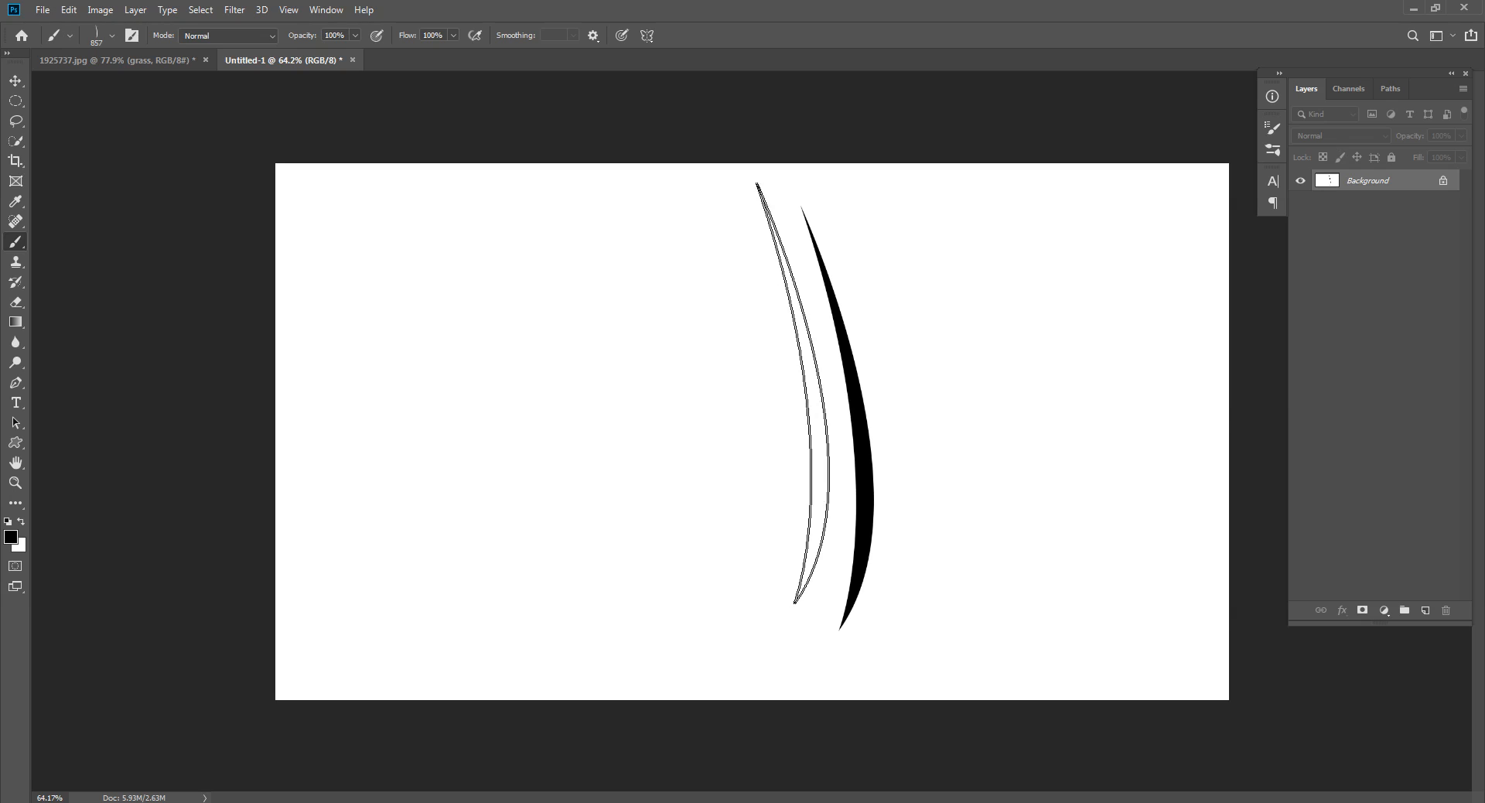
{"action": "mouse_move", "coordinate": [795, 395]}
{"action": "left_mouse_down"}
{"action": "mouse_move", "coordinate": [435, 402]}
{"action": "mouse_move", "coordinate": [1137, 397]}
{"action": "left_mouse_up"}
{"action": "key", "text": "ctrl+z"}
{"action": "key", "text": "ctrl+z"}
{"action": "key", "text": "ctrl+z"}
{"action": "key", "text": "ctrl+z"}
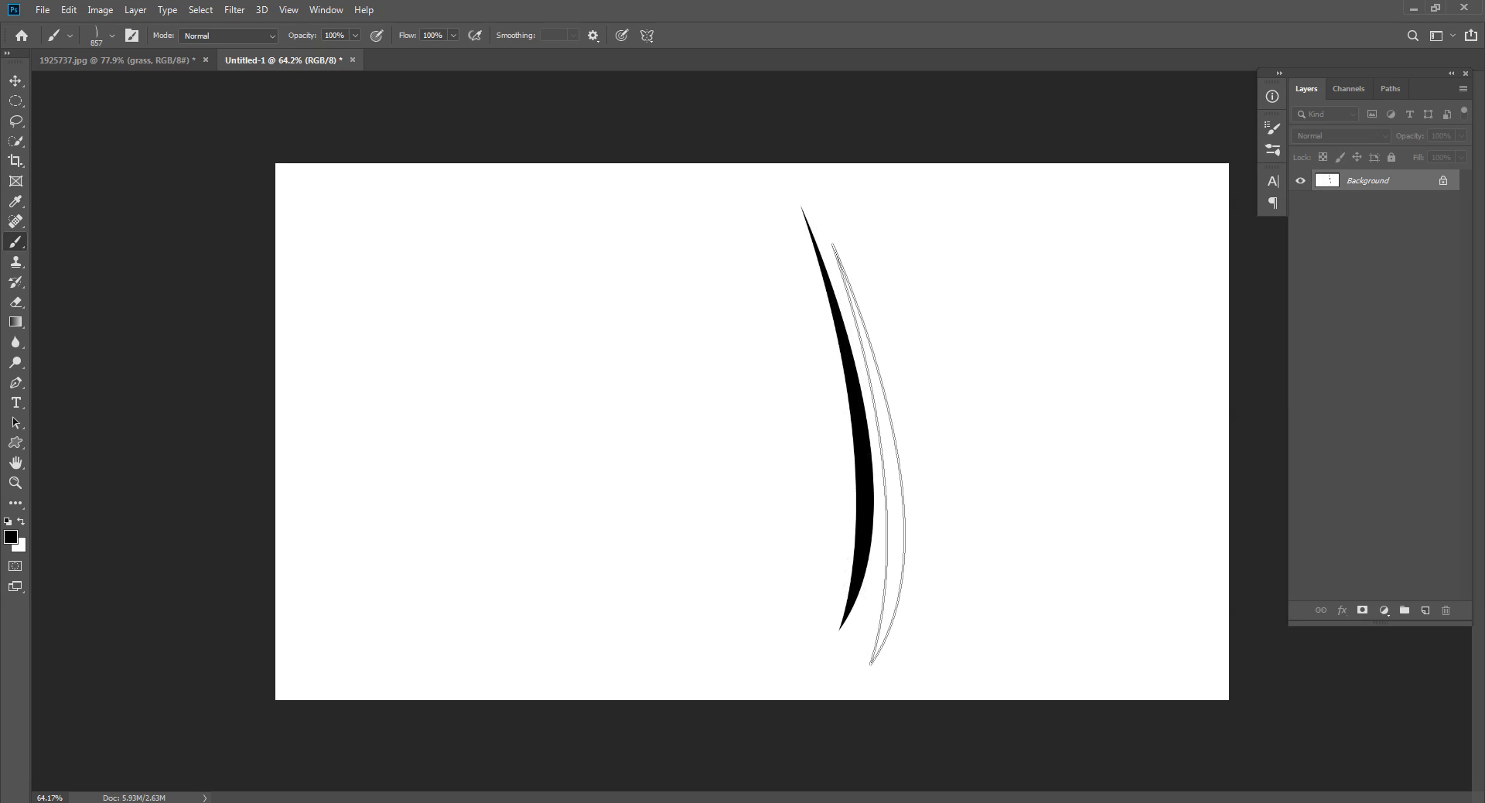
{"action": "key", "text": "ctrl+z"}
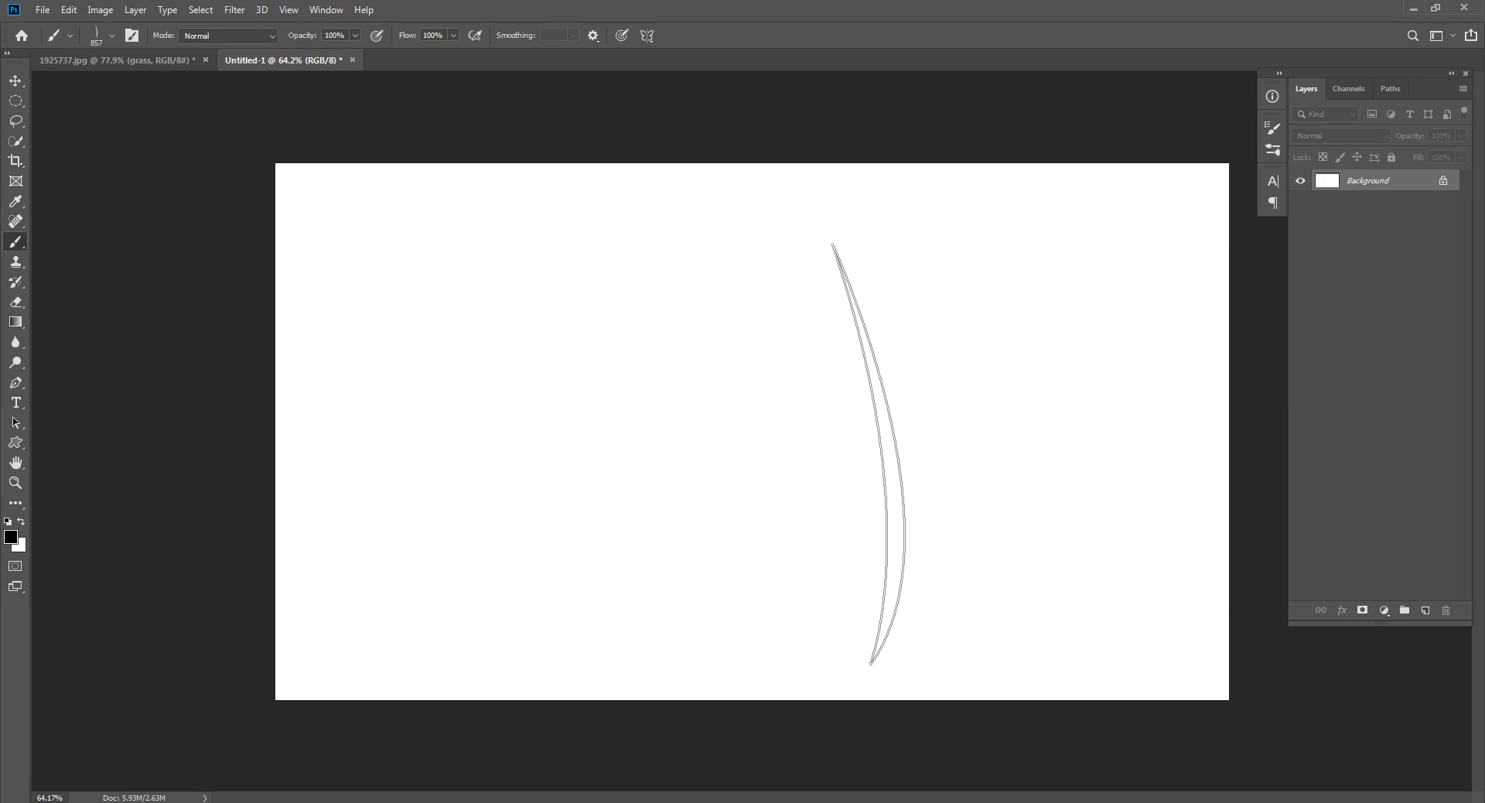
Reduce the grass brush size to 175 px.
{"action": "key", "text": "bracketleft"}
{"action": "key", "text": "bracketleft"}
{"action": "key", "text": "bracketleft"}
{"action": "key", "text": "bracketleft"}
{"action": "key", "text": "bracketleft"}
{"action": "key", "text": "bracketleft"}
{"action": "key", "text": "bracketleft"}
{"action": "key", "text": "bracketleft"}
{"action": "key", "text": "bracketleft"}
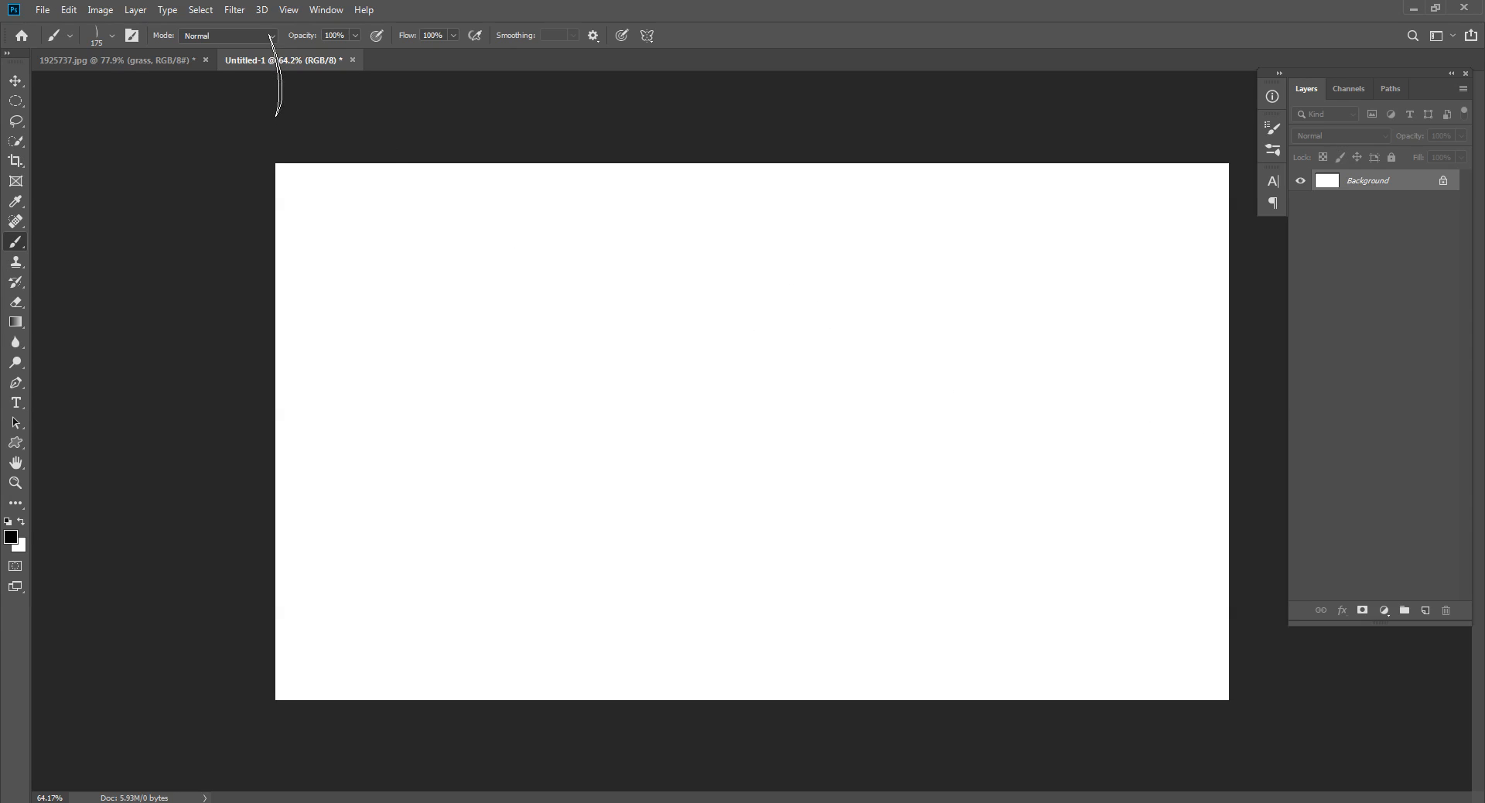
{"action": "left_click", "coordinate": [324, 11]}
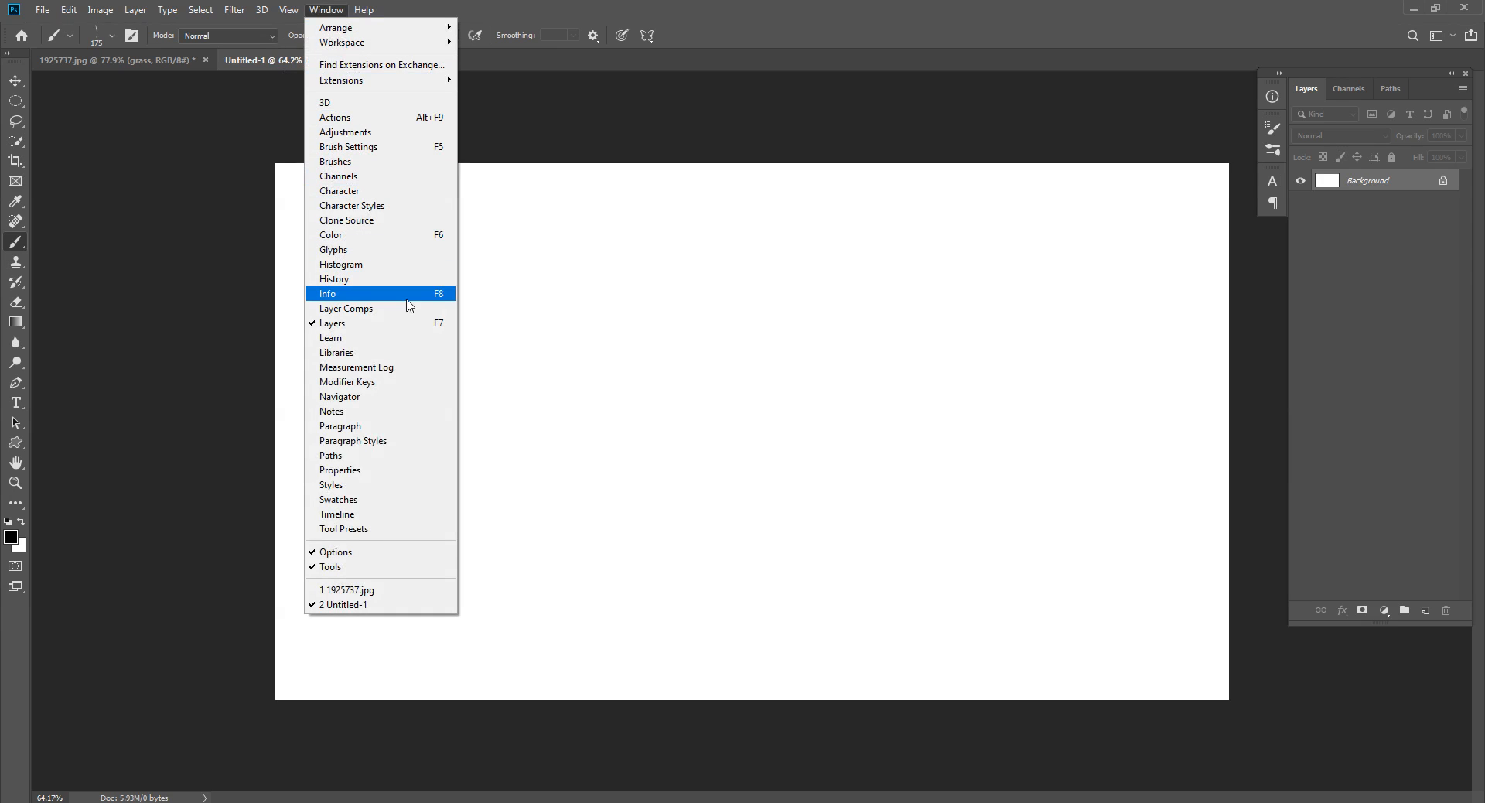
{"action": "left_click", "coordinate": [409, 470]}
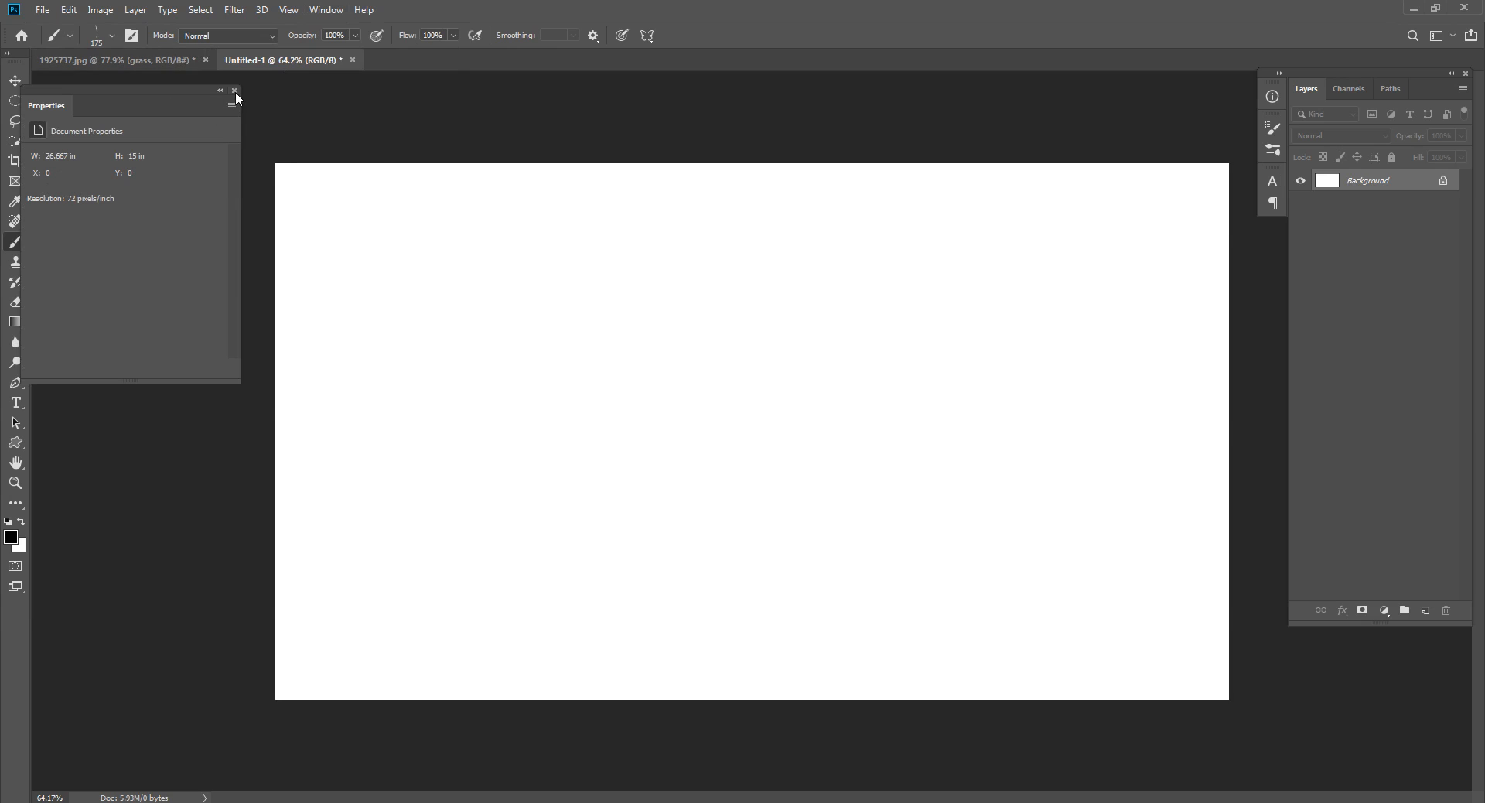
{"action": "left_click", "coordinate": [235, 91]}
Open the Brush Settings for the grass brush, and paint and undo a short test stroke.
{"action": "left_click", "coordinate": [326, 13]}
{"action": "left_click", "coordinate": [1276, 129]}
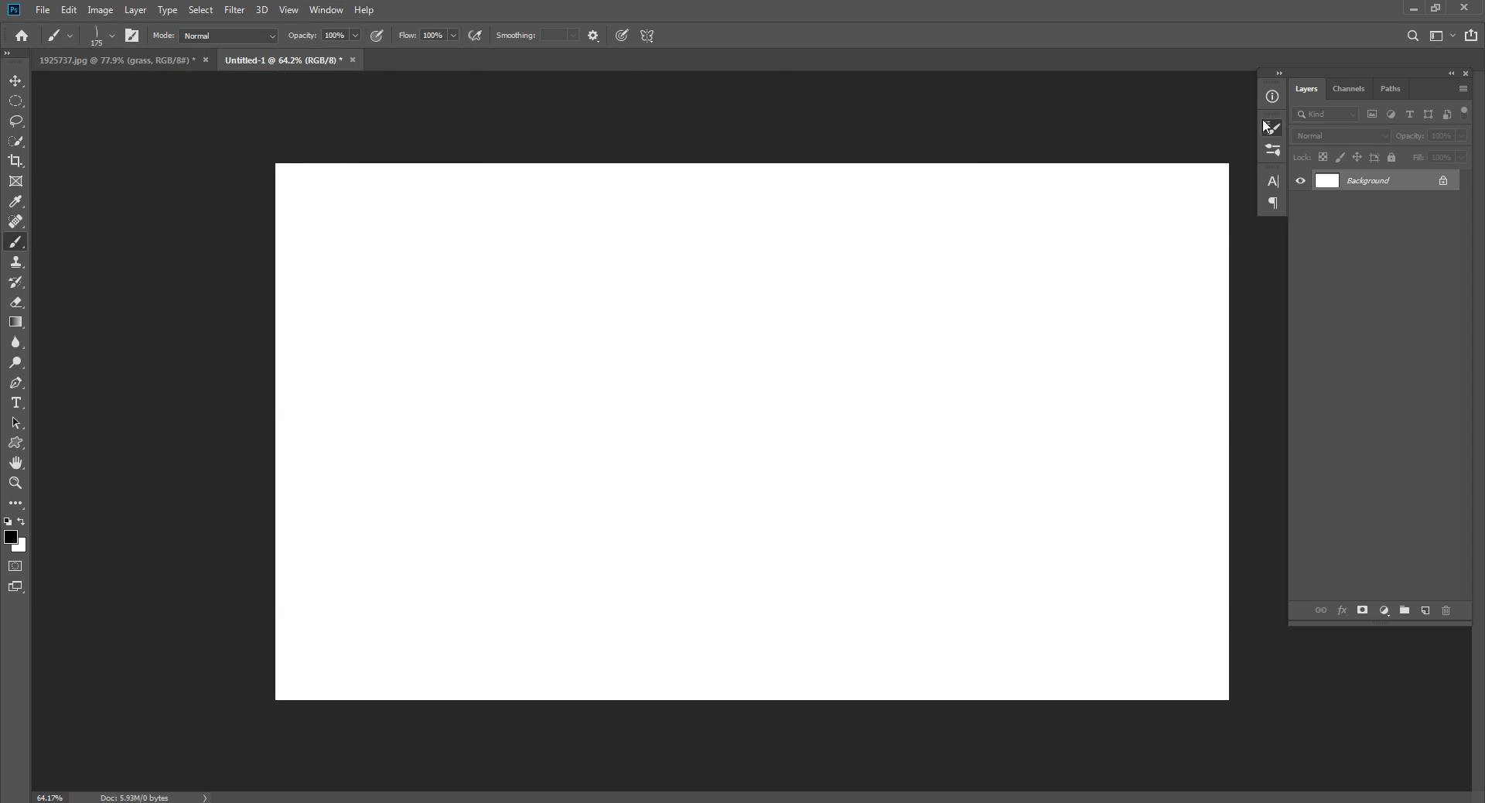
{"action": "left_click", "coordinate": [1276, 129]}
{"action": "left_click", "coordinate": [1276, 130]}
{"action": "left_click", "coordinate": [326, 10]}
{"action": "left_click", "coordinate": [391, 161]}
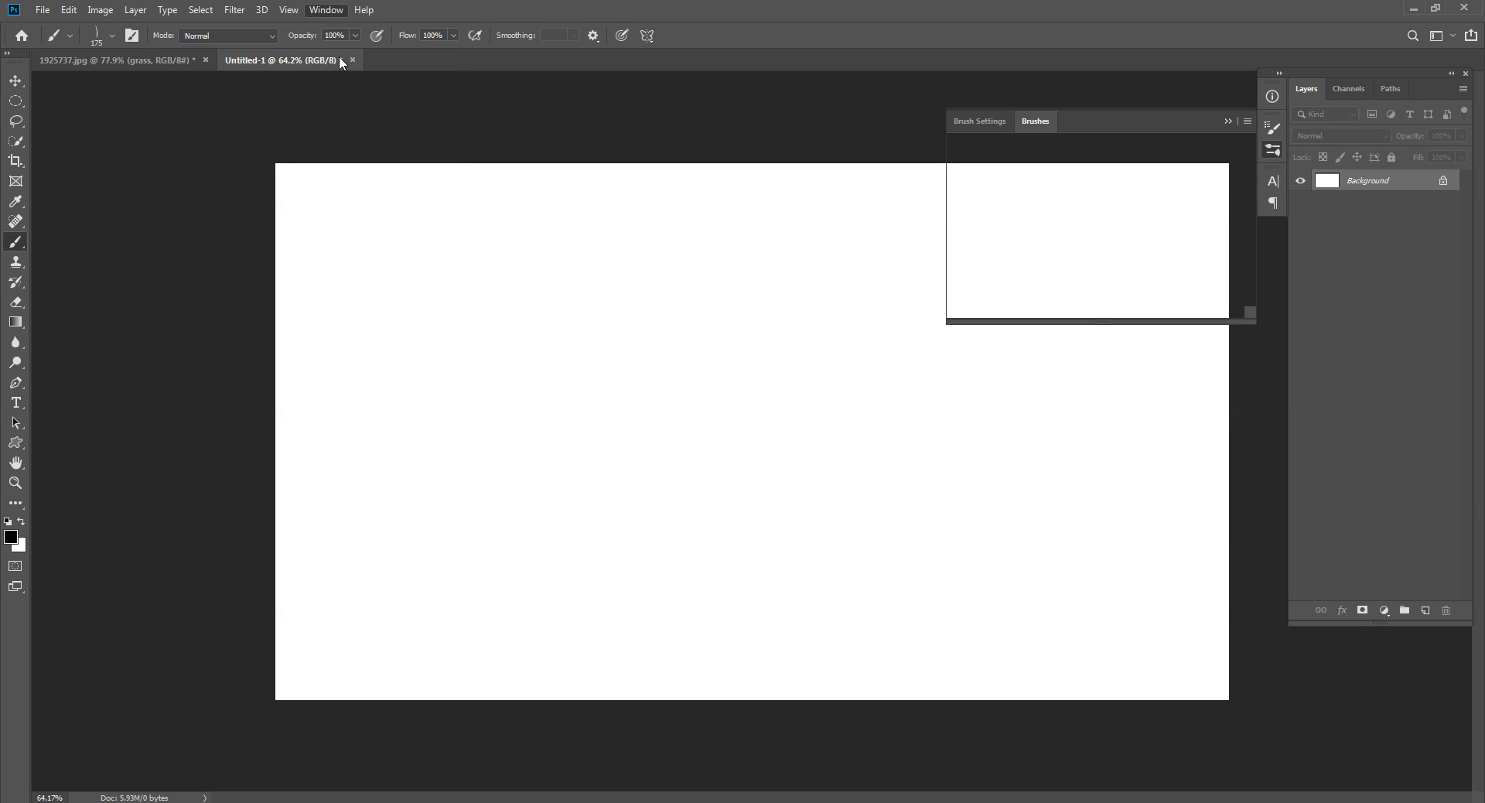
{"action": "left_click", "coordinate": [326, 10]}
{"action": "left_click", "coordinate": [365, 147]}
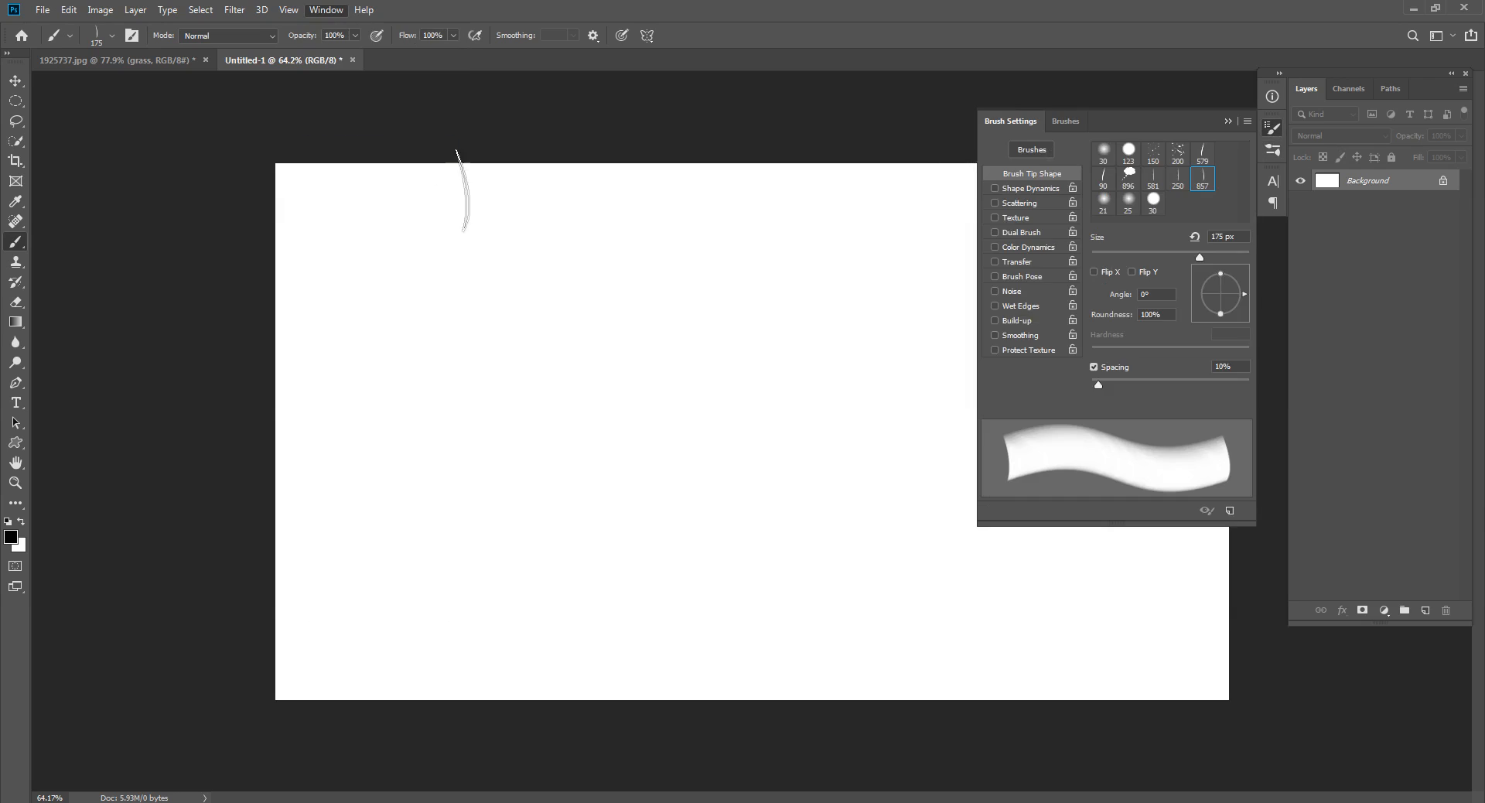
{"action": "left_click_drag", "start_coordinate": [835, 356], "coordinate": [855, 371]}
{"action": "key", "text": "ctrl+z"}
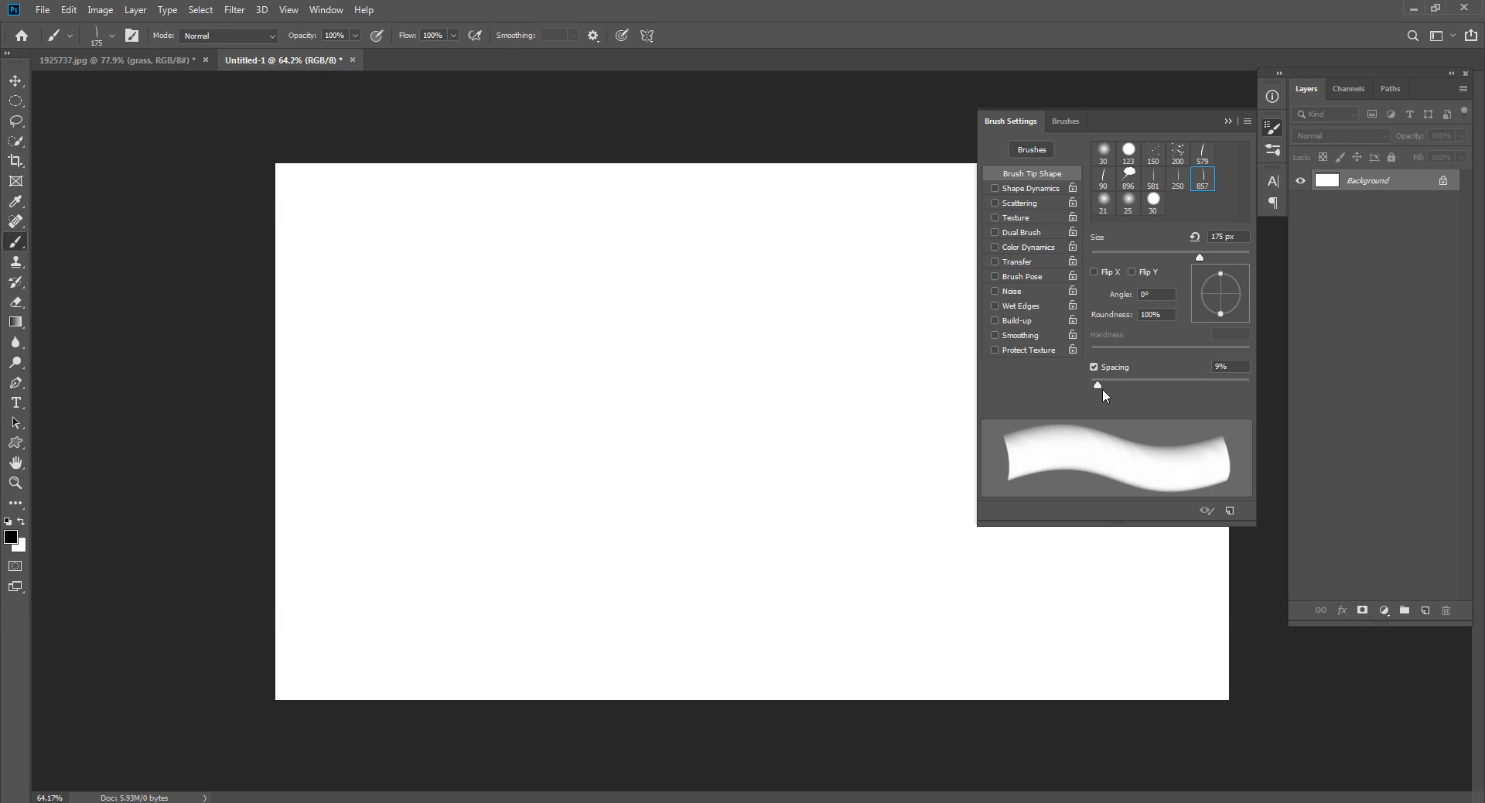
Enable Shape Dynamics with 100% size jitter and 100% angle jitter, and Scattering with 54% scatter, for the grass brush.
{"action": "left_click", "coordinate": [1028, 190]}
{"action": "left_click_drag", "start_coordinate": [1099, 160], "coordinate": [1256, 168]}
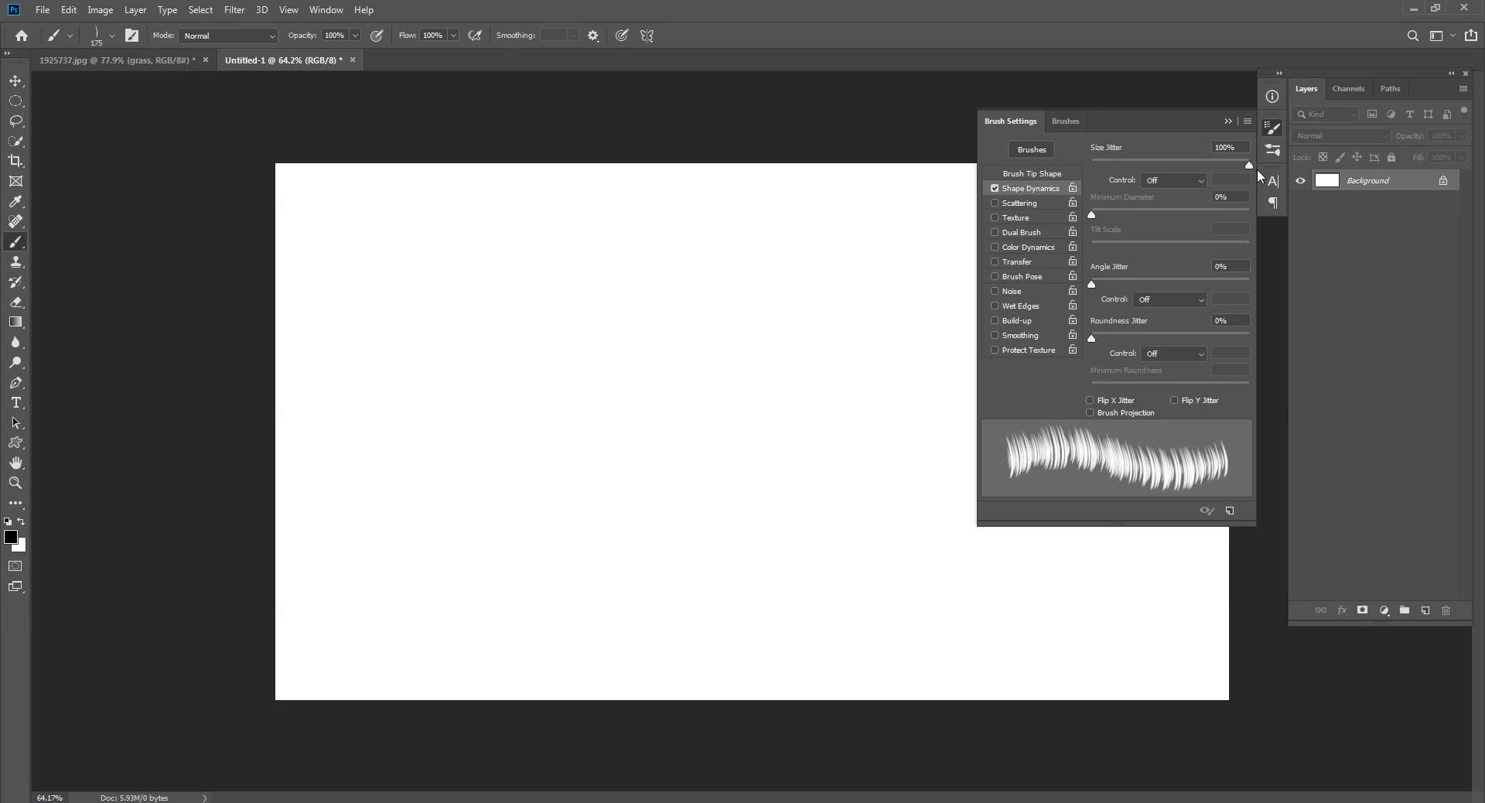
{"action": "left_click_drag", "start_coordinate": [1098, 285], "coordinate": [1271, 287]}
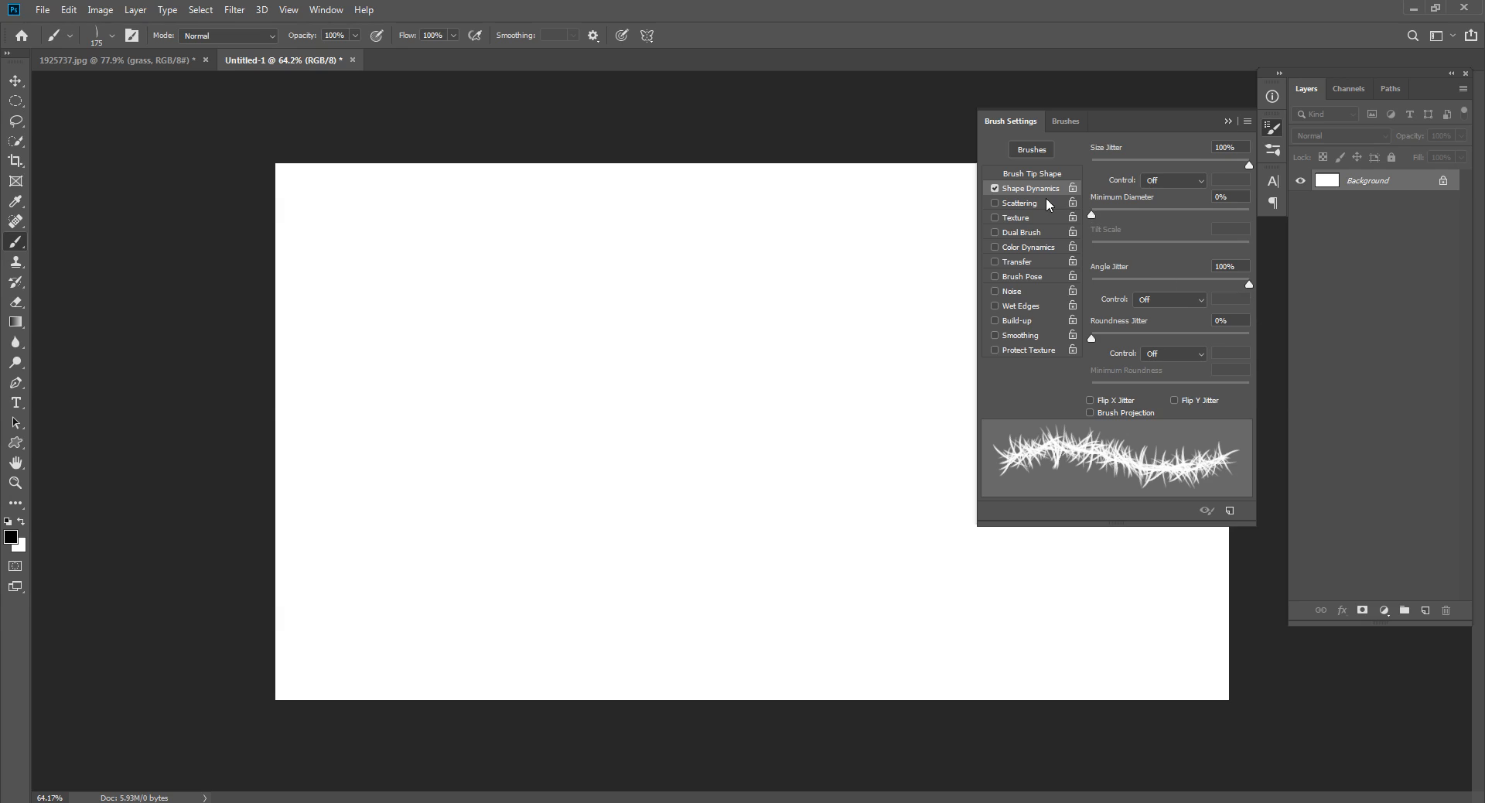
{"action": "left_click", "coordinate": [1025, 202]}
{"action": "left_click_drag", "start_coordinate": [1093, 169], "coordinate": [1102, 168]}
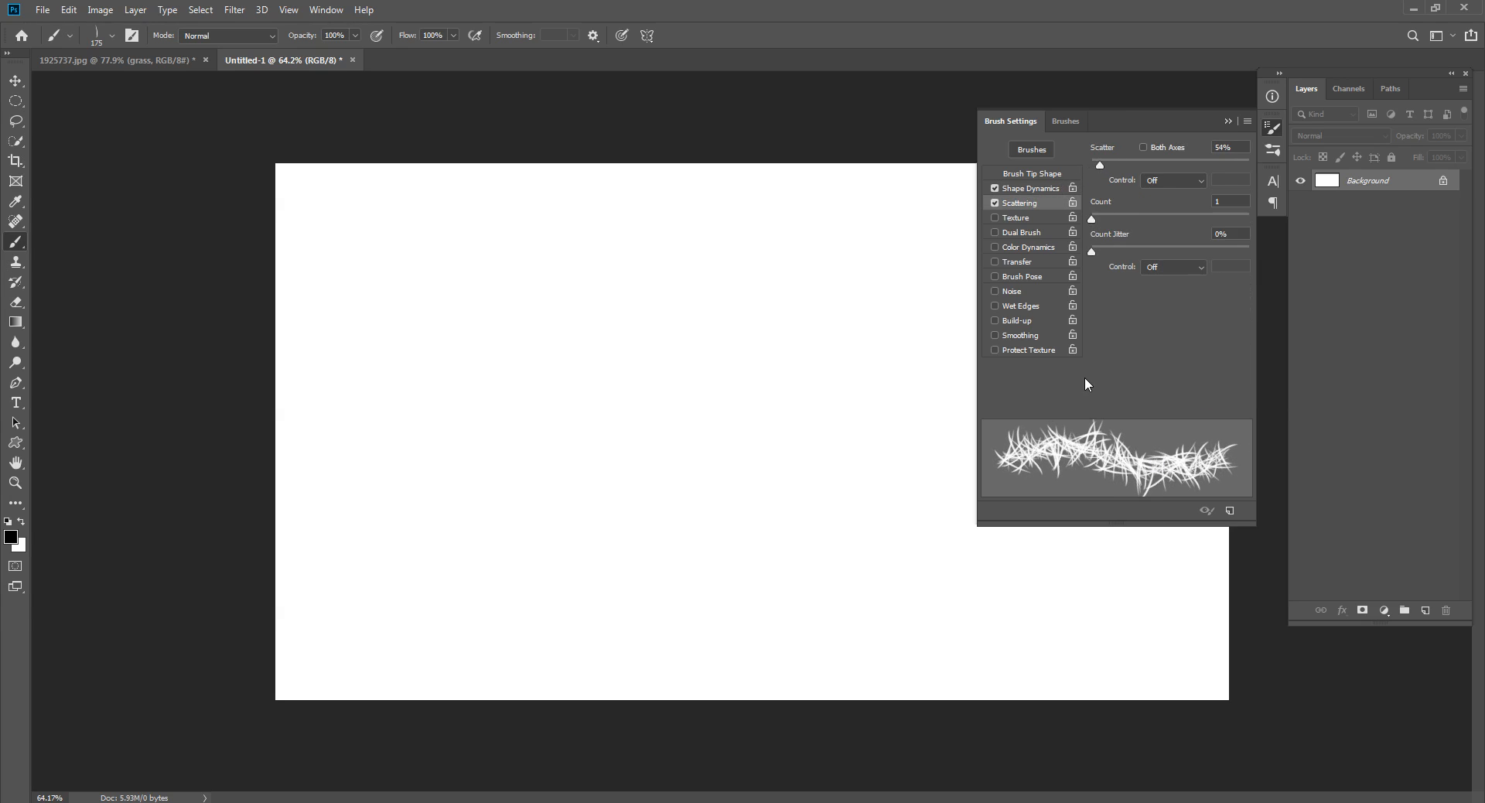
Leave Texture off, enable Smoothing for the brush, and paint and undo a horizontal test stroke.
{"action": "left_click", "coordinate": [1006, 219]}
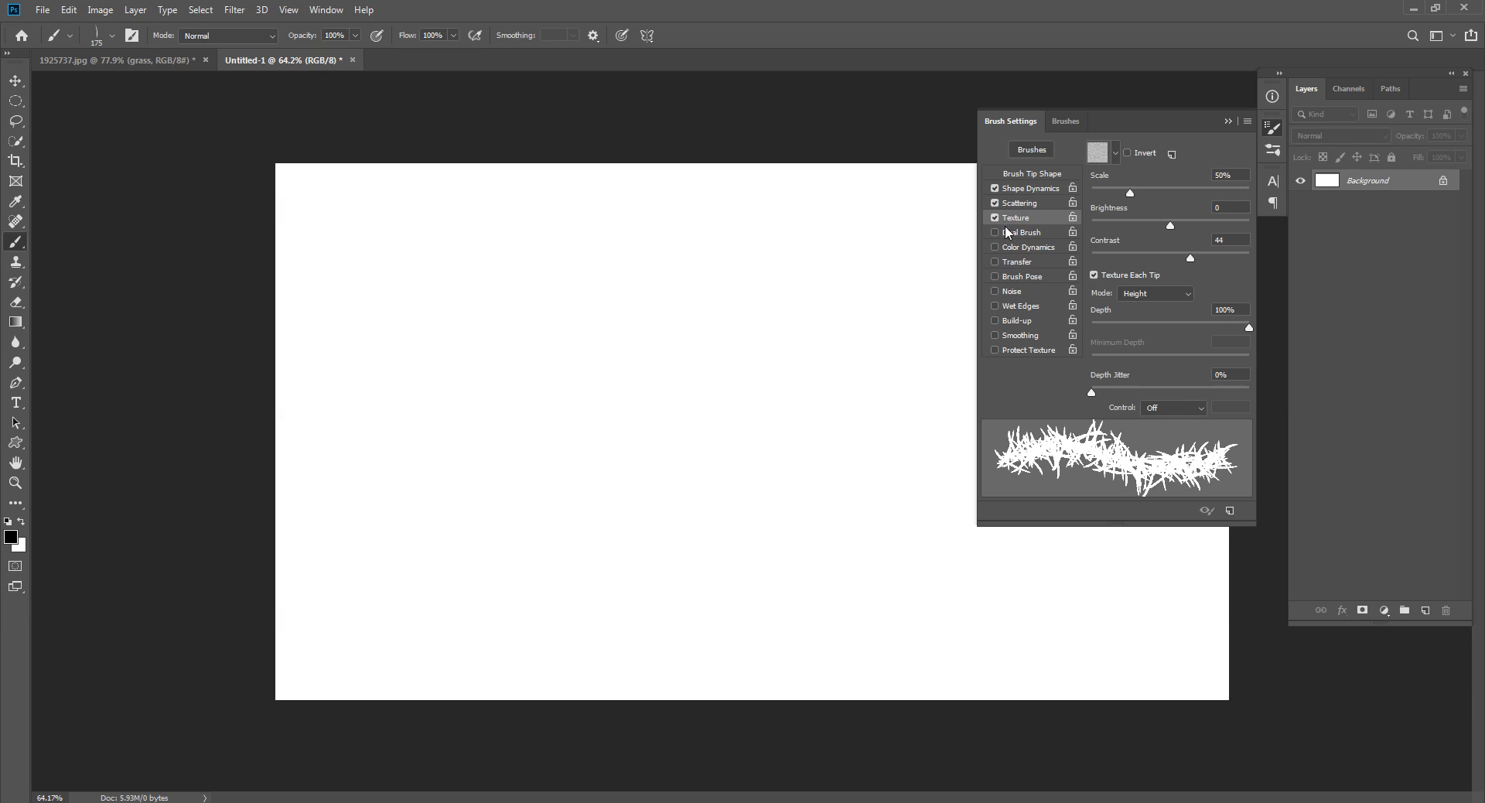
{"action": "left_click", "coordinate": [995, 219]}
{"action": "left_click", "coordinate": [995, 336]}
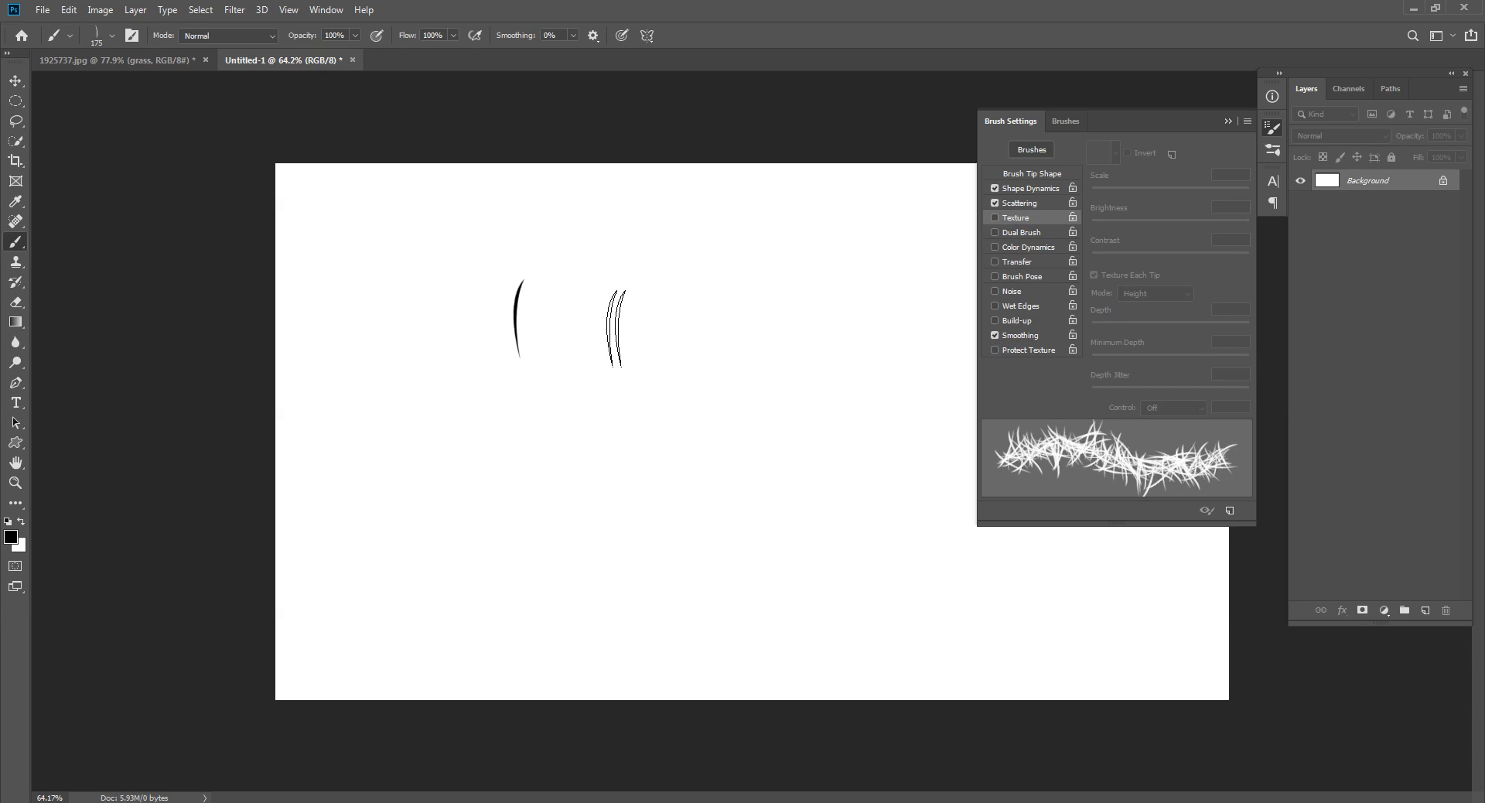
{"action": "left_click_drag", "start_coordinate": [520, 317], "coordinate": [839, 325]}
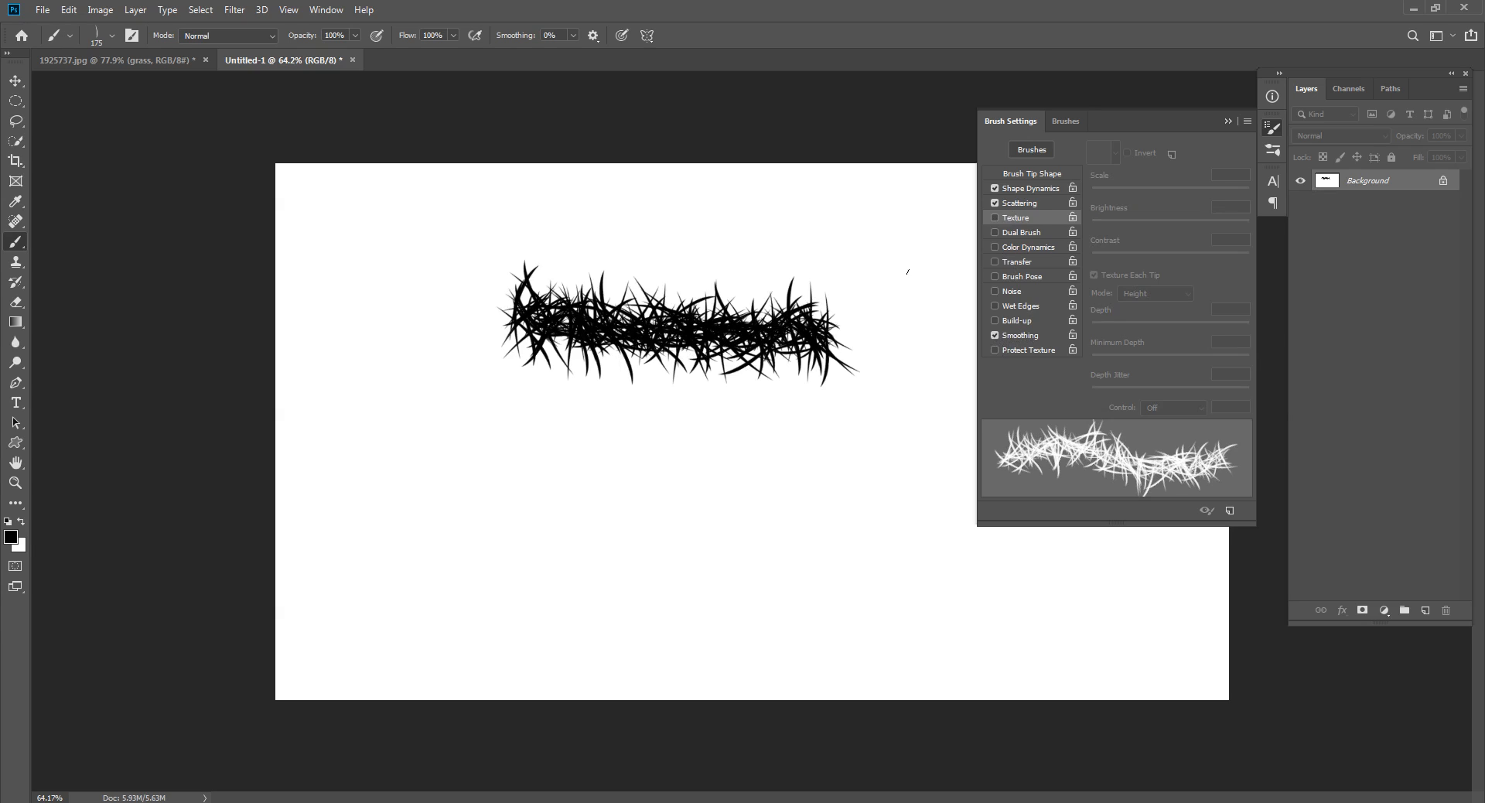
{"action": "key", "text": "ctrl+z"}
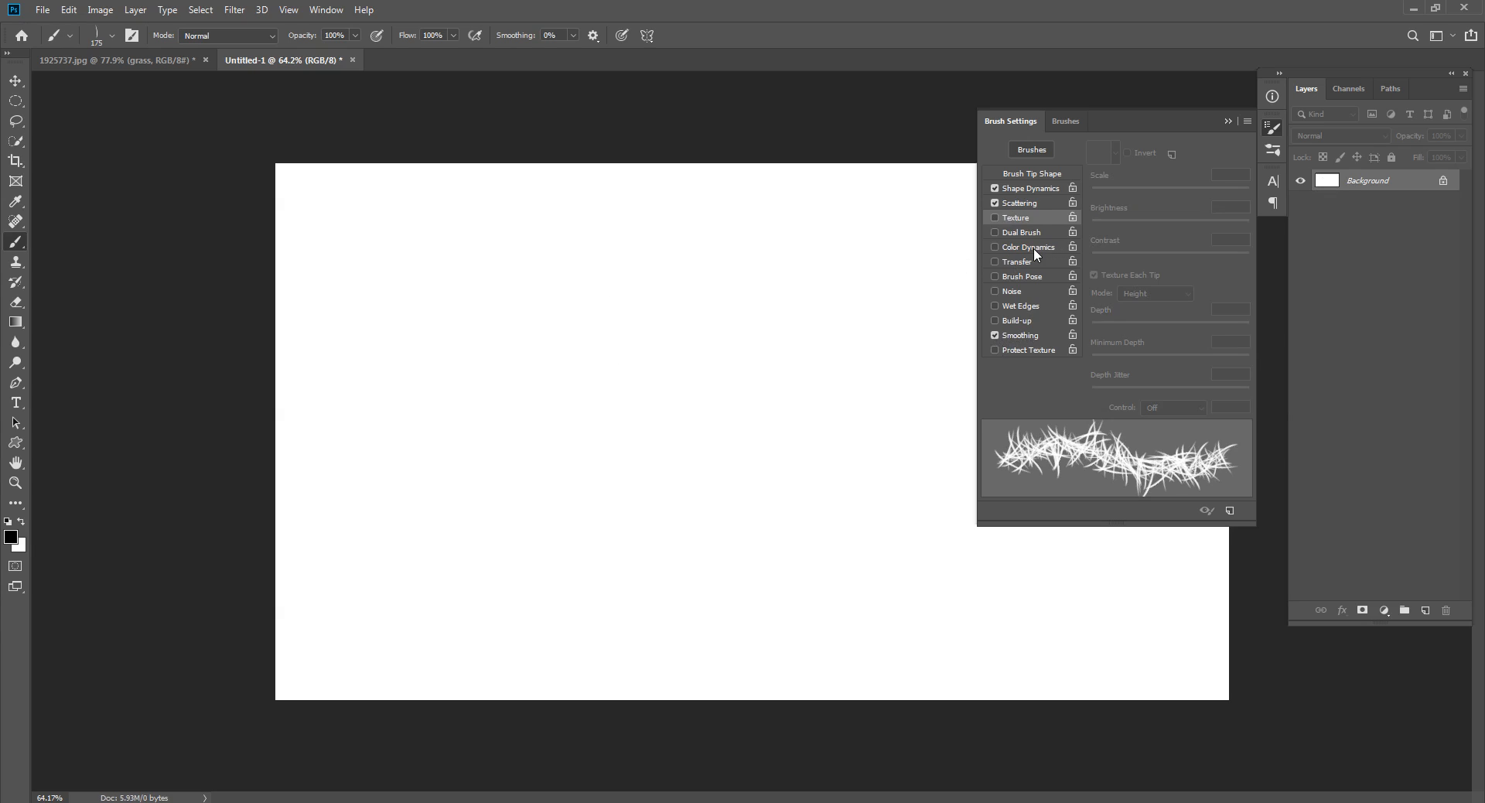
Enable Color Dynamics with 100% foreground/background jitter, painting one test stroke without Apply Per Tip and one with it on.
{"action": "left_click", "coordinate": [1013, 254]}
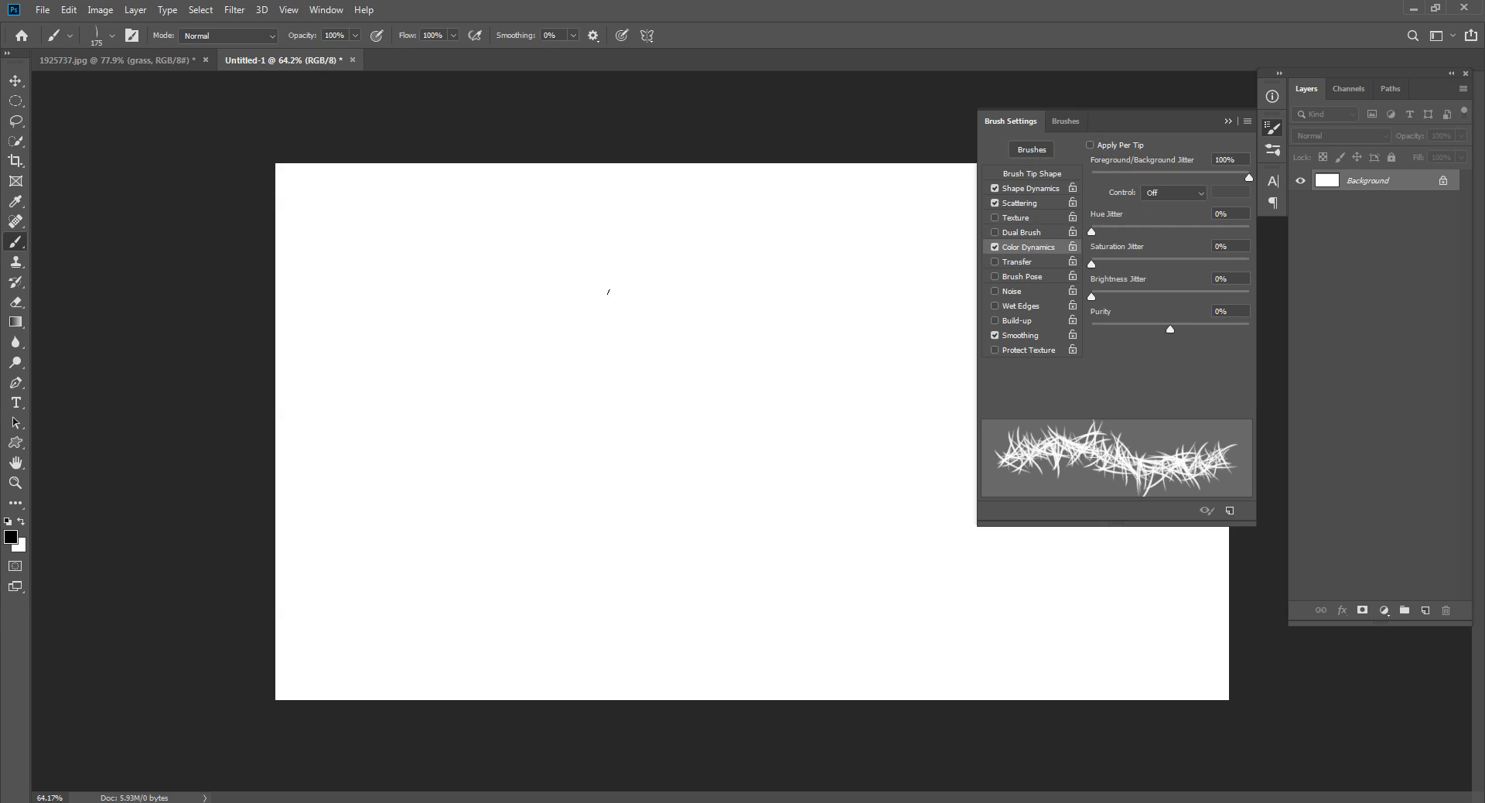
{"action": "left_click_drag", "start_coordinate": [313, 317], "coordinate": [611, 325]}
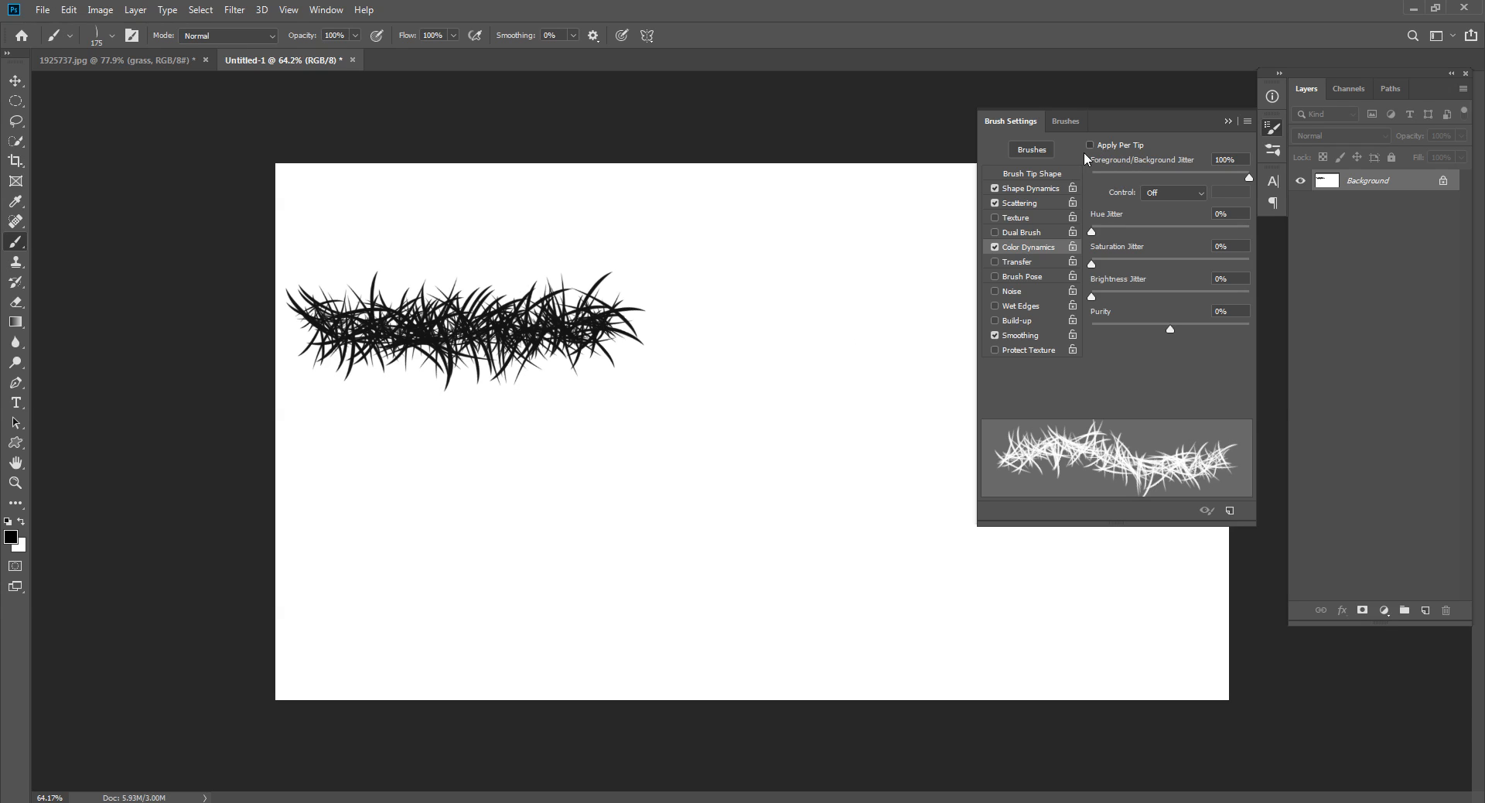
{"action": "left_click_drag", "start_coordinate": [321, 442], "coordinate": [630, 443]}
{"action": "mouse_move", "coordinate": [470, 396]}
{"action": "left_mouse_down"}
{"action": "mouse_move", "coordinate": [564, 377]}
{"action": "mouse_move", "coordinate": [614, 331]}
{"action": "mouse_move", "coordinate": [600, 326]}
{"action": "mouse_move", "coordinate": [637, 338]}
{"action": "left_mouse_up"}
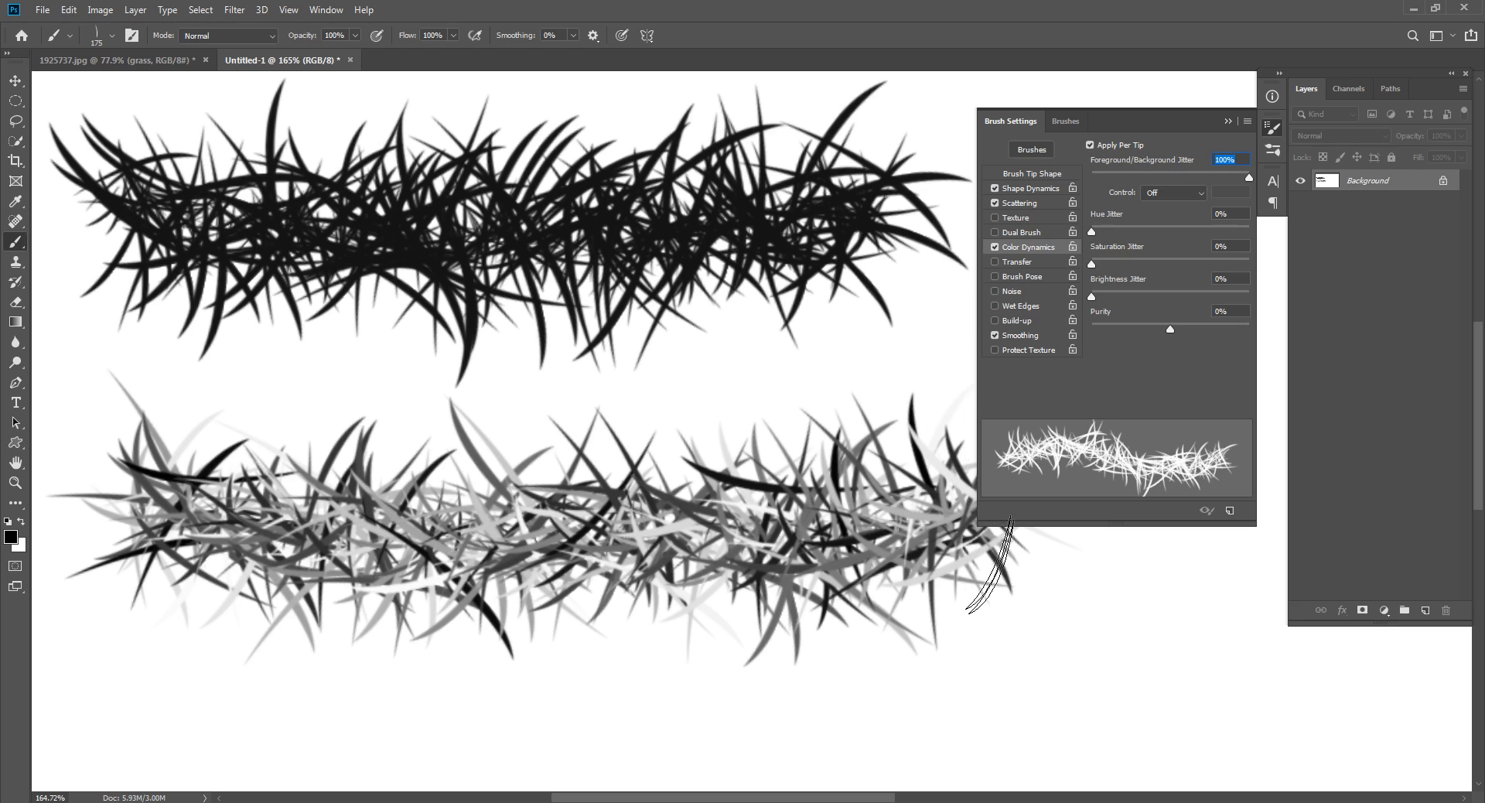
{"action": "left_click", "coordinate": [804, 372]}
{"action": "key", "text": "ctrl+z"}
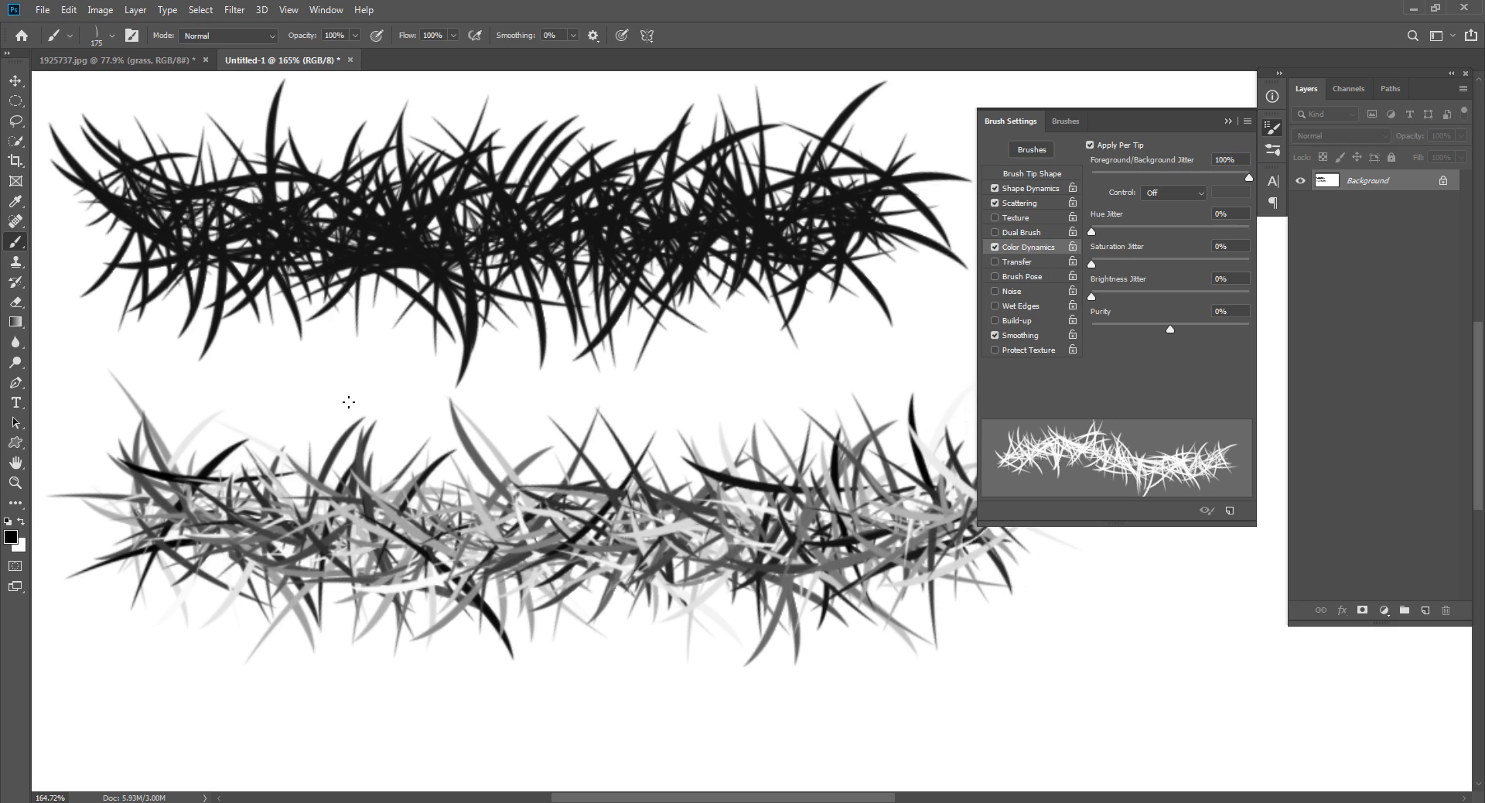
Set the foreground colour to dark green 13690f and the background colour to a muted olive yellow.
{"action": "left_click", "coordinate": [11, 539]}
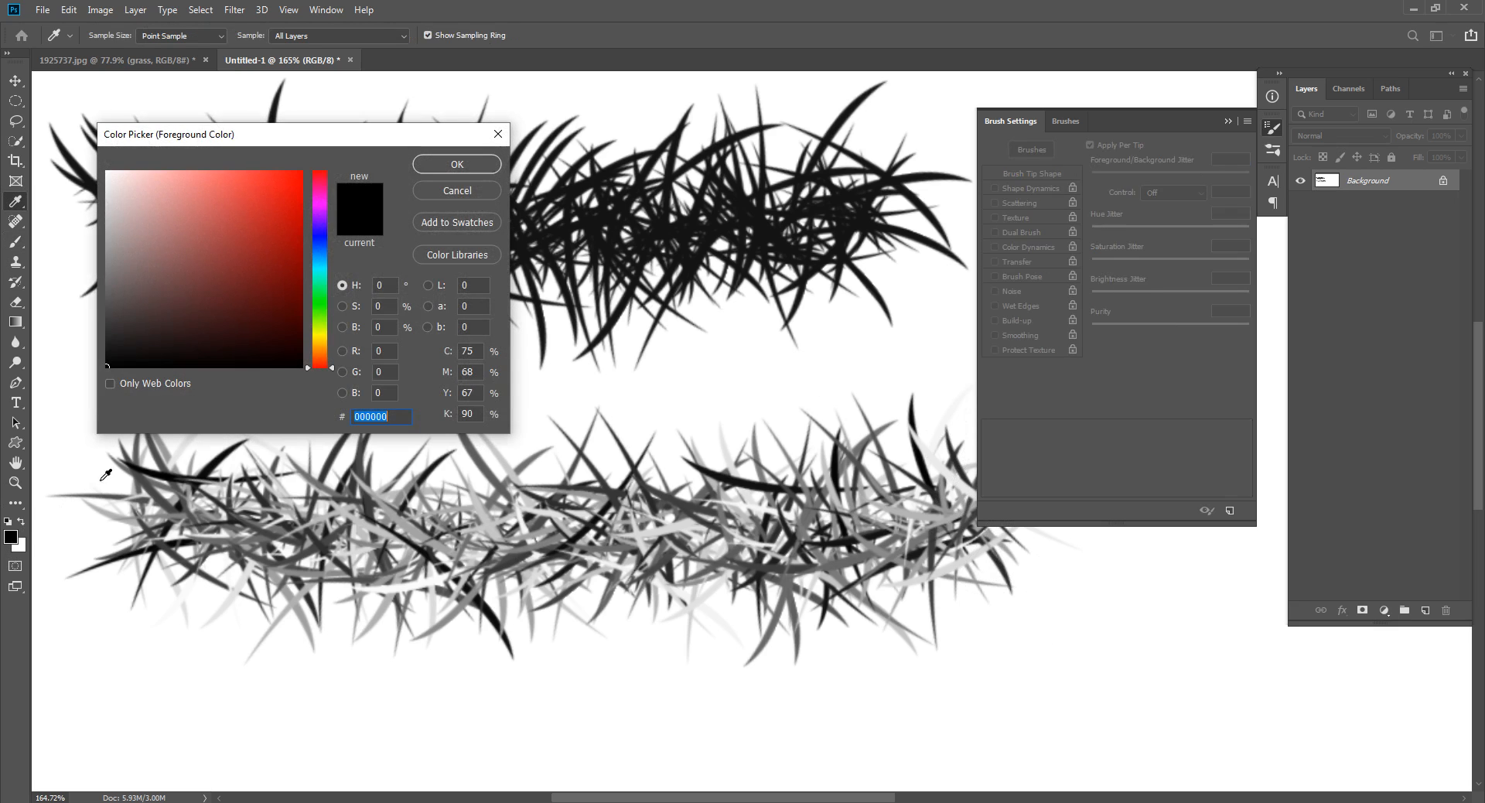
{"action": "left_click", "coordinate": [323, 304]}
{"action": "left_click", "coordinate": [275, 287]}
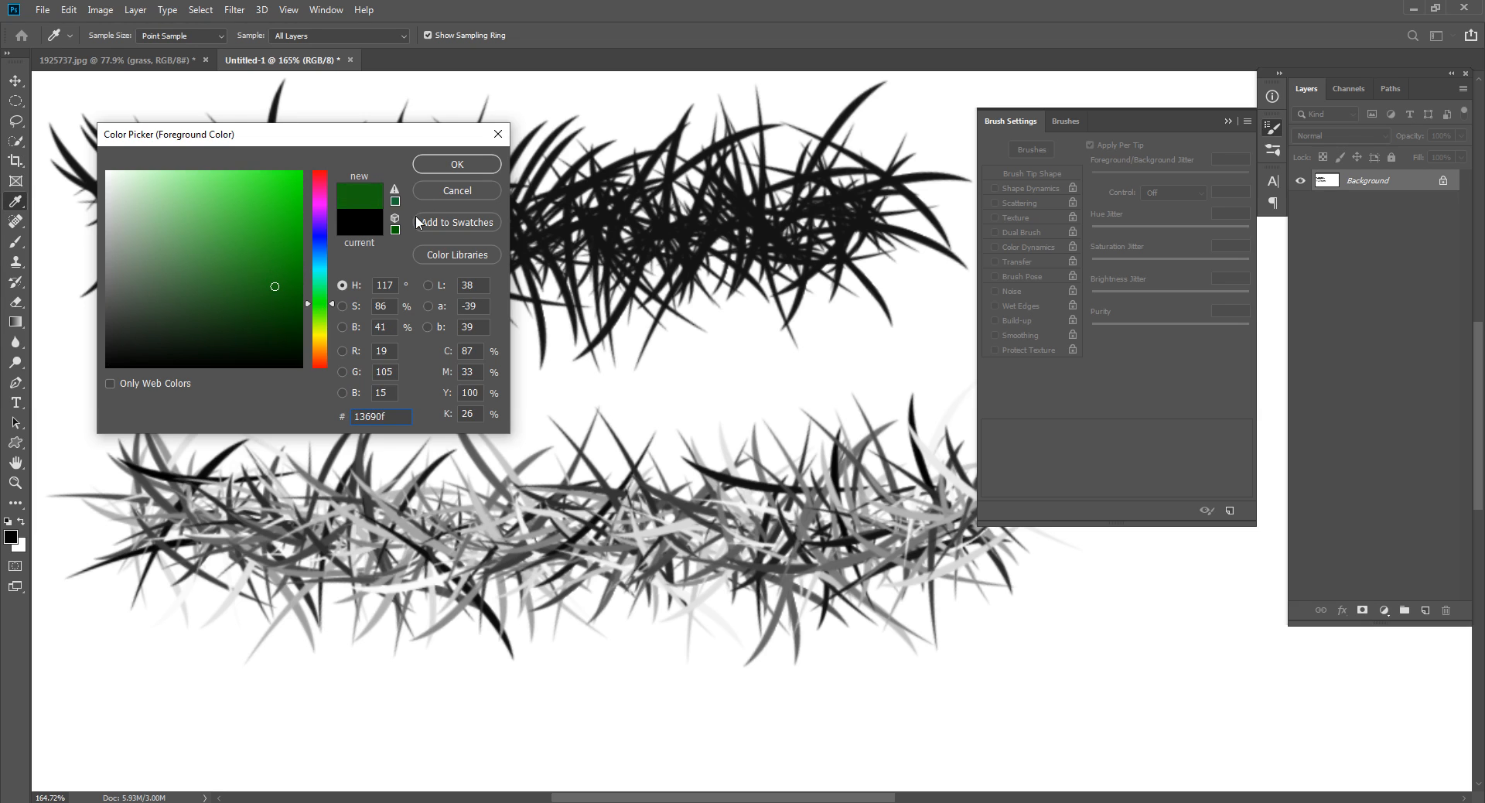
{"action": "left_click", "coordinate": [463, 166]}
{"action": "left_click", "coordinate": [21, 545]}
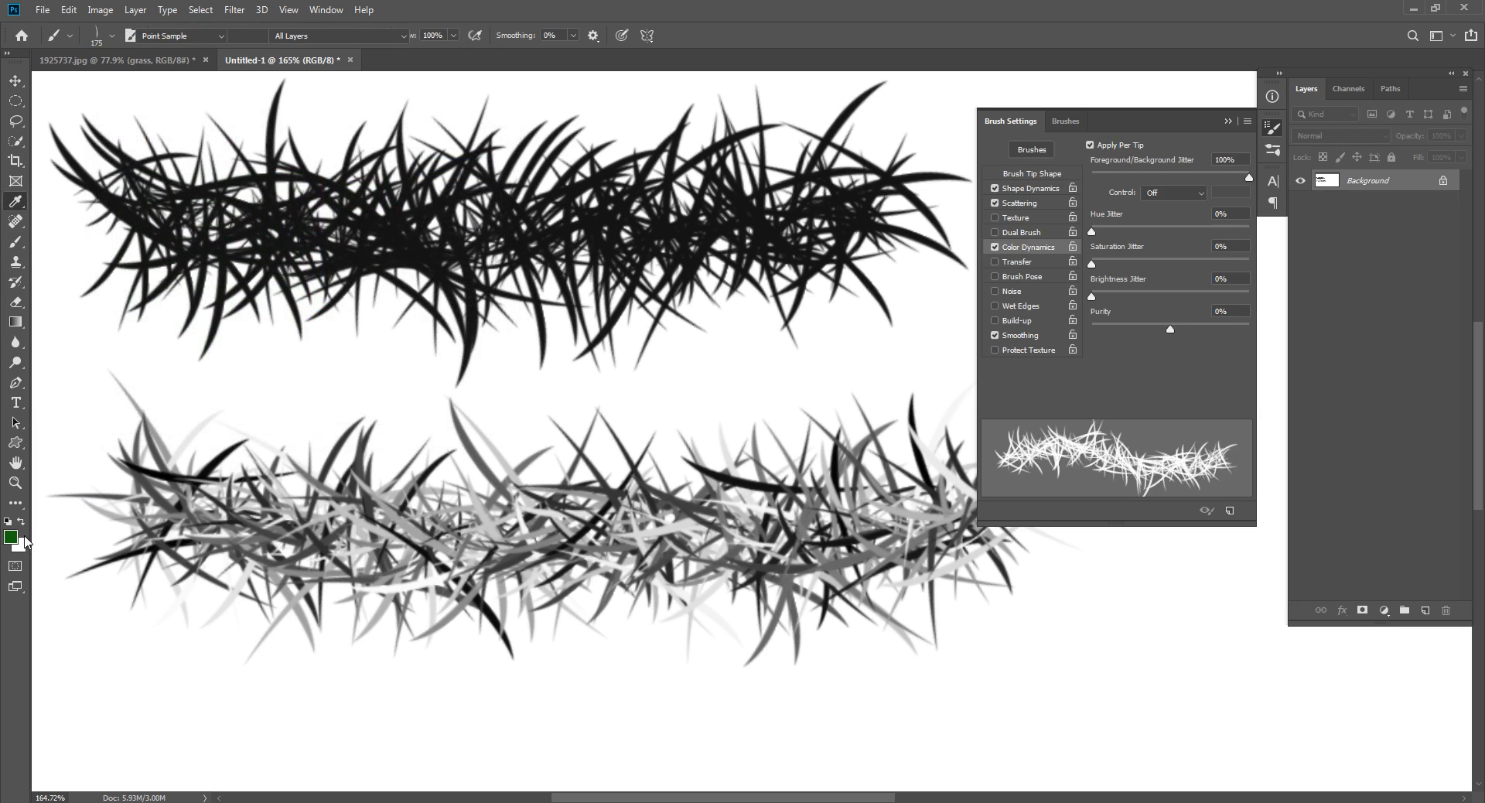
{"action": "left_click", "coordinate": [319, 333]}
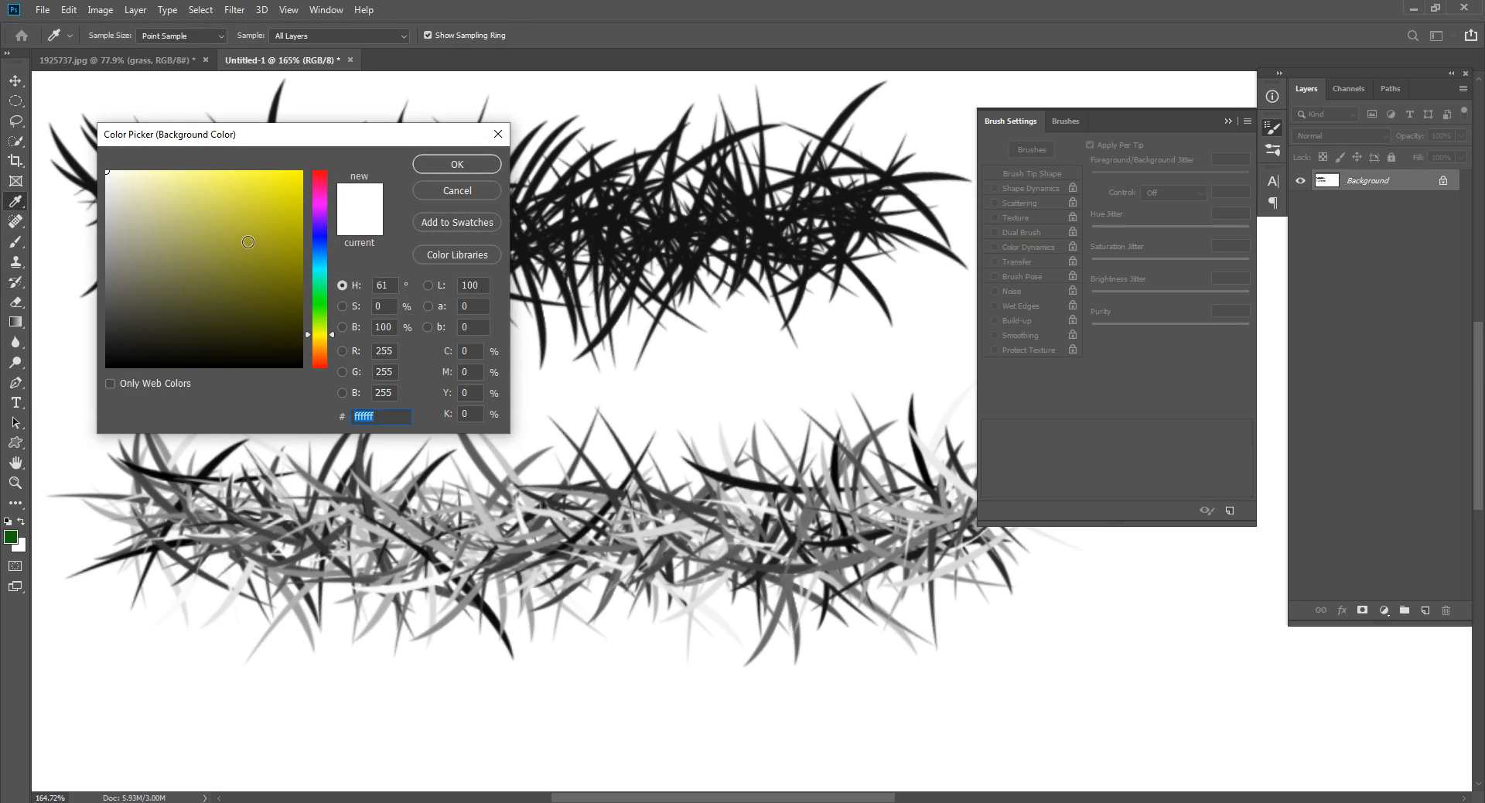
{"action": "left_click", "coordinate": [248, 242]}
{"action": "left_click", "coordinate": [457, 164]}
Paint test strokes with the green and yellow grass brush, and undo the large curved one.
{"action": "mouse_move", "coordinate": [464, 372]}
{"action": "left_mouse_down"}
{"action": "mouse_move", "coordinate": [804, 375]}
{"action": "mouse_move", "coordinate": [658, 370]}
{"action": "left_mouse_up"}
{"action": "mouse_move", "coordinate": [945, 349]}
{"action": "left_mouse_down"}
{"action": "mouse_move", "coordinate": [796, 385]}
{"action": "mouse_move", "coordinate": [731, 333]}
{"action": "mouse_move", "coordinate": [763, 455]}
{"action": "left_mouse_up"}
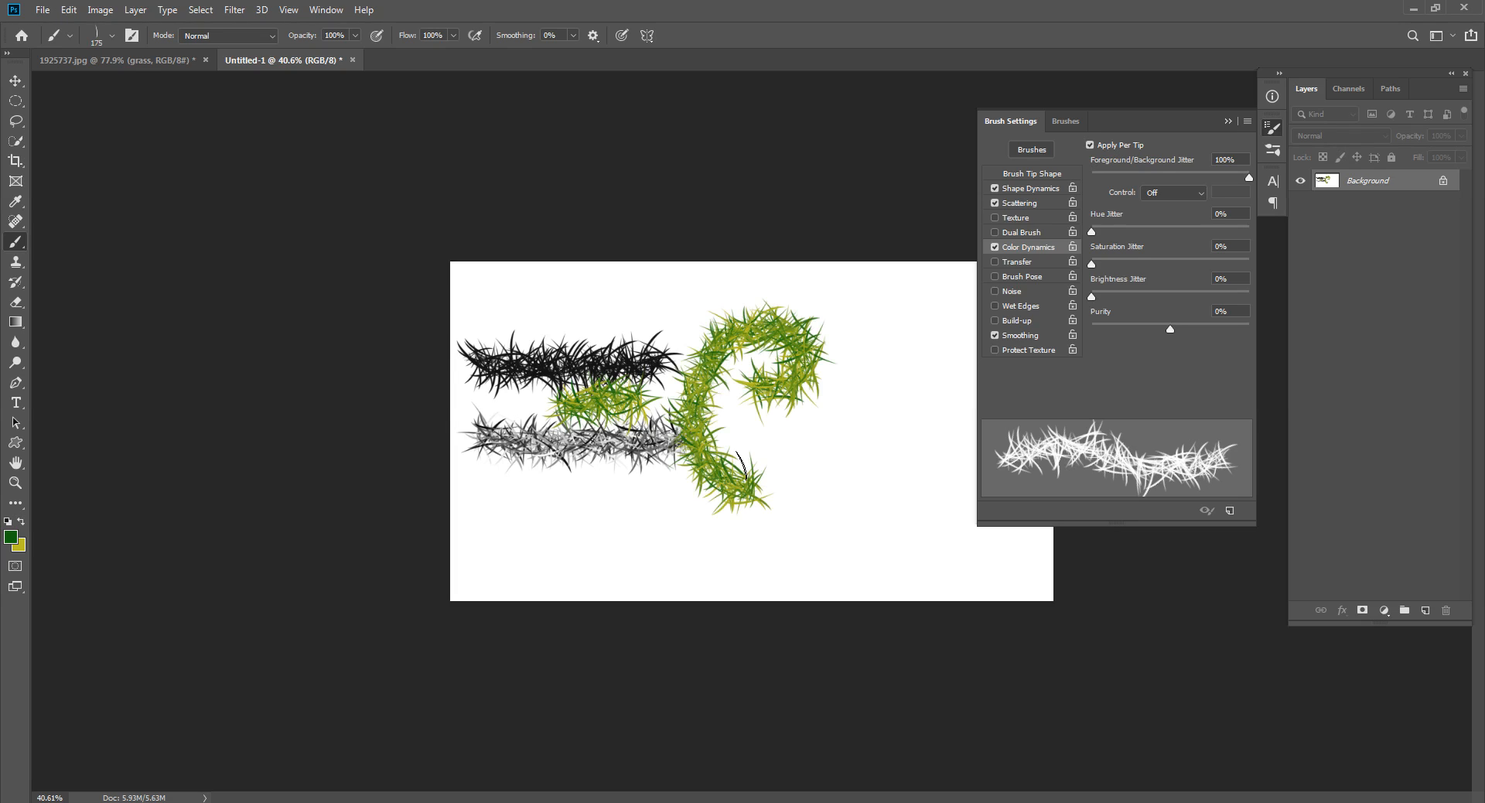
{"action": "key", "text": "ctrl+z"}
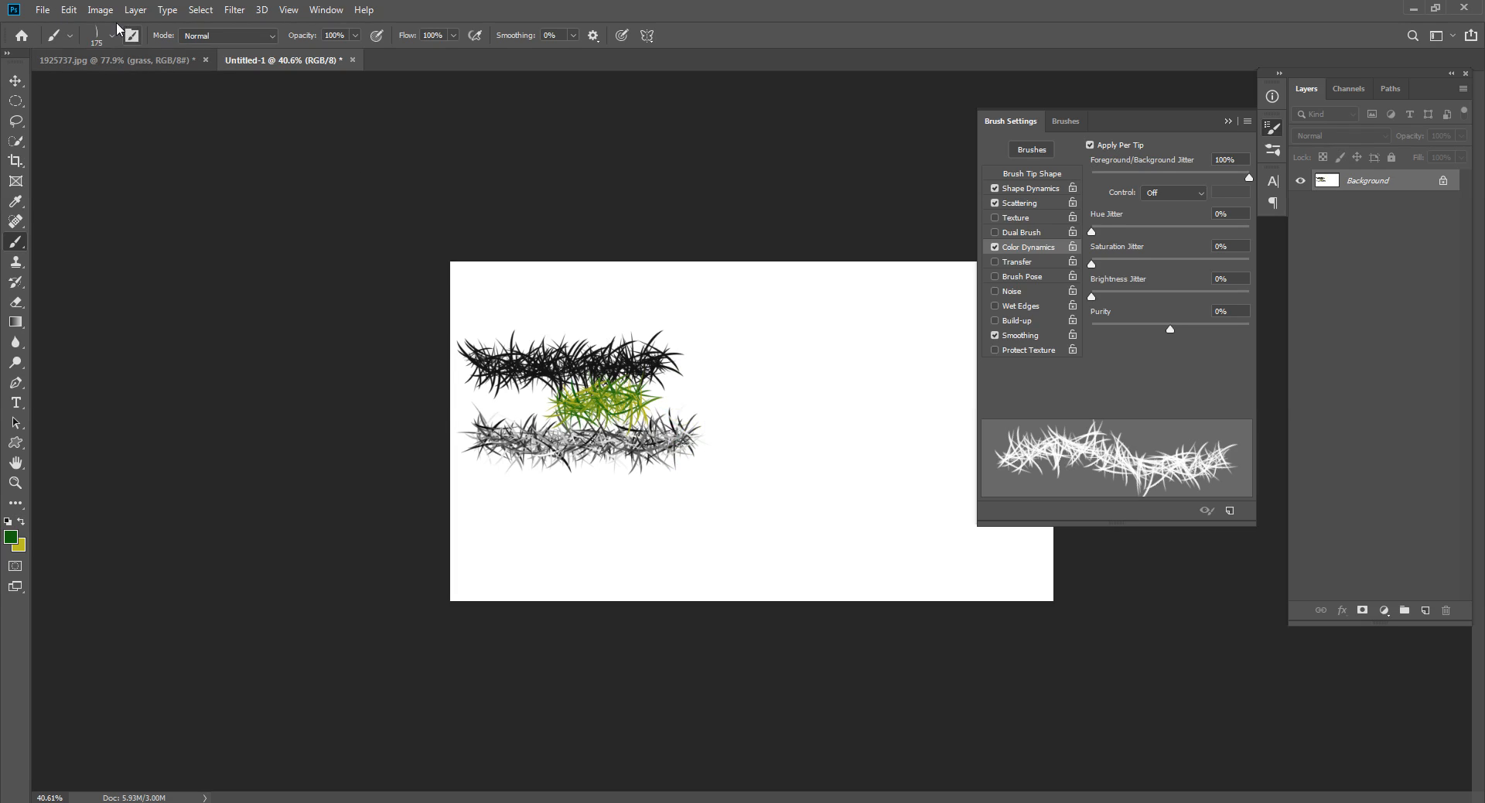
Switch to the 1925737.jpg document, shrink the brush to 25 px and paint a grass mound above the pot's rim on the grass layer.
{"action": "left_click", "coordinate": [93, 59]}
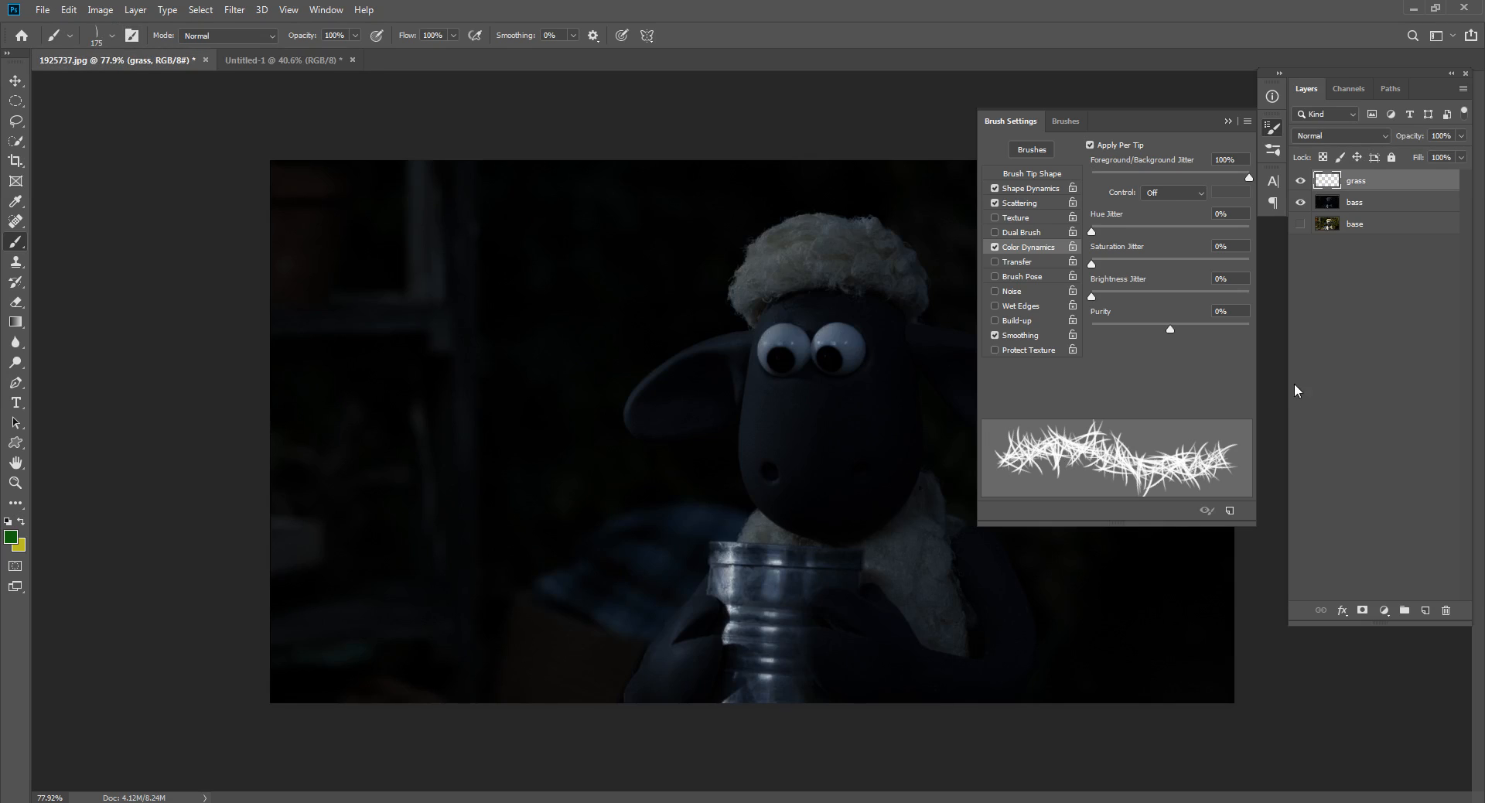
{"action": "left_click", "coordinate": [1229, 122]}
{"action": "mouse_move", "coordinate": [821, 451]}
{"action": "left_mouse_down"}
{"action": "mouse_move", "coordinate": [904, 520]}
{"action": "mouse_move", "coordinate": [850, 430]}
{"action": "left_mouse_up"}
{"action": "key", "text": "bracketleft"}
{"action": "key", "text": "bracketleft"}
{"action": "key", "text": "bracketleft"}
{"action": "key", "text": "bracketleft"}
{"action": "key", "text": "bracketleft"}
{"action": "key", "text": "bracketleft"}
{"action": "key", "text": "bracketleft"}
{"action": "key", "text": "bracketleft"}
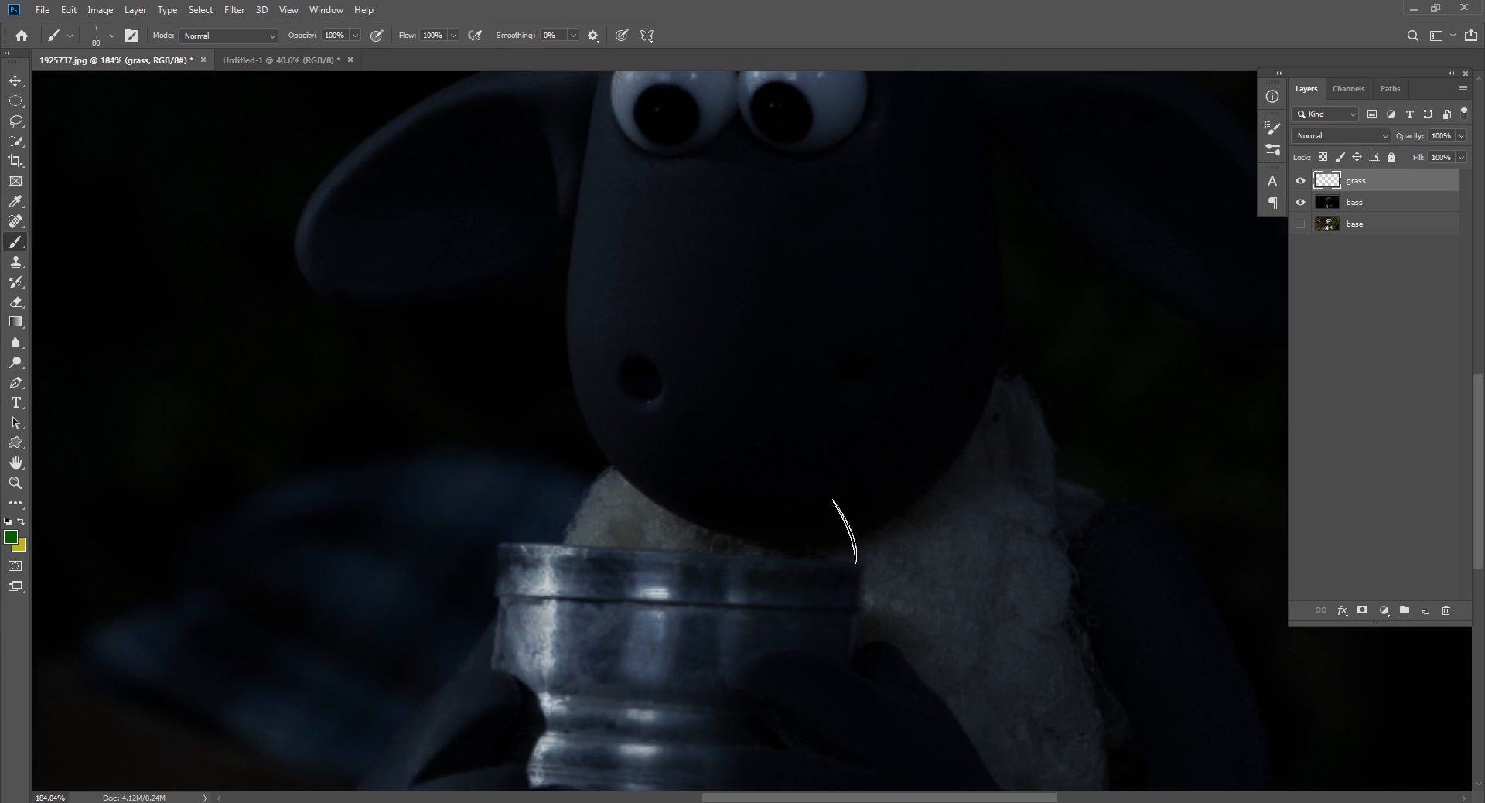
{"action": "mouse_move", "coordinate": [850, 545]}
{"action": "left_mouse_down"}
{"action": "mouse_move", "coordinate": [558, 527]}
{"action": "mouse_move", "coordinate": [502, 546]}
{"action": "mouse_move", "coordinate": [604, 475]}
{"action": "mouse_move", "coordinate": [692, 485]}
{"action": "mouse_move", "coordinate": [860, 548]}
{"action": "mouse_move", "coordinate": [771, 492]}
{"action": "mouse_move", "coordinate": [704, 481]}
{"action": "mouse_move", "coordinate": [633, 483]}
{"action": "mouse_move", "coordinate": [575, 534]}
{"action": "mouse_move", "coordinate": [545, 537]}
{"action": "mouse_move", "coordinate": [552, 509]}
{"action": "mouse_move", "coordinate": [594, 476]}
{"action": "mouse_move", "coordinate": [724, 457]}
{"action": "mouse_move", "coordinate": [841, 544]}
{"action": "mouse_move", "coordinate": [725, 482]}
{"action": "mouse_move", "coordinate": [662, 492]}
{"action": "mouse_move", "coordinate": [713, 477]}
{"action": "mouse_move", "coordinate": [685, 468]}
{"action": "mouse_move", "coordinate": [623, 481]}
{"action": "mouse_move", "coordinate": [566, 522]}
{"action": "mouse_move", "coordinate": [600, 495]}
{"action": "mouse_move", "coordinate": [559, 498]}
{"action": "mouse_move", "coordinate": [600, 496]}
{"action": "mouse_move", "coordinate": [662, 526]}
{"action": "mouse_move", "coordinate": [629, 539]}
{"action": "mouse_move", "coordinate": [820, 544]}
{"action": "mouse_move", "coordinate": [656, 521]}
{"action": "mouse_move", "coordinate": [731, 511]}
{"action": "mouse_move", "coordinate": [615, 519]}
{"action": "mouse_move", "coordinate": [642, 506]}
{"action": "left_mouse_up"}
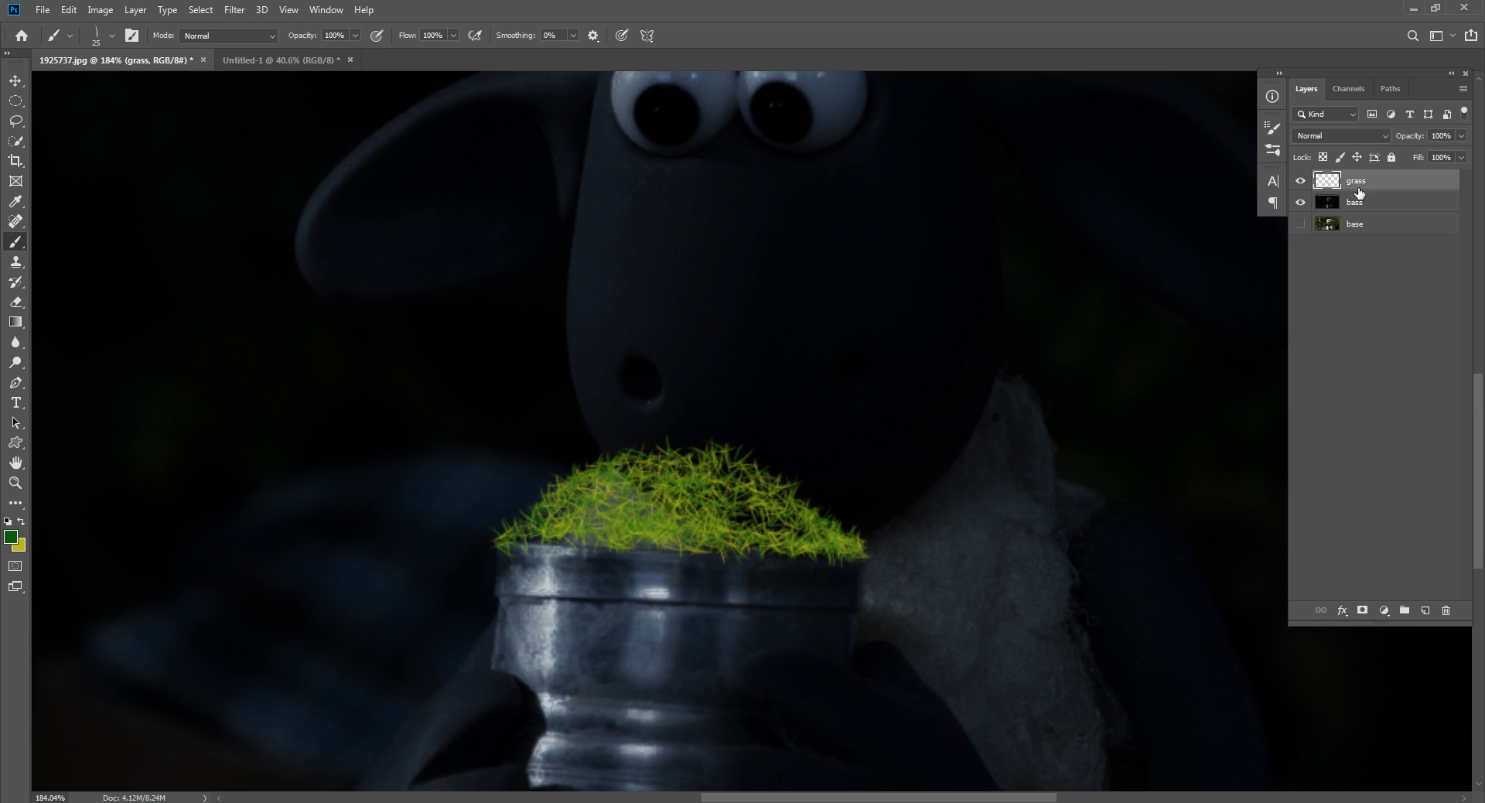
Reopen the Brush Settings, enlarge the brush to 45 px and paint longer blades over the grass mound.
{"action": "left_click", "coordinate": [1275, 133]}
{"action": "key", "text": "bracketright"}
{"action": "key", "text": "bracketright"}
{"action": "key", "text": "bracketright"}
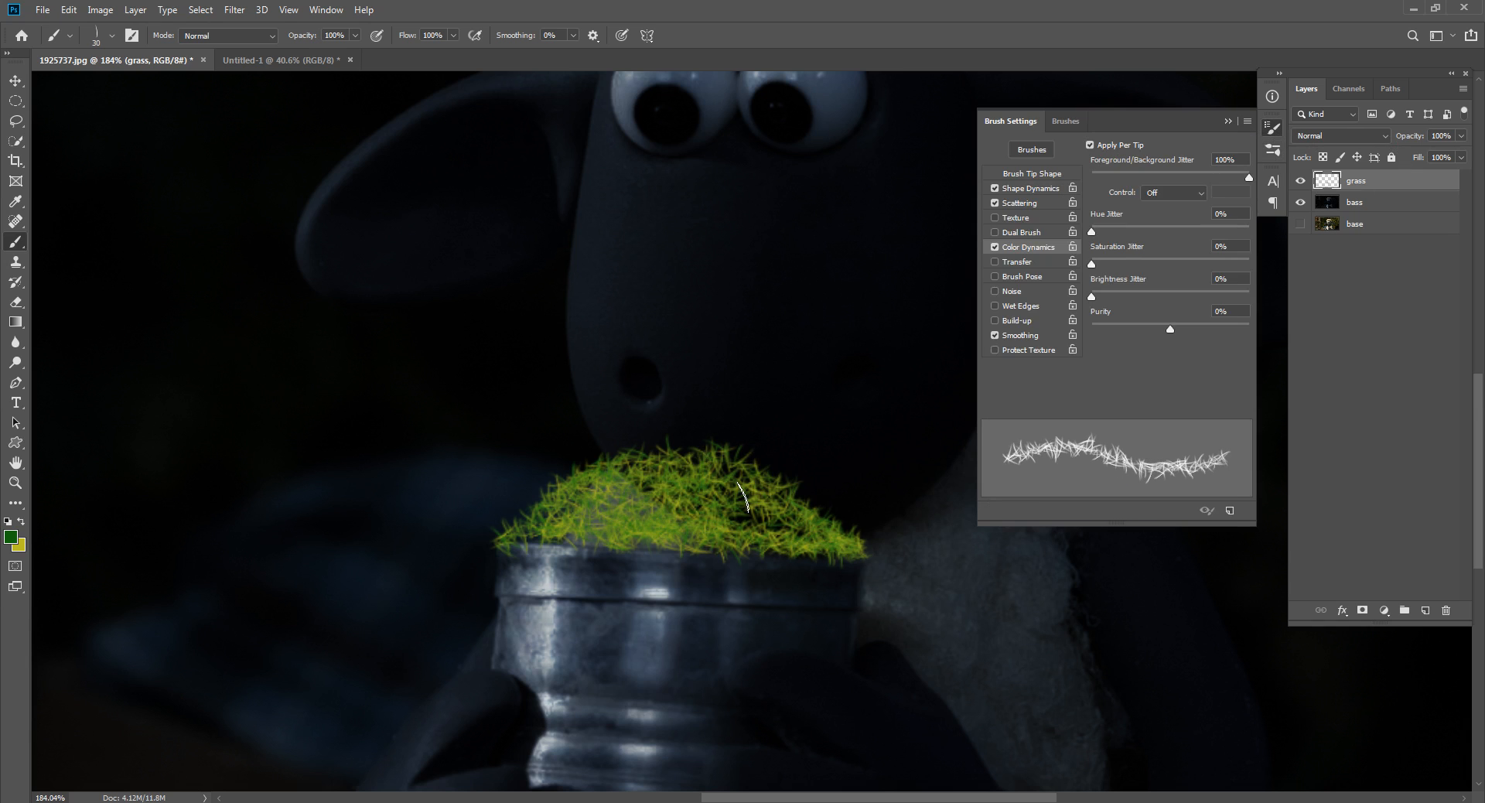
{"action": "mouse_move", "coordinate": [684, 495]}
{"action": "left_mouse_down"}
{"action": "mouse_move", "coordinate": [602, 493]}
{"action": "mouse_move", "coordinate": [535, 527]}
{"action": "mouse_move", "coordinate": [659, 470]}
{"action": "mouse_move", "coordinate": [740, 492]}
{"action": "left_mouse_up"}
{"action": "key", "text": "bracketleft"}
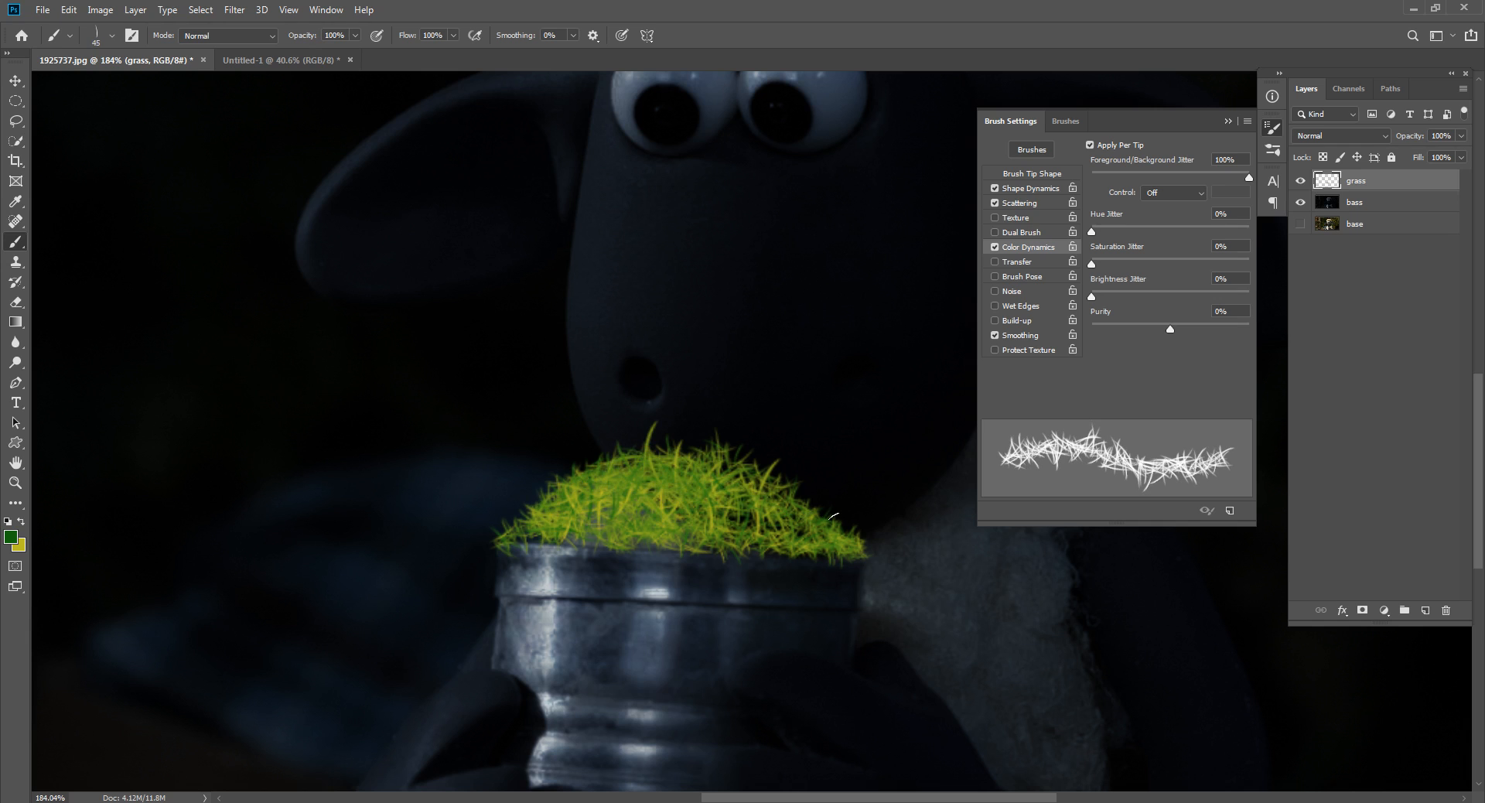
Paint more blades from the grass mound's right edge across its top, and reduce the brush to 25 px.
{"action": "mouse_move", "coordinate": [847, 544]}
{"action": "left_mouse_down"}
{"action": "mouse_move", "coordinate": [769, 488]}
{"action": "mouse_move", "coordinate": [655, 463]}
{"action": "mouse_move", "coordinate": [551, 497]}
{"action": "mouse_move", "coordinate": [526, 523]}
{"action": "mouse_move", "coordinate": [803, 526]}
{"action": "mouse_move", "coordinate": [711, 534]}
{"action": "mouse_move", "coordinate": [771, 541]}
{"action": "mouse_move", "coordinate": [515, 545]}
{"action": "mouse_move", "coordinate": [878, 551]}
{"action": "mouse_move", "coordinate": [663, 477]}
{"action": "left_mouse_up"}
{"action": "key", "text": "bracketleft"}
{"action": "key", "text": "bracketleft"}
{"action": "key", "text": "bracketleft"}
{"action": "key", "text": "bracketleft"}
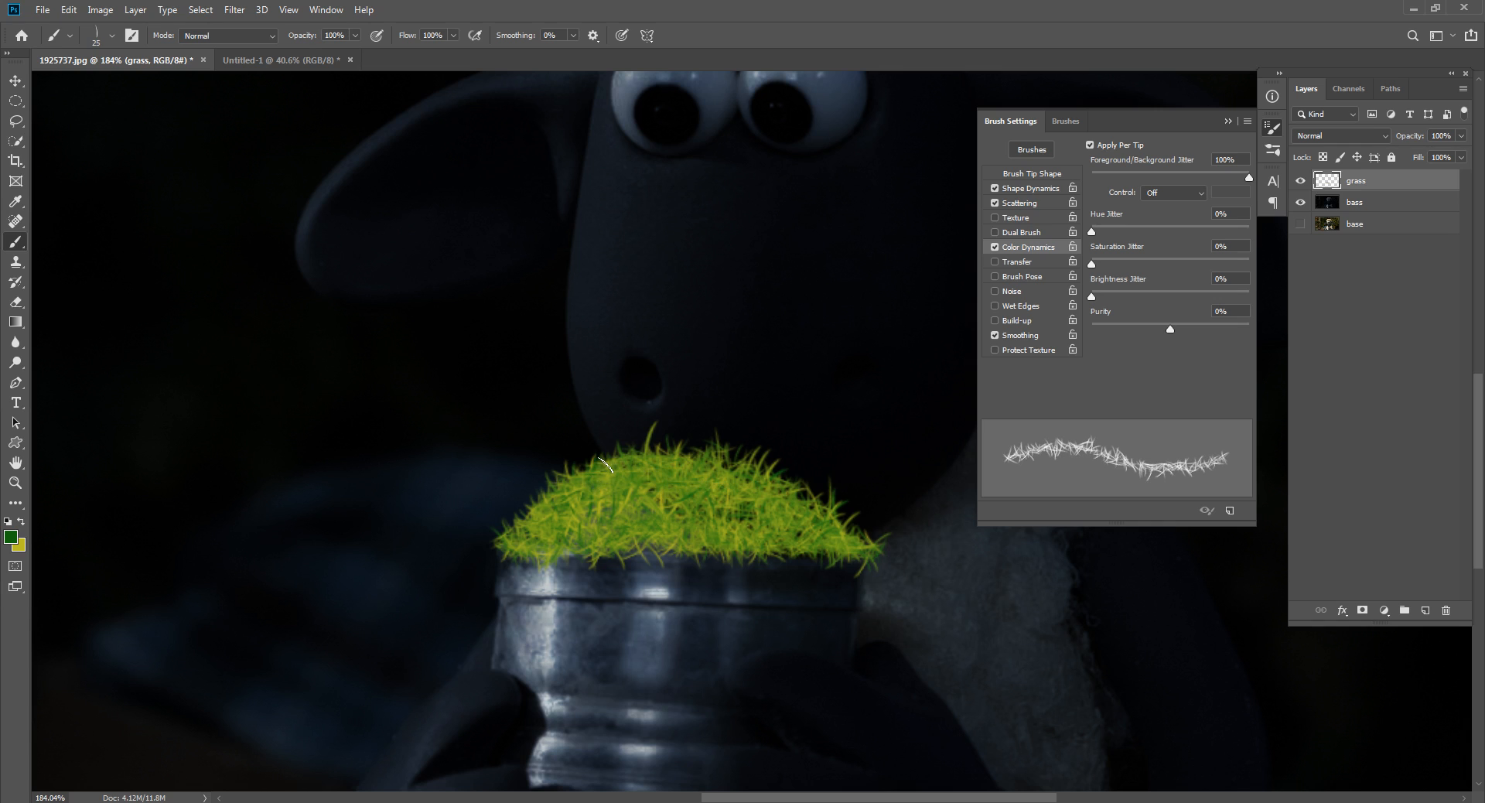
Enlarge the brush to 40 px, fill the body of the grass mound with denser blades, and close the Brush Settings.
{"action": "key", "text": "bracketright"}
{"action": "key", "text": "bracketright"}
{"action": "key", "text": "bracketright"}
{"action": "mouse_move", "coordinate": [554, 511]}
{"action": "left_mouse_down"}
{"action": "mouse_move", "coordinate": [542, 502]}
{"action": "mouse_move", "coordinate": [690, 450]}
{"action": "mouse_move", "coordinate": [755, 506]}
{"action": "mouse_move", "coordinate": [675, 524]}
{"action": "mouse_move", "coordinate": [784, 527]}
{"action": "left_mouse_up"}
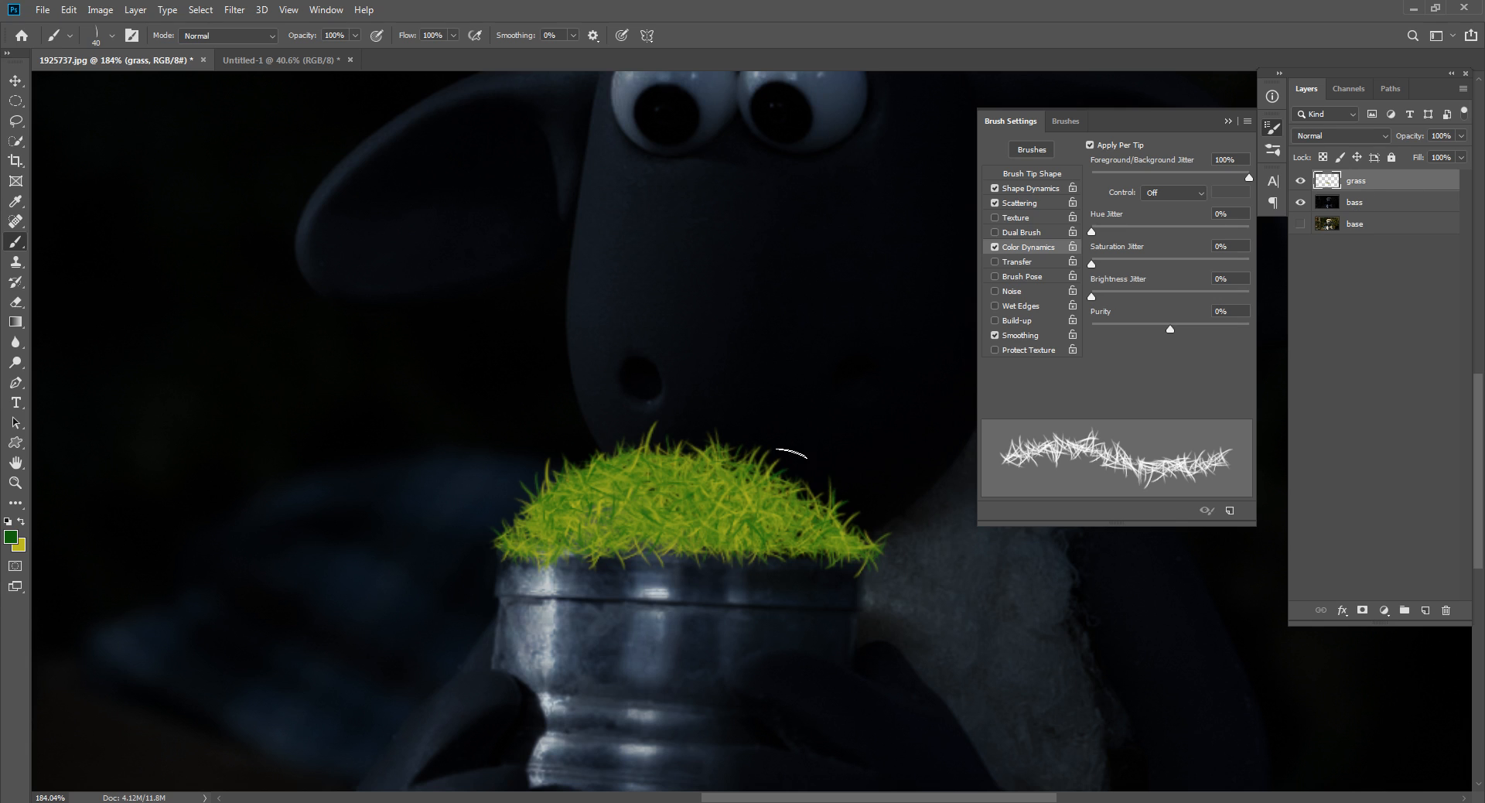
{"action": "mouse_move", "coordinate": [807, 535]}
{"action": "left_mouse_down"}
{"action": "mouse_move", "coordinate": [632, 499]}
{"action": "mouse_move", "coordinate": [586, 521]}
{"action": "mouse_move", "coordinate": [677, 524]}
{"action": "mouse_move", "coordinate": [747, 489]}
{"action": "left_mouse_up"}
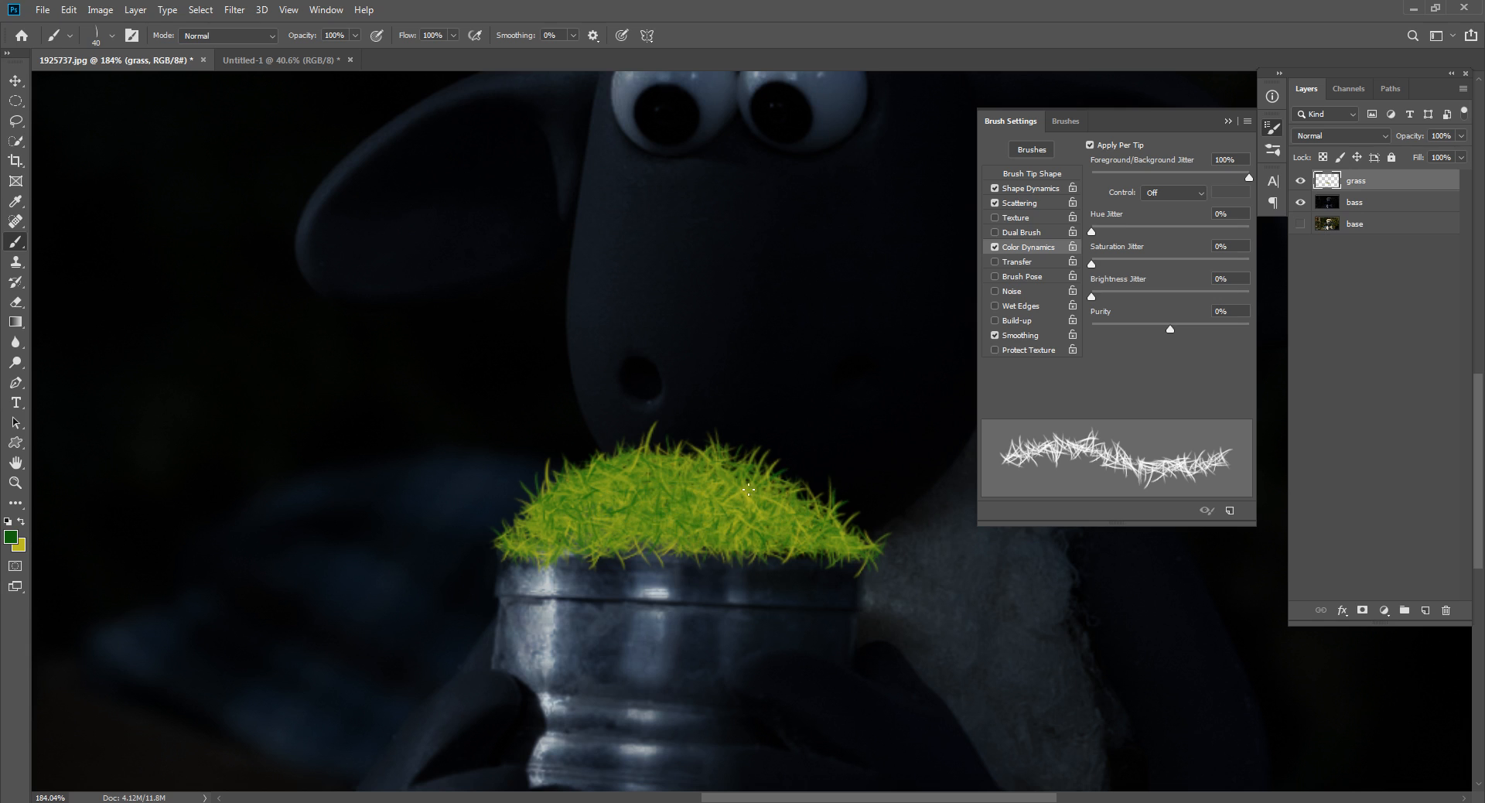
{"action": "left_click", "coordinate": [1228, 120]}
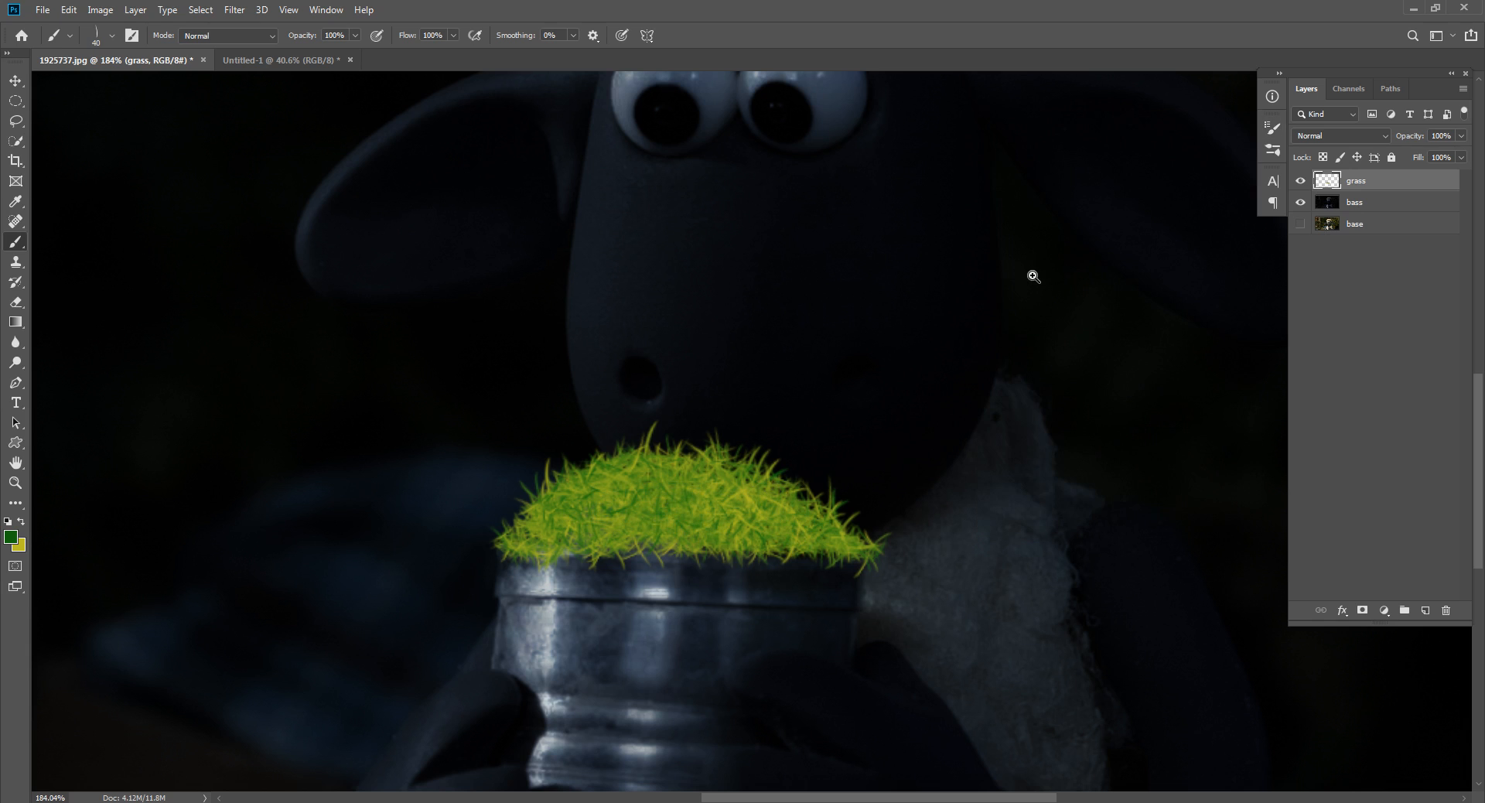
Paint 40 px blades along the grass mound's crest so that tips stick out above its outline.
{"action": "left_click_drag", "start_coordinate": [1033, 277], "coordinate": [875, 262]}
{"action": "mouse_move", "coordinate": [763, 494]}
{"action": "left_mouse_down"}
{"action": "mouse_move", "coordinate": [798, 503]}
{"action": "mouse_move", "coordinate": [772, 487]}
{"action": "mouse_move", "coordinate": [798, 439]}
{"action": "mouse_move", "coordinate": [792, 373]}
{"action": "left_mouse_up"}
{"action": "left_click_drag", "start_coordinate": [801, 424], "coordinate": [758, 352]}
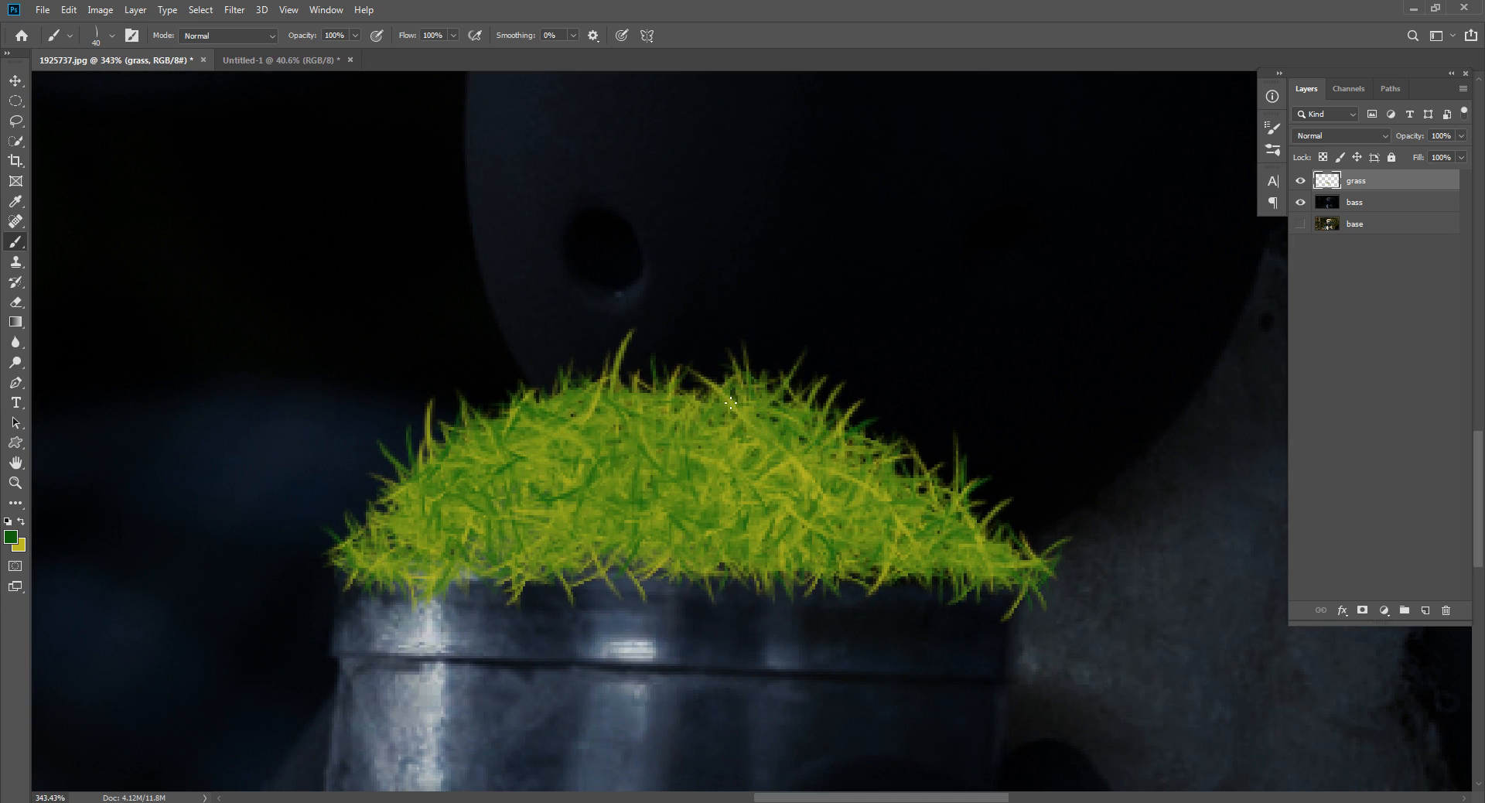
{"action": "left_click_drag", "start_coordinate": [747, 433], "coordinate": [730, 360]}
{"action": "left_click_drag", "start_coordinate": [696, 406], "coordinate": [662, 325]}
{"action": "mouse_move", "coordinate": [643, 394]}
{"action": "left_mouse_down"}
{"action": "mouse_move", "coordinate": [611, 360]}
{"action": "mouse_move", "coordinate": [669, 381]}
{"action": "left_mouse_up"}
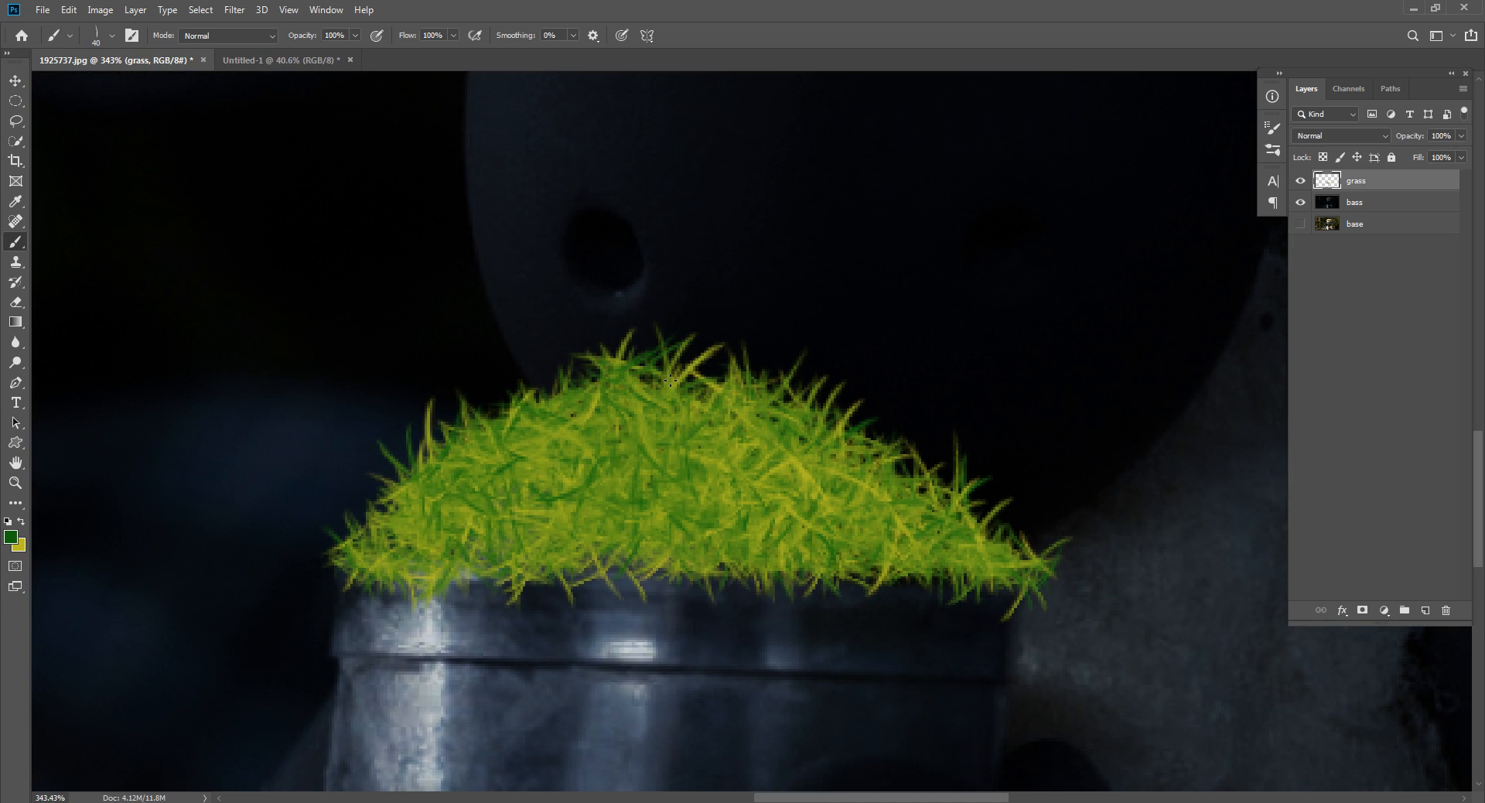
Shrink the brush to 20 px, add finer blades along the mound's right slope and crest, and switch to the Move tool.
{"action": "mouse_move", "coordinate": [832, 434]}
{"action": "left_mouse_down"}
{"action": "mouse_move", "coordinate": [901, 468]}
{"action": "mouse_move", "coordinate": [762, 392]}
{"action": "mouse_move", "coordinate": [615, 364]}
{"action": "mouse_move", "coordinate": [406, 484]}
{"action": "mouse_move", "coordinate": [383, 530]}
{"action": "mouse_move", "coordinate": [627, 399]}
{"action": "mouse_move", "coordinate": [765, 387]}
{"action": "mouse_move", "coordinate": [928, 488]}
{"action": "left_mouse_up"}
{"action": "mouse_move", "coordinate": [1002, 532]}
{"action": "left_mouse_down"}
{"action": "mouse_move", "coordinate": [904, 471]}
{"action": "mouse_move", "coordinate": [702, 426]}
{"action": "left_mouse_up"}
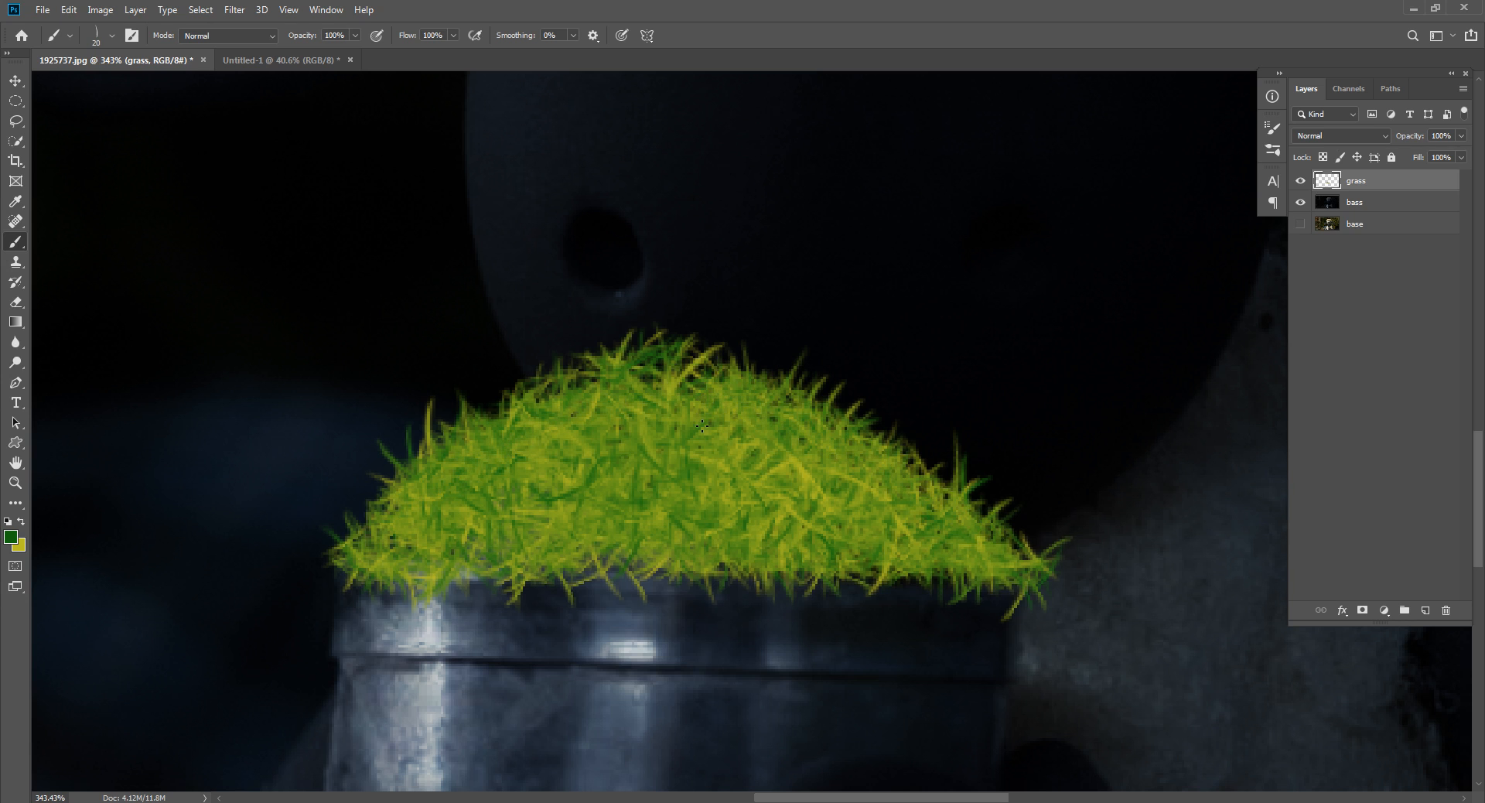
{"action": "scroll", "coordinate": [834, 414], "scroll_direction": "down", "scroll_amount": 6}
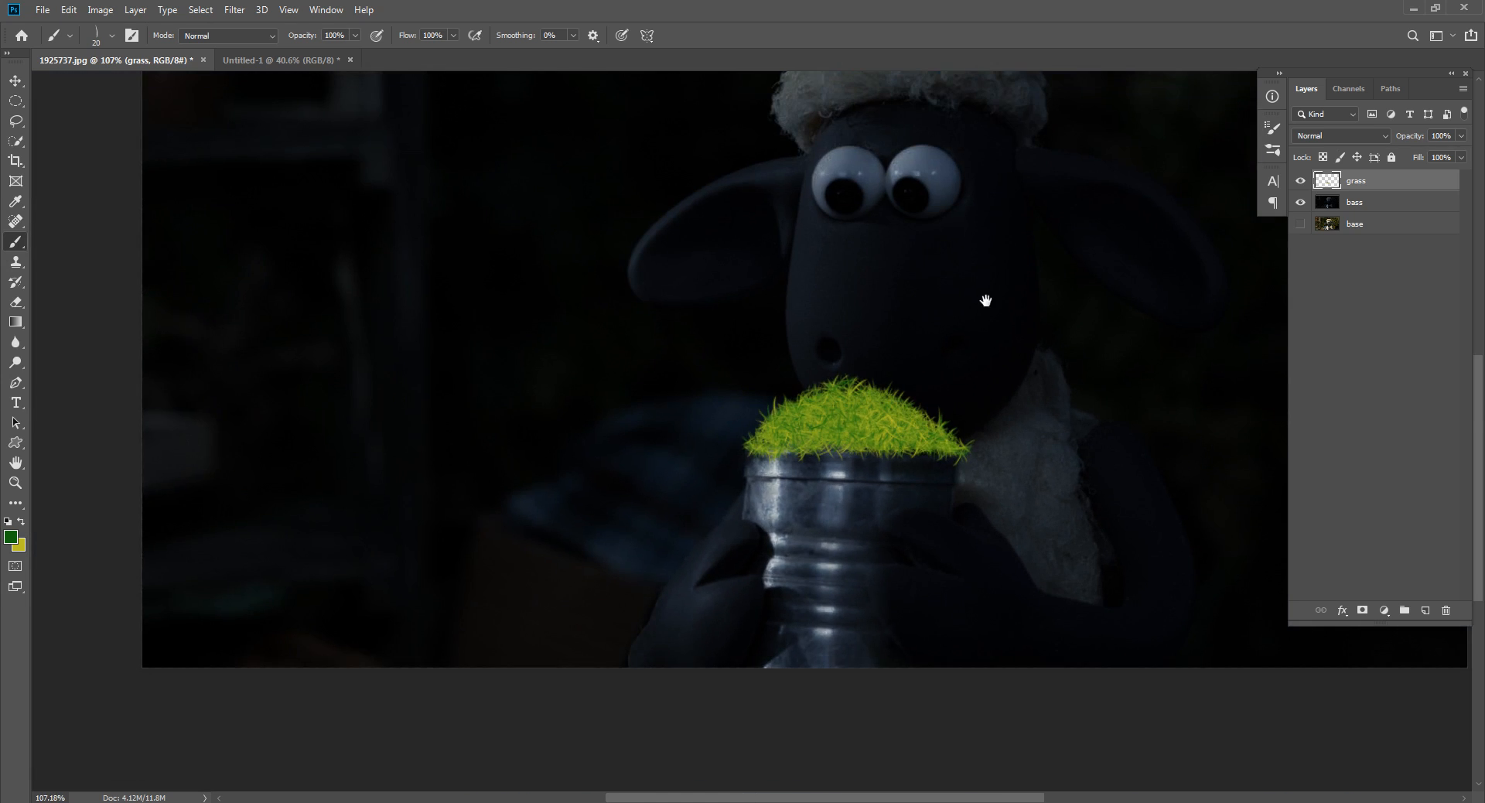
{"action": "scroll", "coordinate": [842, 387], "scroll_direction": "down", "scroll_amount": 3}
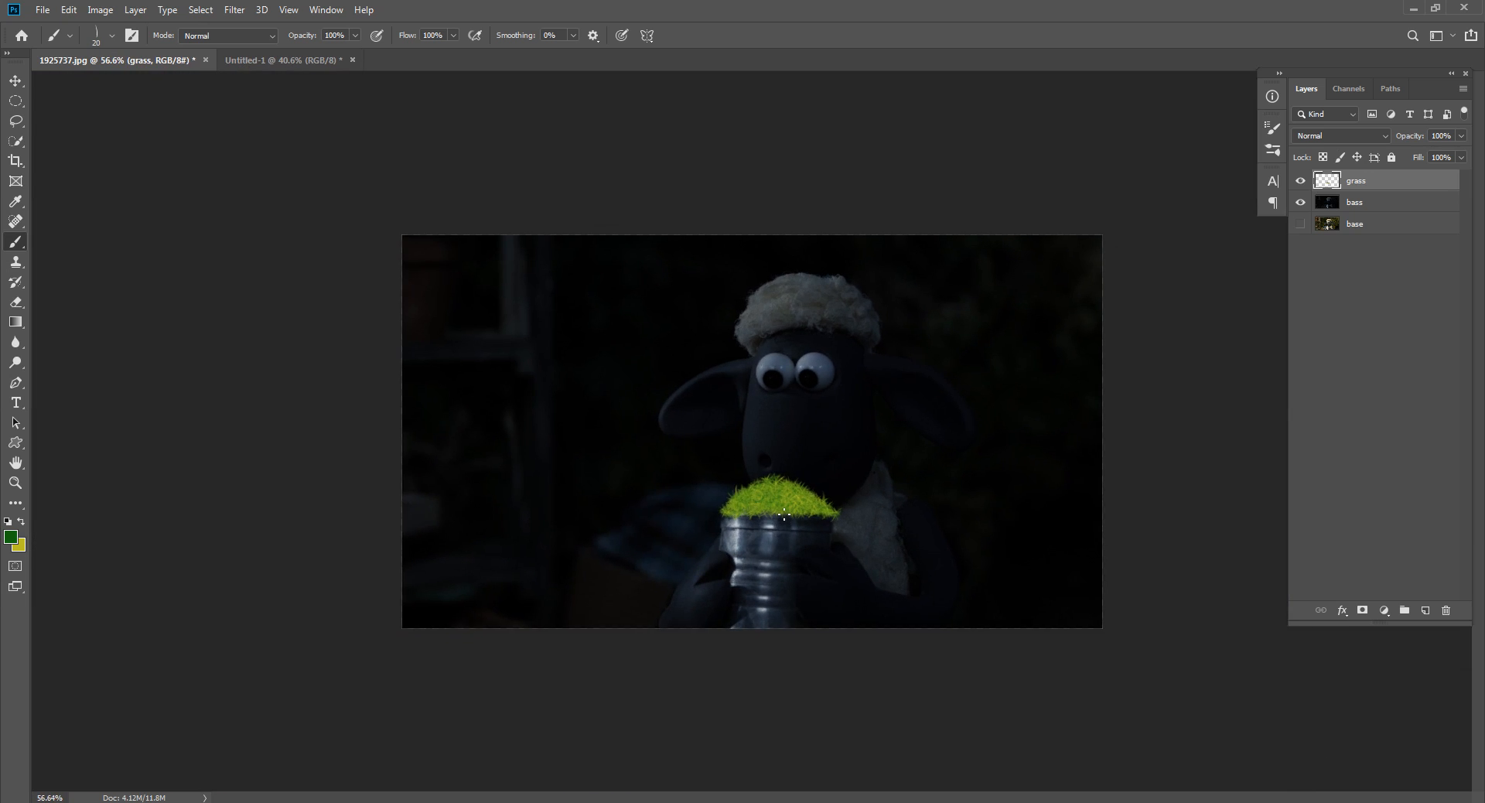
{"action": "key", "text": "v"}
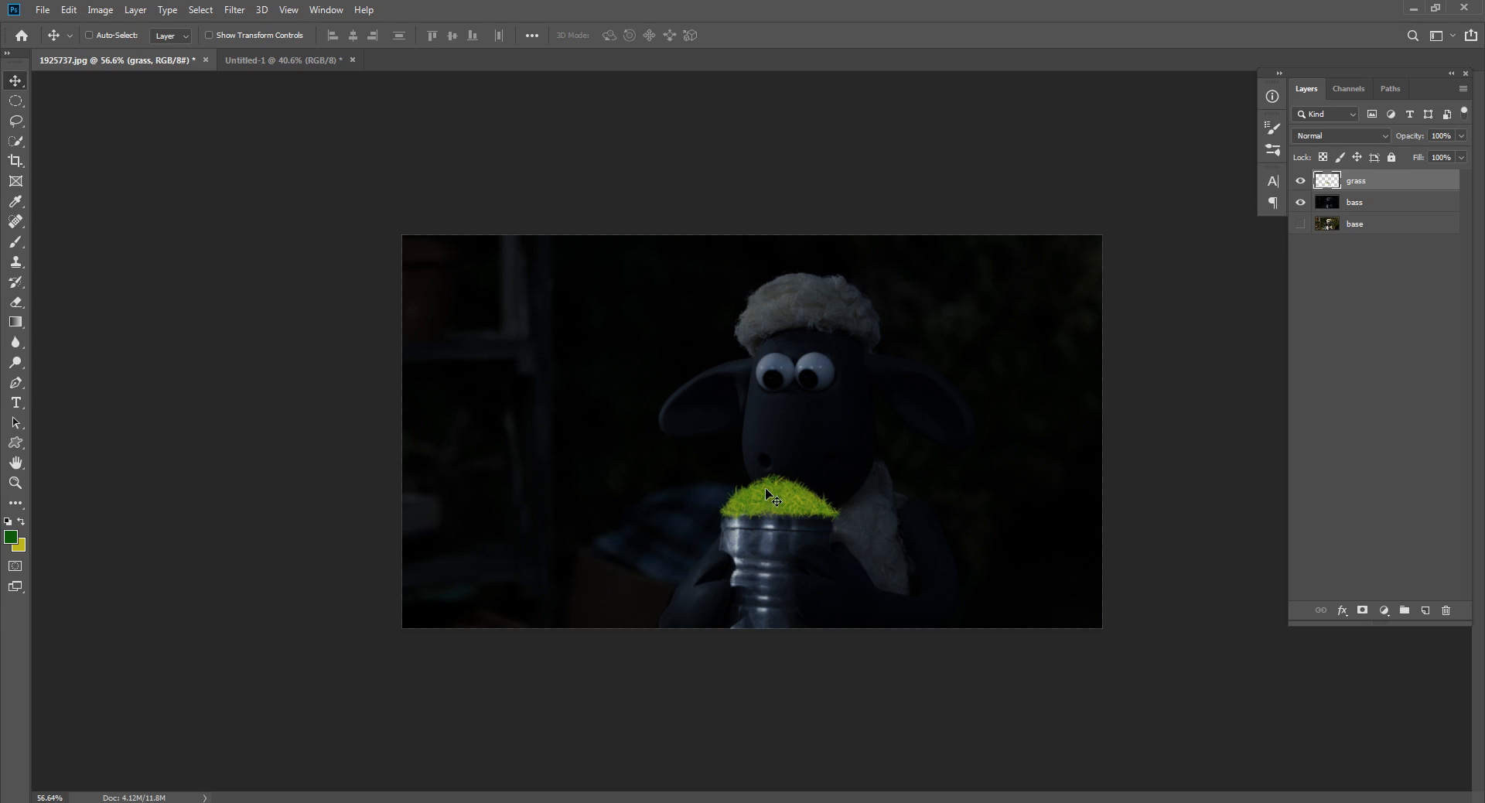
{"action": "left_click", "coordinate": [1382, 245]}
{"action": "left_click", "coordinate": [1396, 188]}
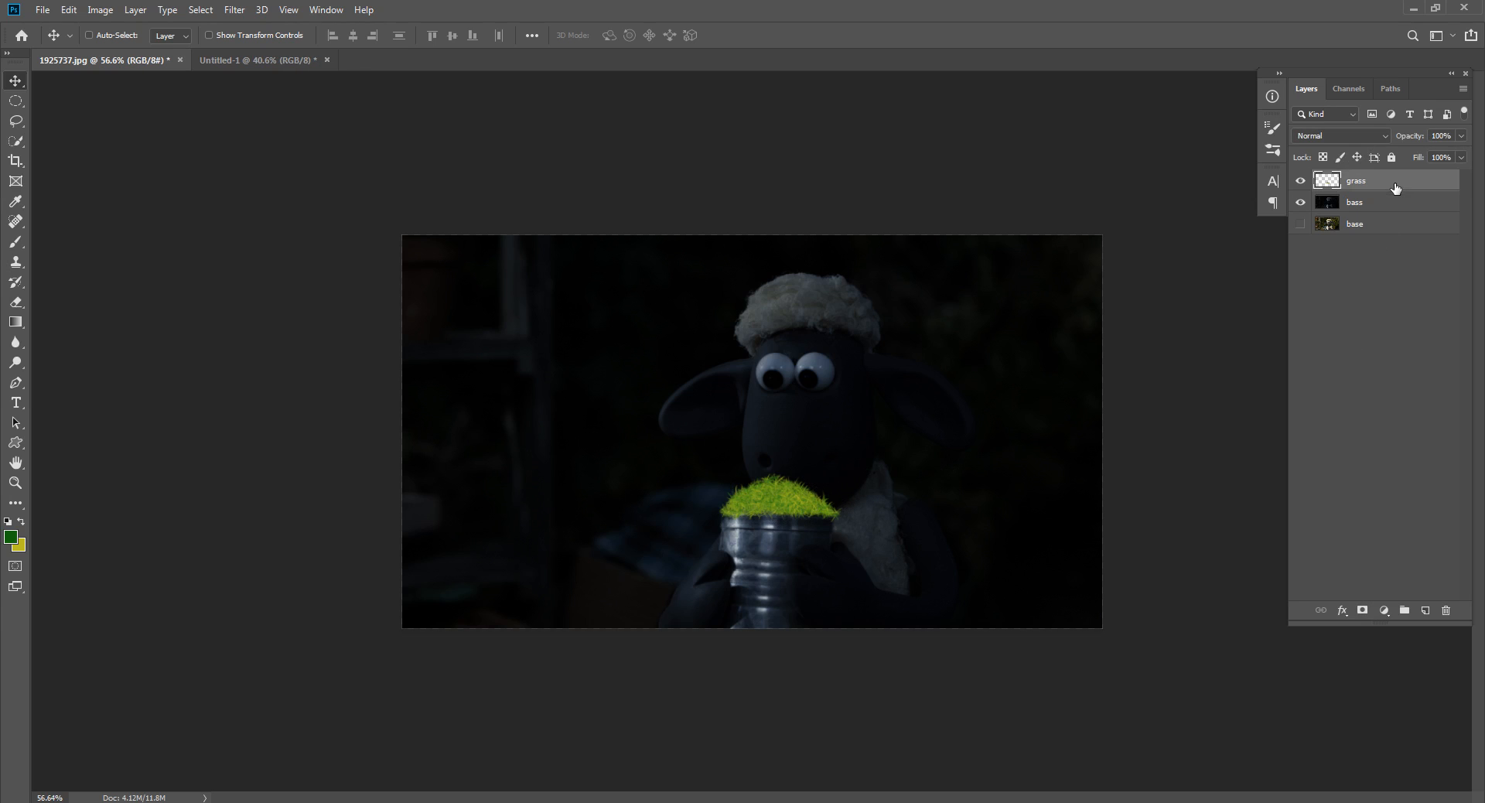
{"action": "double_click", "coordinate": [1396, 187]}
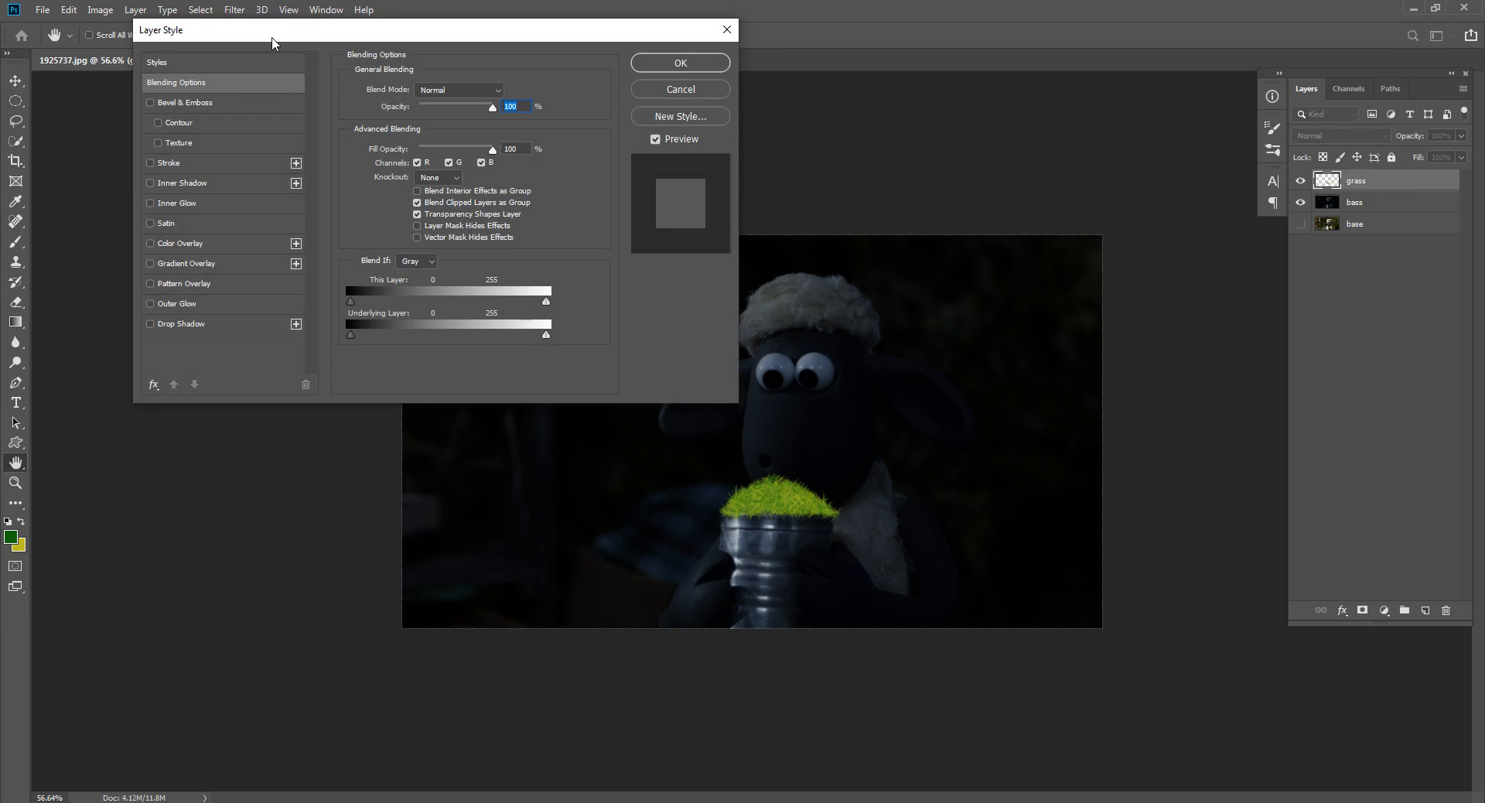
{"action": "left_click_drag", "start_coordinate": [271, 37], "coordinate": [178, 93]}
{"action": "left_click", "coordinate": [557, 150]}
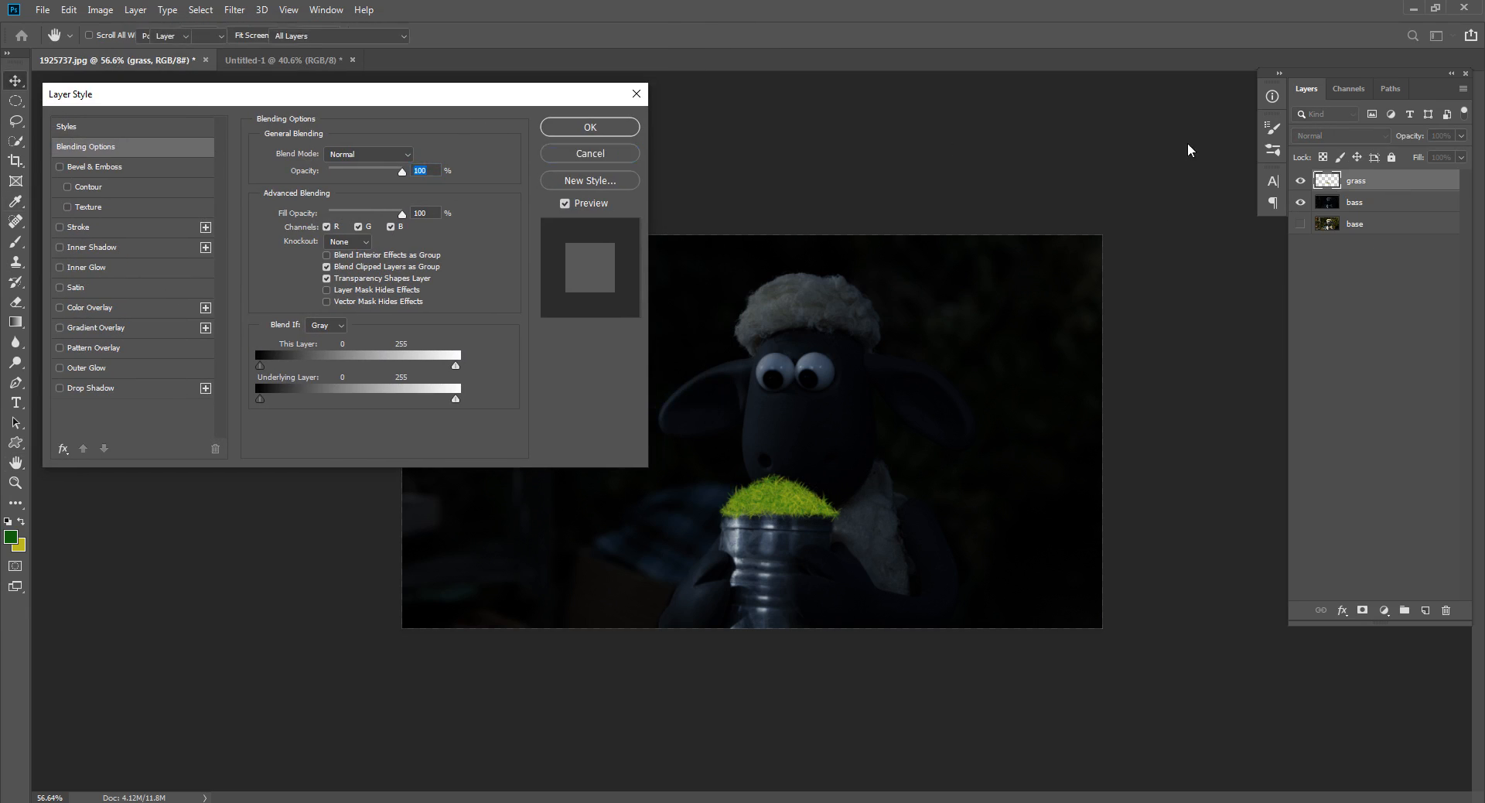
Add an Outer Glow to the grass layer in Screen mode with 100% opacity, 5% spread, 172 px size and 57% range, and reopen its settings.
{"action": "right_click", "coordinate": [1397, 178]}
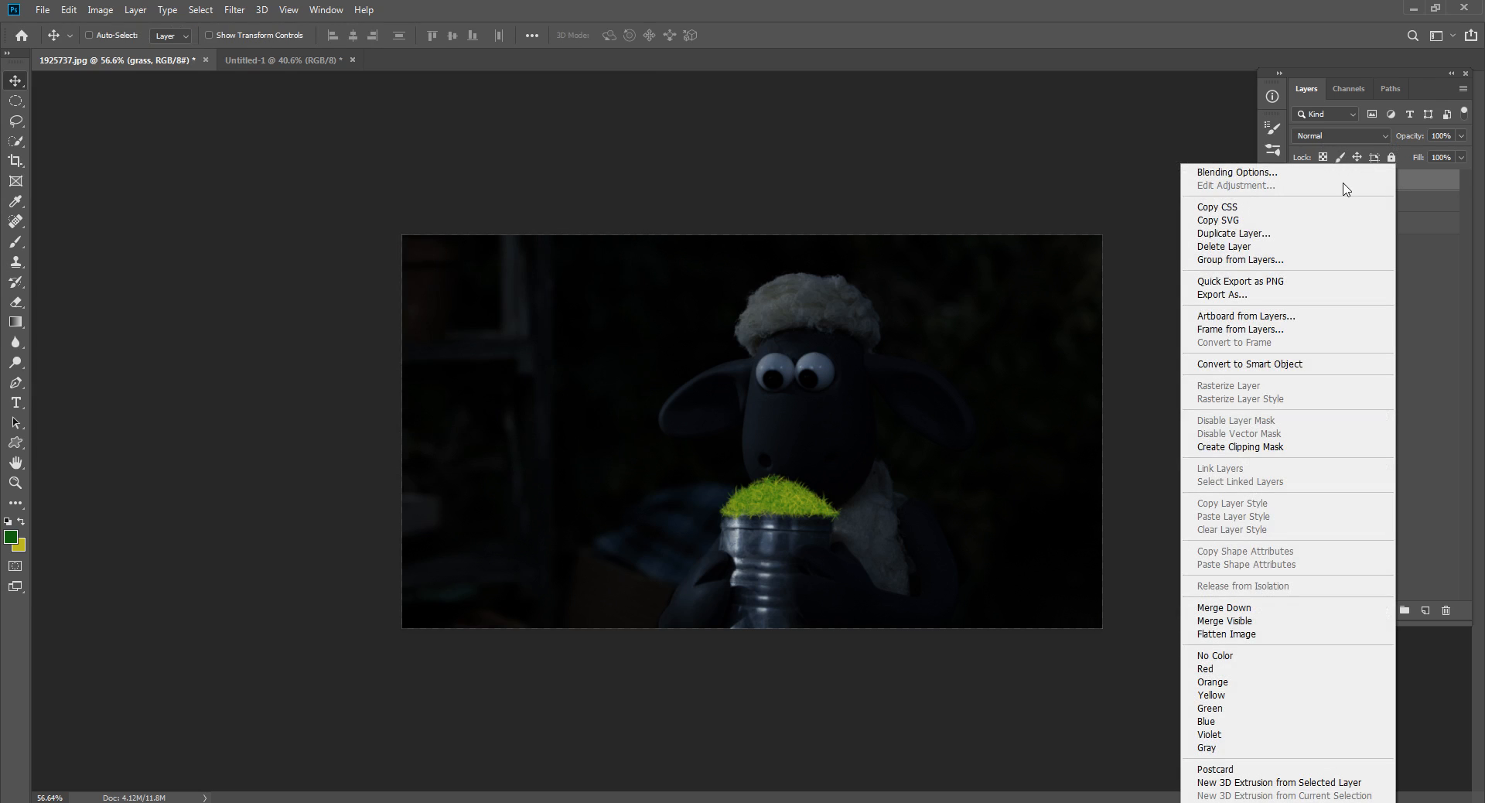
{"action": "left_click", "coordinate": [1297, 179]}
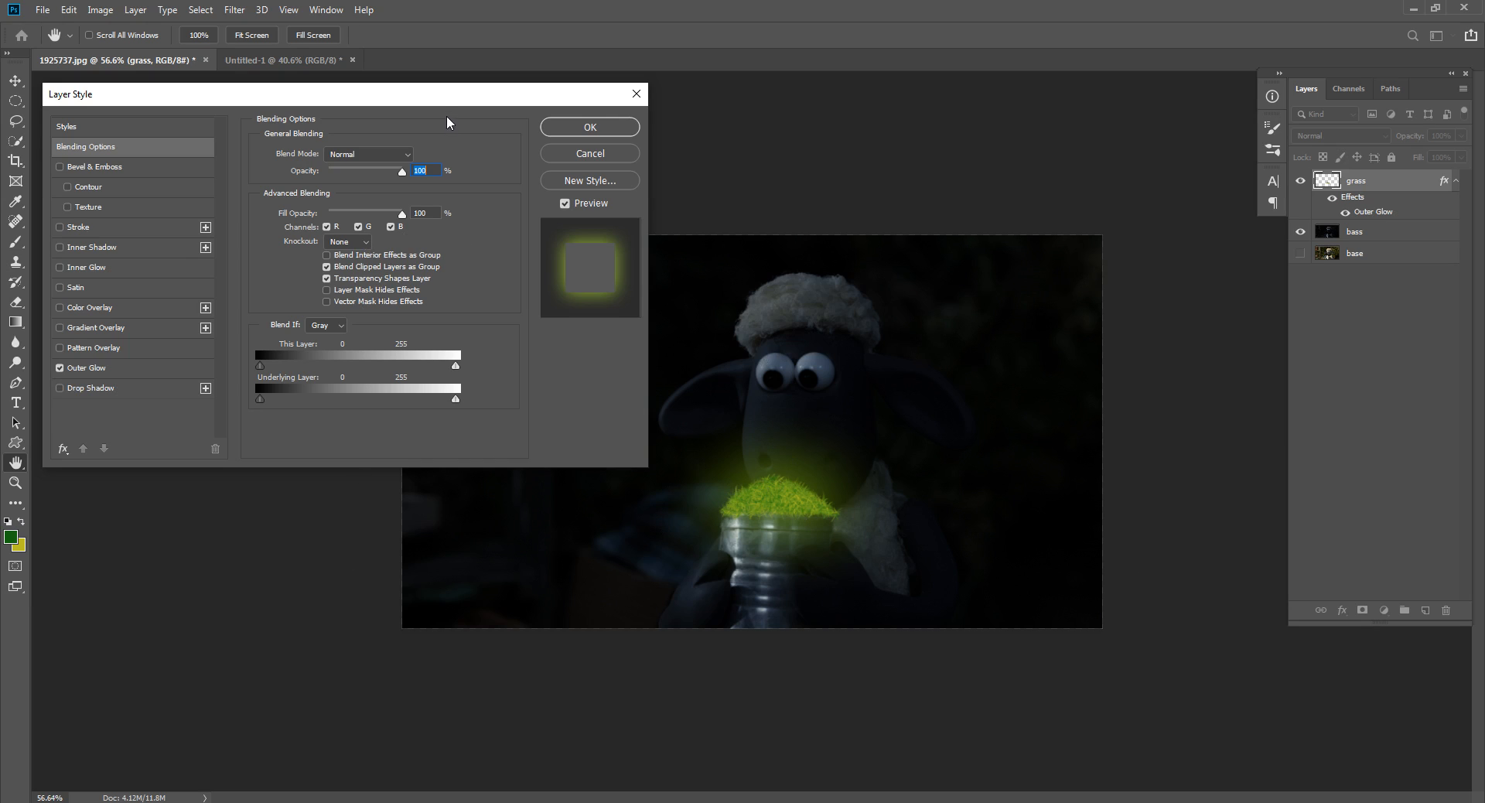
{"action": "left_click_drag", "start_coordinate": [440, 97], "coordinate": [473, 64]}
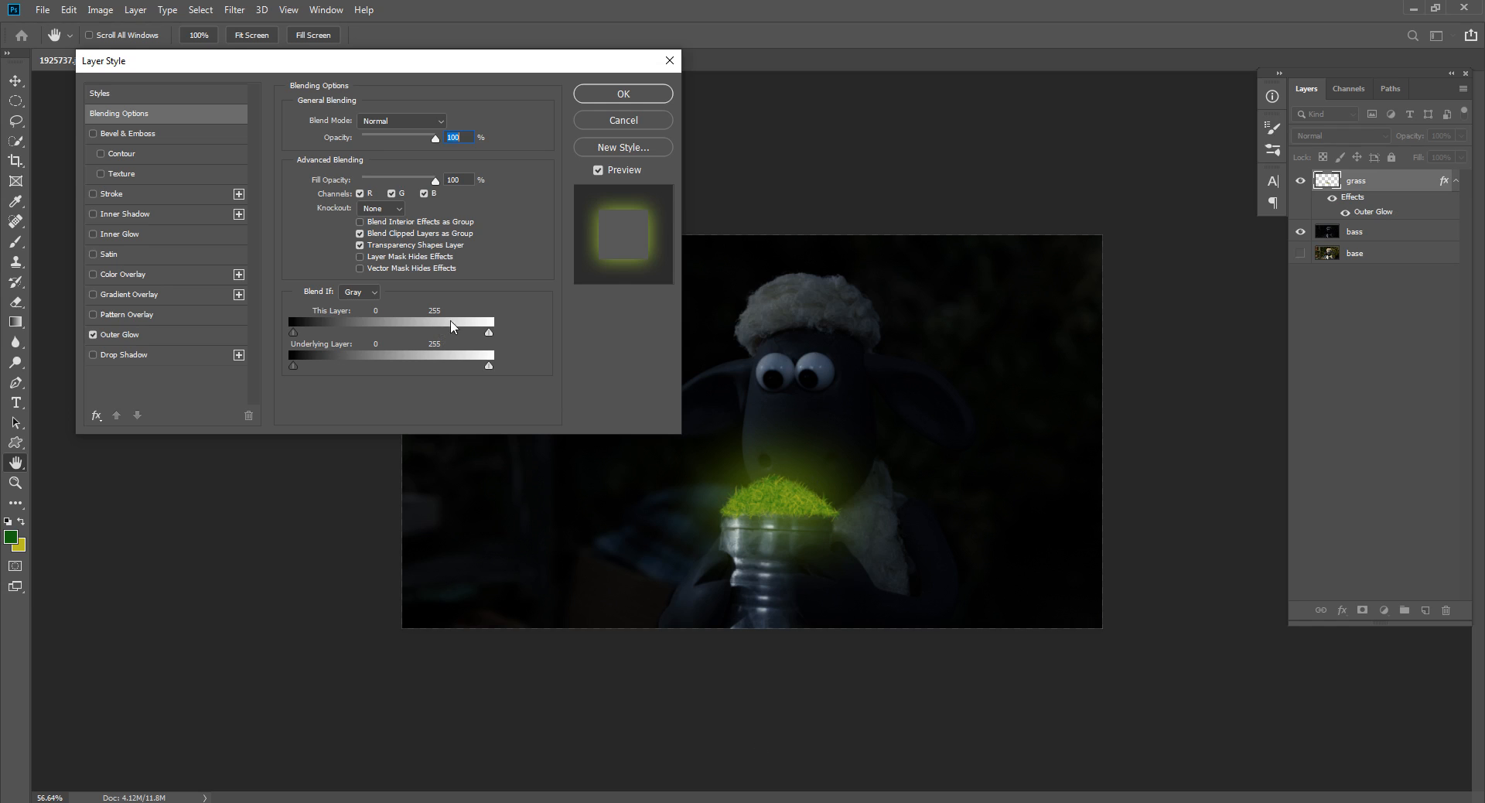
{"action": "left_click", "coordinate": [118, 334]}
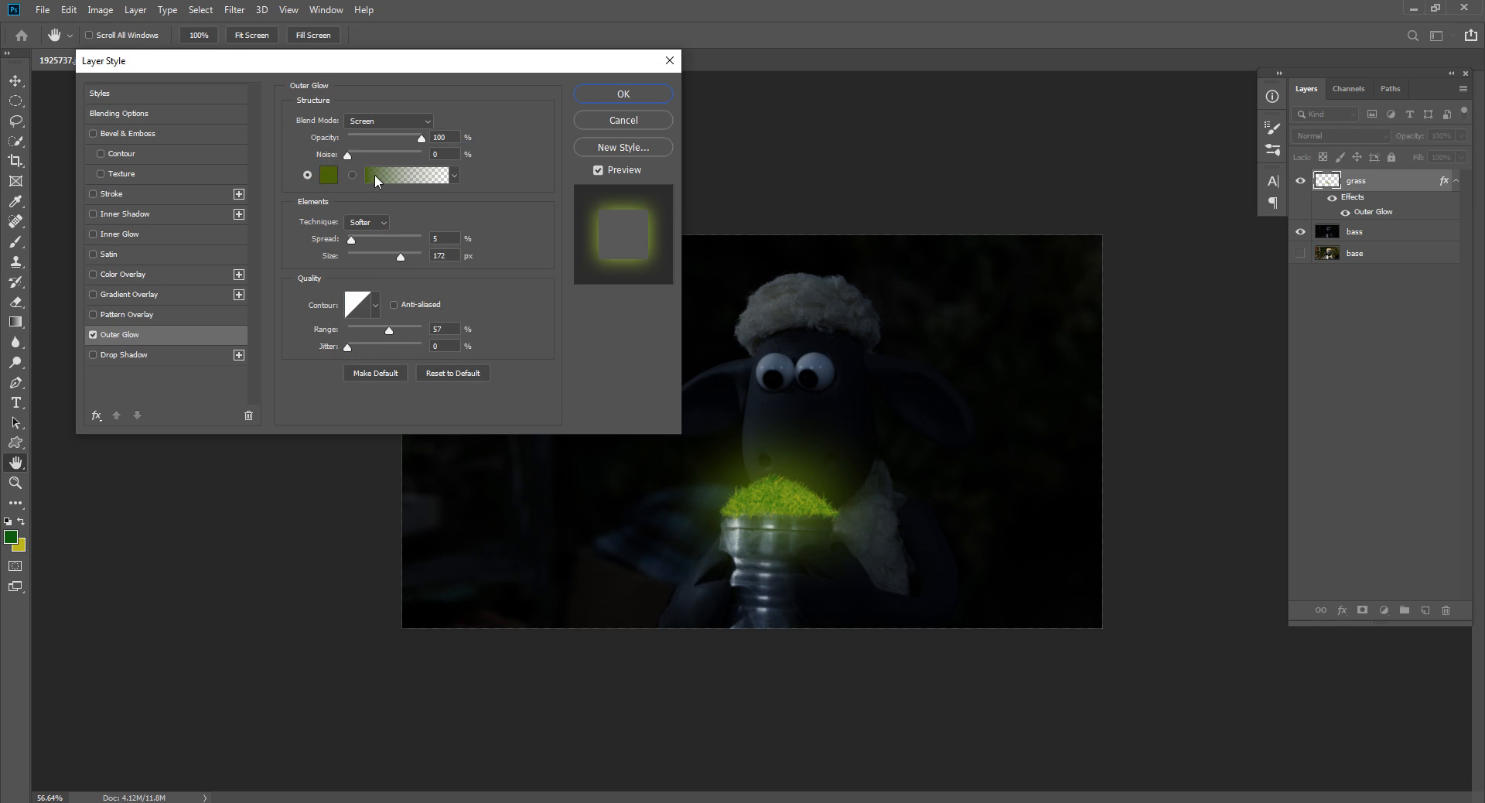
Replace the outer glow's colour with a medium green sampled from the painted grass.
{"action": "left_click", "coordinate": [323, 177]}
{"action": "left_click", "coordinate": [266, 244]}
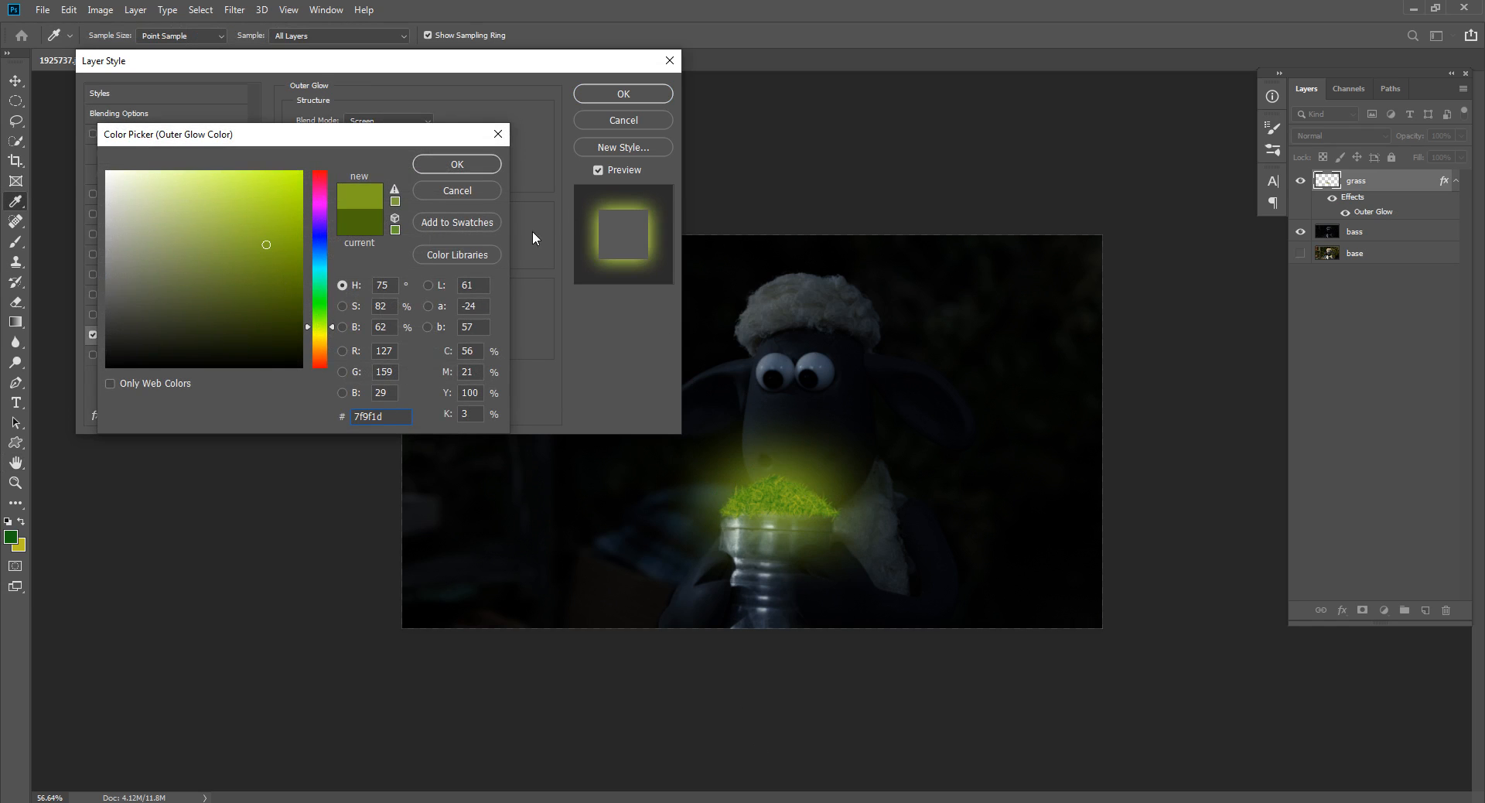
{"action": "left_click", "coordinate": [773, 502]}
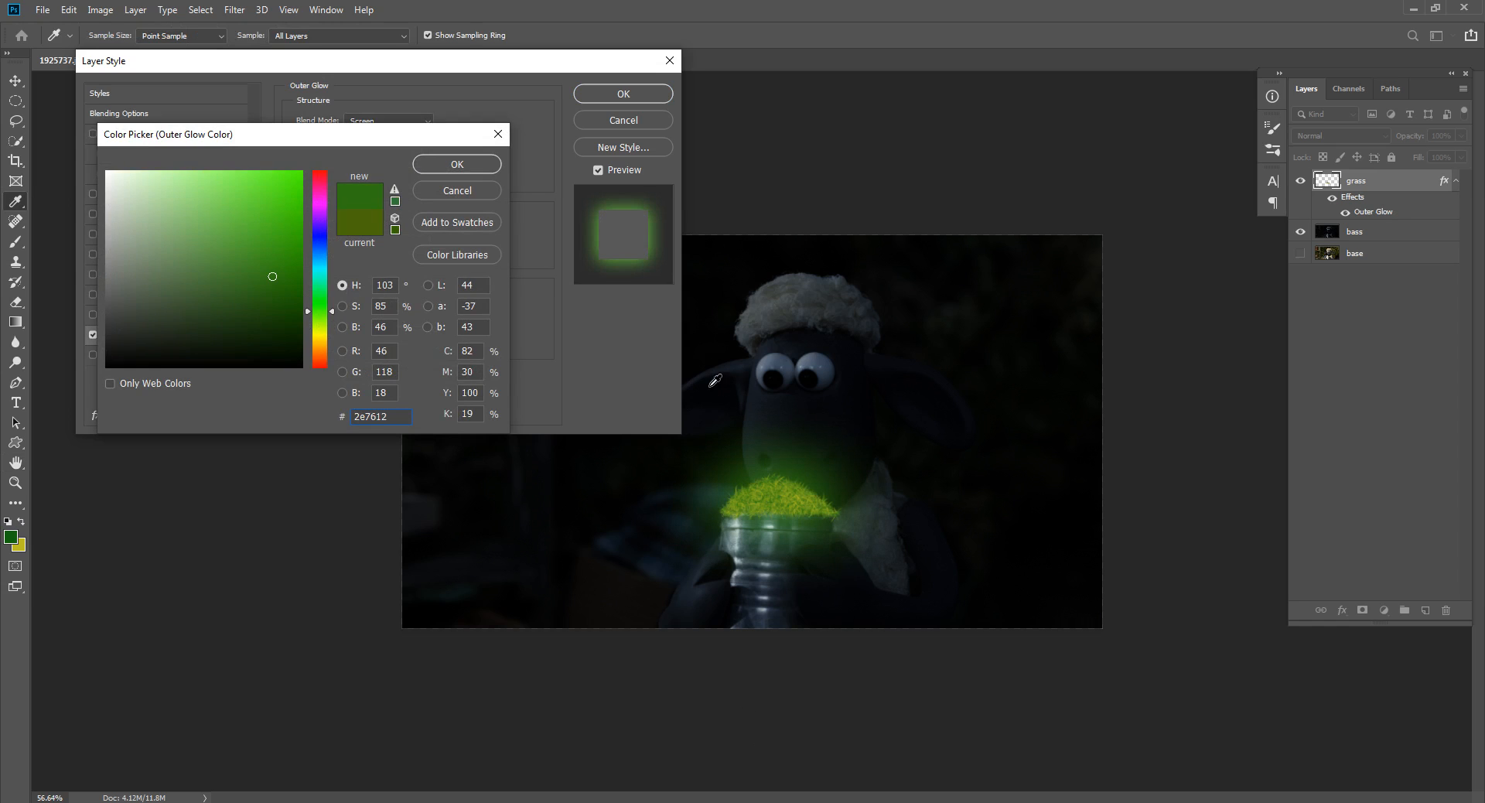
{"action": "left_click", "coordinate": [792, 495]}
{"action": "left_click", "coordinate": [774, 501]}
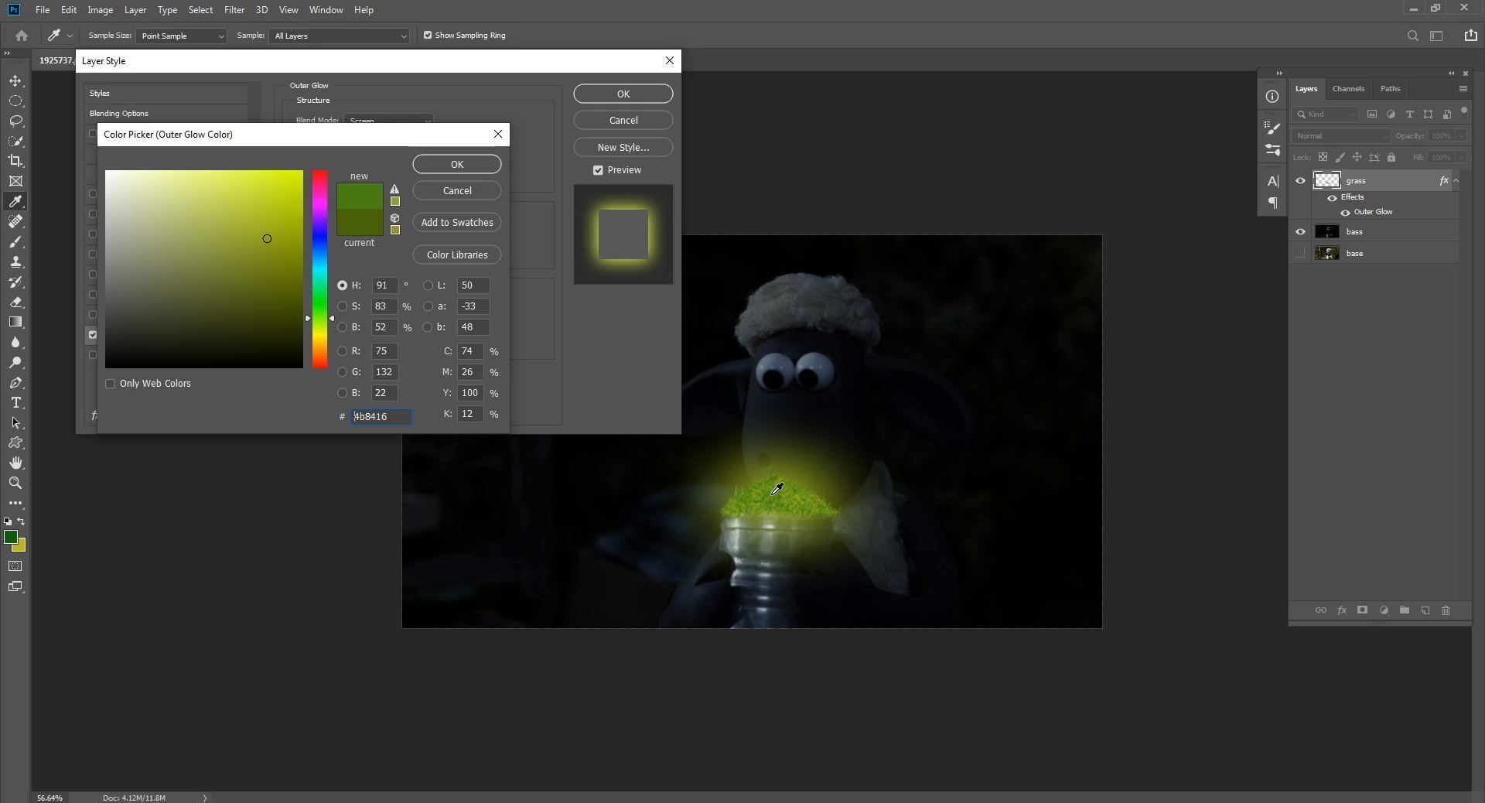
{"action": "left_click", "coordinate": [771, 487]}
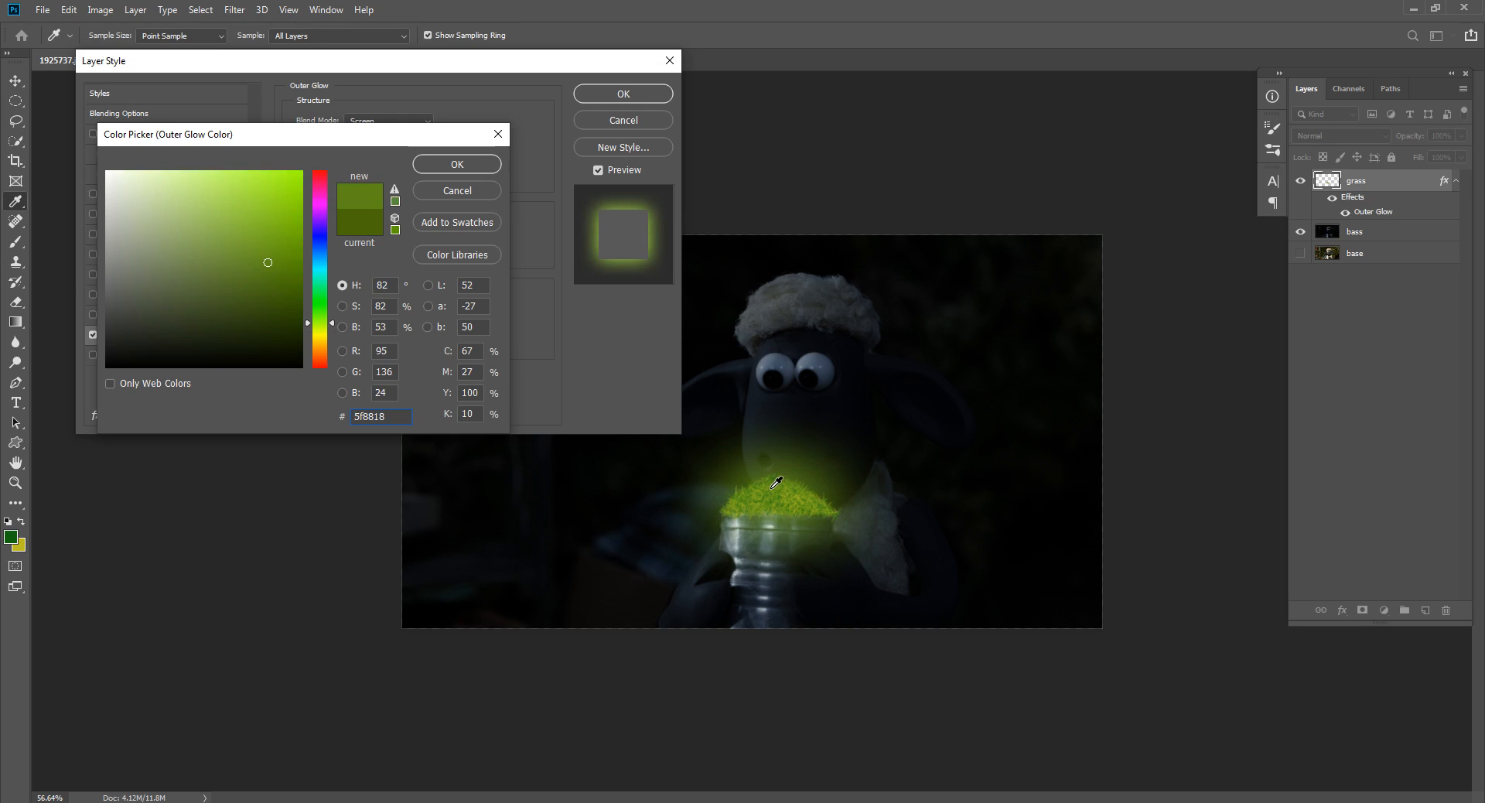
{"action": "left_click", "coordinate": [772, 492]}
{"action": "left_click", "coordinate": [445, 165]}
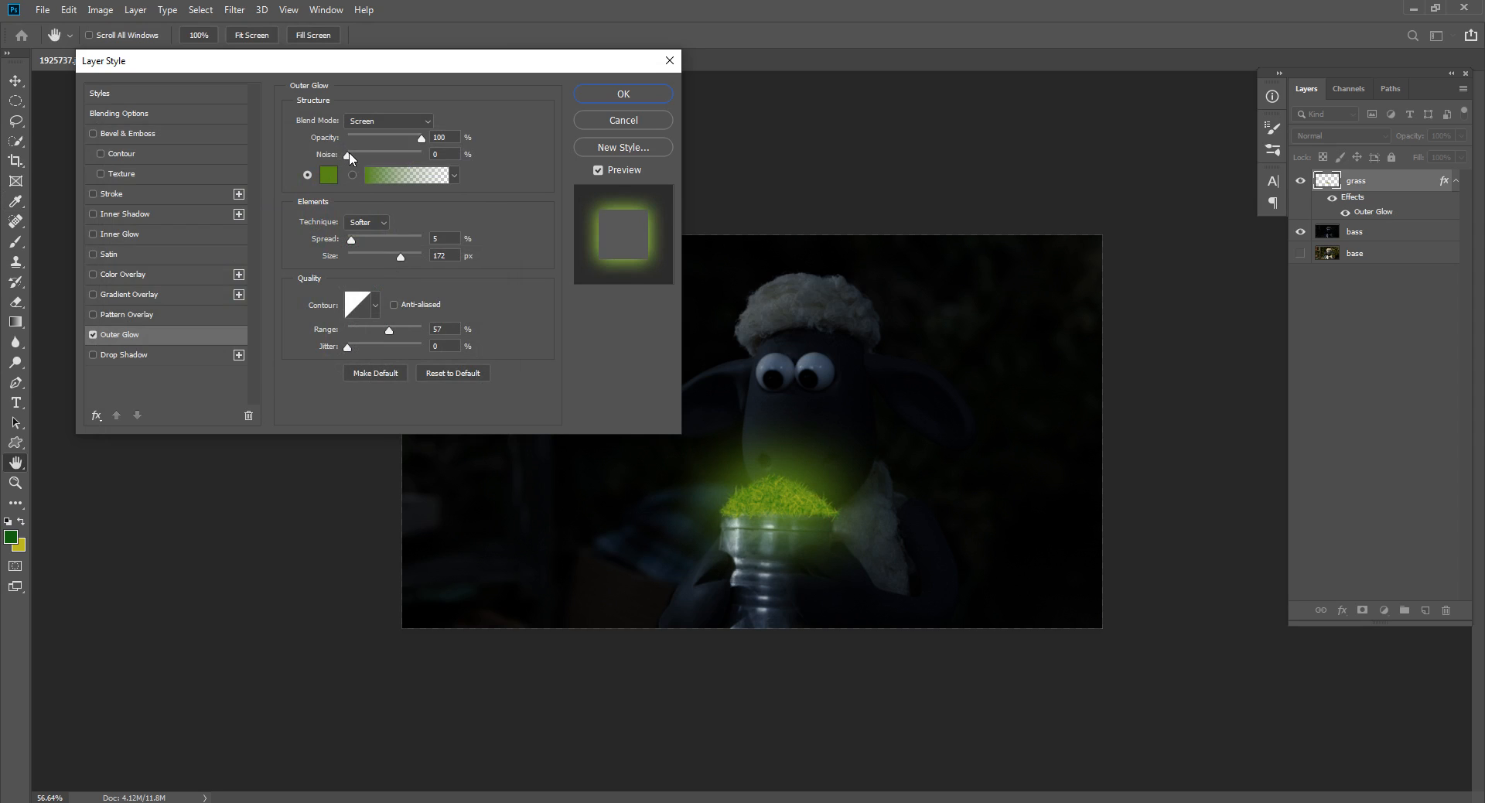
Keep the outer glow's noise at 0%, try the Dissolve blend mode, and settle on Linear Dodge (Add).
{"action": "mouse_move", "coordinate": [353, 154]}
{"action": "left_mouse_down"}
{"action": "mouse_move", "coordinate": [438, 158]}
{"action": "mouse_move", "coordinate": [341, 157]}
{"action": "left_mouse_up"}
{"action": "left_click", "coordinate": [389, 121]}
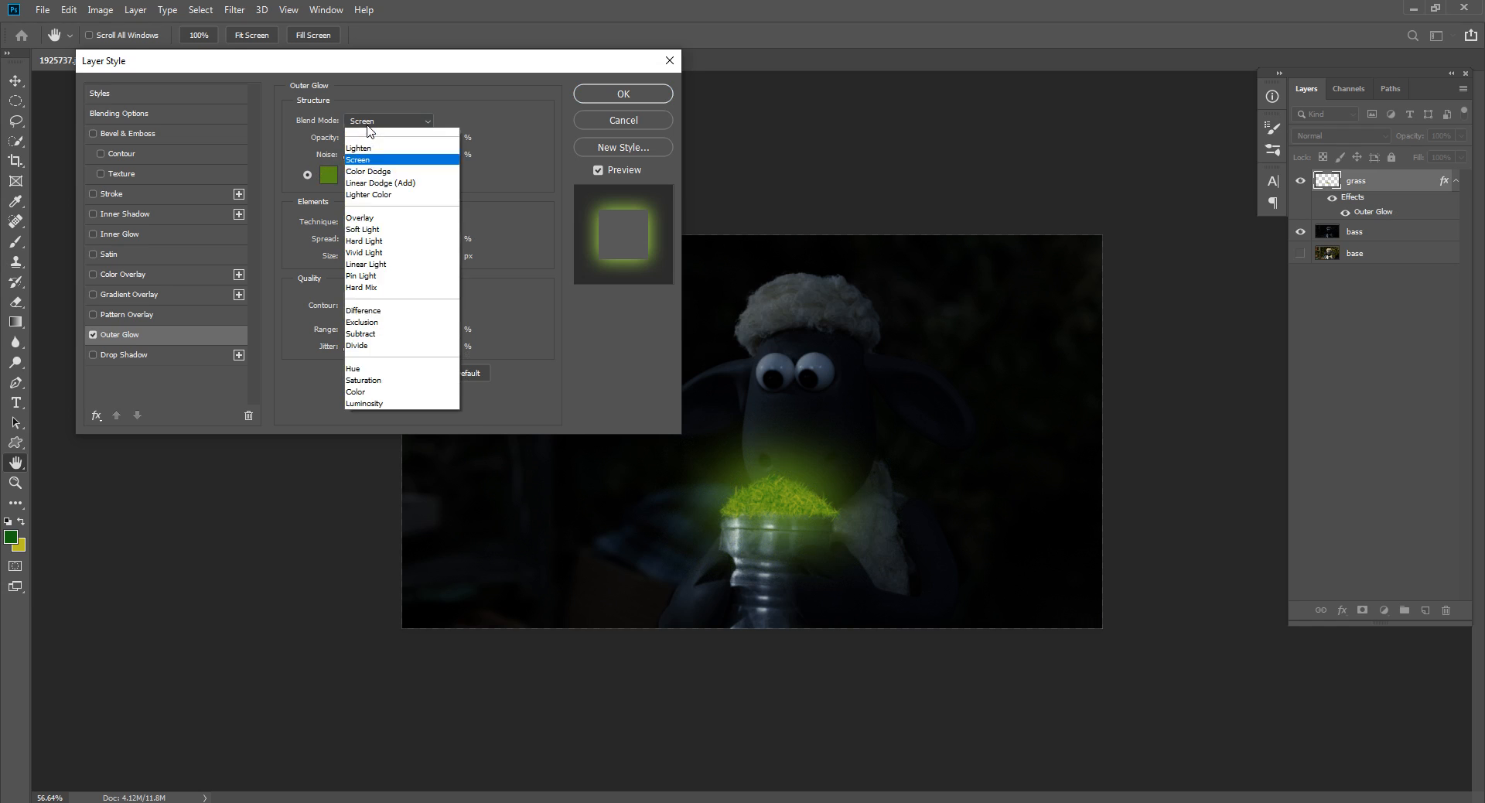
{"action": "left_click", "coordinate": [374, 143]}
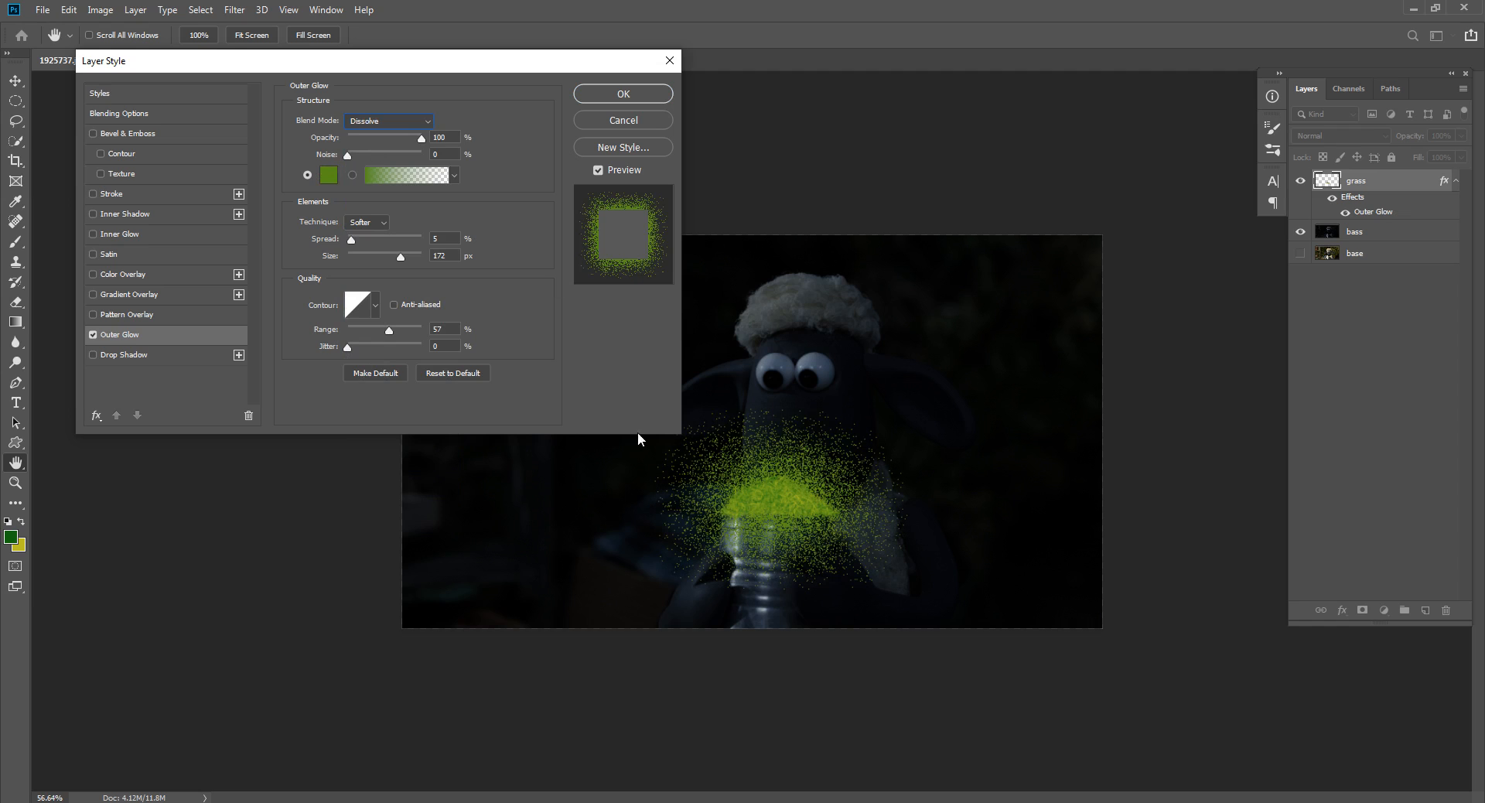
{"action": "left_click", "coordinate": [426, 121]}
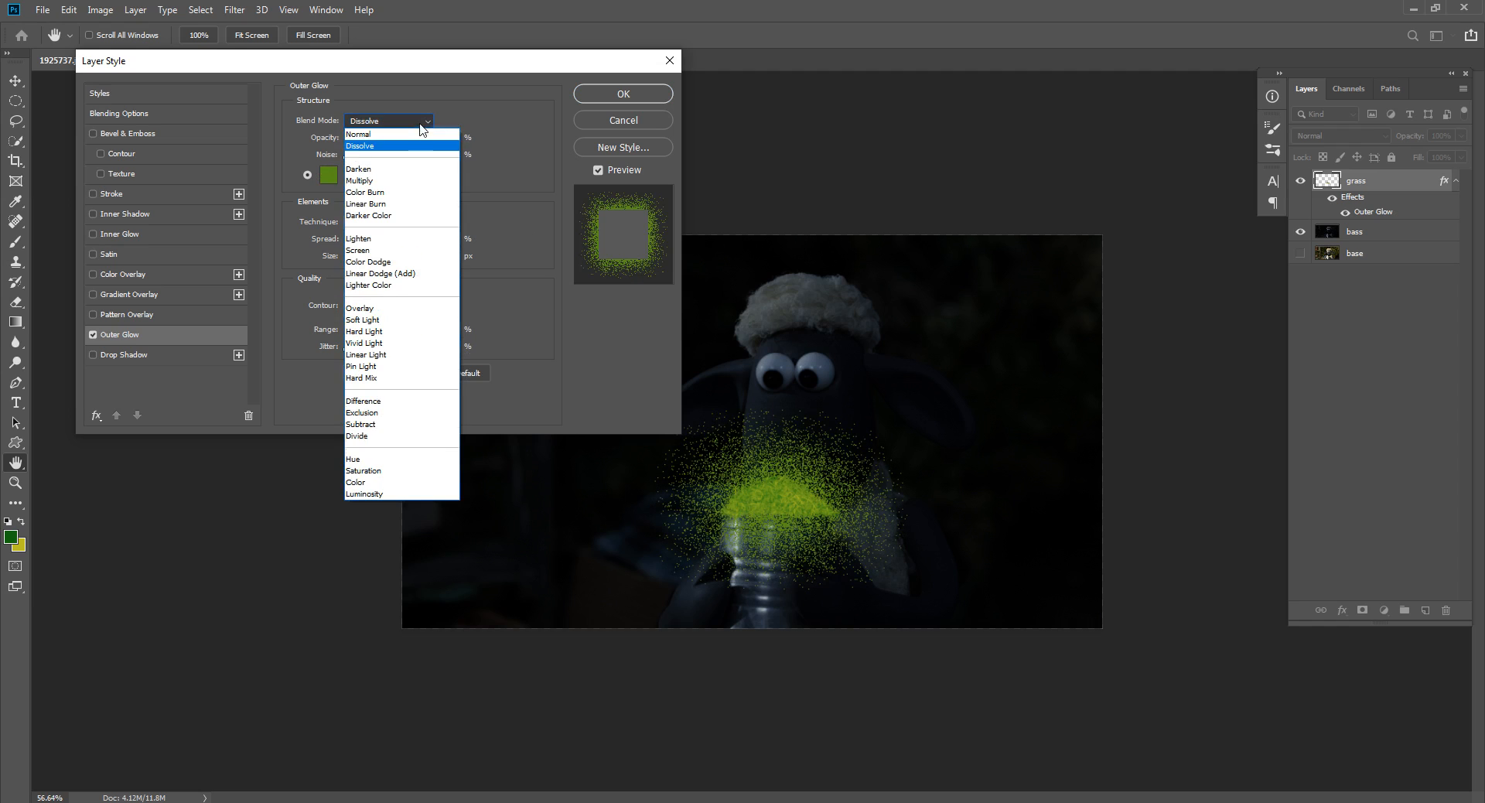
{"action": "left_click", "coordinate": [415, 274]}
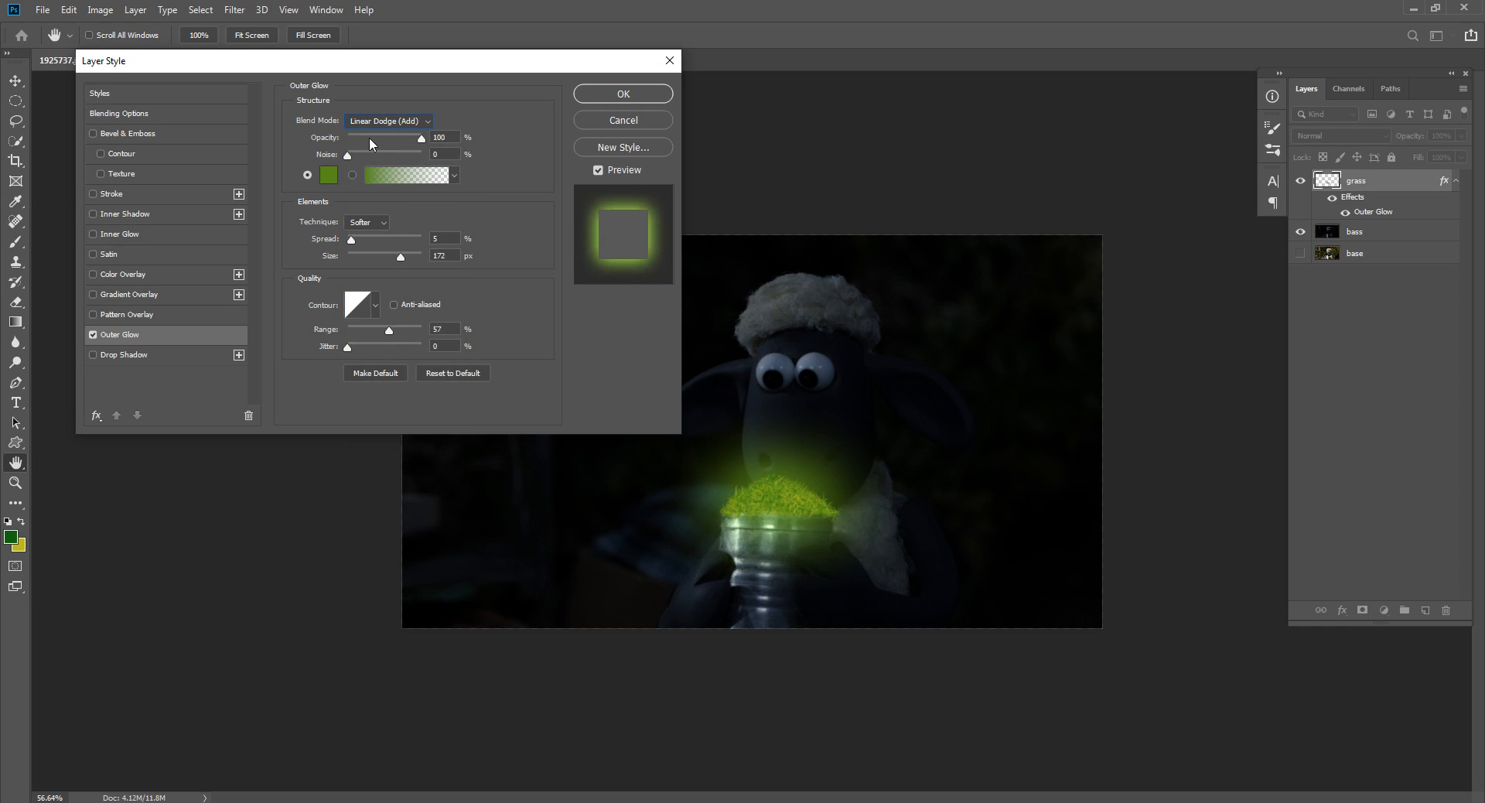
{"action": "left_click", "coordinate": [389, 121]}
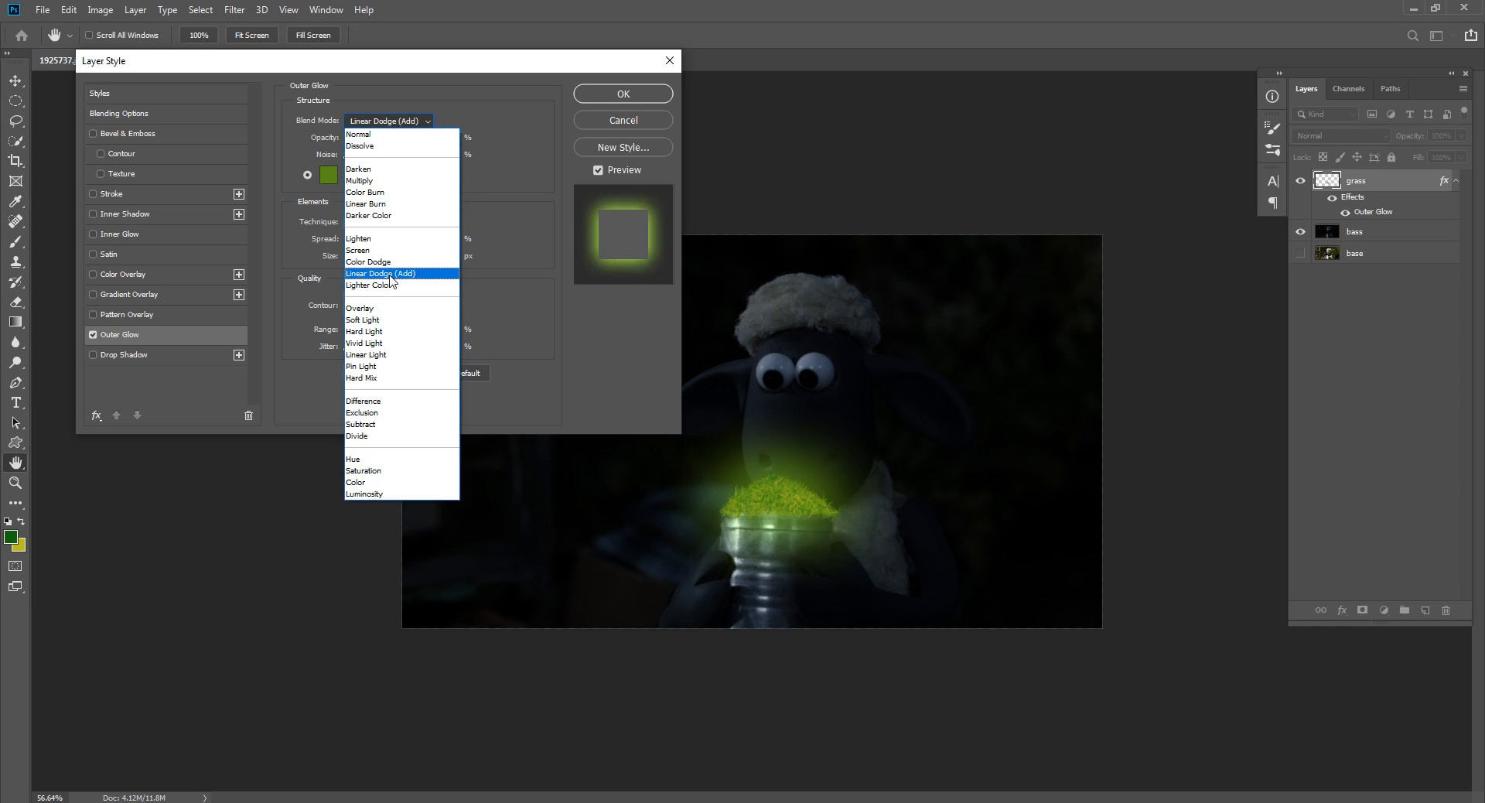
{"action": "left_click", "coordinate": [391, 274]}
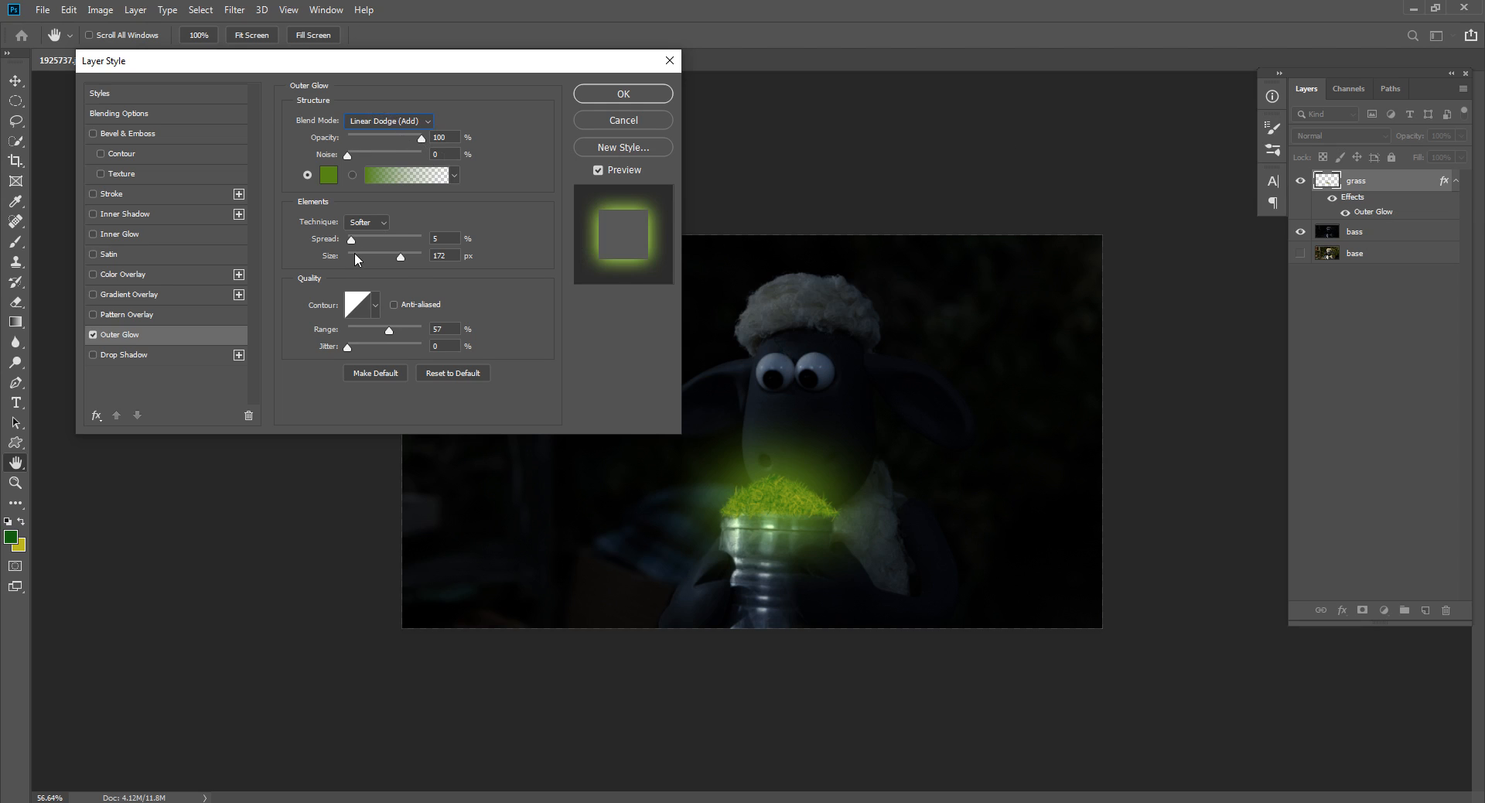
Fine-tune the outer glow's size and range, and apply the layer style.
{"action": "left_click_drag", "start_coordinate": [403, 259], "coordinate": [402, 256]}
{"action": "left_click", "coordinate": [390, 328]}
{"action": "left_click_drag", "start_coordinate": [390, 328], "coordinate": [361, 352]}
{"action": "left_click", "coordinate": [608, 102]}
Examine the glow around the grass, the pot and the sheep's face close up.
{"action": "left_click_drag", "start_coordinate": [817, 413], "coordinate": [896, 427]}
{"action": "left_click_drag", "start_coordinate": [900, 437], "coordinate": [795, 209]}
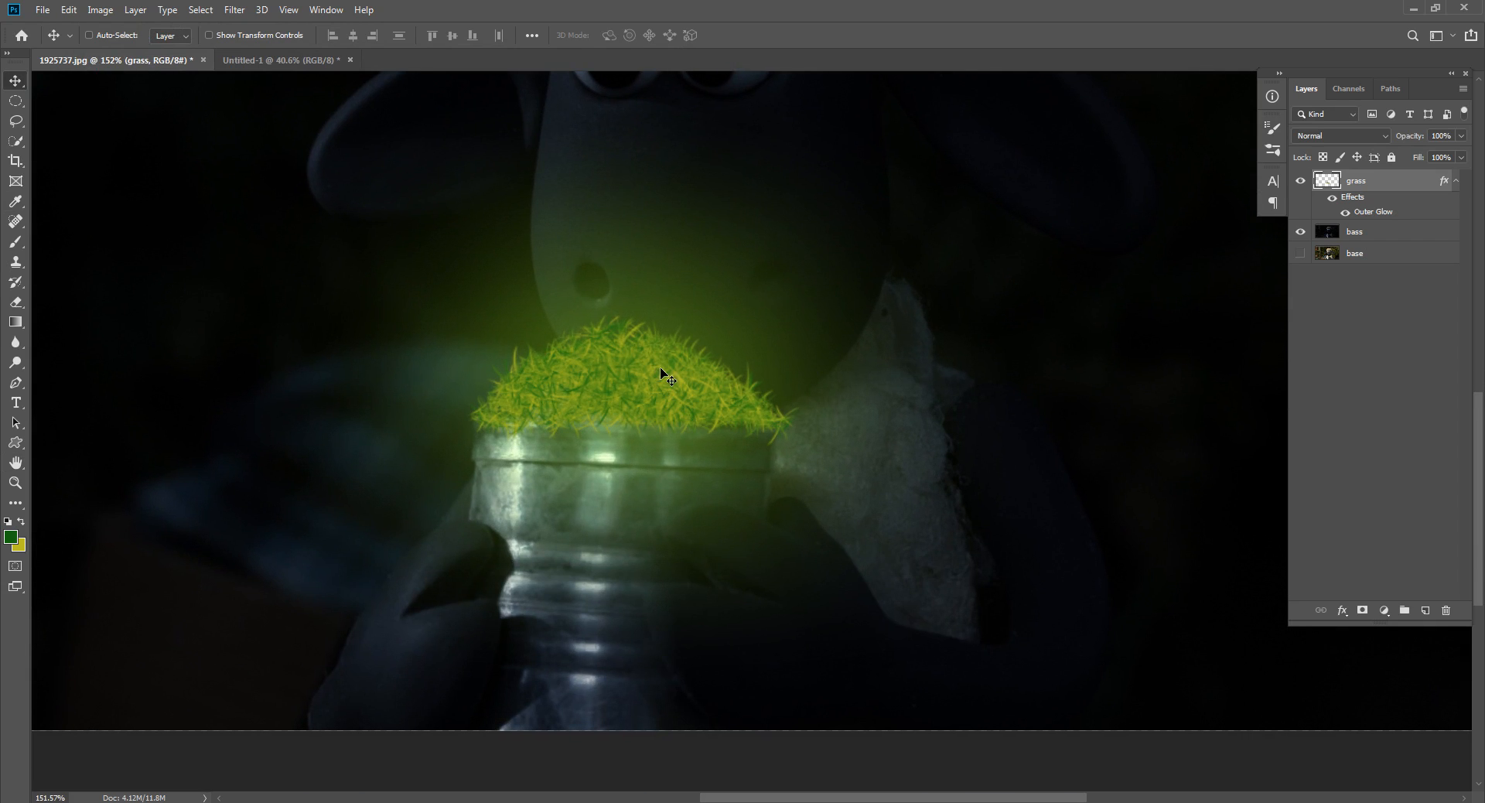
{"action": "left_click_drag", "start_coordinate": [661, 370], "coordinate": [661, 370]}
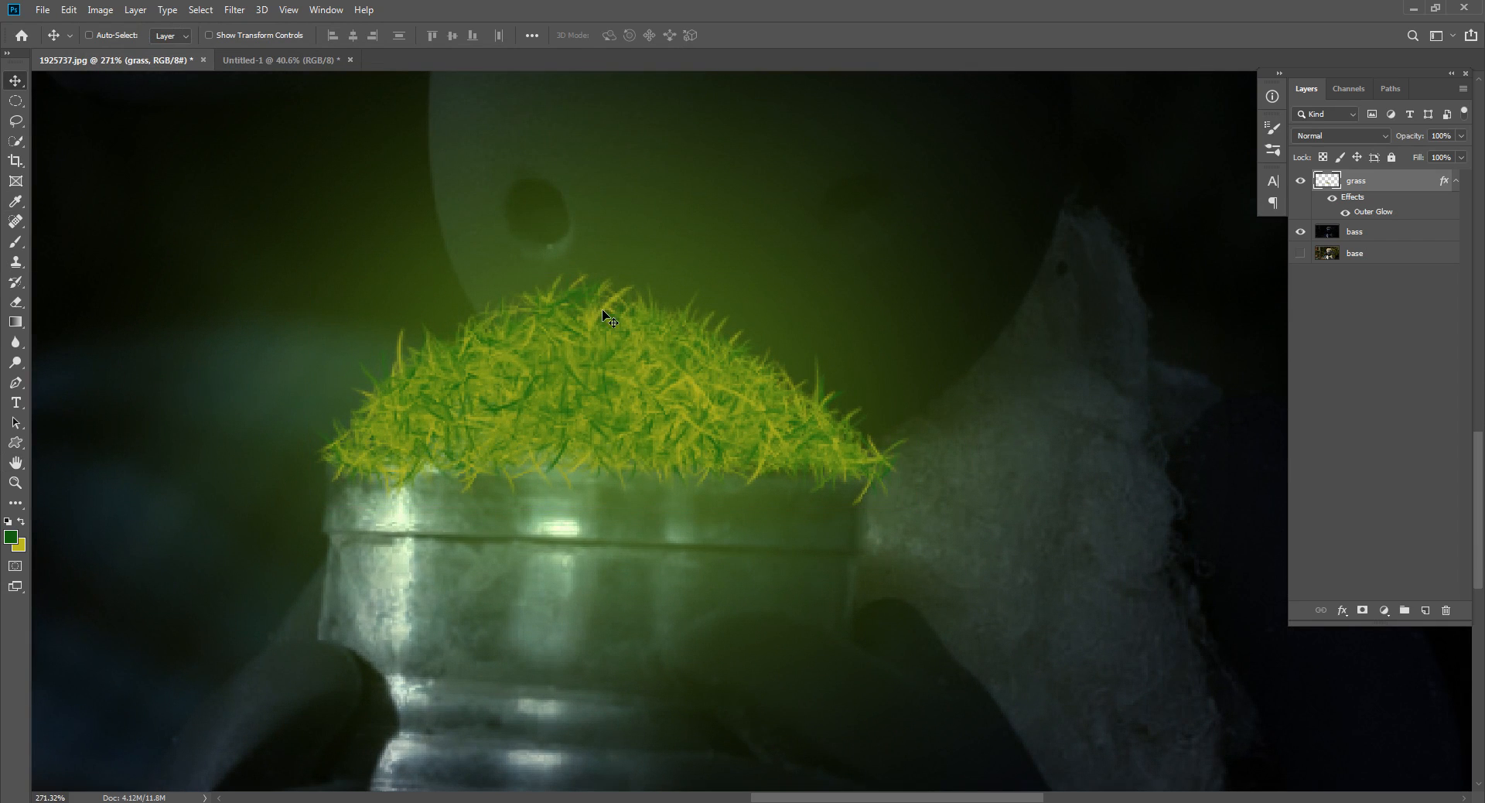
{"action": "left_click_drag", "start_coordinate": [801, 341], "coordinate": [726, 331]}
{"action": "left_click_drag", "start_coordinate": [721, 123], "coordinate": [782, 302]}
{"action": "left_click_drag", "start_coordinate": [835, 226], "coordinate": [895, 219]}
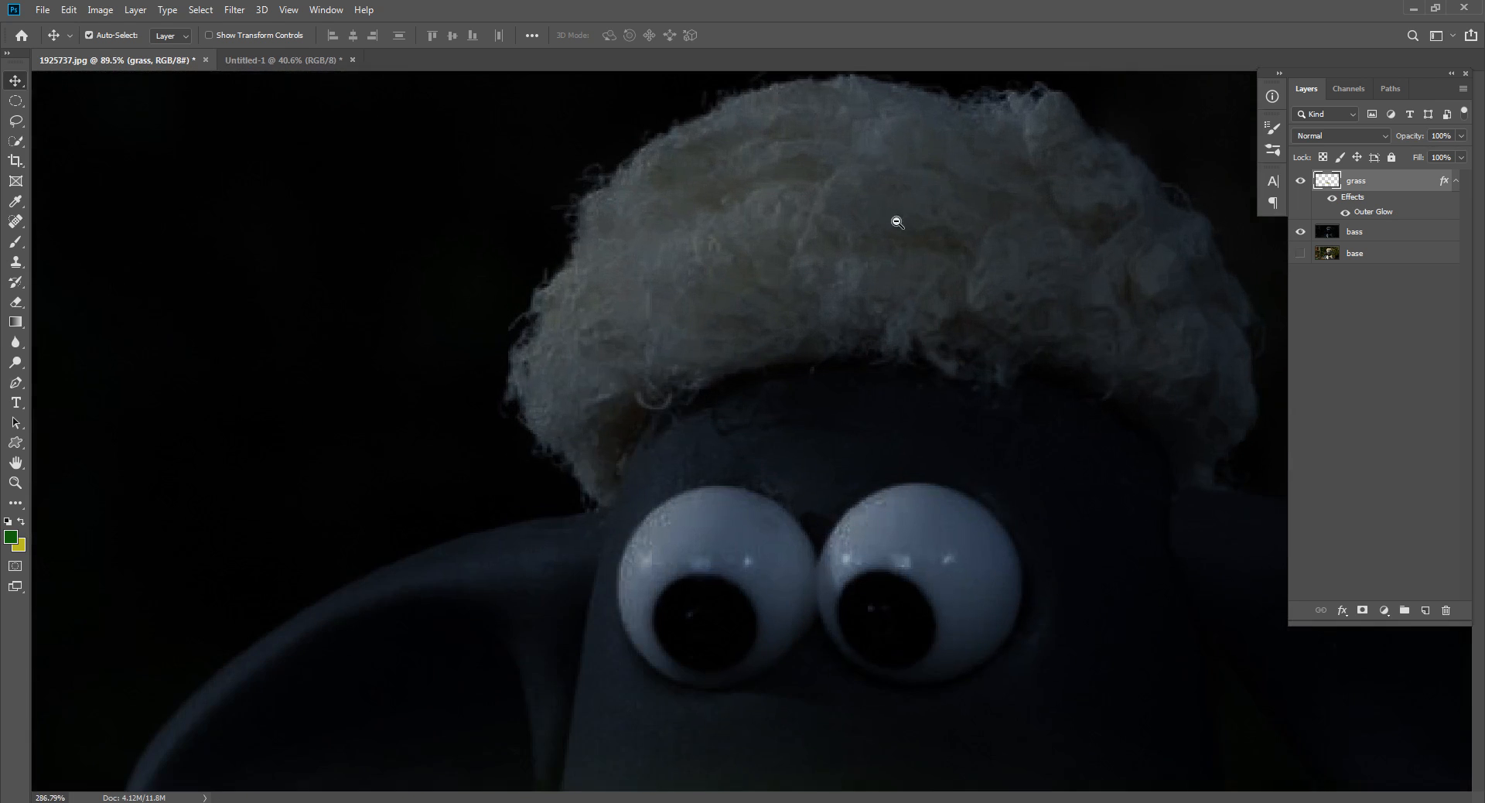
{"action": "left_click_drag", "start_coordinate": [769, 470], "coordinate": [703, 288]}
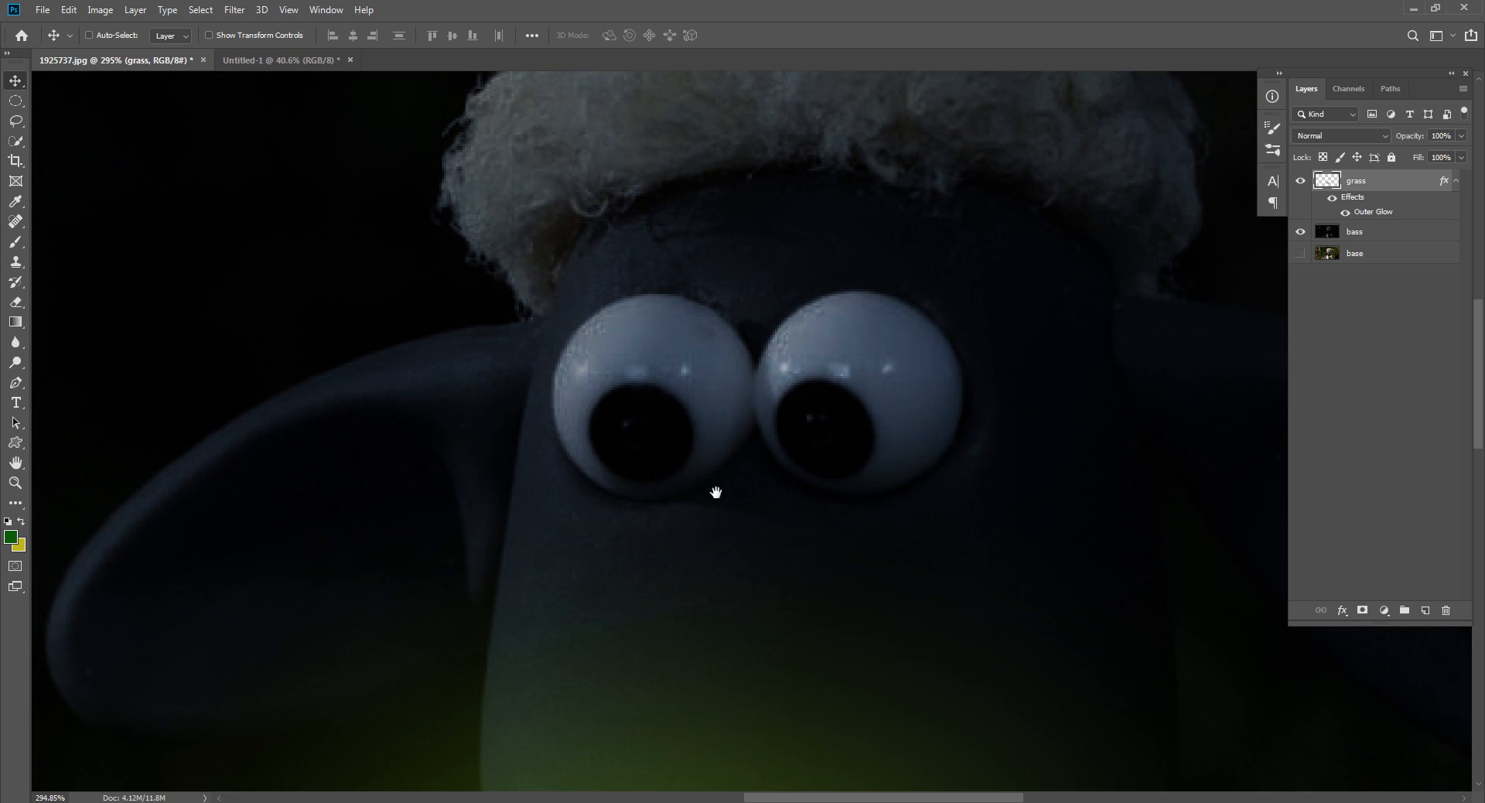
{"action": "left_click_drag", "start_coordinate": [717, 490], "coordinate": [728, 305]}
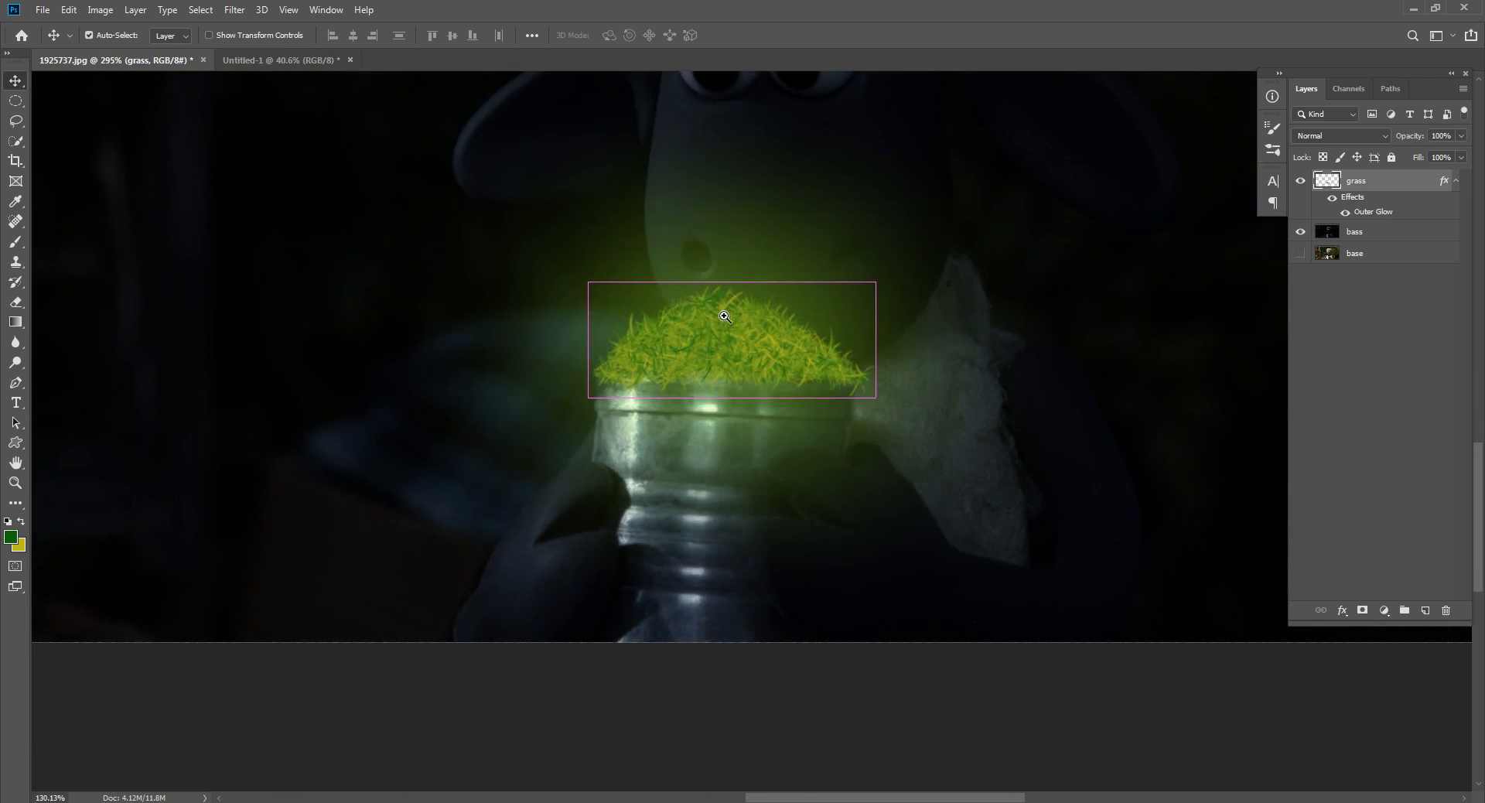
{"action": "left_click_drag", "start_coordinate": [832, 261], "coordinate": [474, 56]}
Soften the painted grass with a Gaussian Blur of 0.6 pixels radius.
{"action": "left_click", "coordinate": [225, 9]}
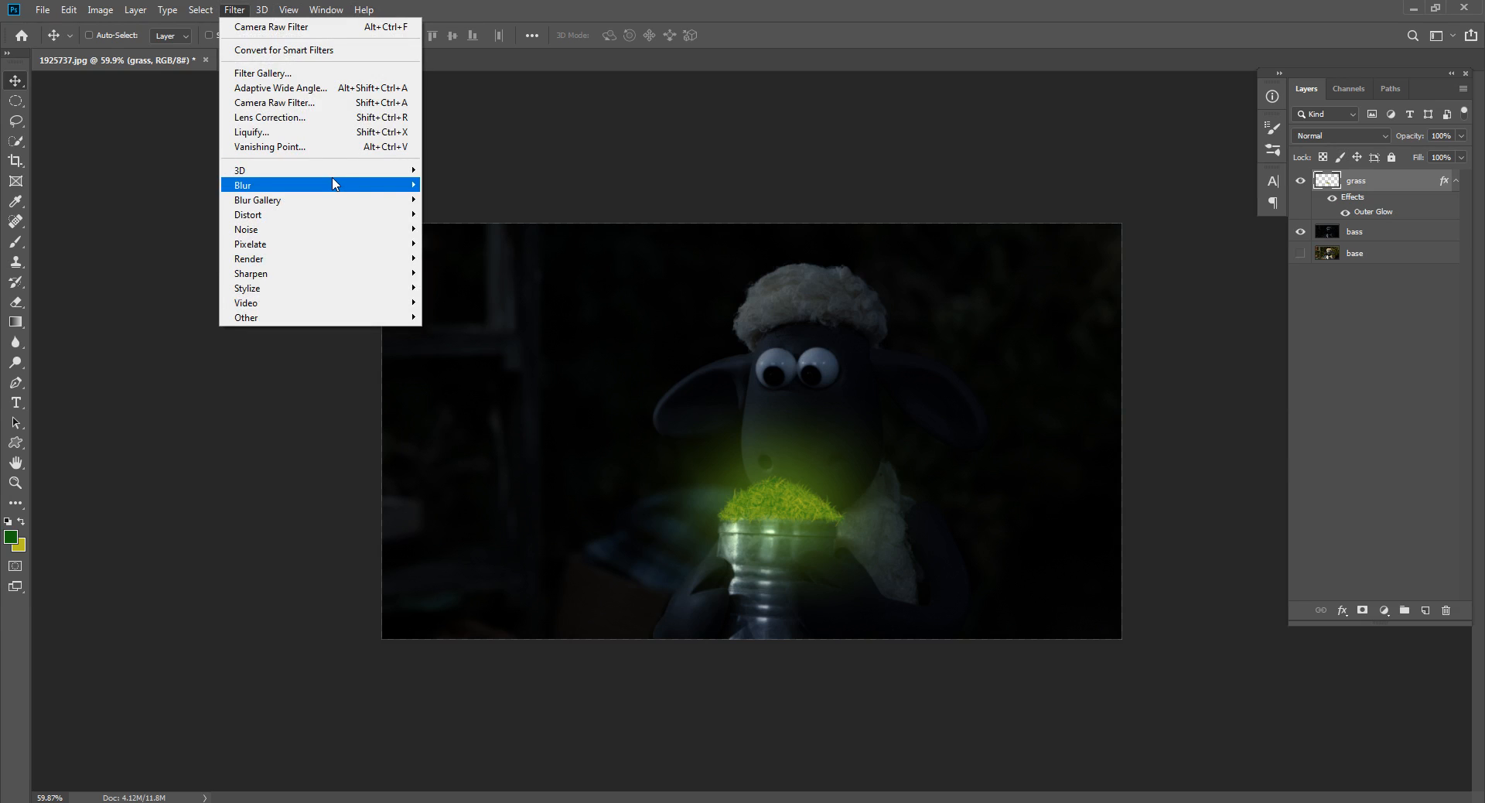
{"action": "mouse_move", "coordinate": [317, 185]}
{"action": "left_click", "coordinate": [458, 243]}
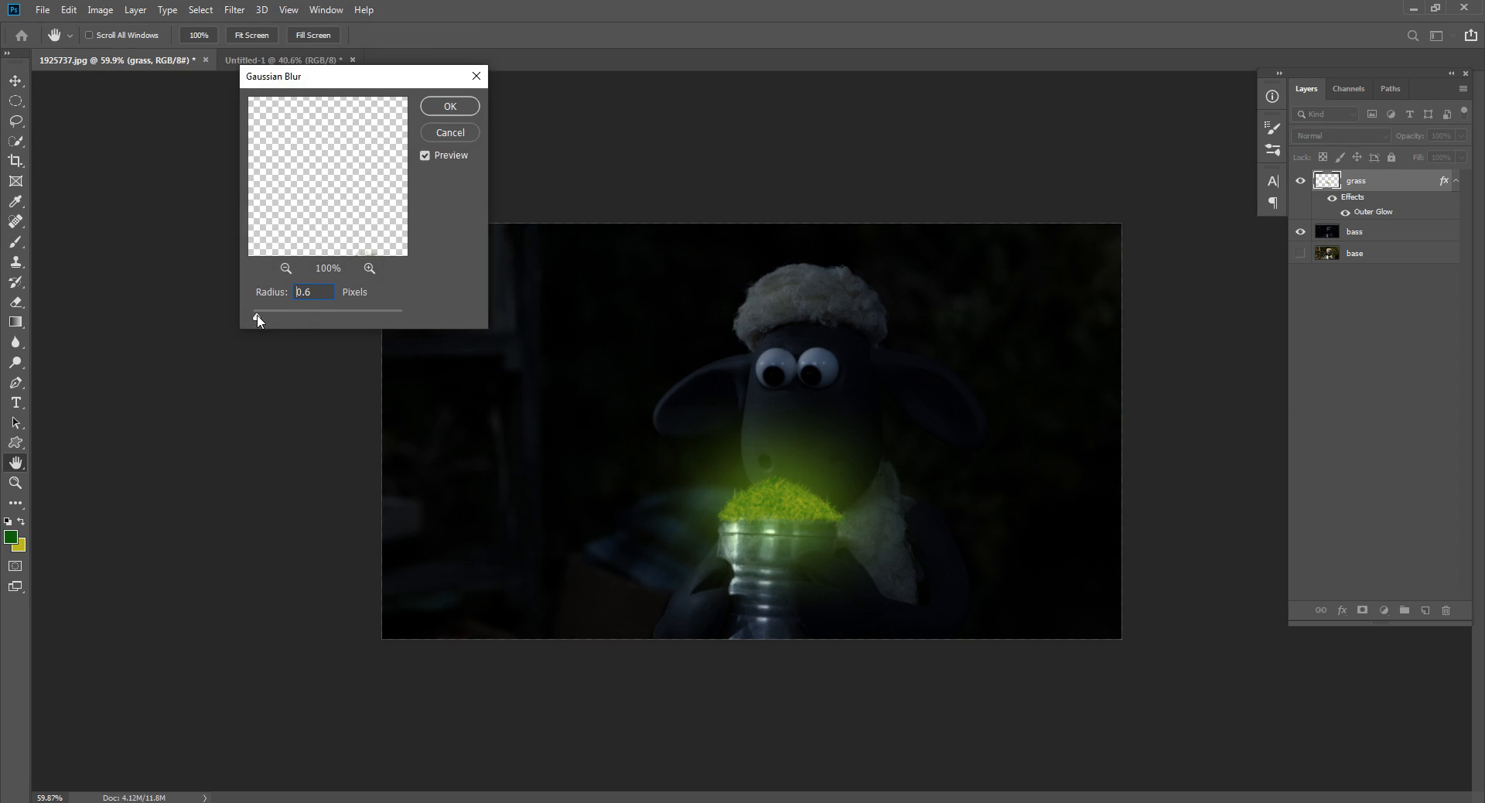
{"action": "left_click", "coordinate": [448, 106]}
Add a Multiply drop shadow to the grass with 100% opacity, an 85° angle and 2 px distance, fine-tune its spread, and apply it.
{"action": "left_click_drag", "start_coordinate": [783, 553], "coordinate": [820, 549]}
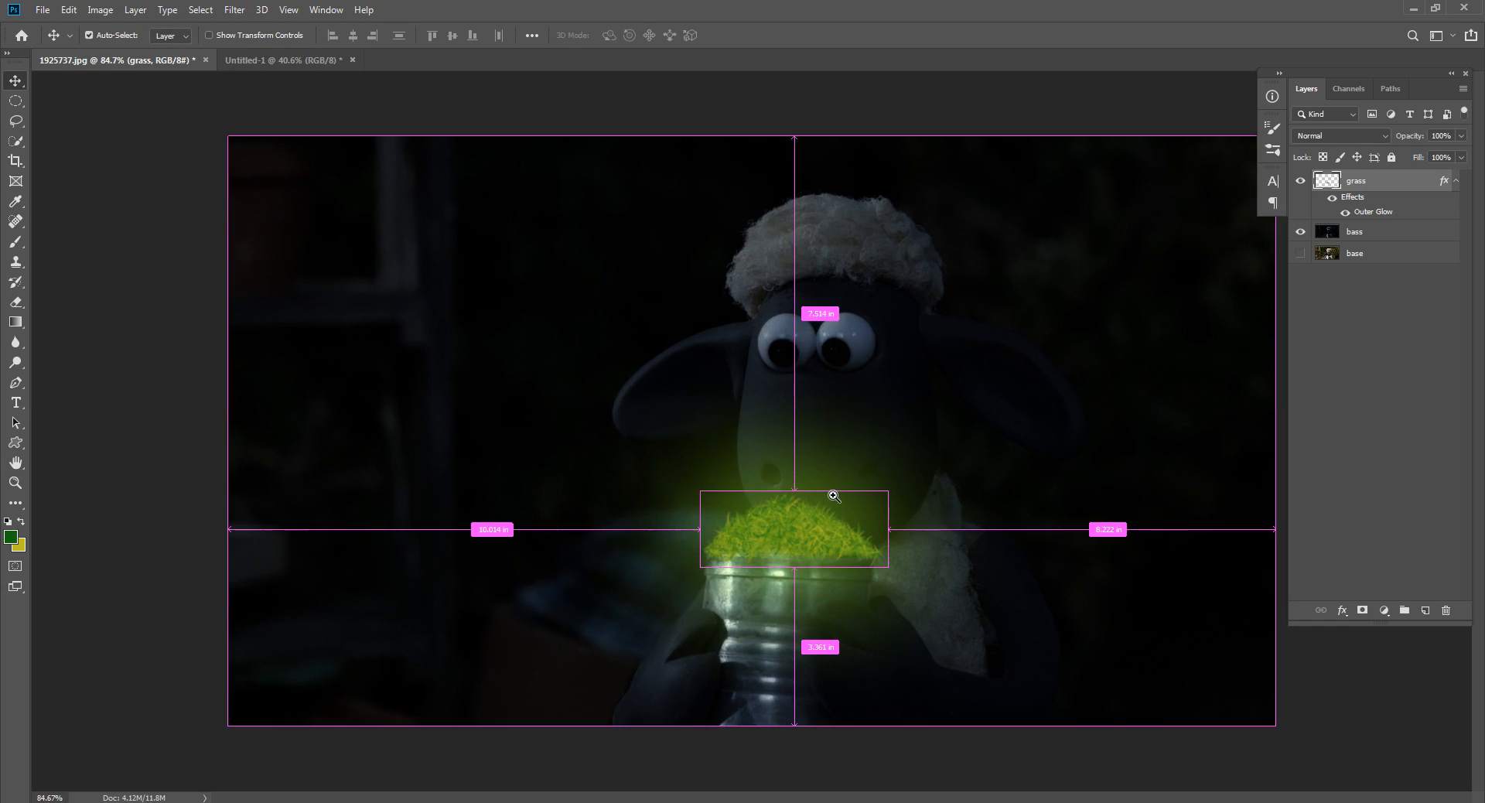
{"action": "left_click_drag", "start_coordinate": [834, 496], "coordinate": [816, 532]}
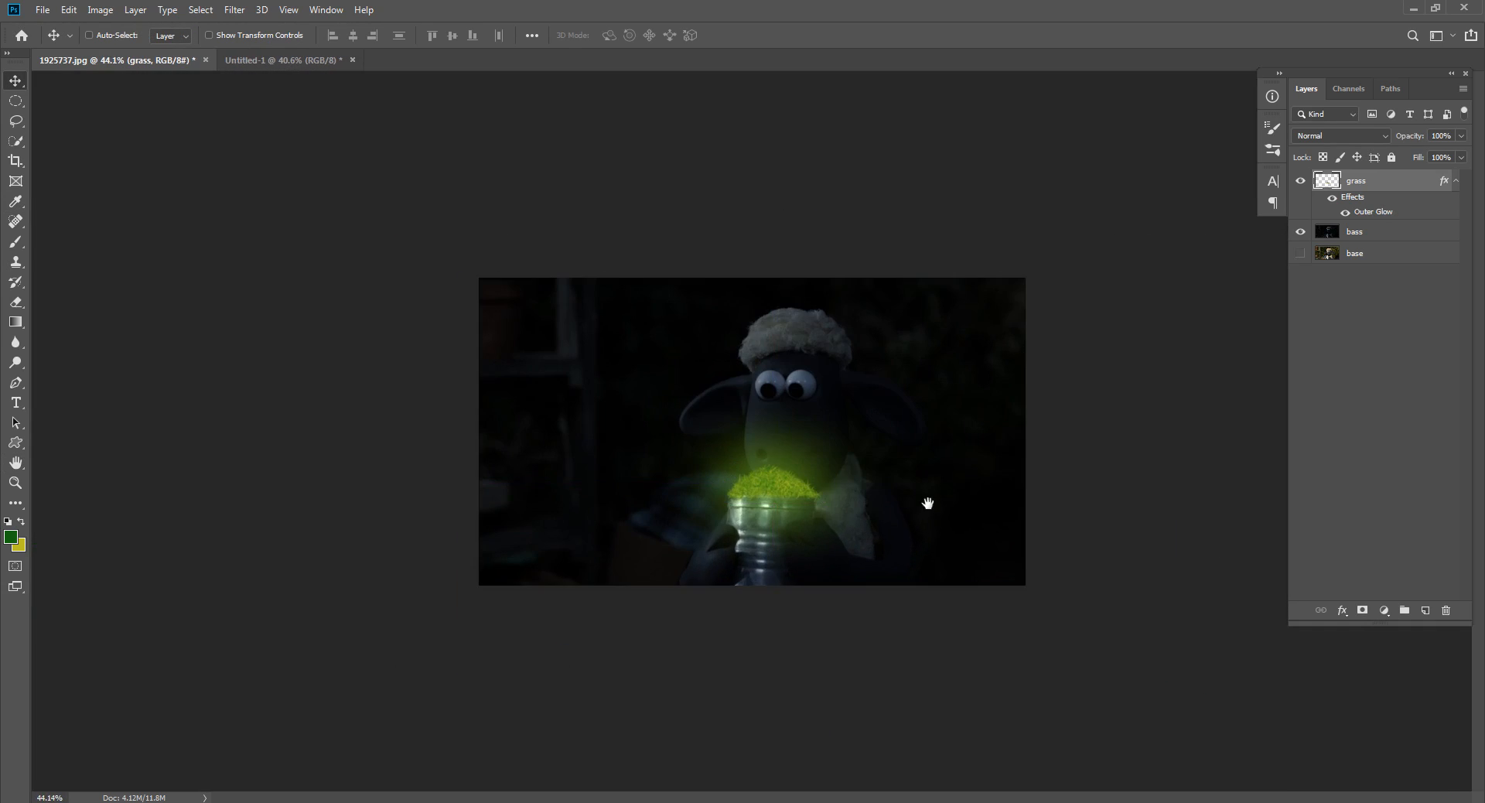
{"action": "left_click_drag", "start_coordinate": [835, 470], "coordinate": [866, 474]}
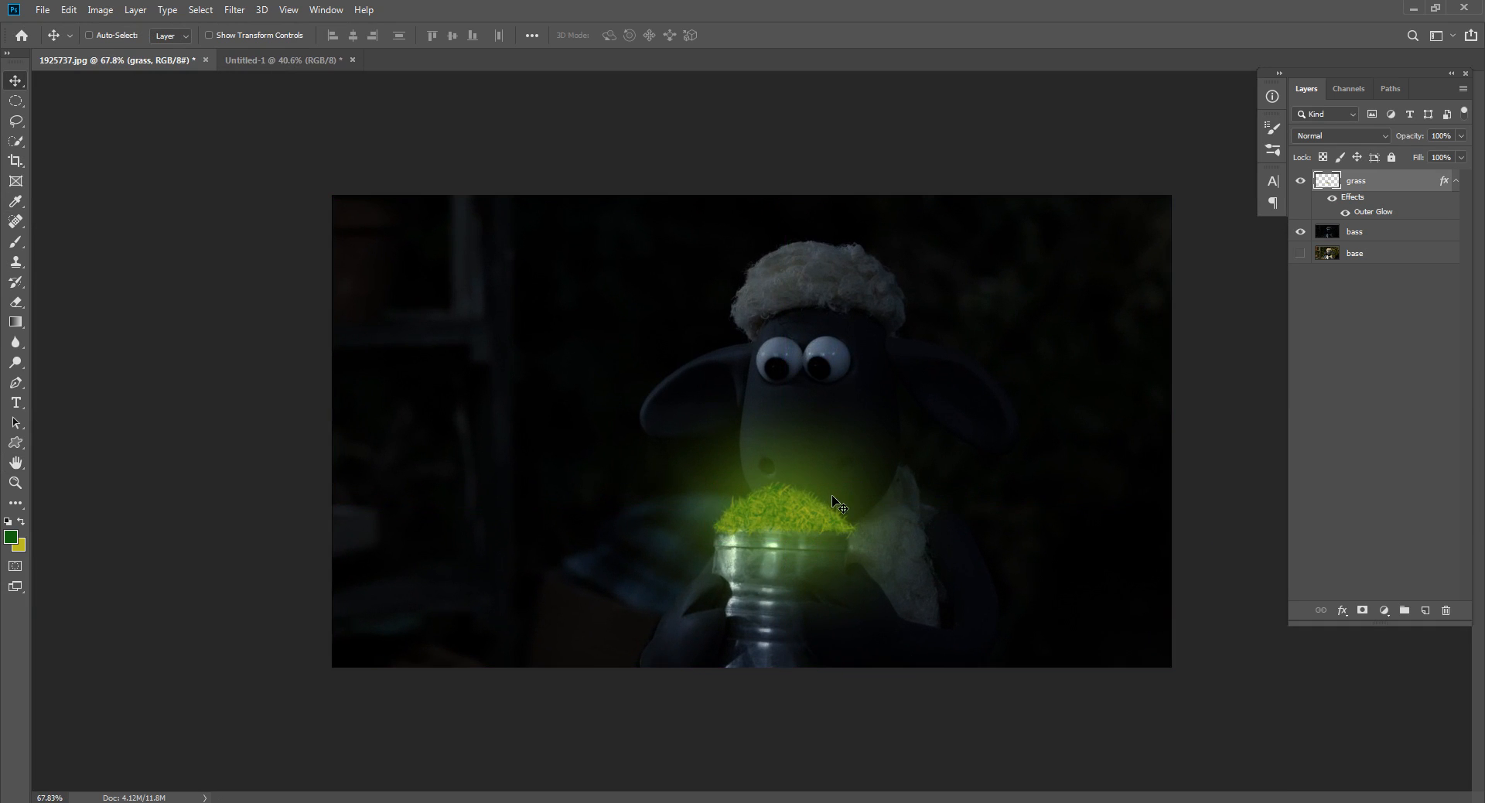
{"action": "mouse_move", "coordinate": [846, 523]}
{"action": "left_mouse_down"}
{"action": "mouse_move", "coordinate": [921, 503]}
{"action": "mouse_move", "coordinate": [867, 502]}
{"action": "left_mouse_up"}
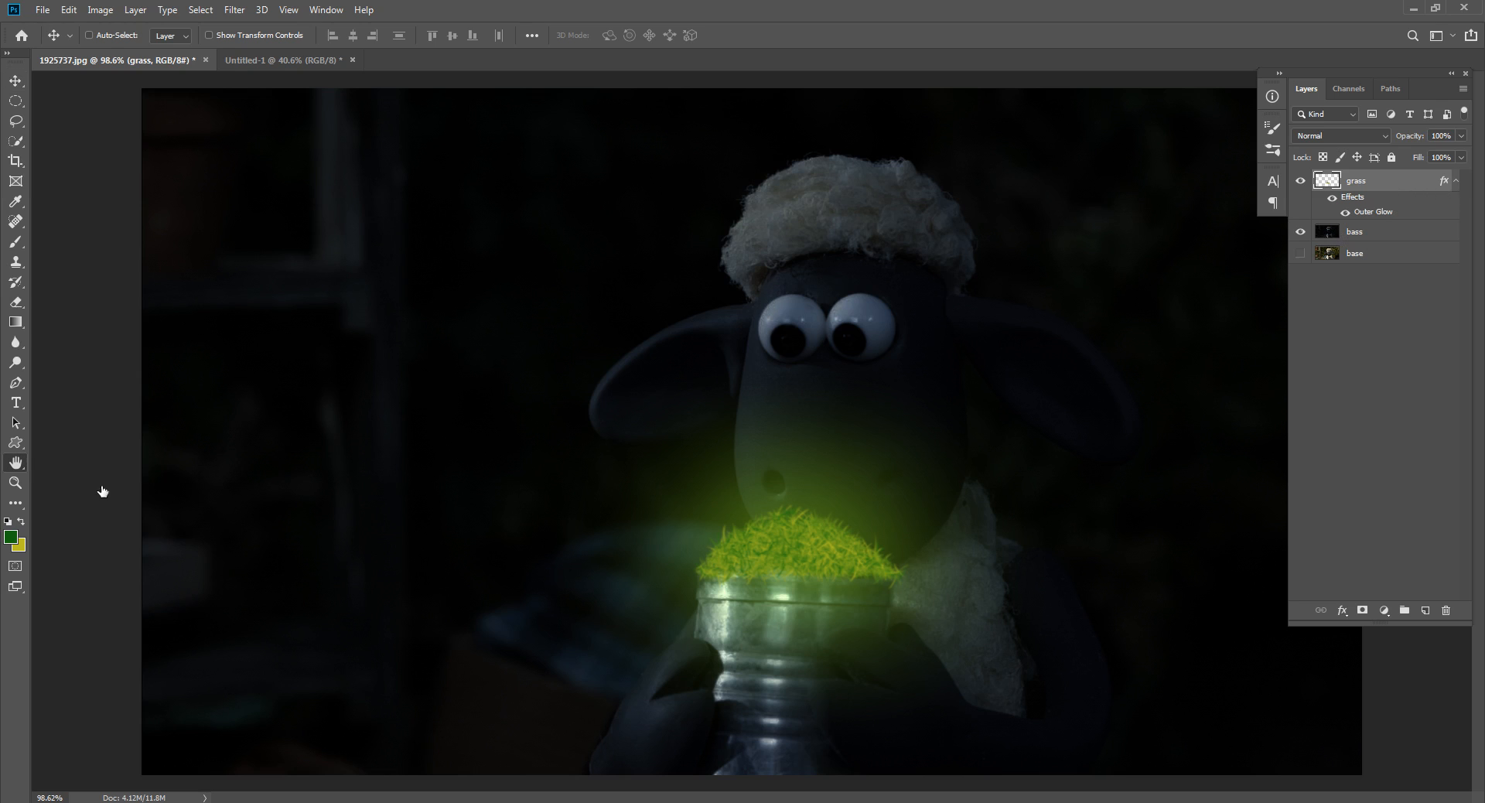
{"action": "left_click", "coordinate": [124, 354]}
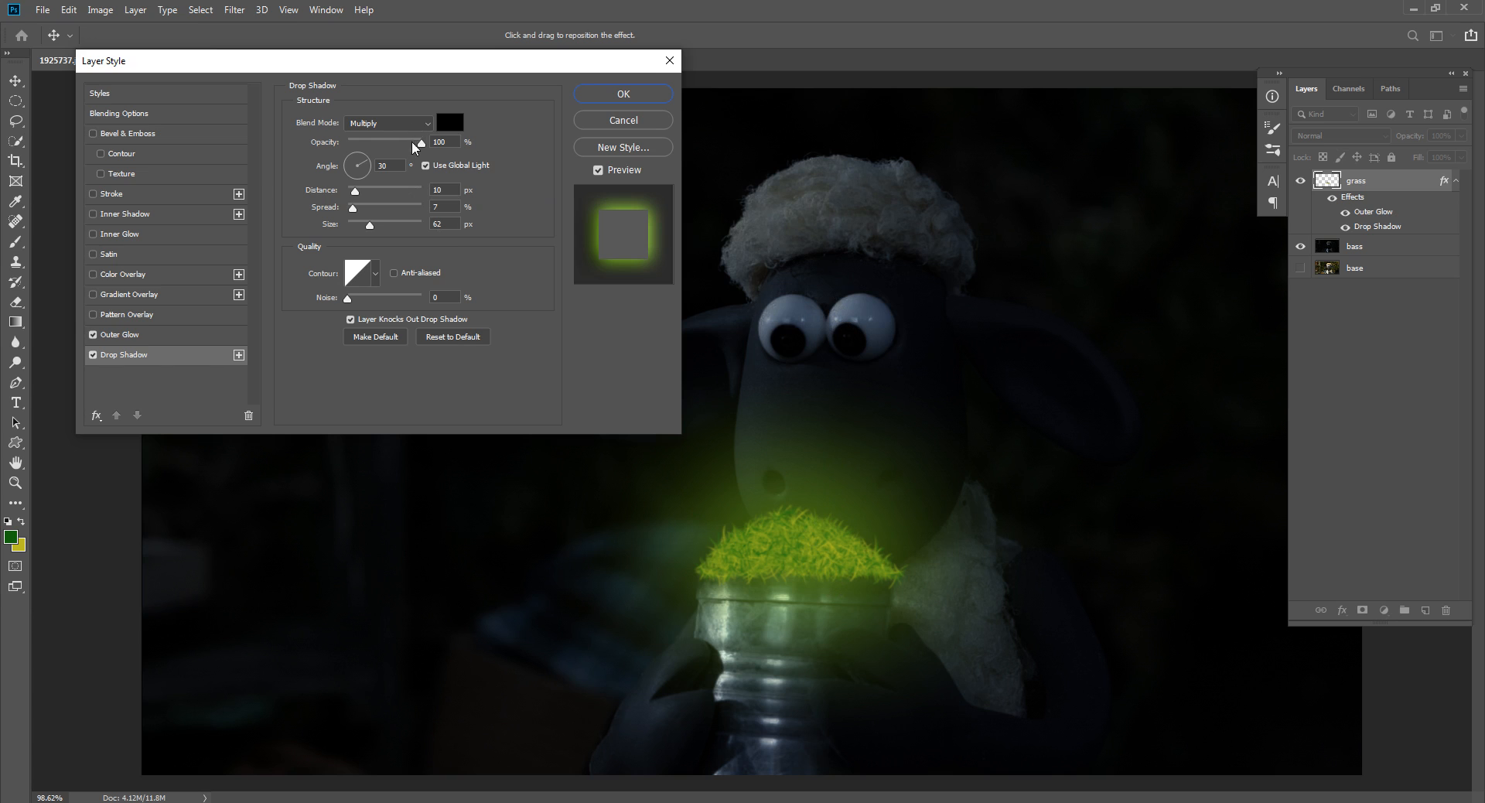
{"action": "left_click_drag", "start_coordinate": [366, 163], "coordinate": [336, 187]}
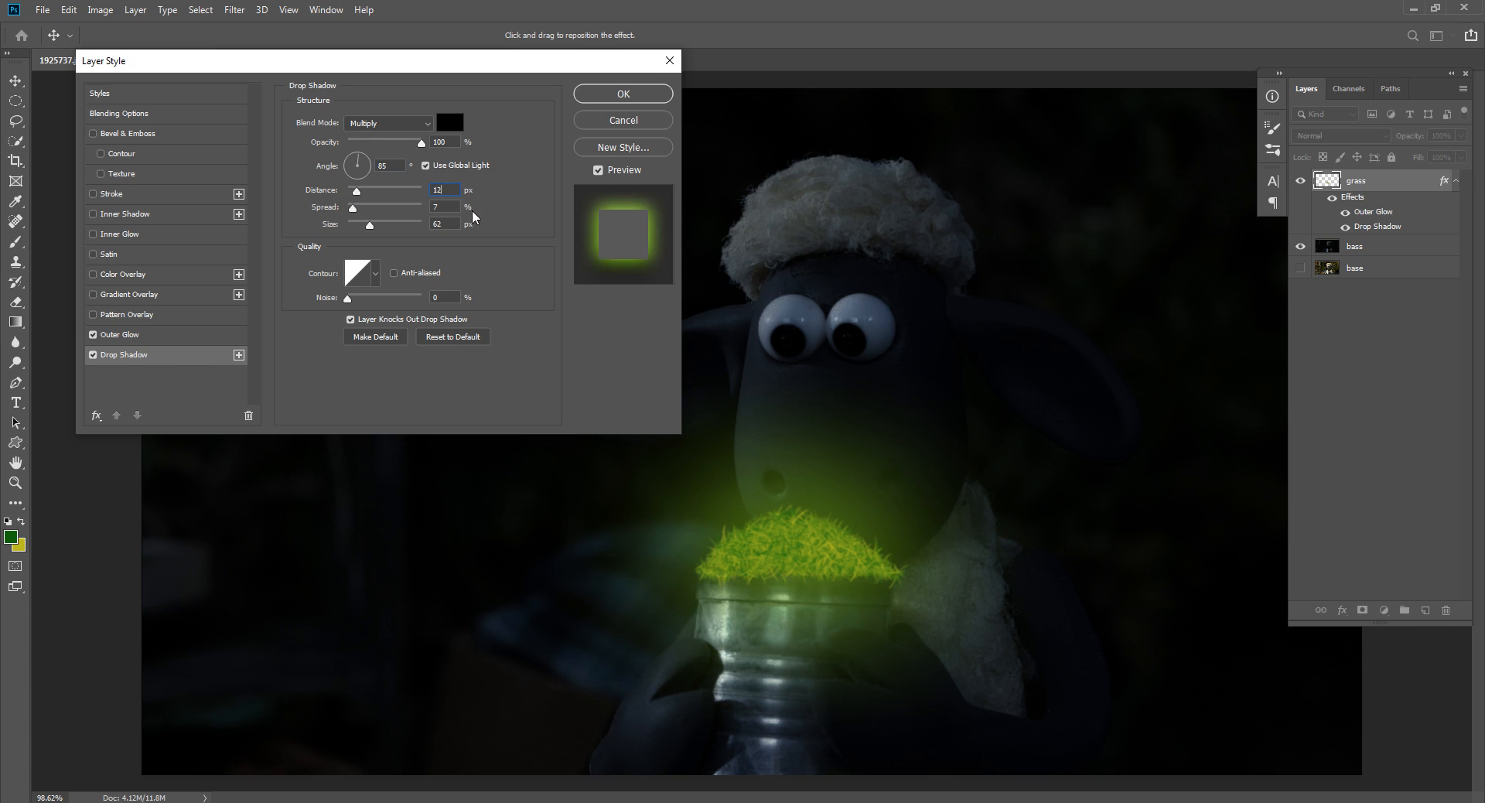
{"action": "type", "text": "2"}
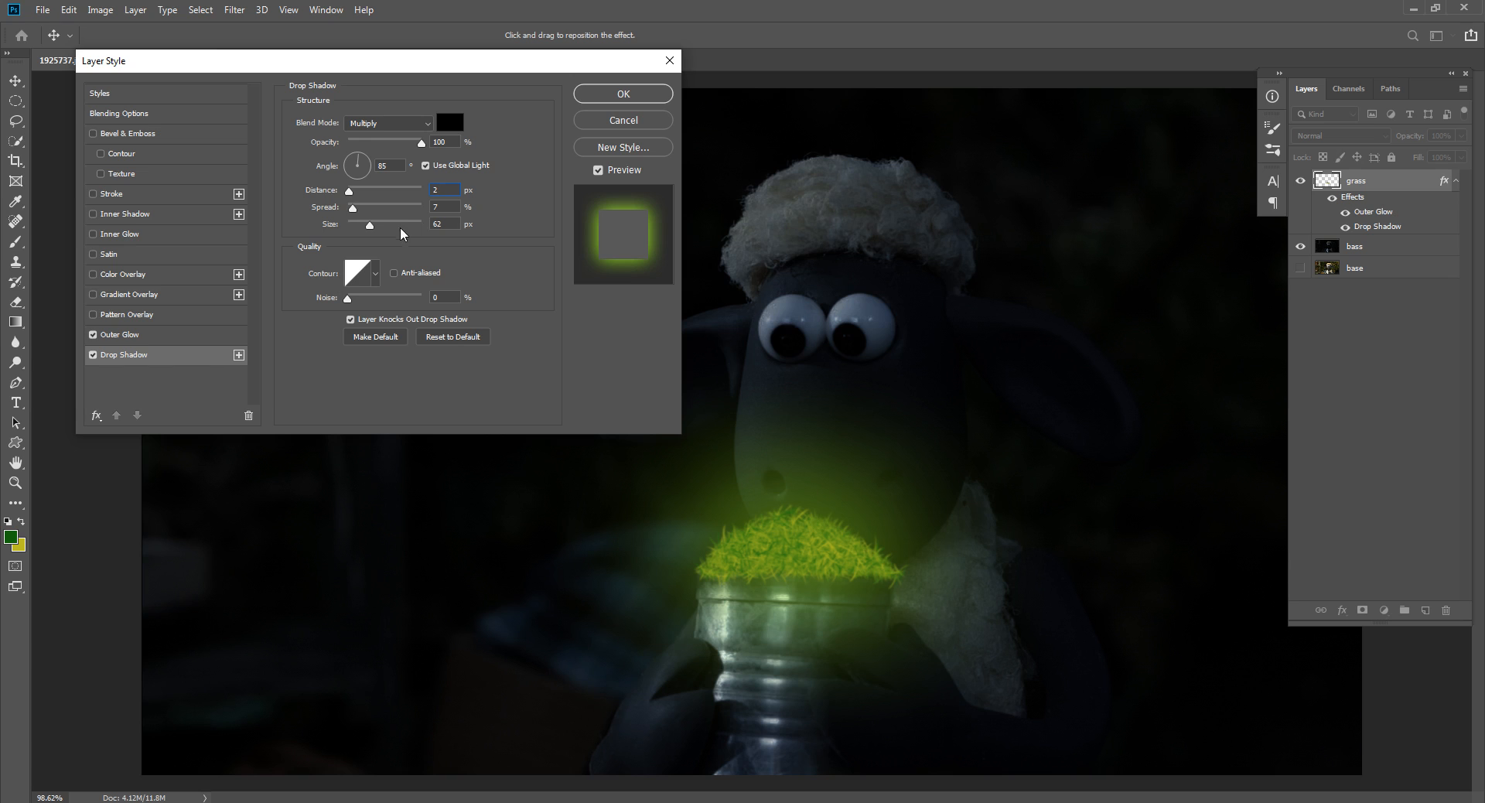
{"action": "left_click_drag", "start_coordinate": [355, 213], "coordinate": [353, 211]}
{"action": "left_click", "coordinate": [623, 100]}
Compare the grass with and without its drop shadow, and examine the result at different magnifications.
{"action": "left_click_drag", "start_coordinate": [1018, 389], "coordinate": [974, 371]}
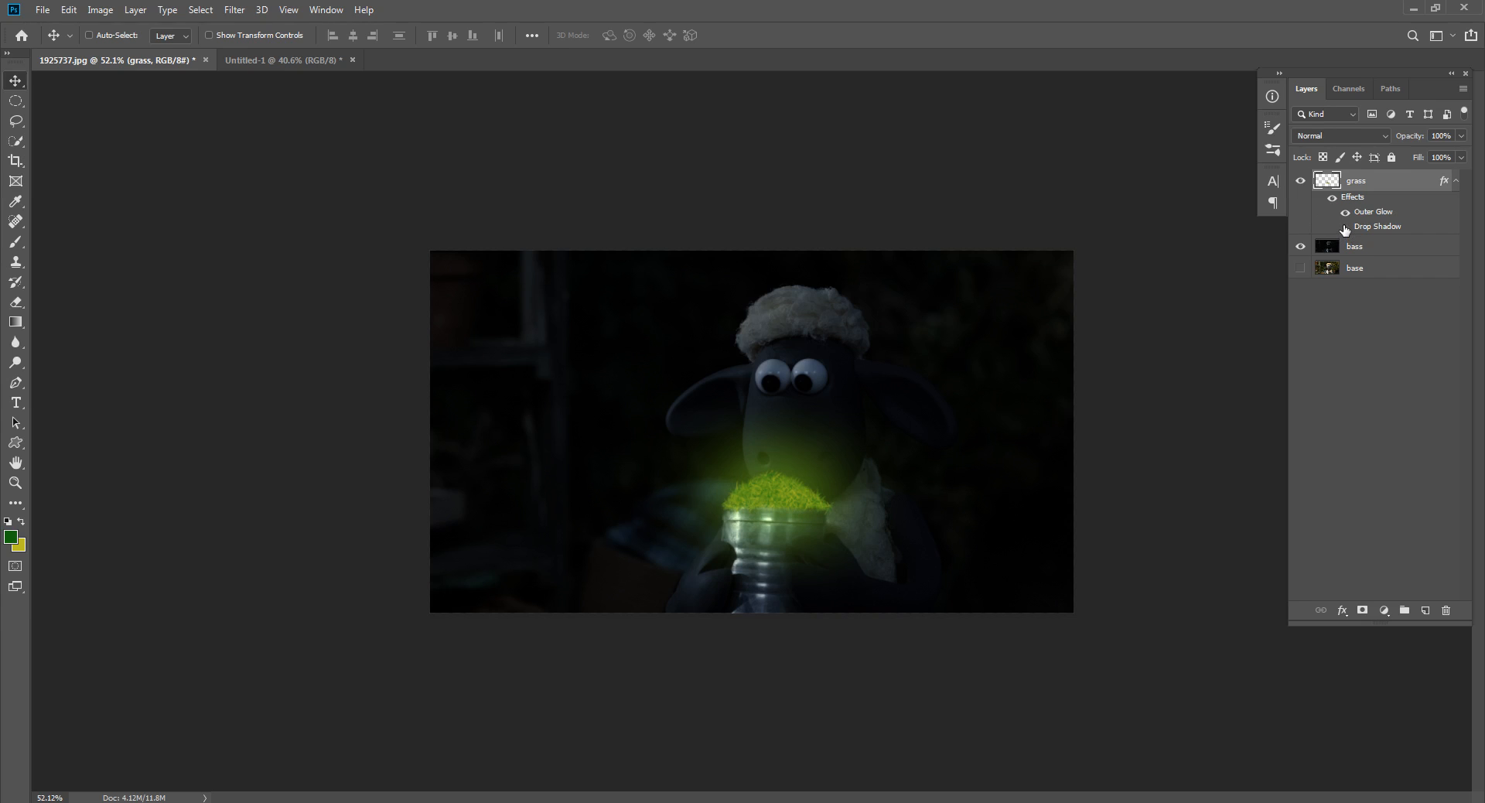
{"action": "left_click", "coordinate": [1345, 227]}
{"action": "left_click", "coordinate": [1344, 227]}
{"action": "left_click", "coordinate": [1344, 228]}
{"action": "left_click_drag", "start_coordinate": [949, 457], "coordinate": [1011, 438]}
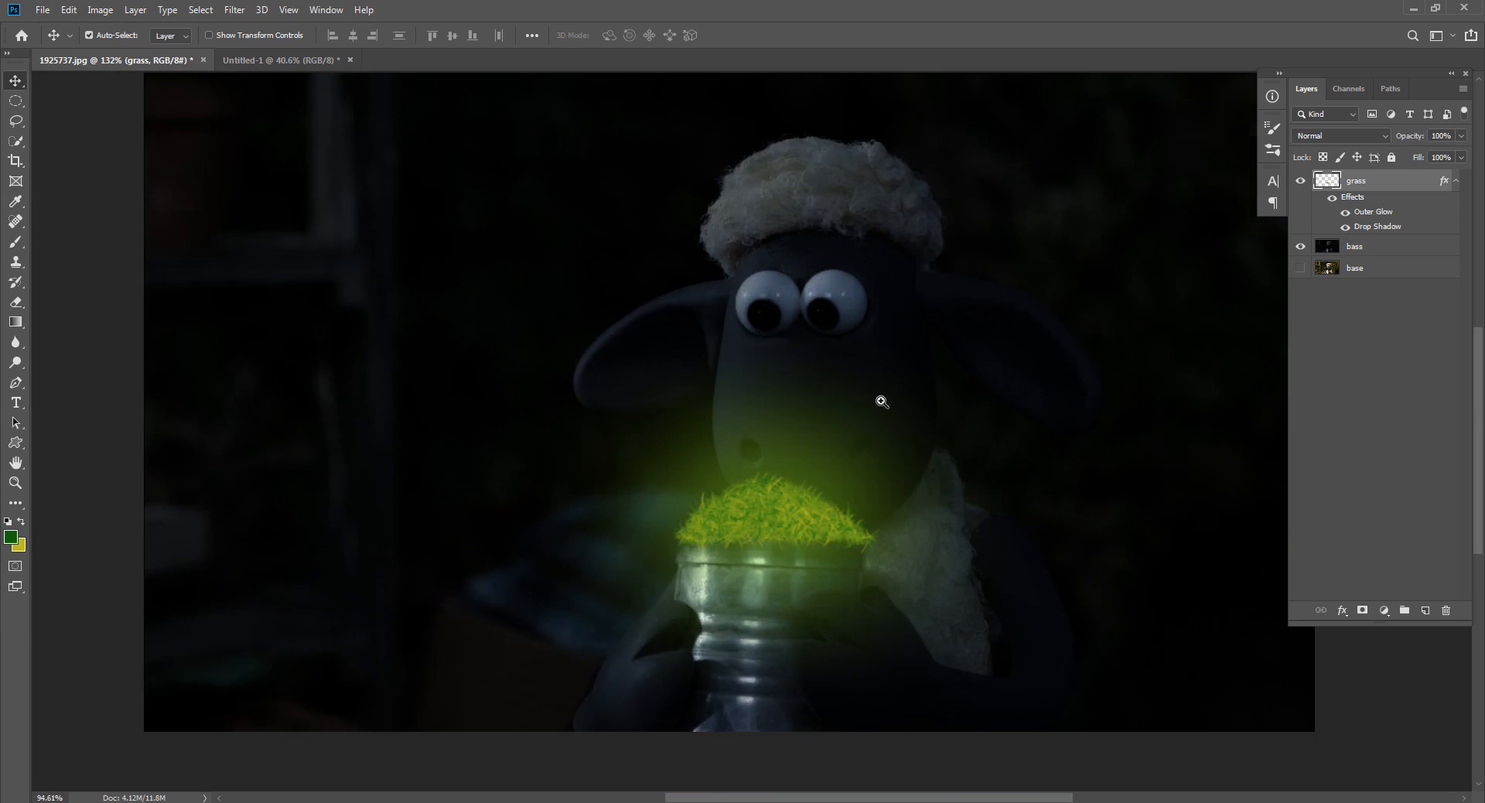
{"action": "left_click_drag", "start_coordinate": [881, 401], "coordinate": [859, 402]}
{"action": "left_click_drag", "start_coordinate": [968, 385], "coordinate": [949, 415]}
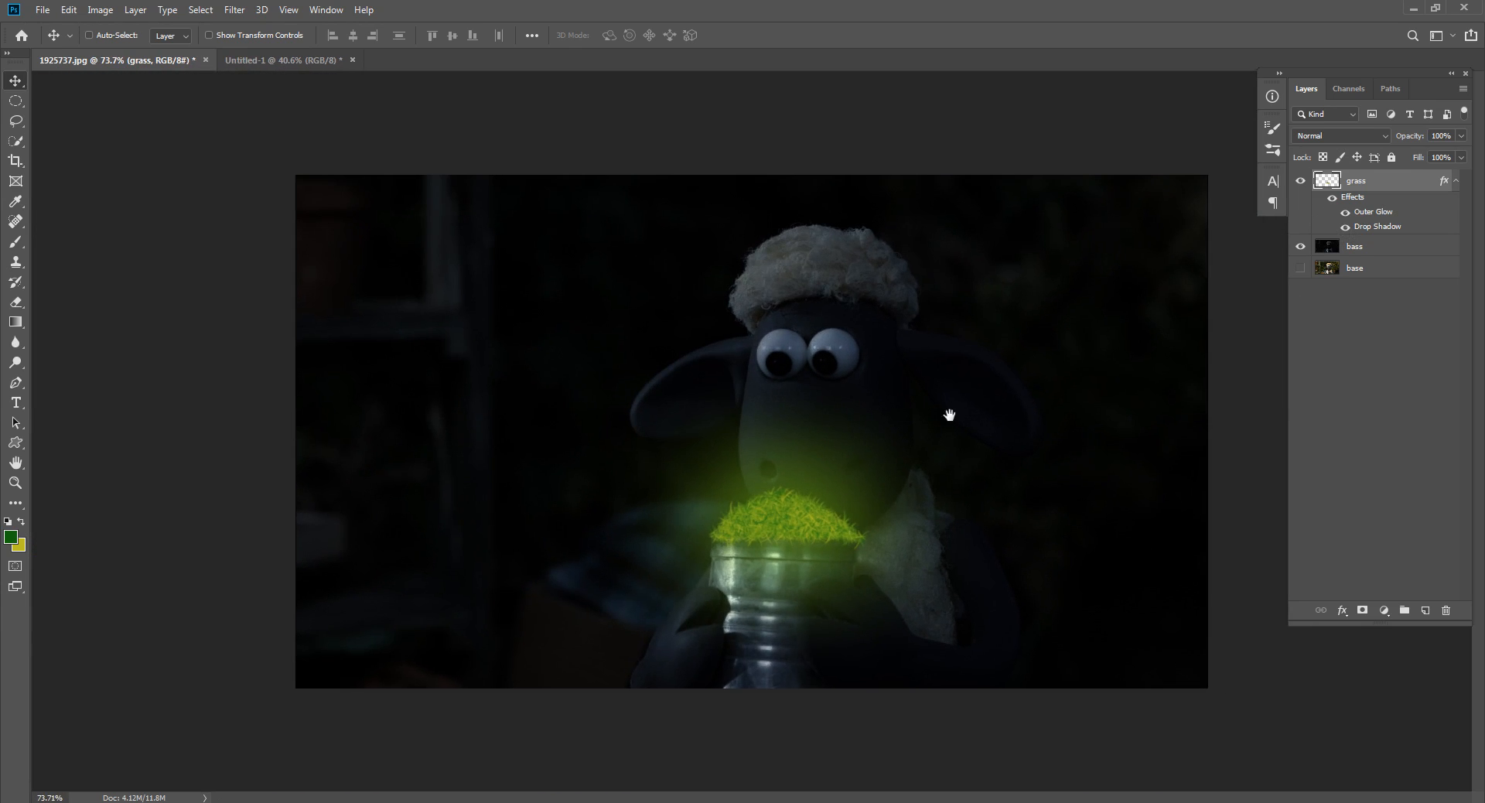
Add a Curves adjustment above the darkened "bass" layer and clip it to that layer.
{"action": "left_click", "coordinate": [1419, 372]}
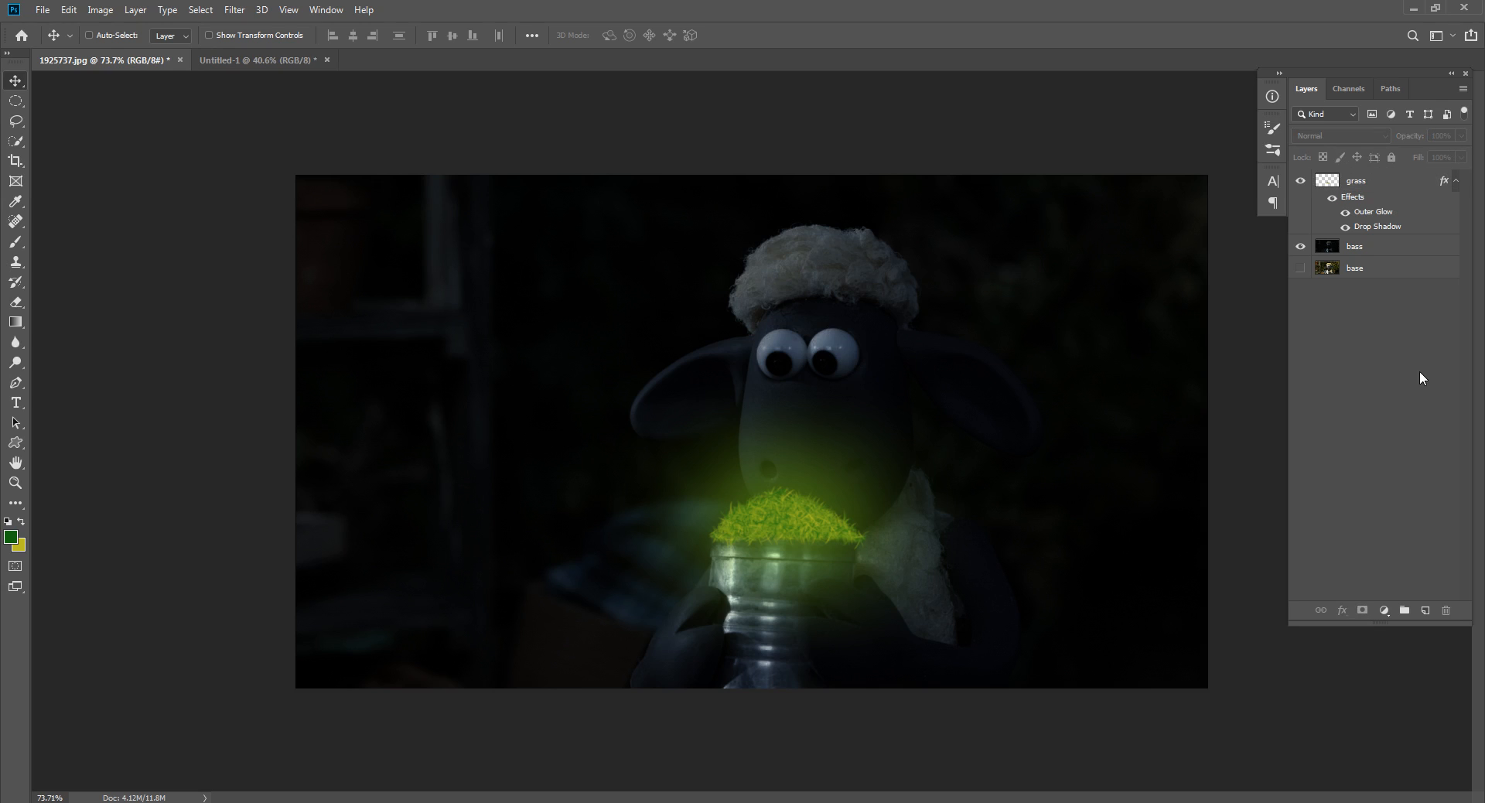
{"action": "left_click", "coordinate": [1378, 249]}
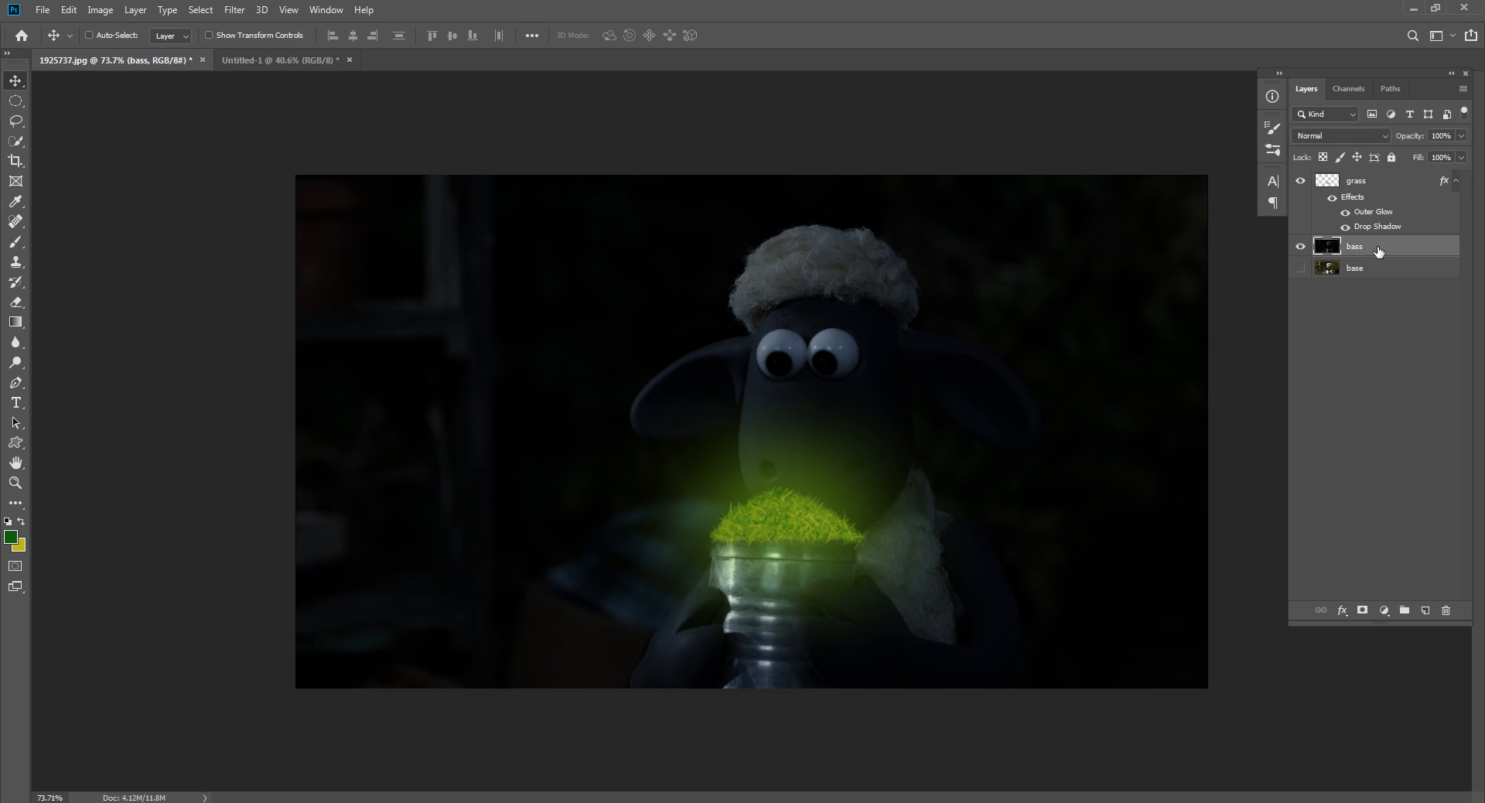
{"action": "right_click", "coordinate": [1377, 247]}
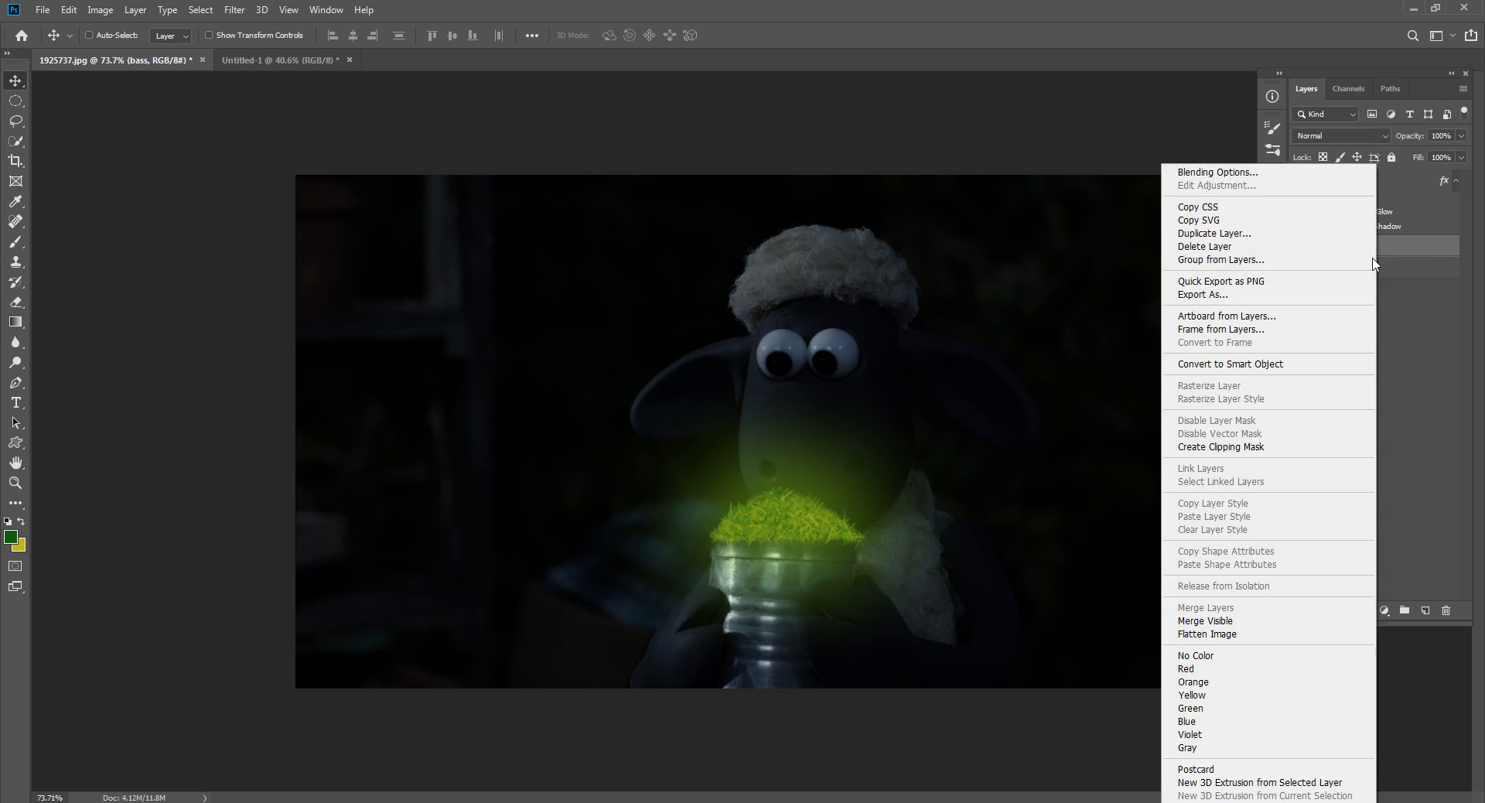
{"action": "left_click", "coordinate": [1418, 262]}
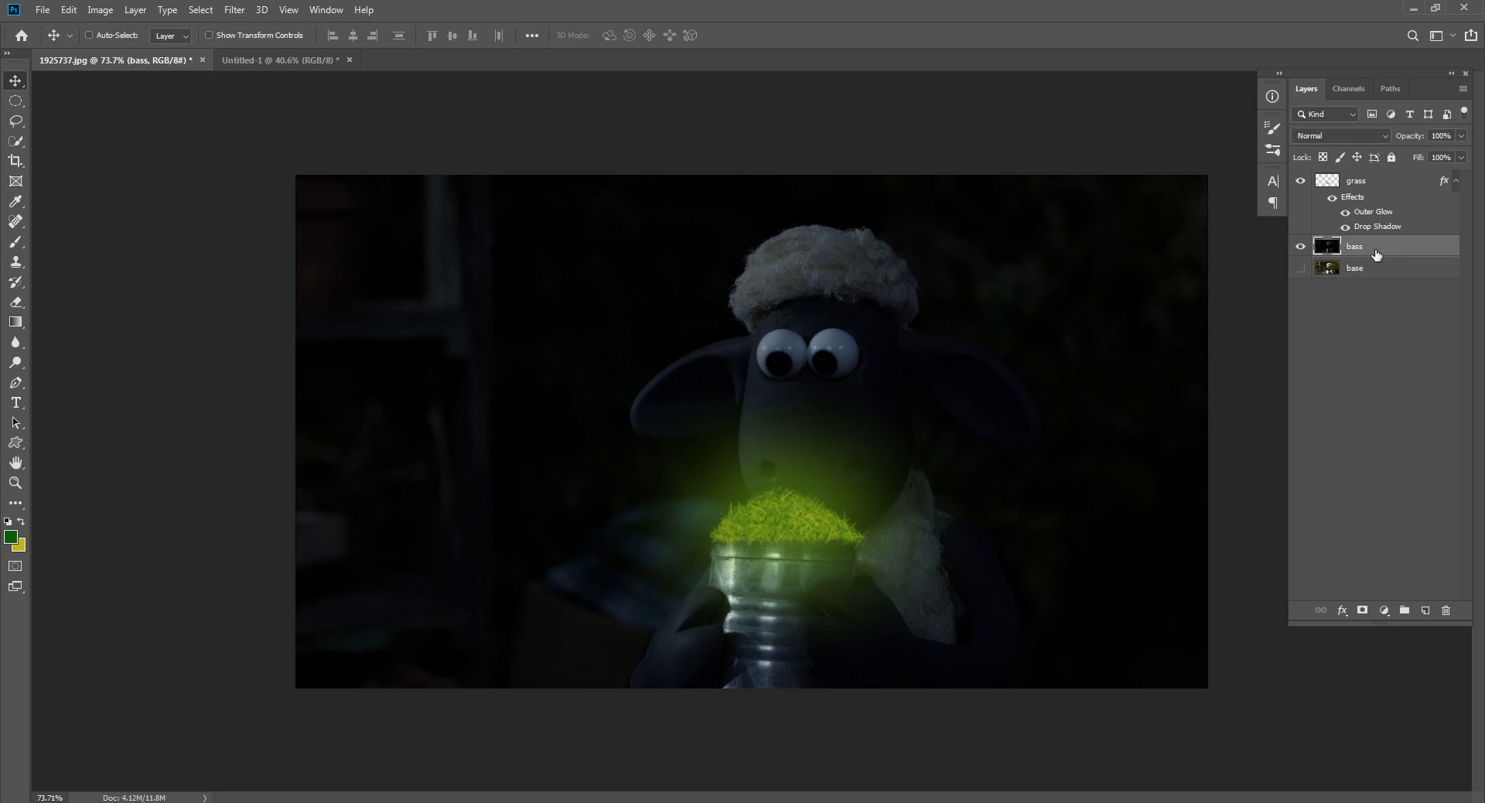
{"action": "left_click", "coordinate": [1384, 610]}
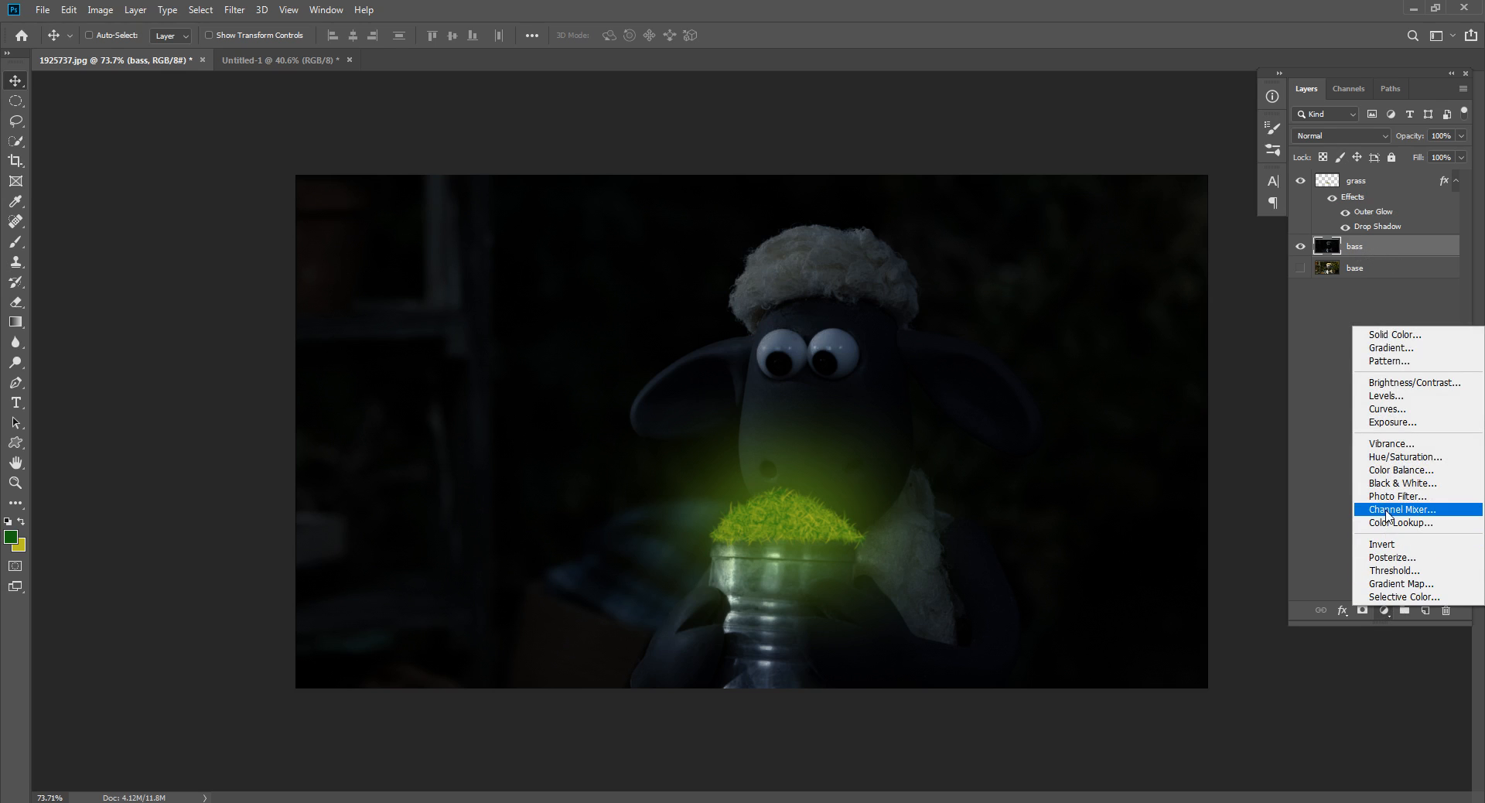
{"action": "left_click", "coordinate": [1387, 409]}
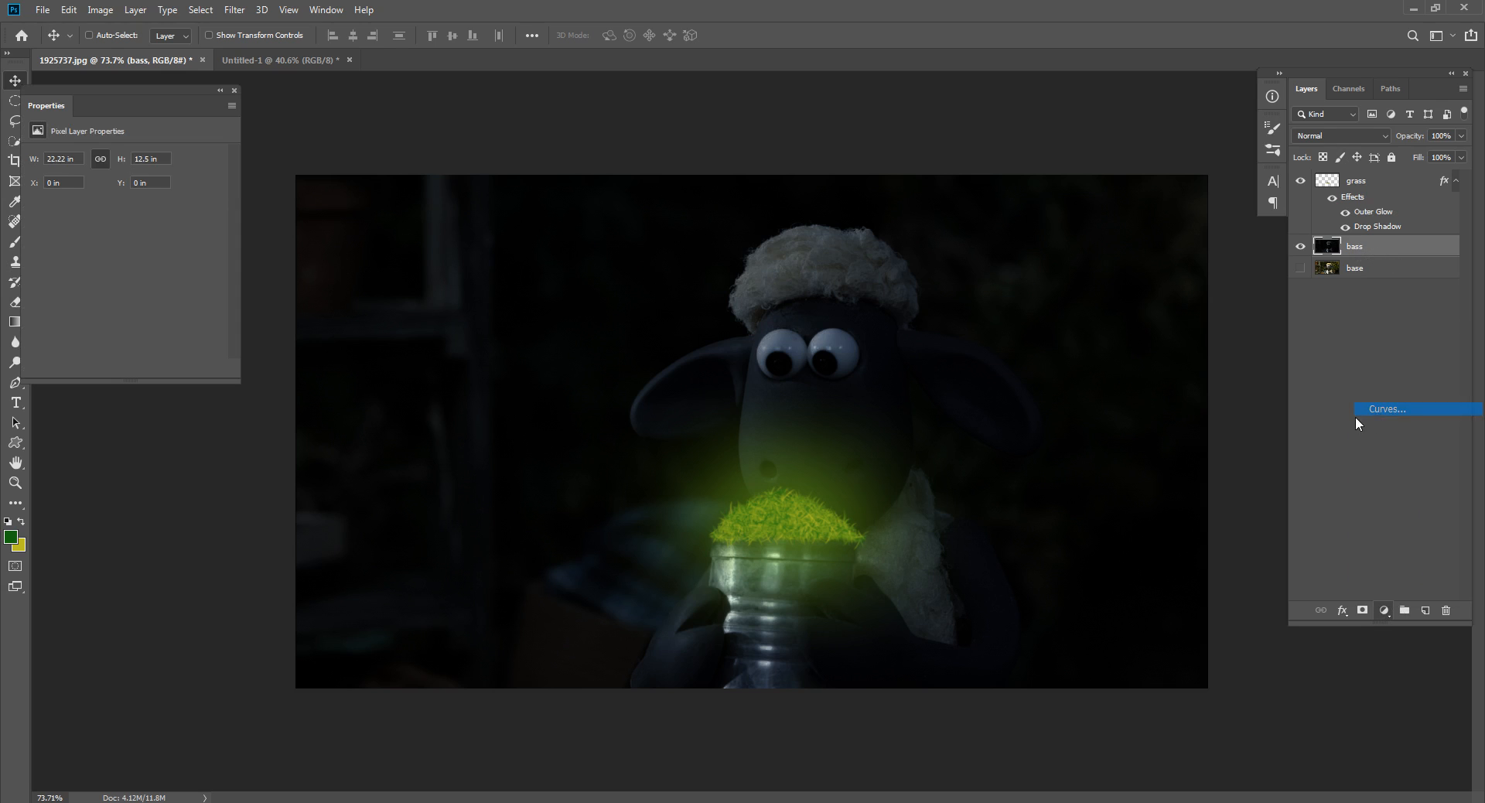
{"action": "left_click", "coordinate": [123, 369]}
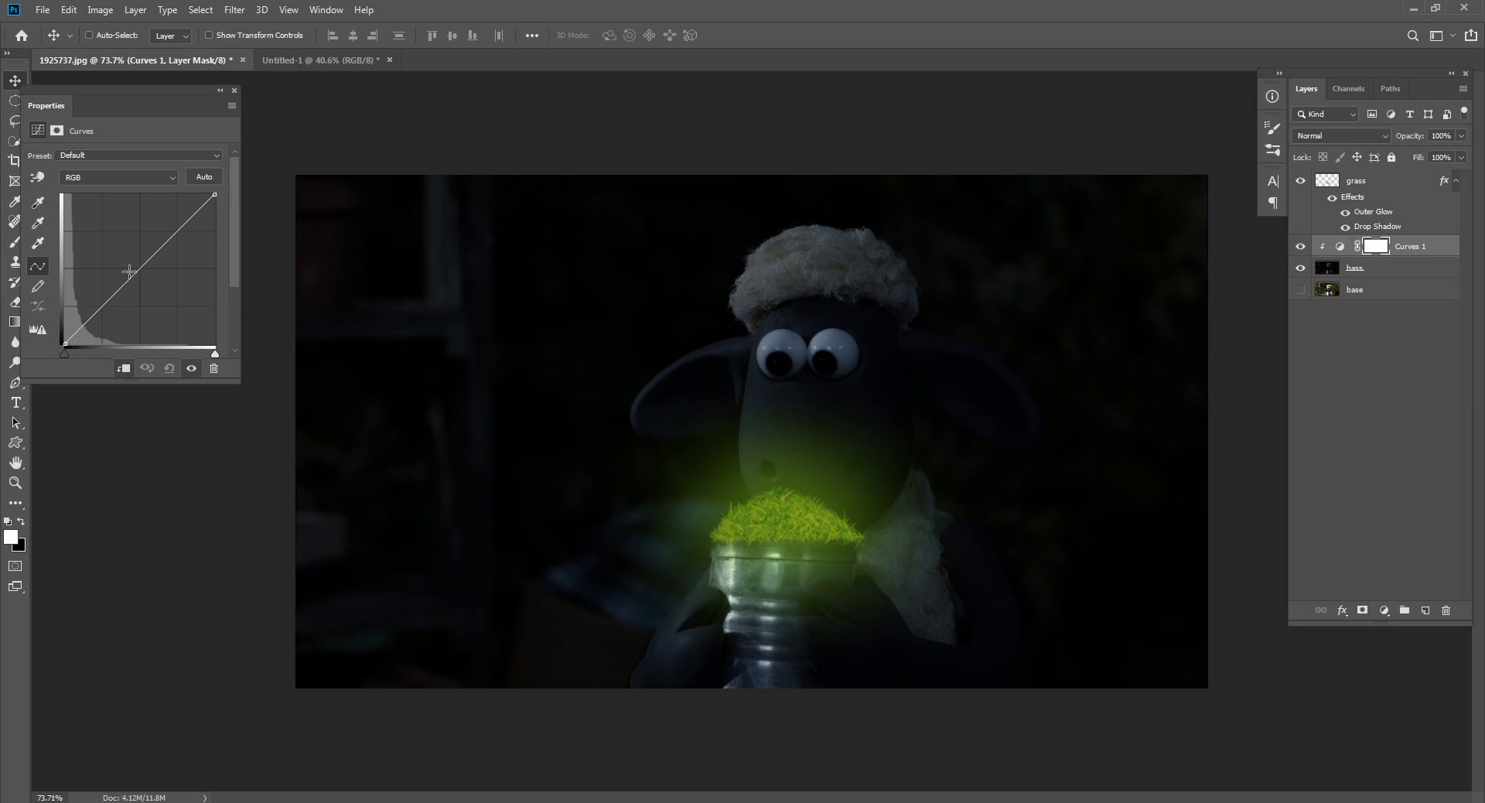
Bend the RGB curve steeply upward to brighten the sheep photo strongly, and invert the adjustment's mask to black.
{"action": "left_click_drag", "start_coordinate": [130, 271], "coordinate": [96, 246]}
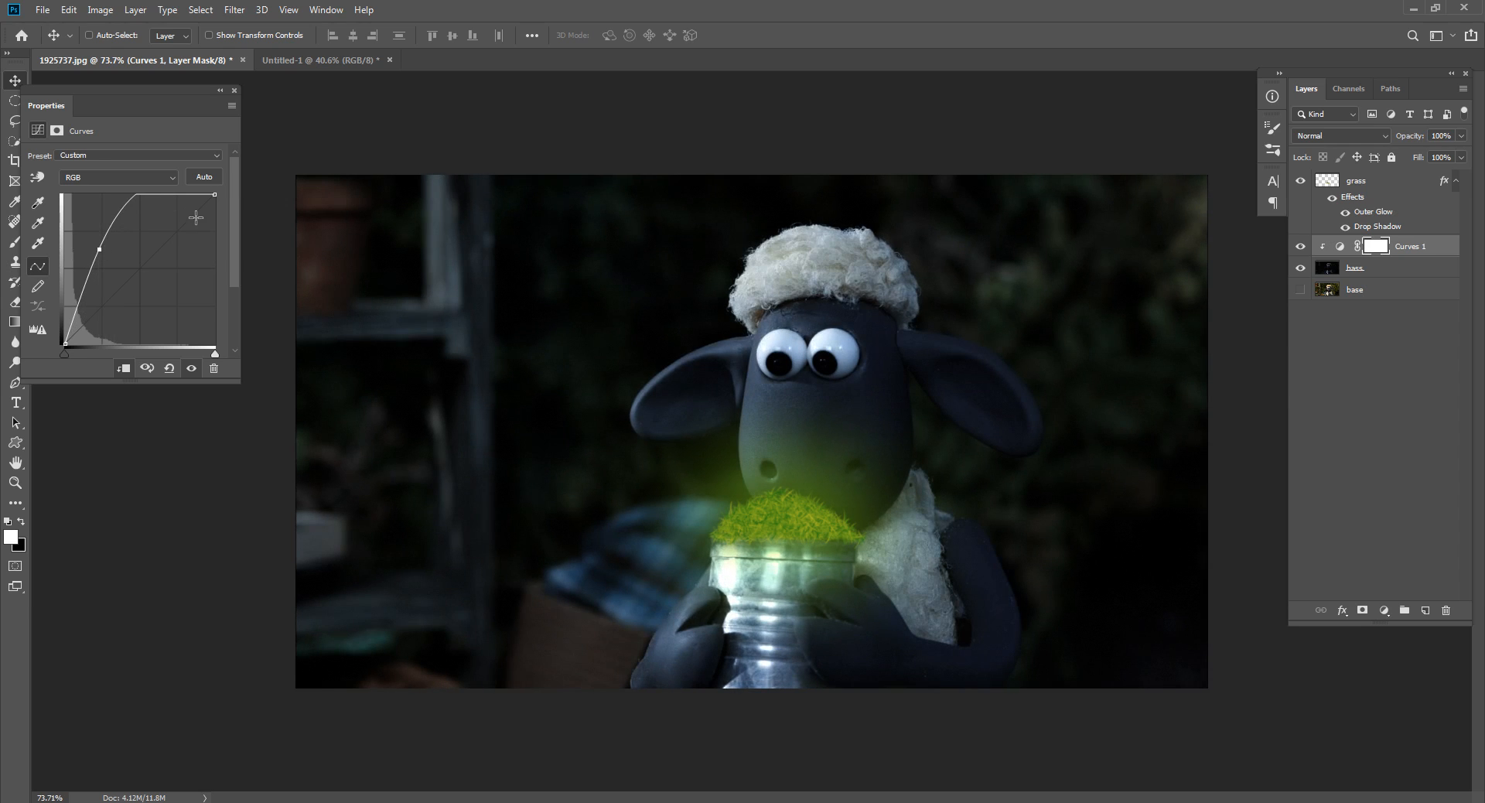
{"action": "left_click_drag", "start_coordinate": [96, 255], "coordinate": [83, 246]}
{"action": "left_click", "coordinate": [235, 90]}
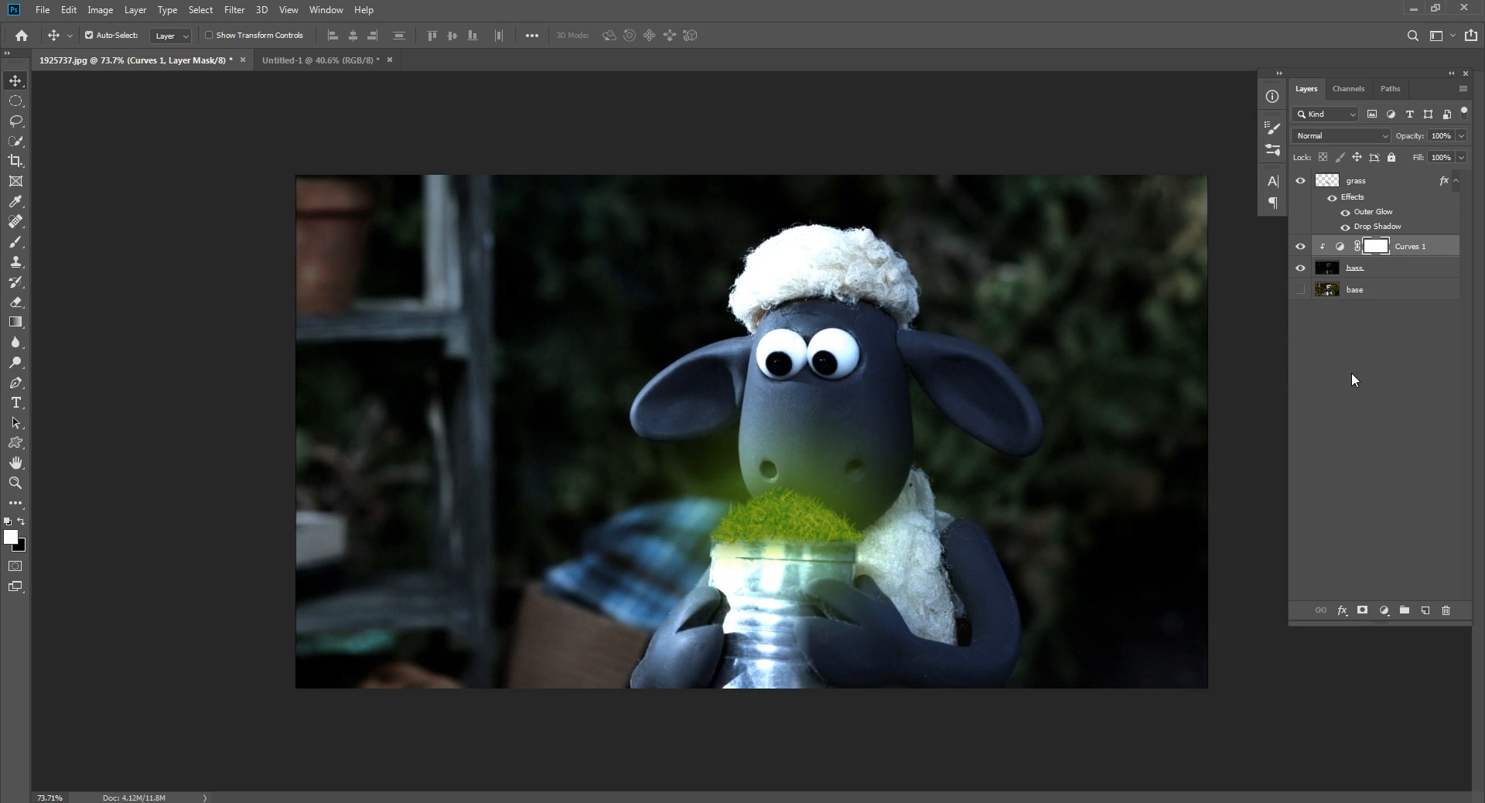
{"action": "key", "text": "ctrl+i"}
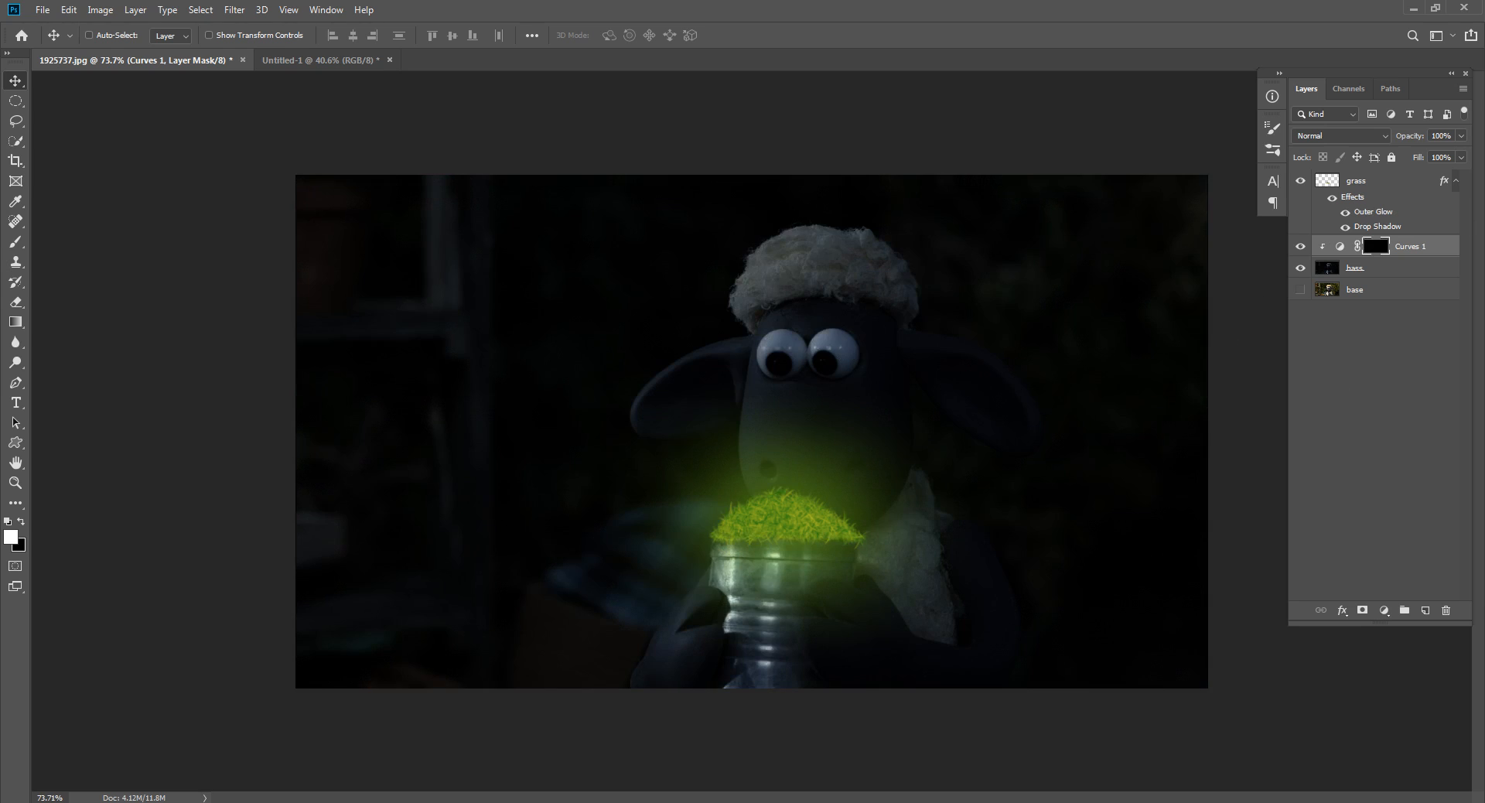
Set up a soft round 20 px brush for painting on the Curves mask over the sheep's face.
{"action": "key", "text": "b"}
{"action": "right_click", "coordinate": [783, 432]}
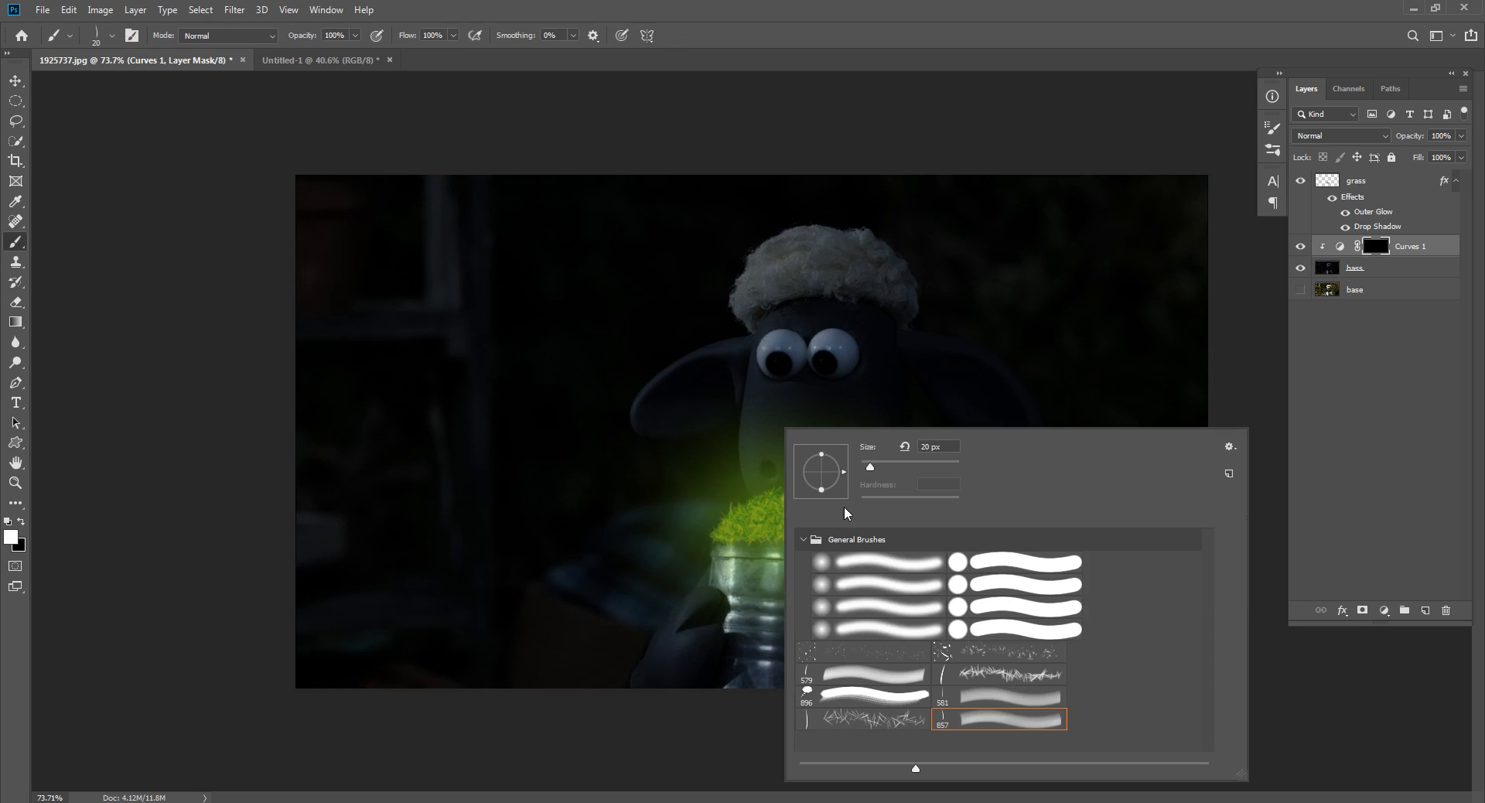
{"action": "left_click", "coordinate": [853, 556]}
{"action": "left_click_drag", "start_coordinate": [799, 343], "coordinate": [901, 342]}
{"action": "left_click_drag", "start_coordinate": [554, 89], "coordinate": [454, 62]}
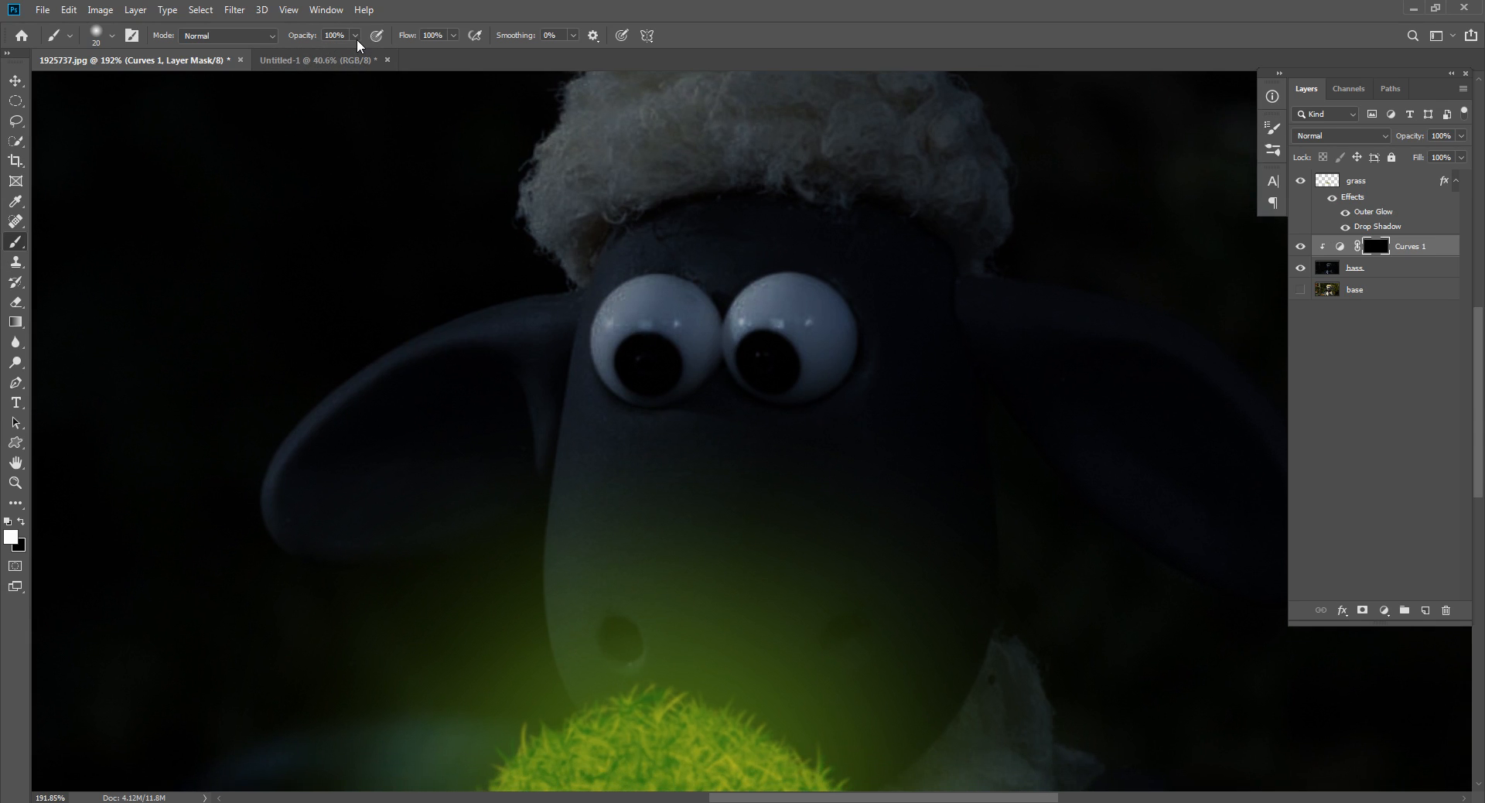
Try brightening the edge of the sheep's face with white mask strokes at 50% and 30% brush opacity.
{"action": "key", "text": "5"}
{"action": "mouse_move", "coordinate": [618, 298]}
{"action": "left_mouse_down"}
{"action": "mouse_move", "coordinate": [603, 570]}
{"action": "mouse_move", "coordinate": [568, 497]}
{"action": "left_mouse_up"}
{"action": "key", "text": "ctrl+z"}
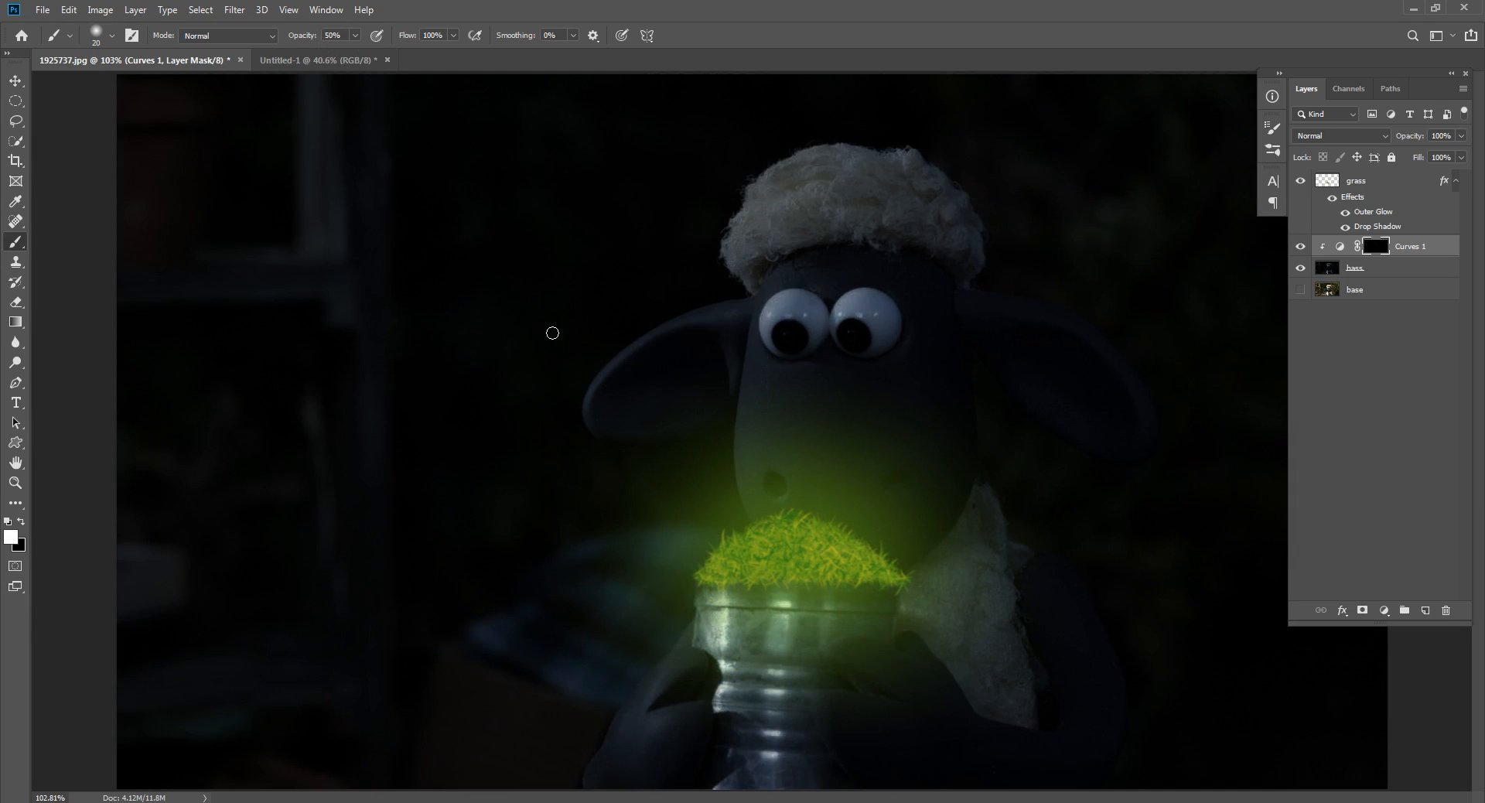
{"action": "right_click", "coordinate": [798, 316]}
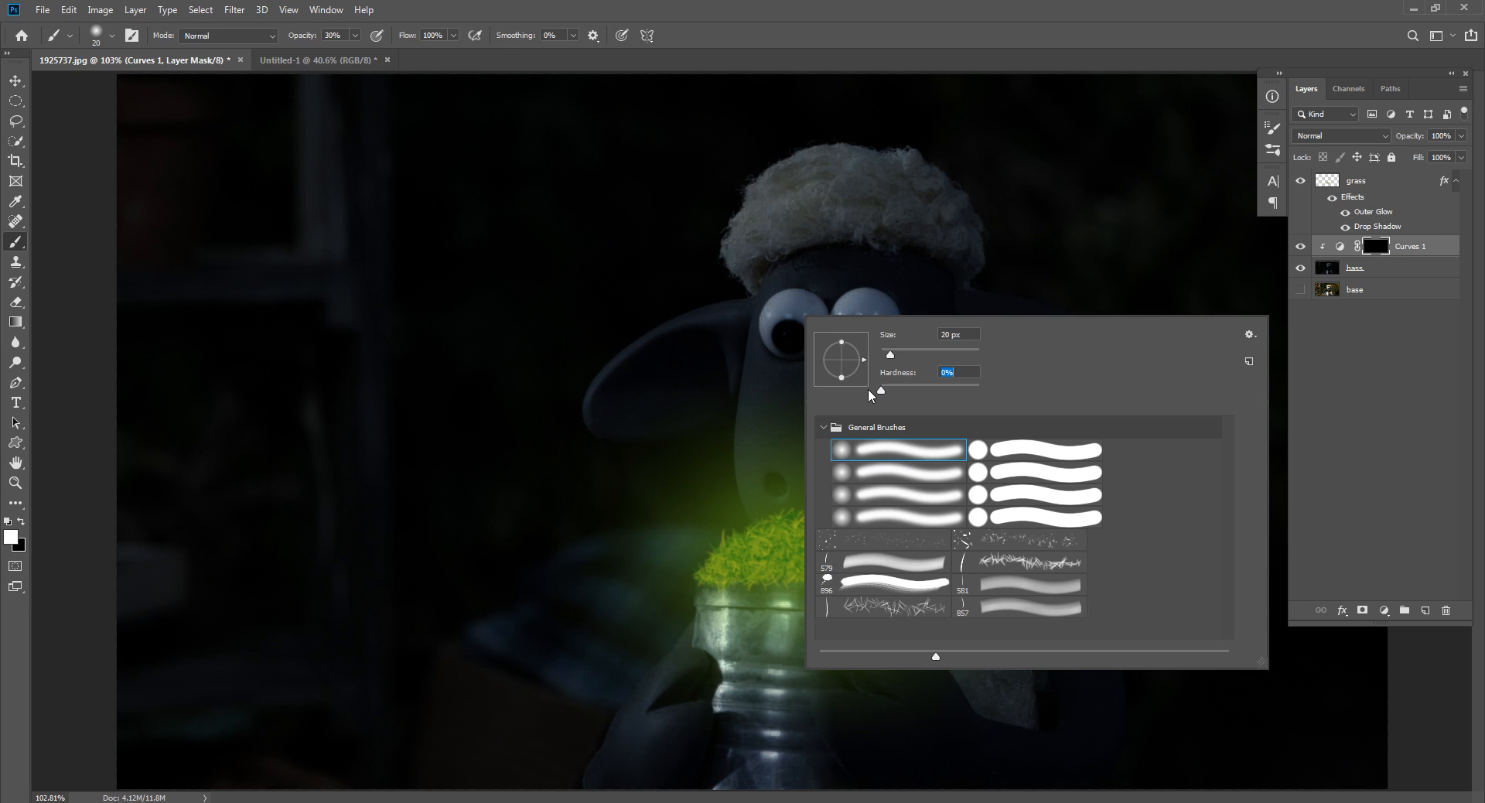
{"action": "key", "text": "Return"}
{"action": "left_click_drag", "start_coordinate": [762, 313], "coordinate": [773, 505]}
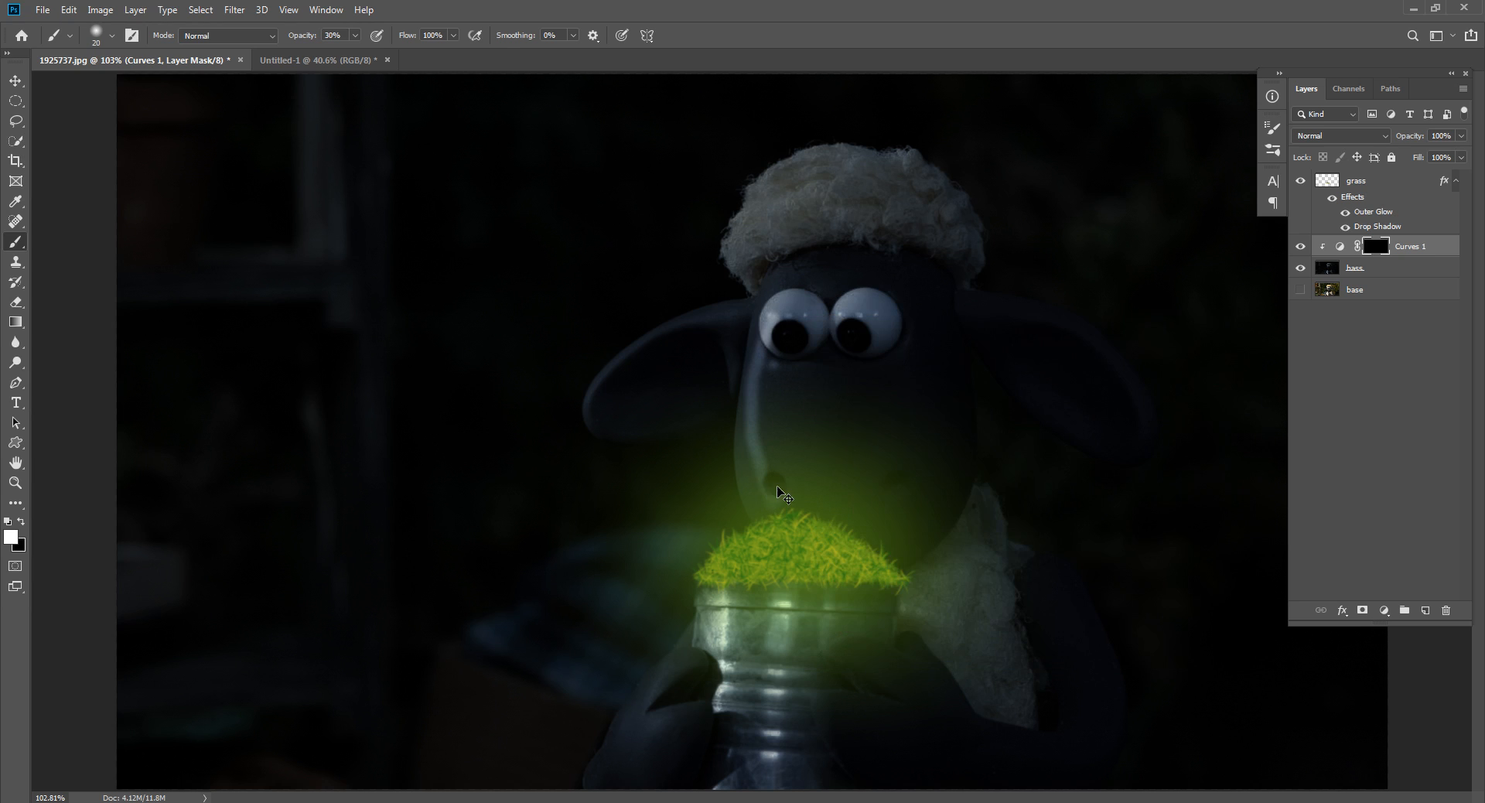
{"action": "key", "text": "ctrl+z"}
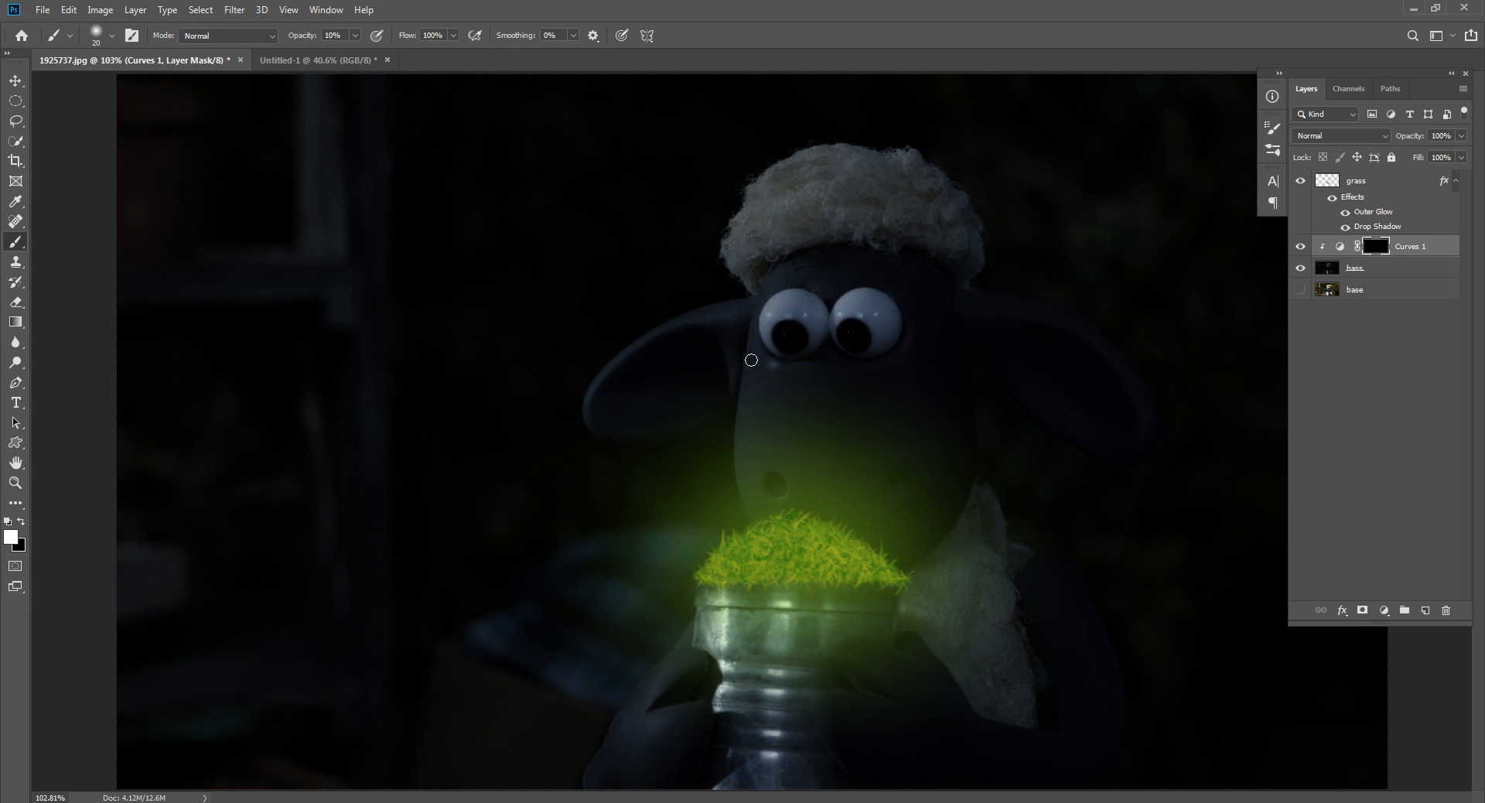
Paint white on the Curves mask at 10% opacity, enlarging the brush to 50 px, to brighten the sheep's face and ears.
{"action": "left_click_drag", "start_coordinate": [750, 359], "coordinate": [749, 520]}
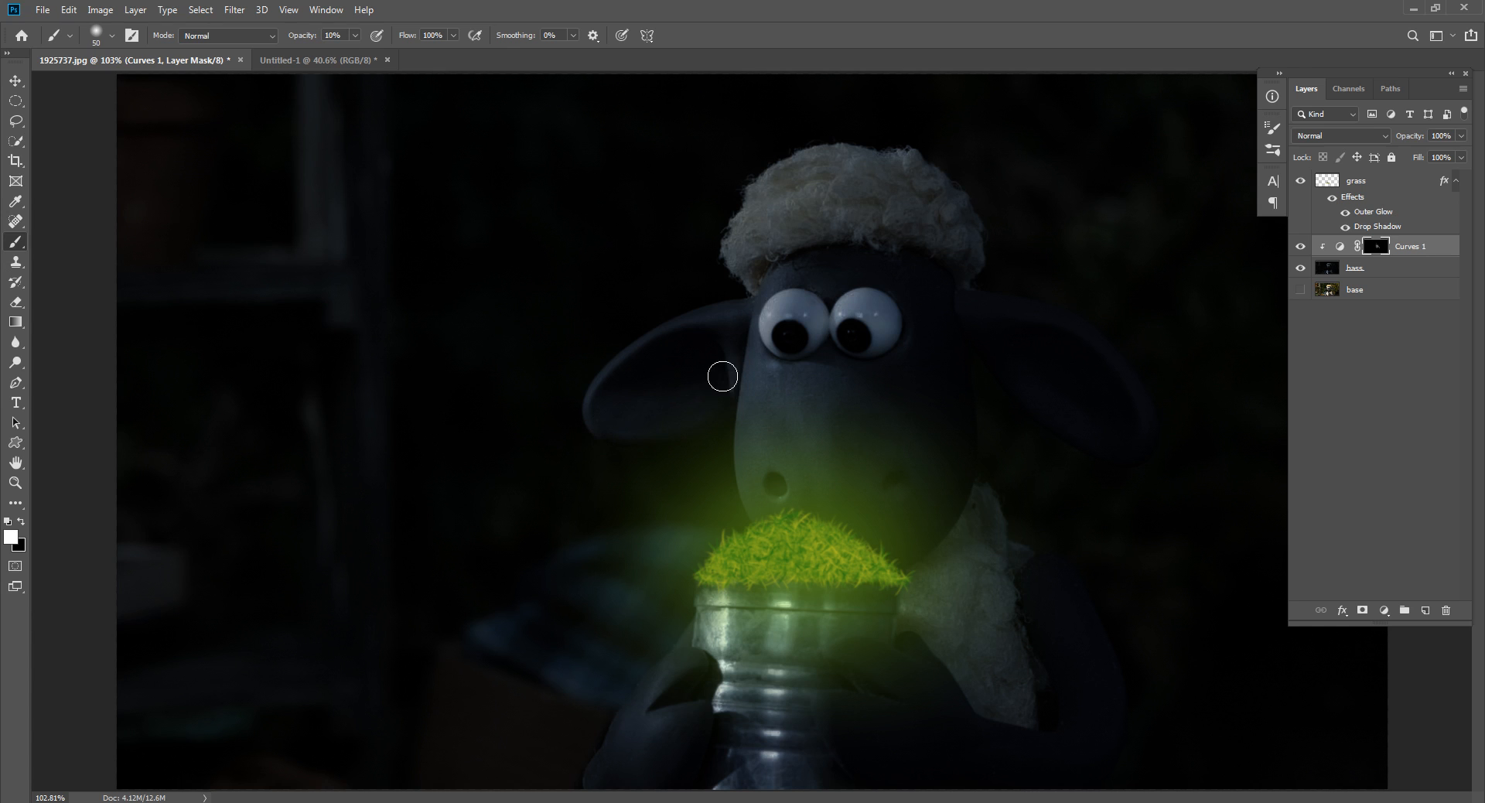
{"action": "mouse_move", "coordinate": [673, 338]}
{"action": "left_mouse_down"}
{"action": "mouse_move", "coordinate": [732, 374]}
{"action": "mouse_move", "coordinate": [716, 321]}
{"action": "mouse_move", "coordinate": [670, 355]}
{"action": "mouse_move", "coordinate": [620, 428]}
{"action": "left_mouse_up"}
Try the Linear Dodge (Add) blend mode on the Curves adjustment and return it to Normal.
{"action": "left_click", "coordinate": [1344, 135]}
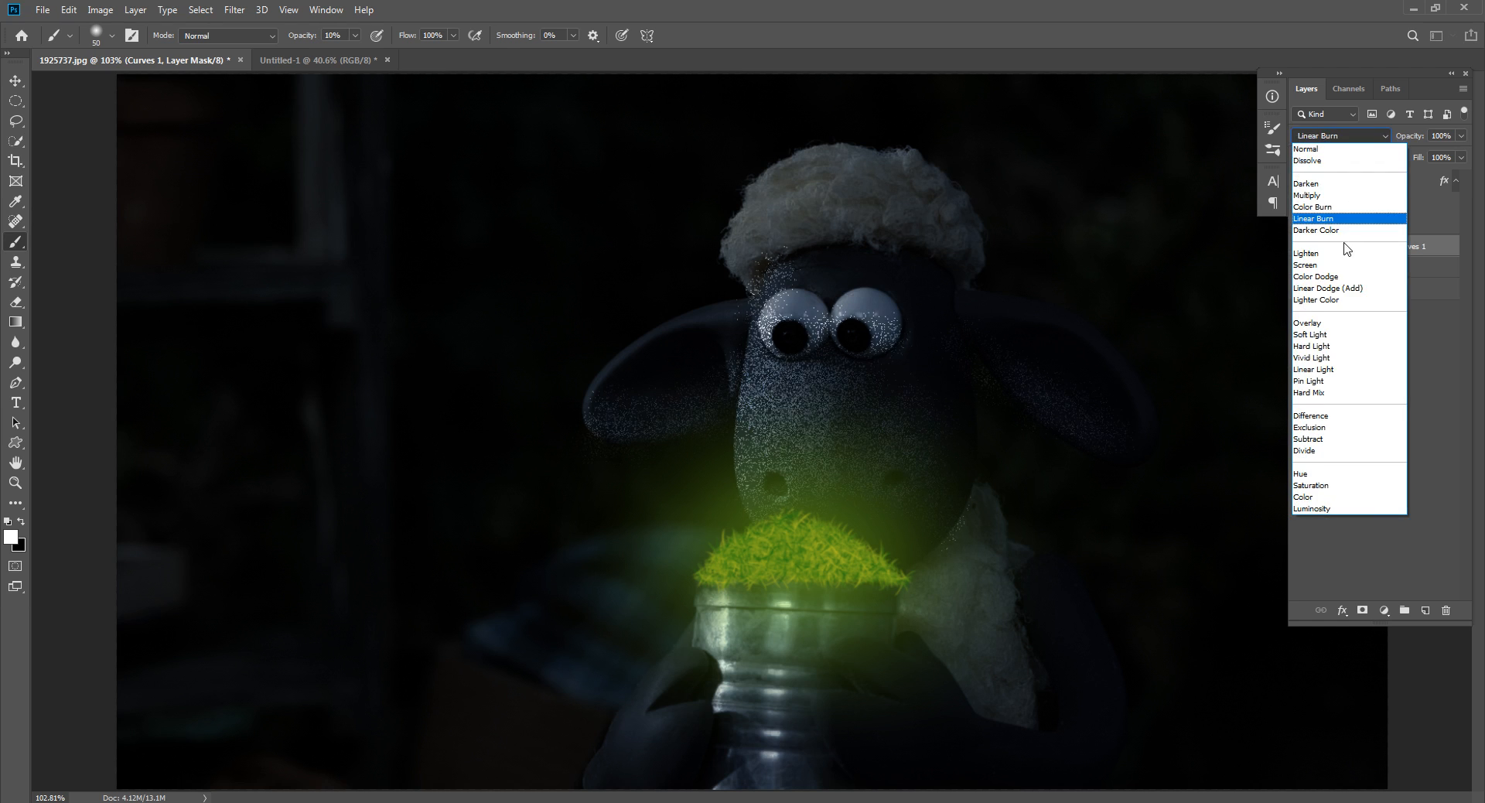
{"action": "left_click", "coordinate": [1344, 291]}
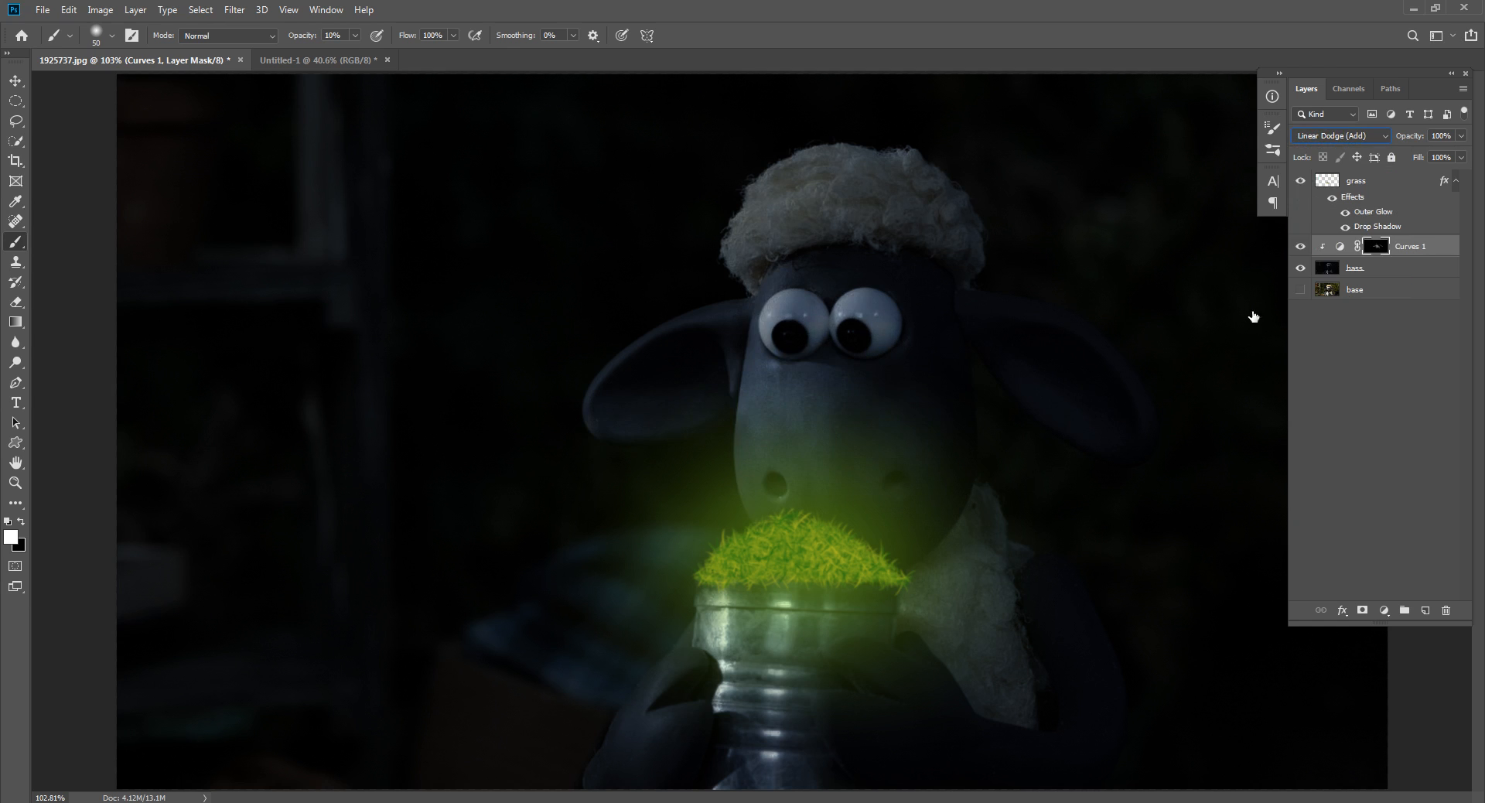
{"action": "left_click", "coordinate": [1360, 137]}
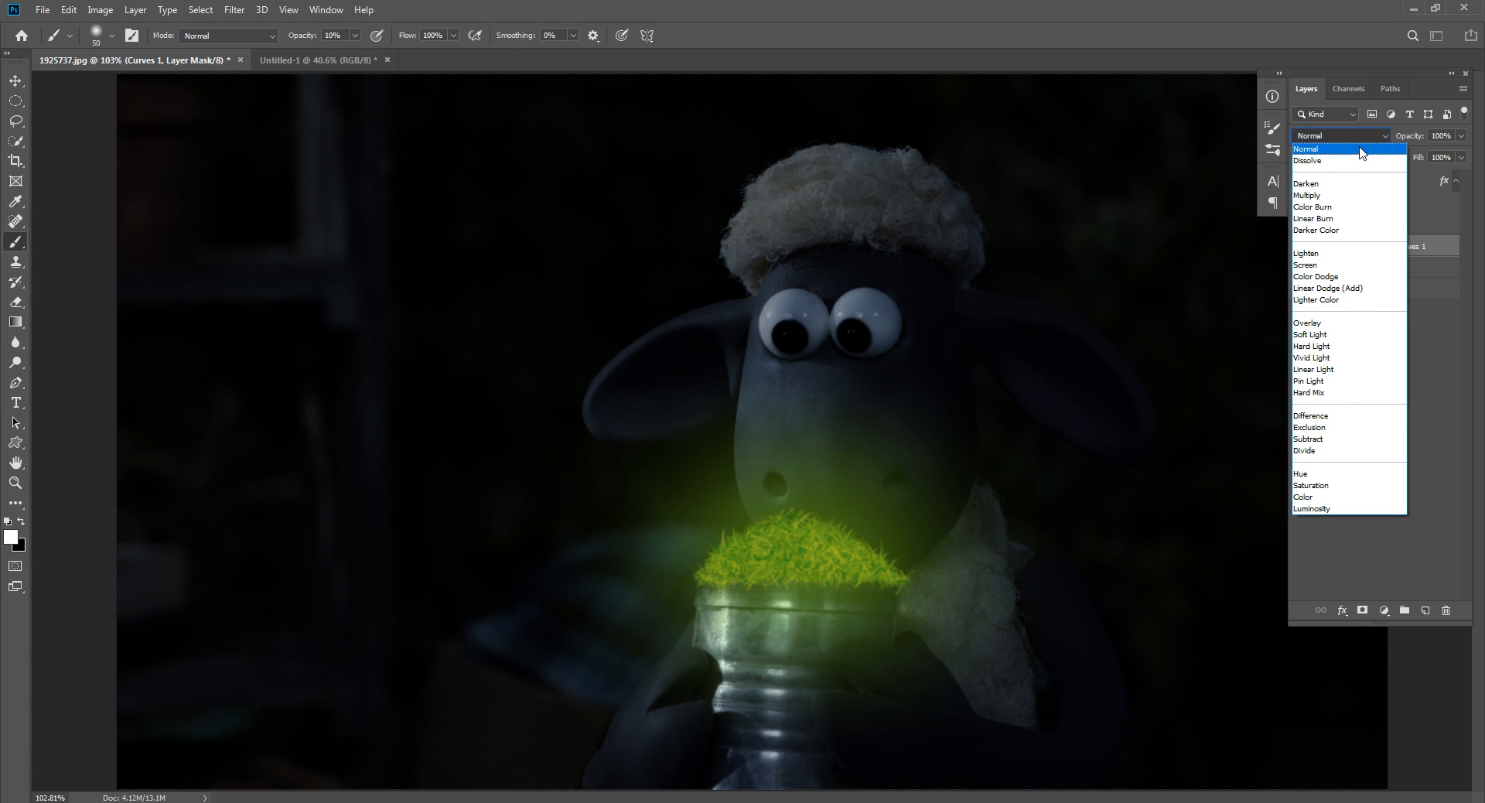
{"action": "left_click", "coordinate": [1320, 148]}
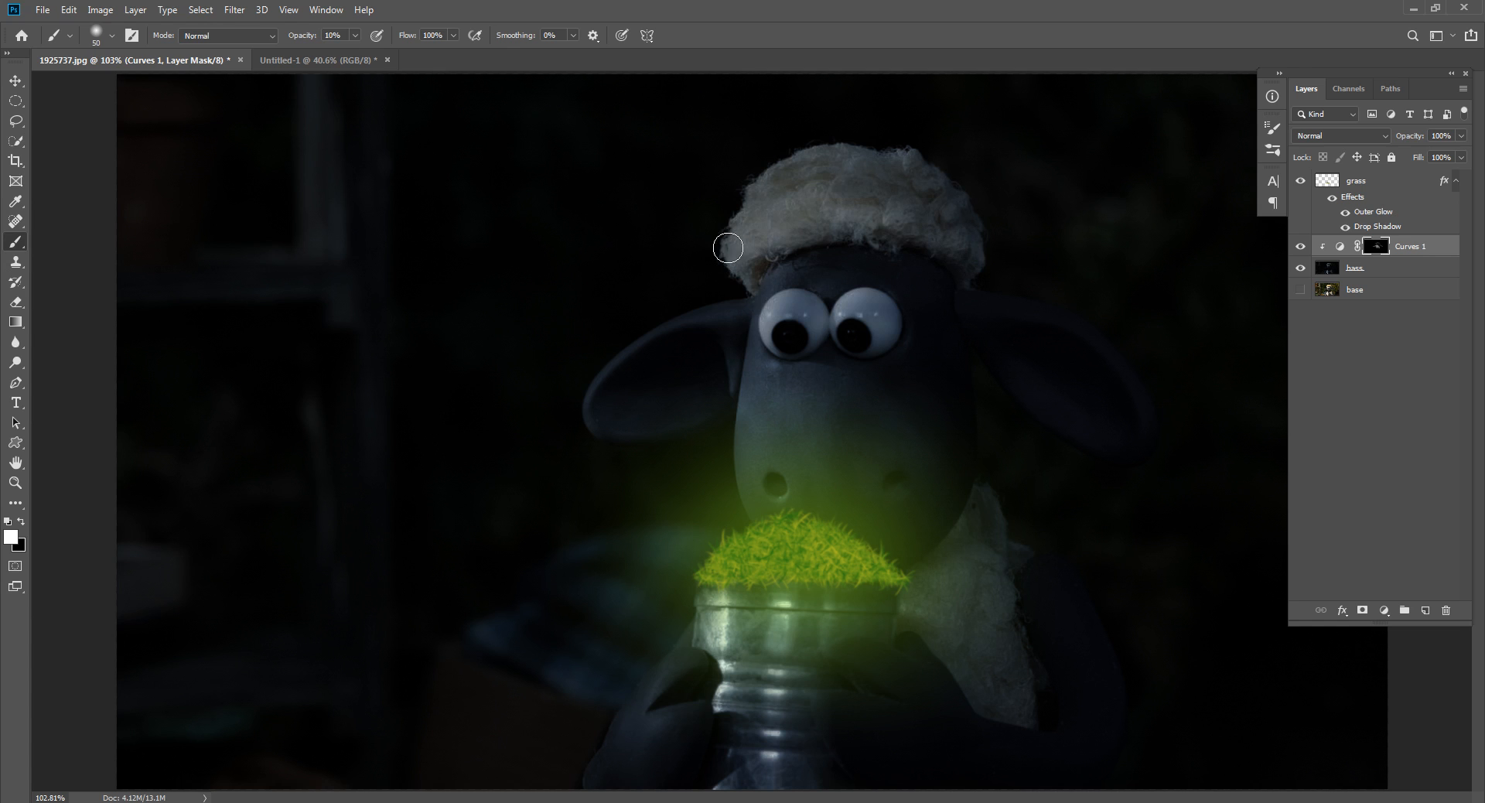
Try brightening the wool on the sheep's head with 10% opacity strokes on the Curves mask.
{"action": "left_click_drag", "start_coordinate": [980, 244], "coordinate": [832, 203]}
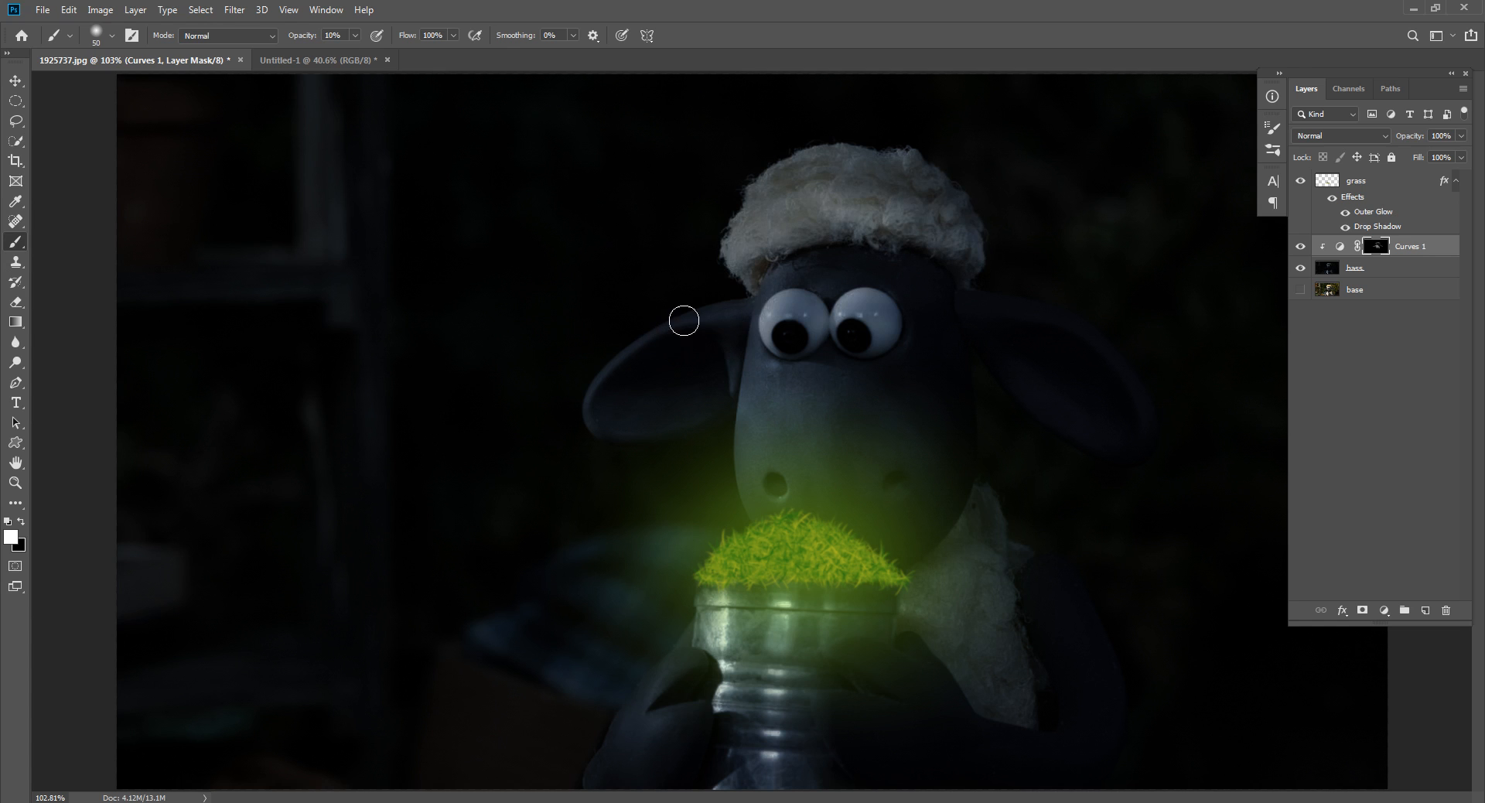
{"action": "key", "text": "ctrl+z"}
{"action": "key", "text": "ctrl+z"}
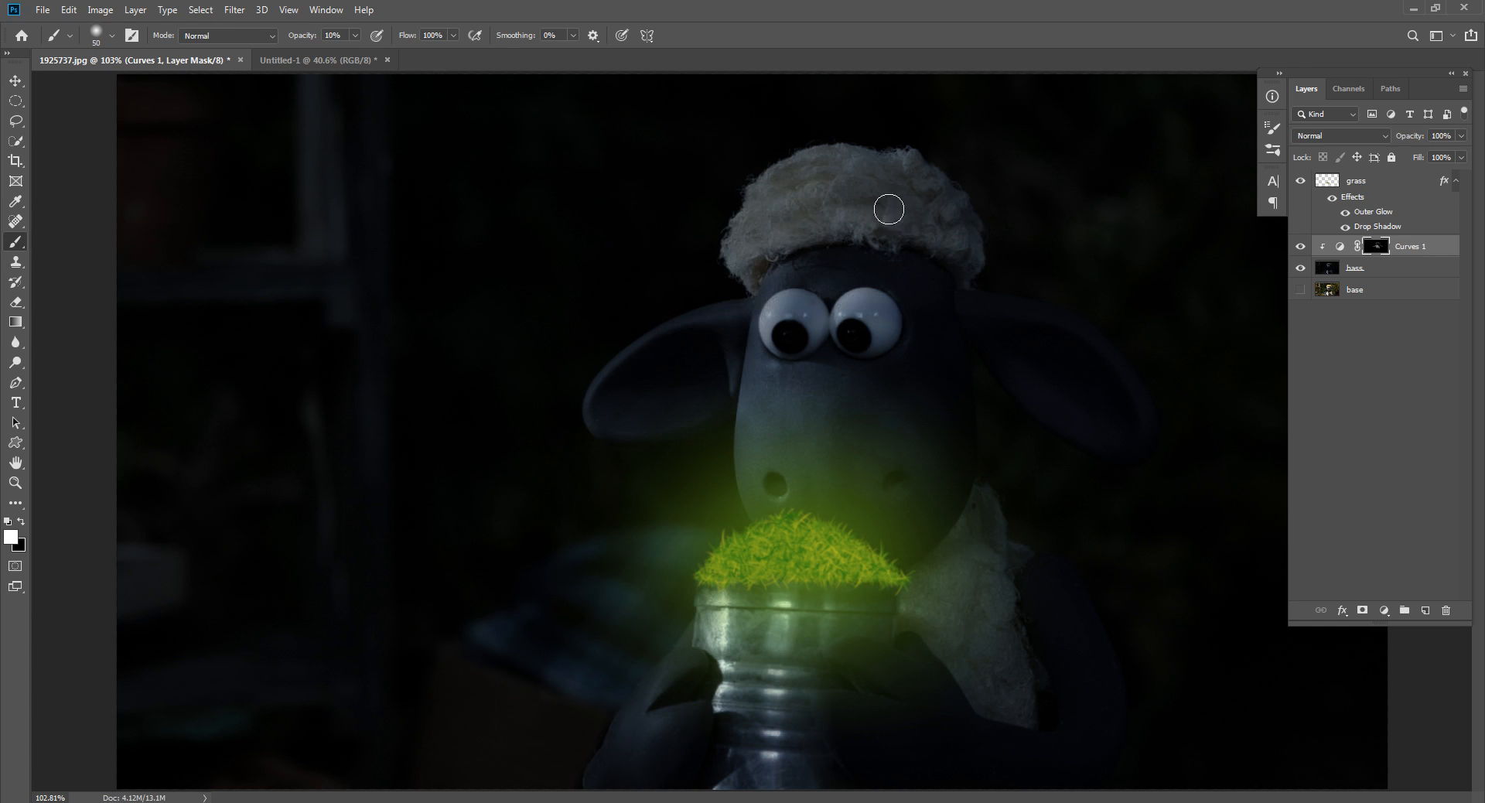
Add a Hue/Saturation adjustment above Curves 1, clip it to the darkened base layer, and try Colorize before leaving it off.
{"action": "left_click", "coordinate": [1384, 611]}
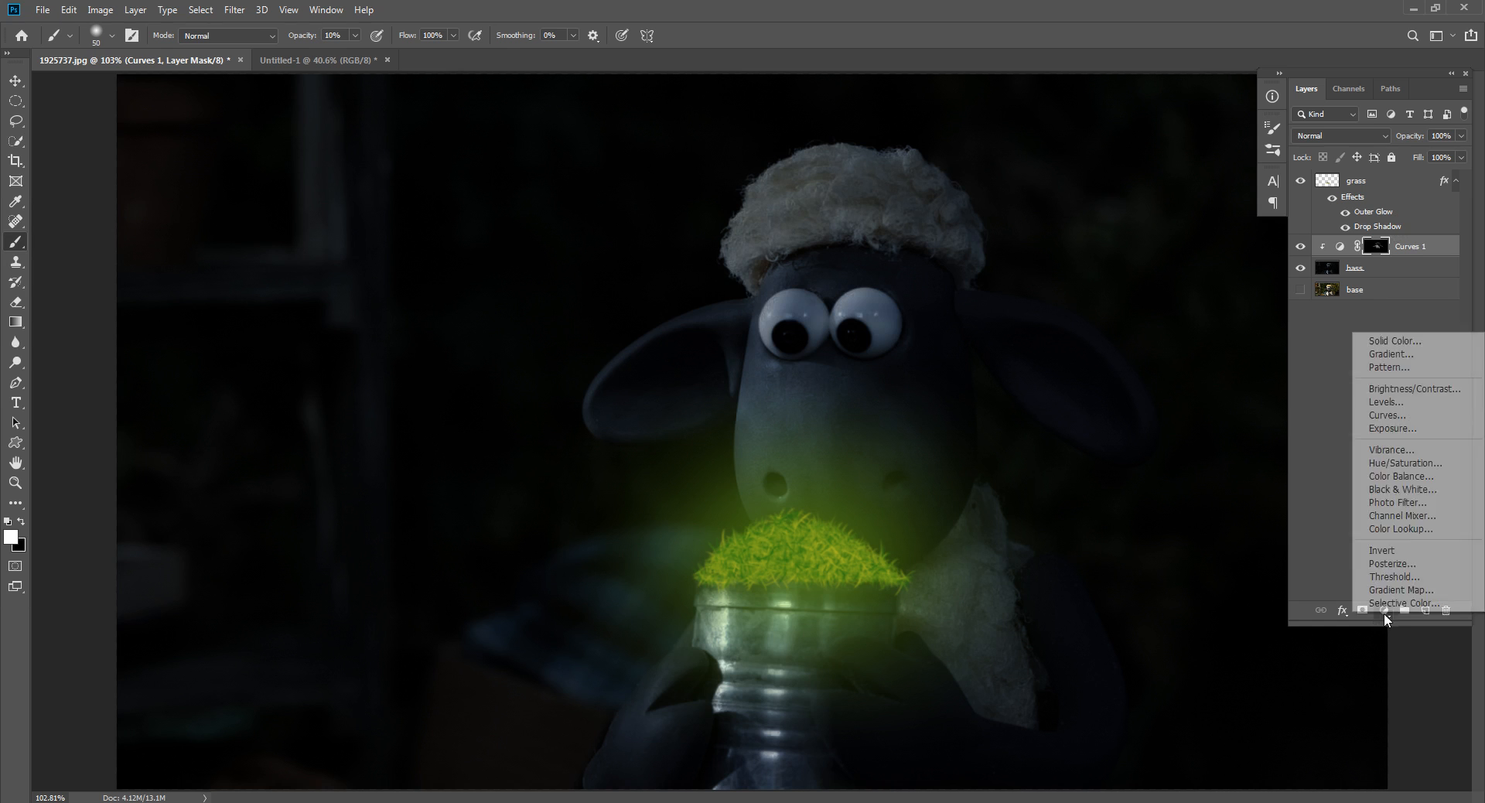
{"action": "left_click", "coordinate": [1396, 464]}
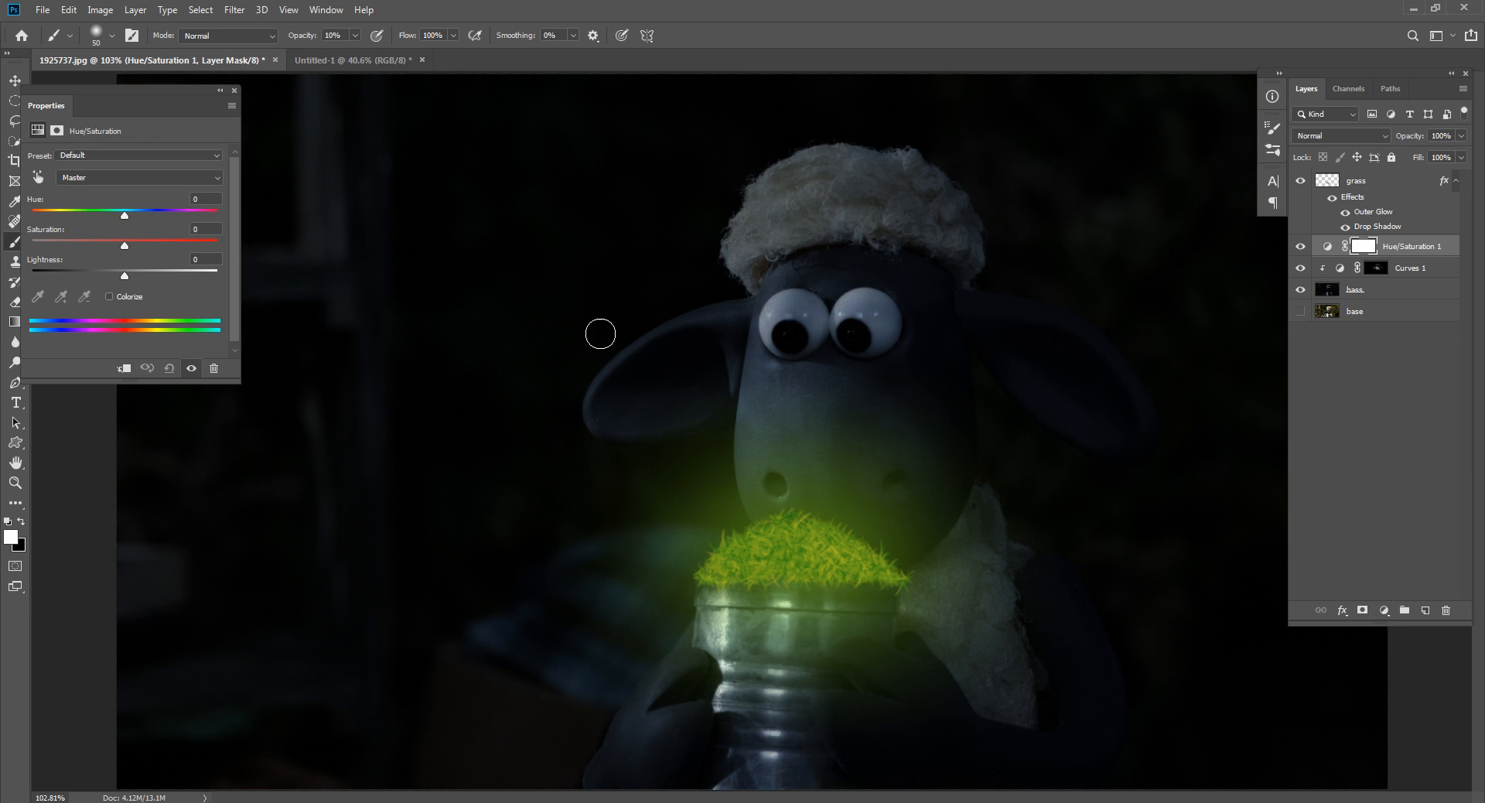
{"action": "left_click", "coordinate": [109, 297]}
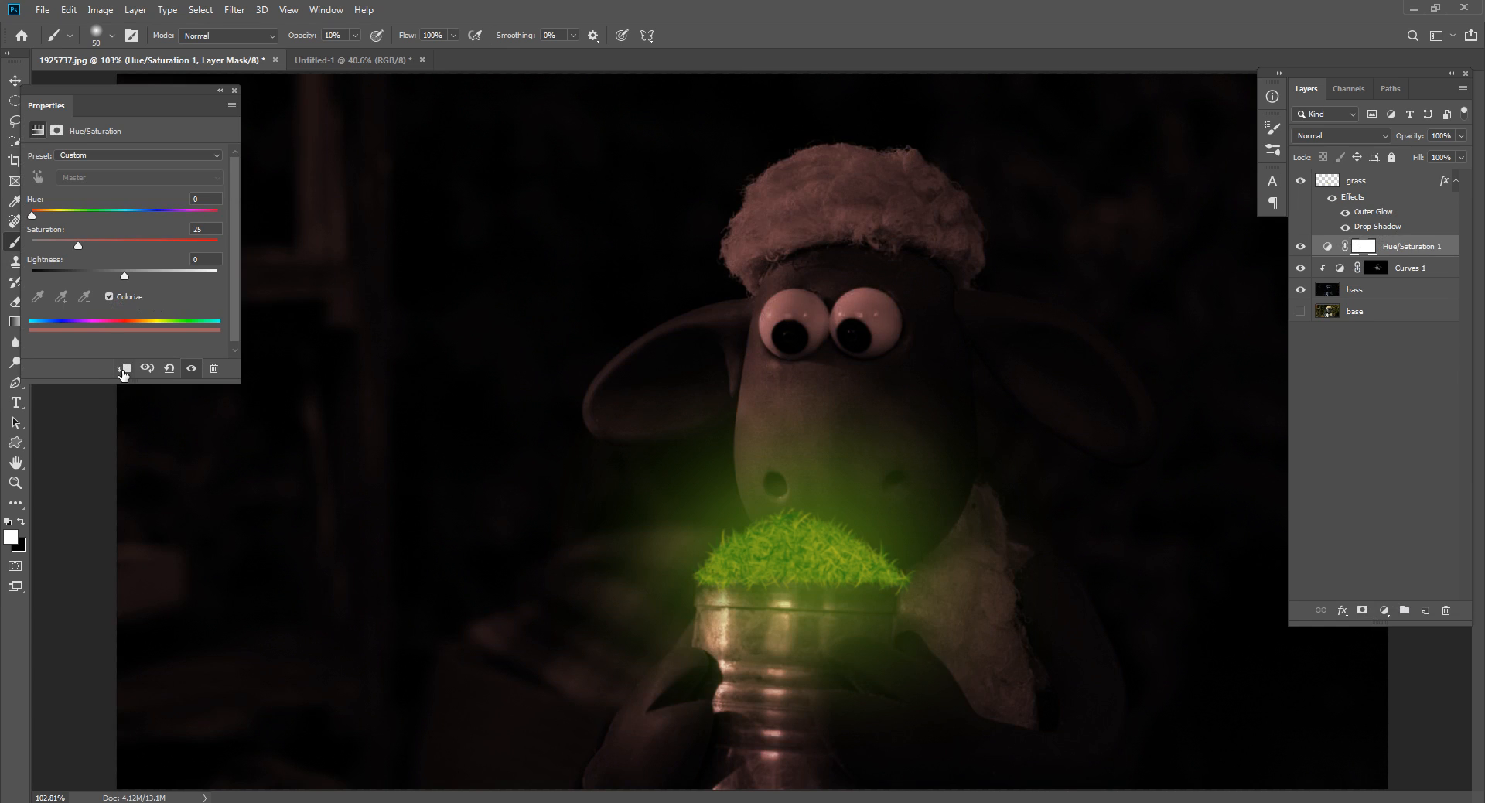
{"action": "left_click", "coordinate": [124, 368]}
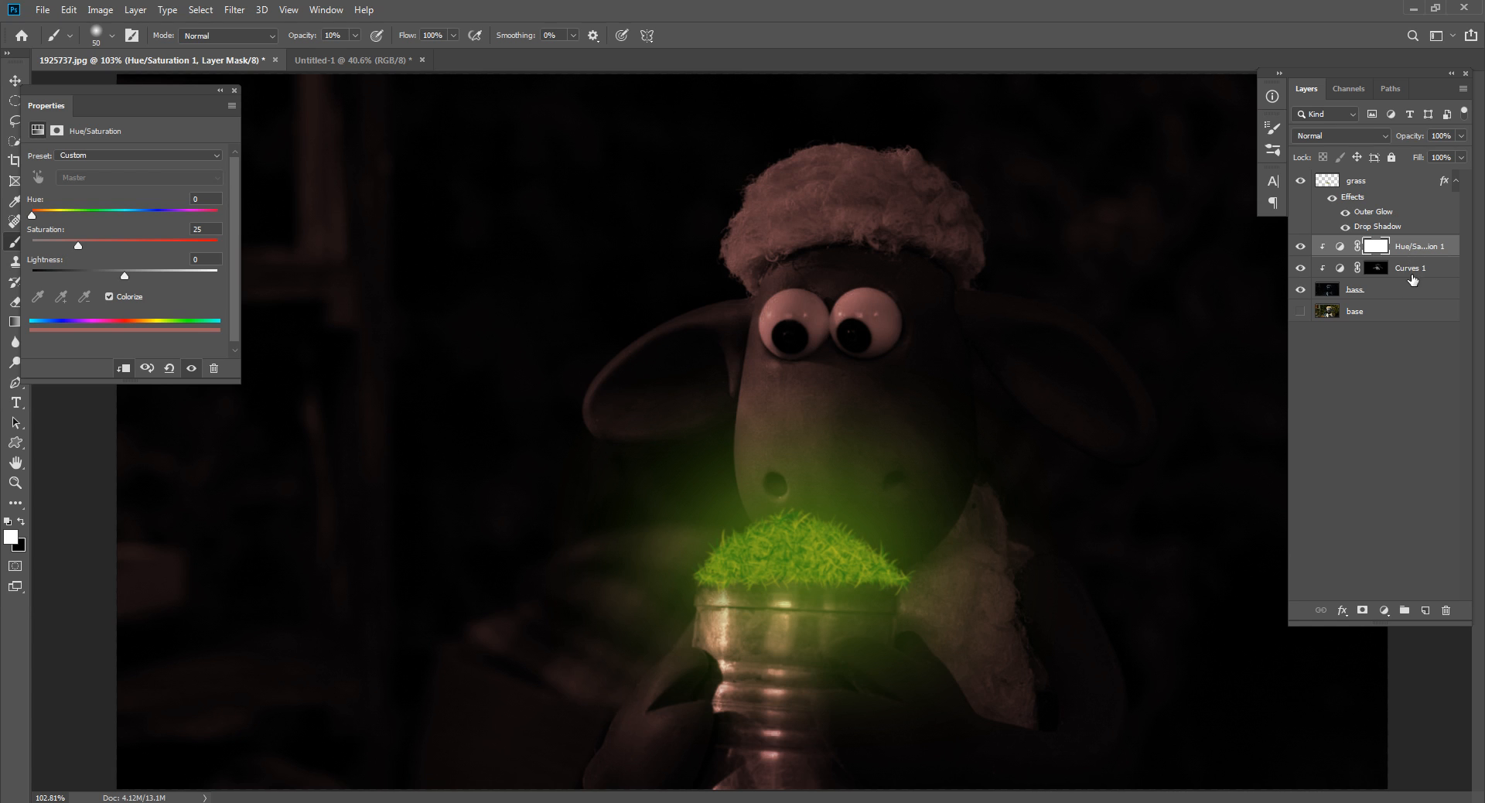
{"action": "left_click", "coordinate": [108, 296]}
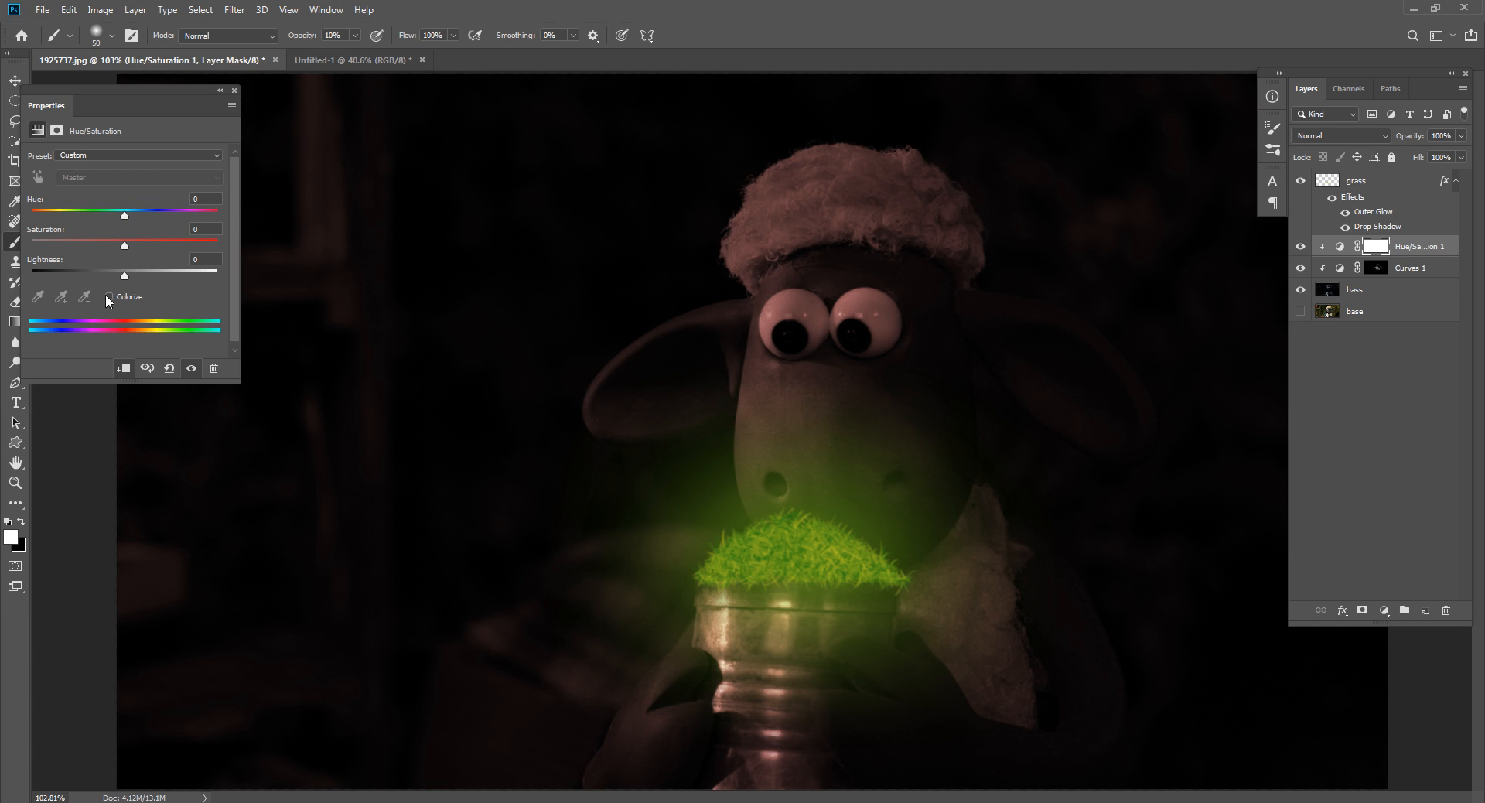
{"action": "left_click", "coordinate": [124, 368]}
{"action": "left_click", "coordinate": [124, 369]}
{"action": "left_click", "coordinate": [114, 294]}
{"action": "scroll", "coordinate": [887, 384], "scroll_direction": "down", "scroll_amount": 5}
{"action": "scroll", "coordinate": [829, 363], "scroll_direction": "up", "scroll_amount": 3}
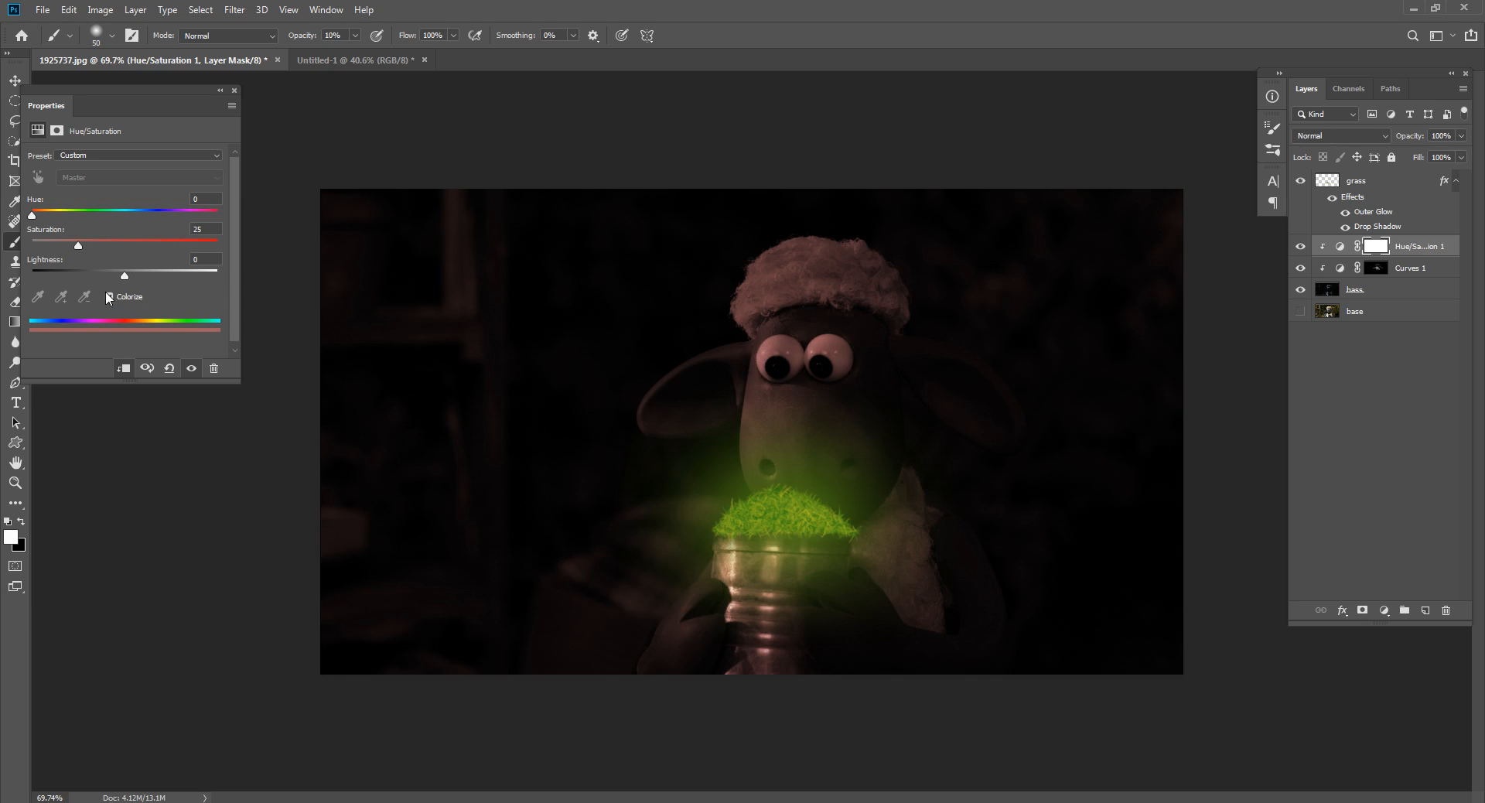
{"action": "left_click", "coordinate": [109, 295]}
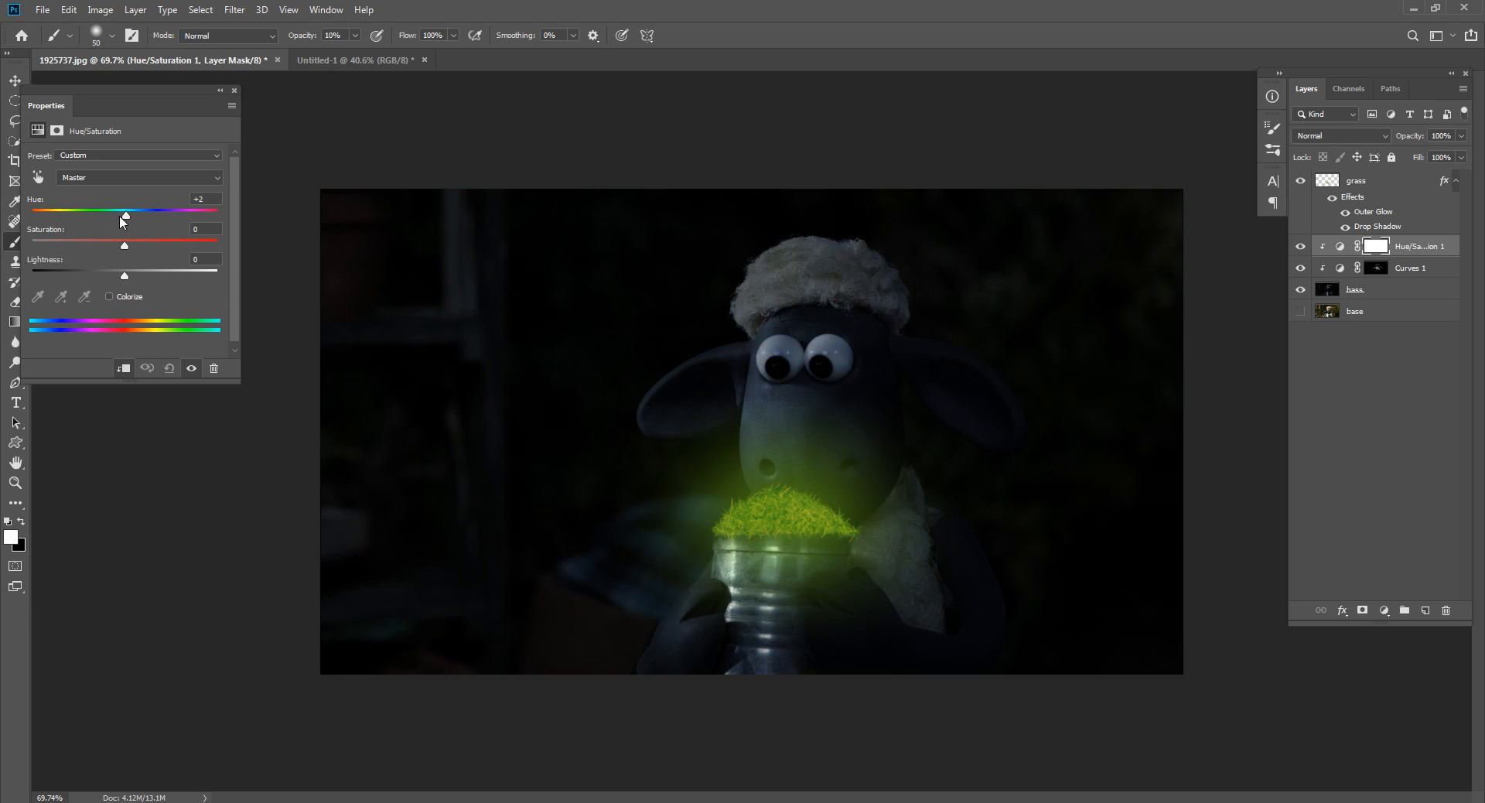
Shift the clipped Hue/Saturation adjustment to Hue -34 and Saturation +6.
{"action": "left_click_drag", "start_coordinate": [122, 222], "coordinate": [86, 220]}
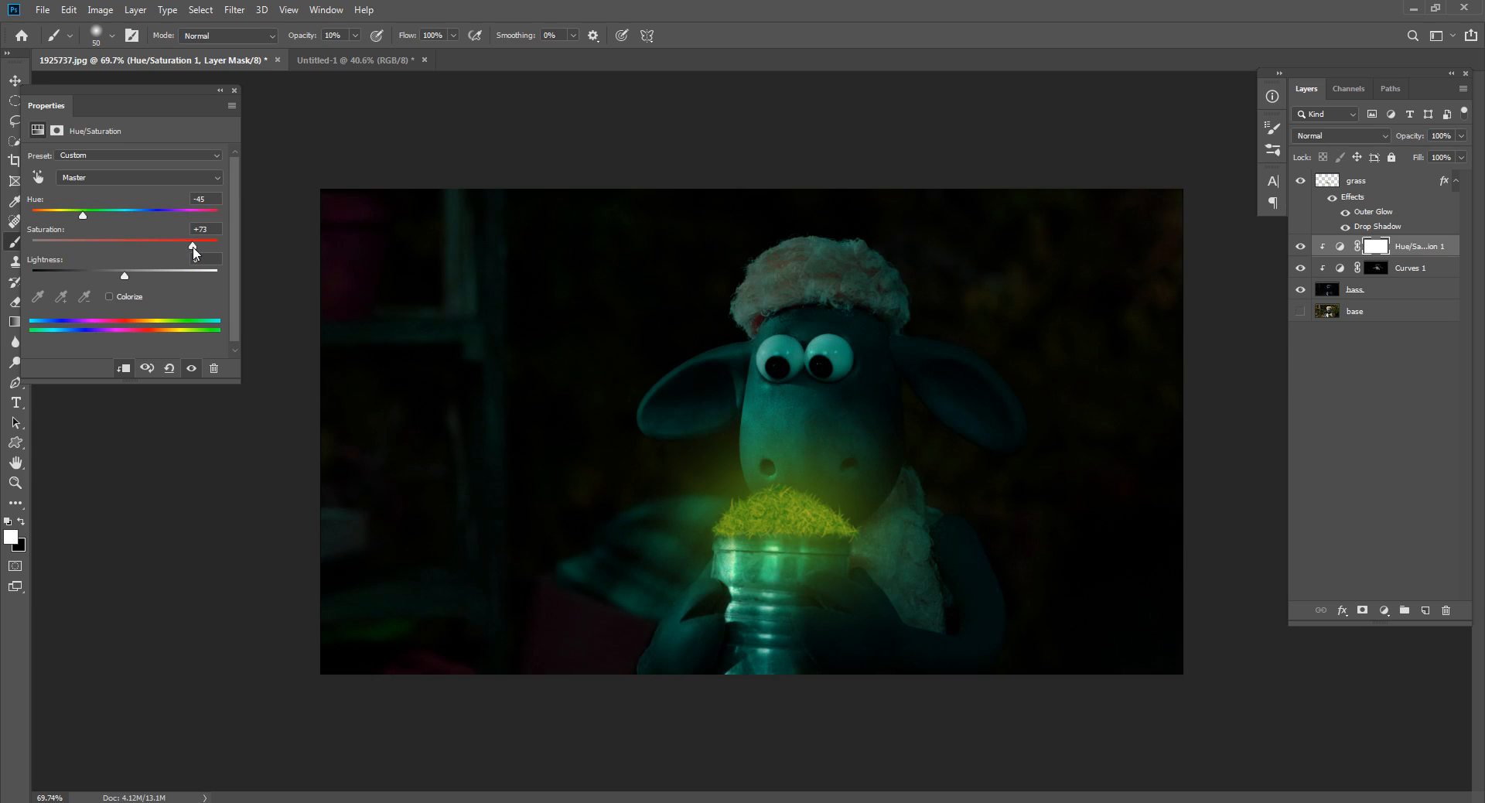
{"action": "mouse_move", "coordinate": [158, 249]}
{"action": "left_mouse_down"}
{"action": "mouse_move", "coordinate": [95, 213]}
{"action": "mouse_move", "coordinate": [113, 213]}
{"action": "mouse_move", "coordinate": [95, 221]}
{"action": "left_mouse_up"}
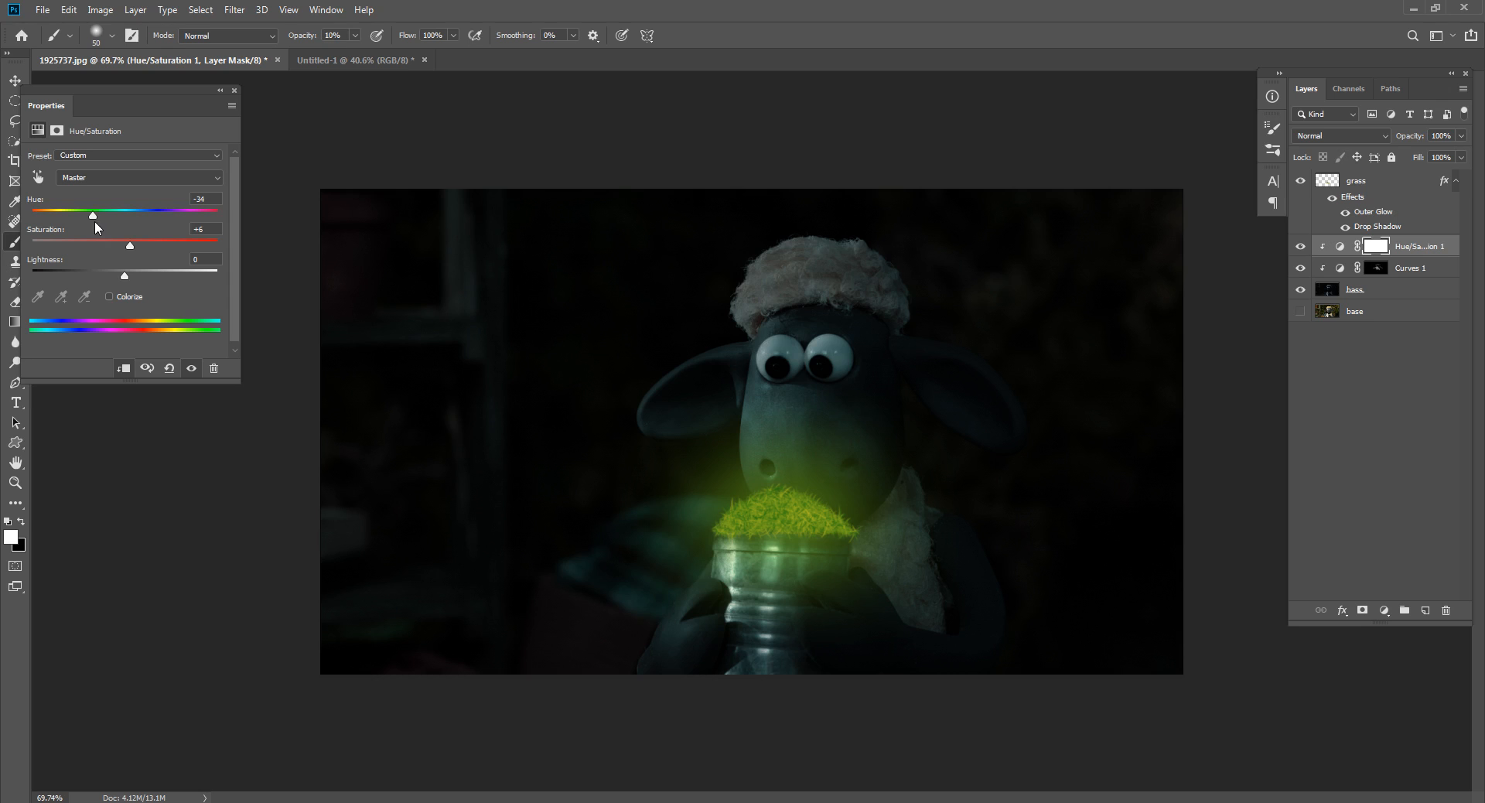
{"action": "left_click", "coordinate": [234, 91]}
Try the Linear Dodge (Add) blend mode on the Hue/Saturation adjustment and return it to Normal.
{"action": "scroll", "coordinate": [734, 320], "scroll_direction": "up", "scroll_amount": 3}
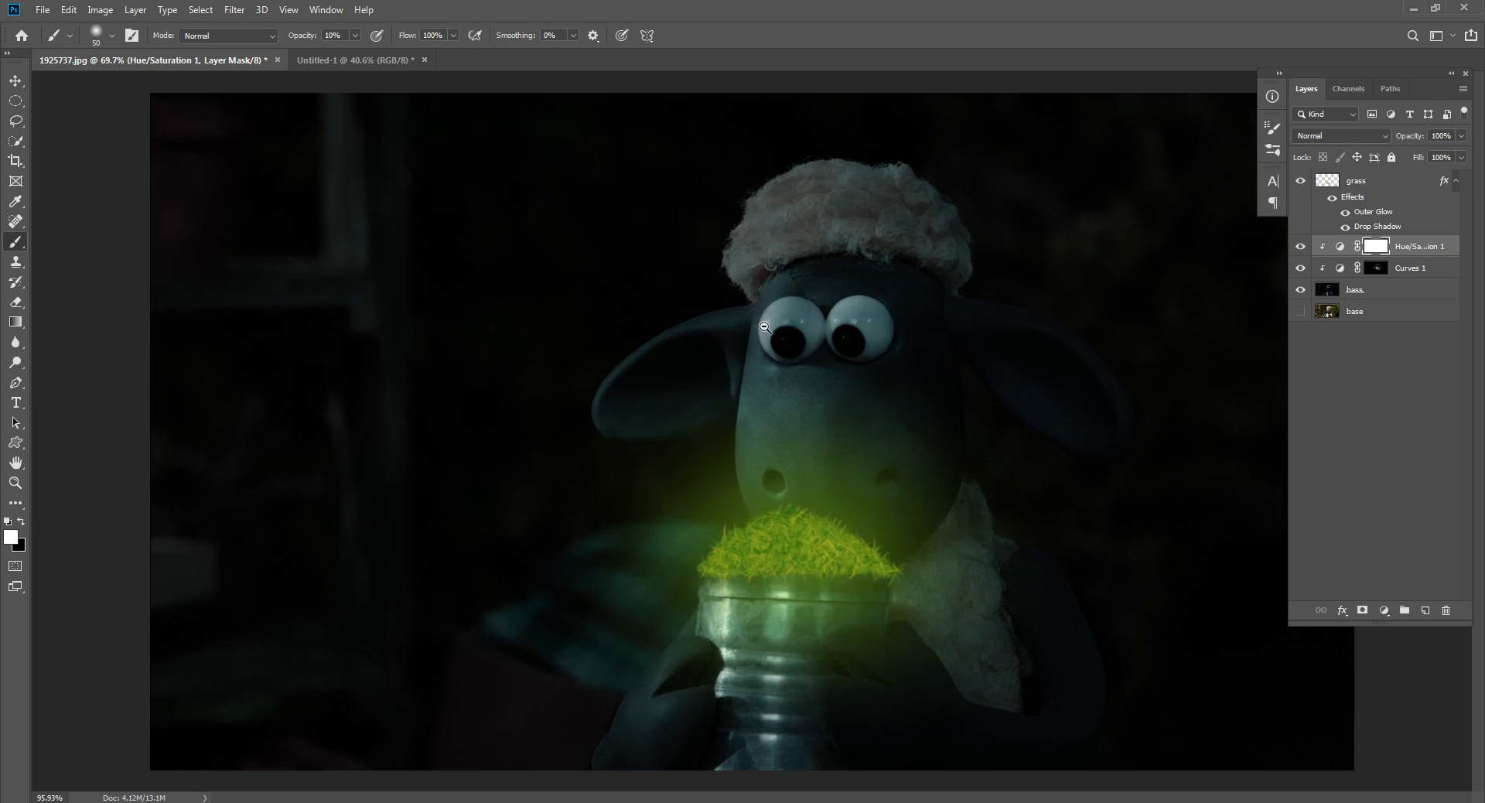
{"action": "left_click", "coordinate": [1369, 133]}
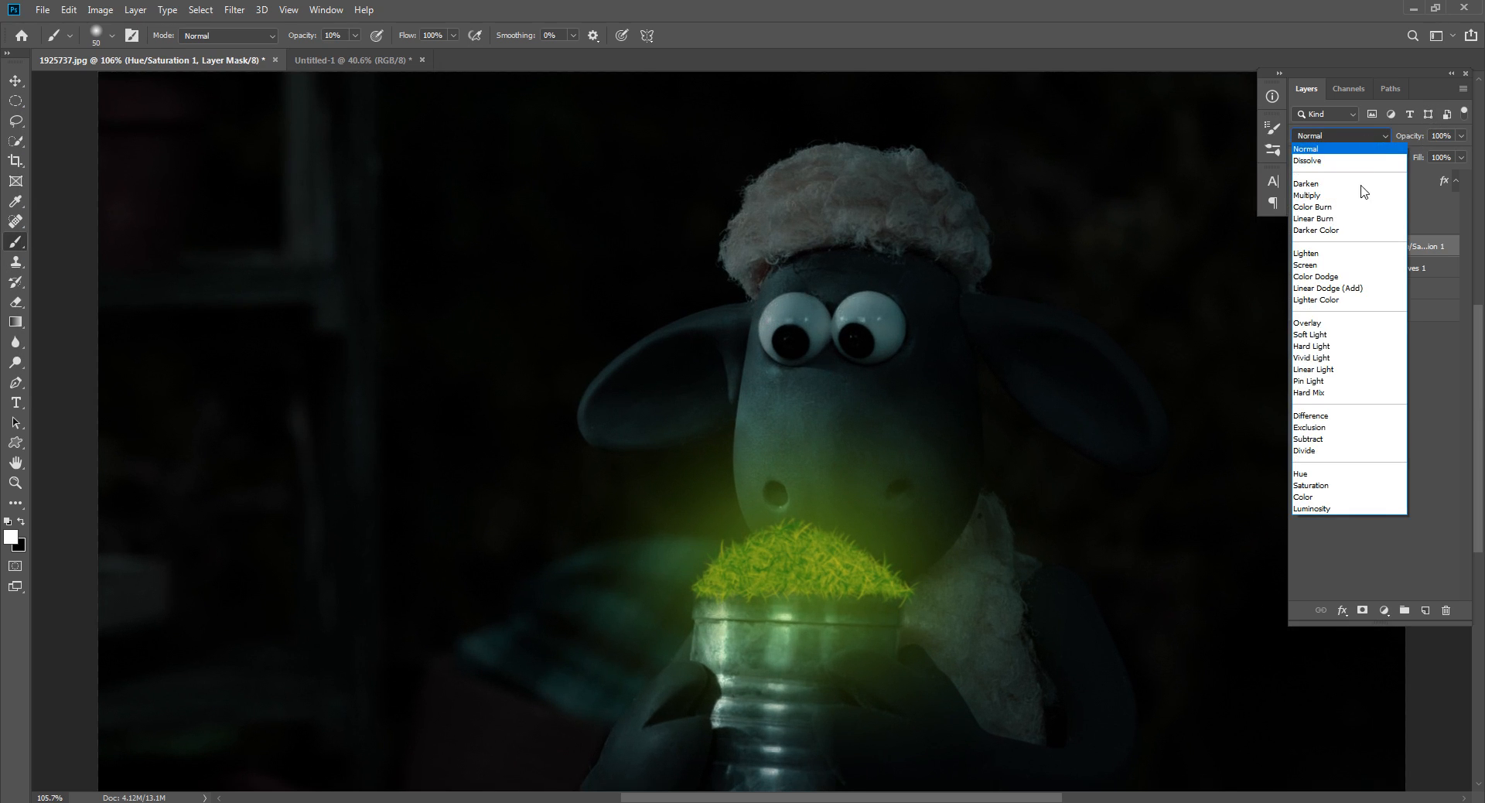
{"action": "left_click", "coordinate": [1349, 286]}
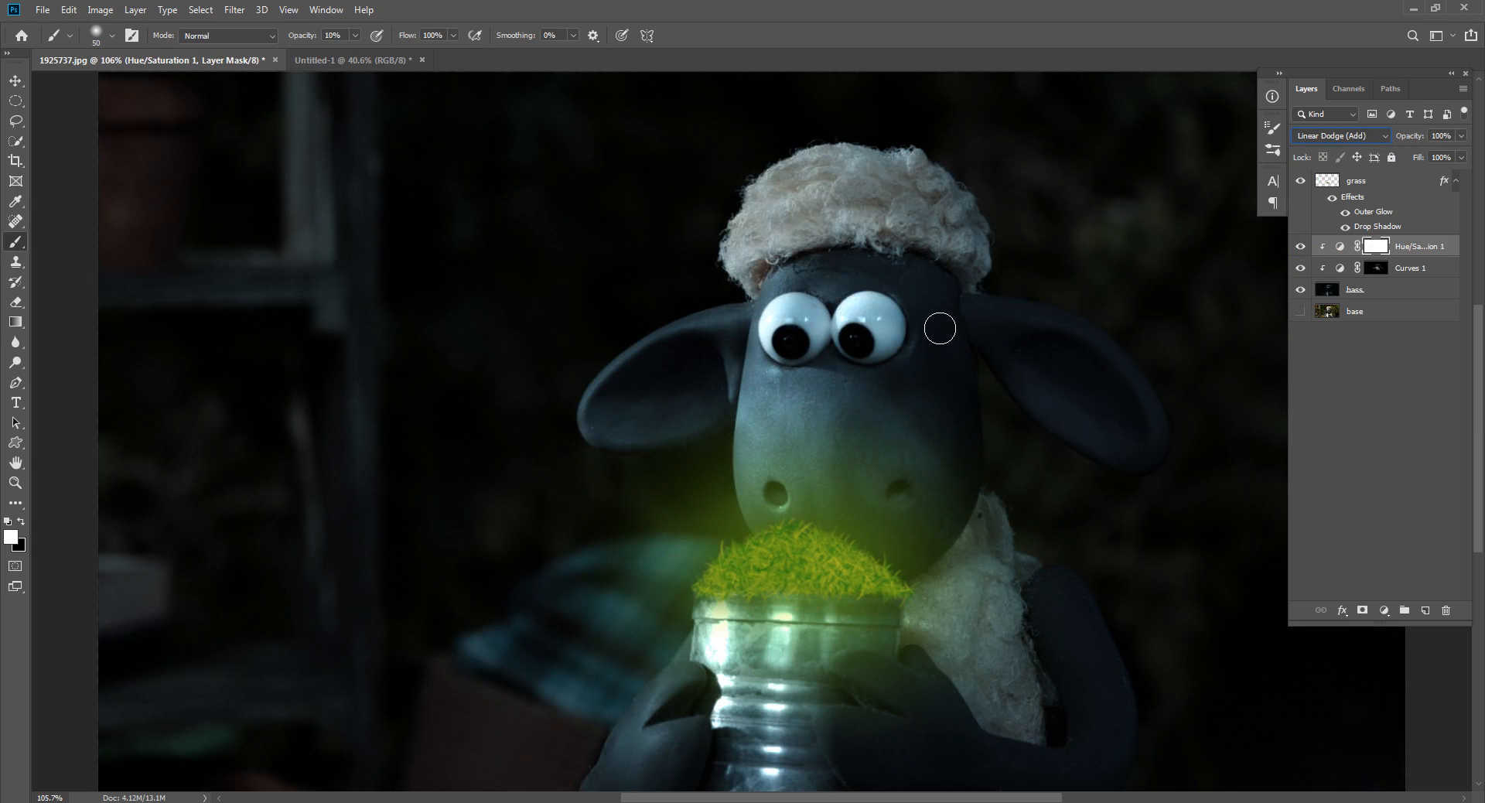
{"action": "left_click", "coordinate": [1364, 128]}
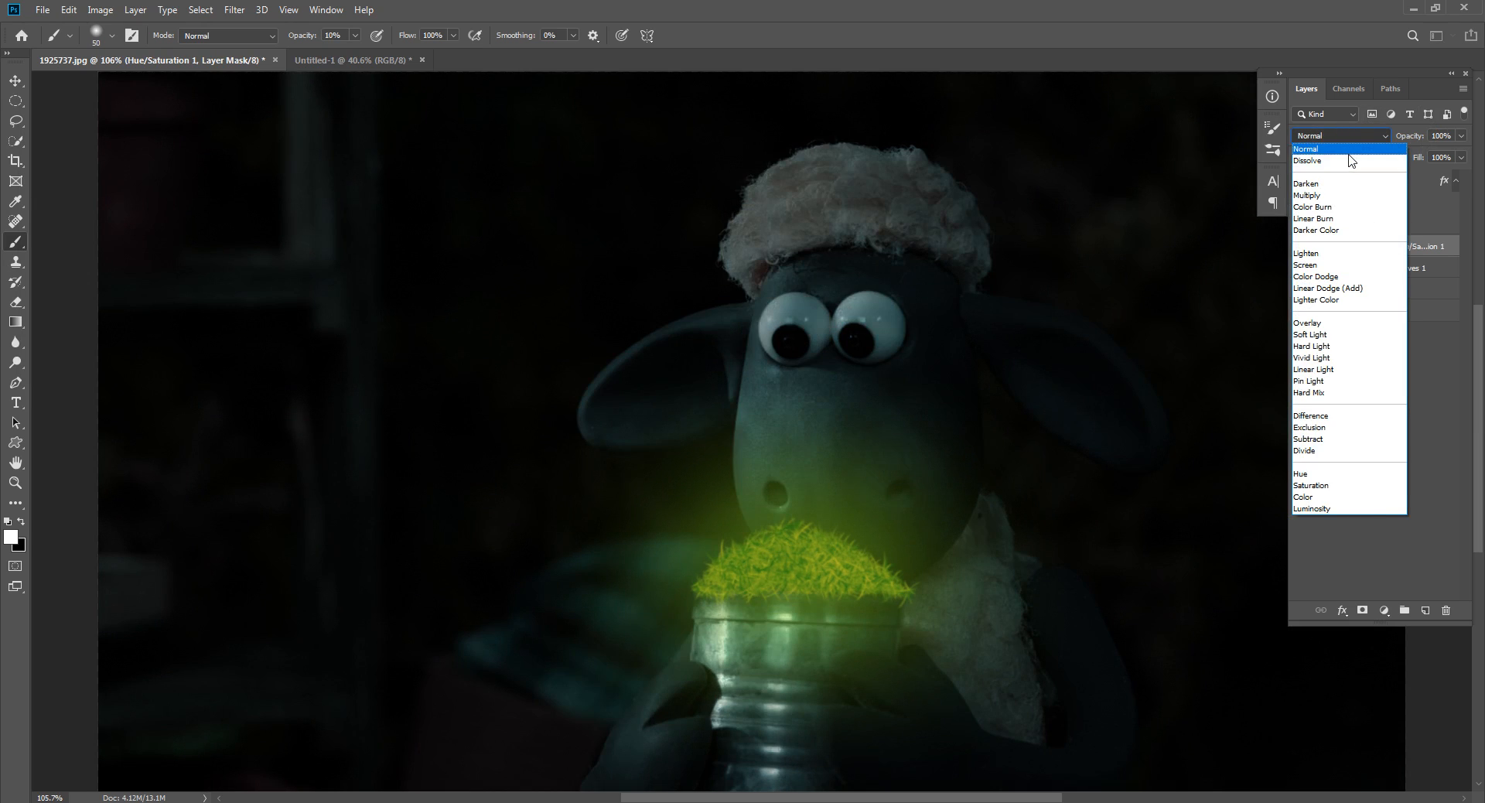
{"action": "left_click", "coordinate": [1349, 155]}
{"action": "scroll", "coordinate": [932, 365], "scroll_direction": "down", "scroll_amount": 3}
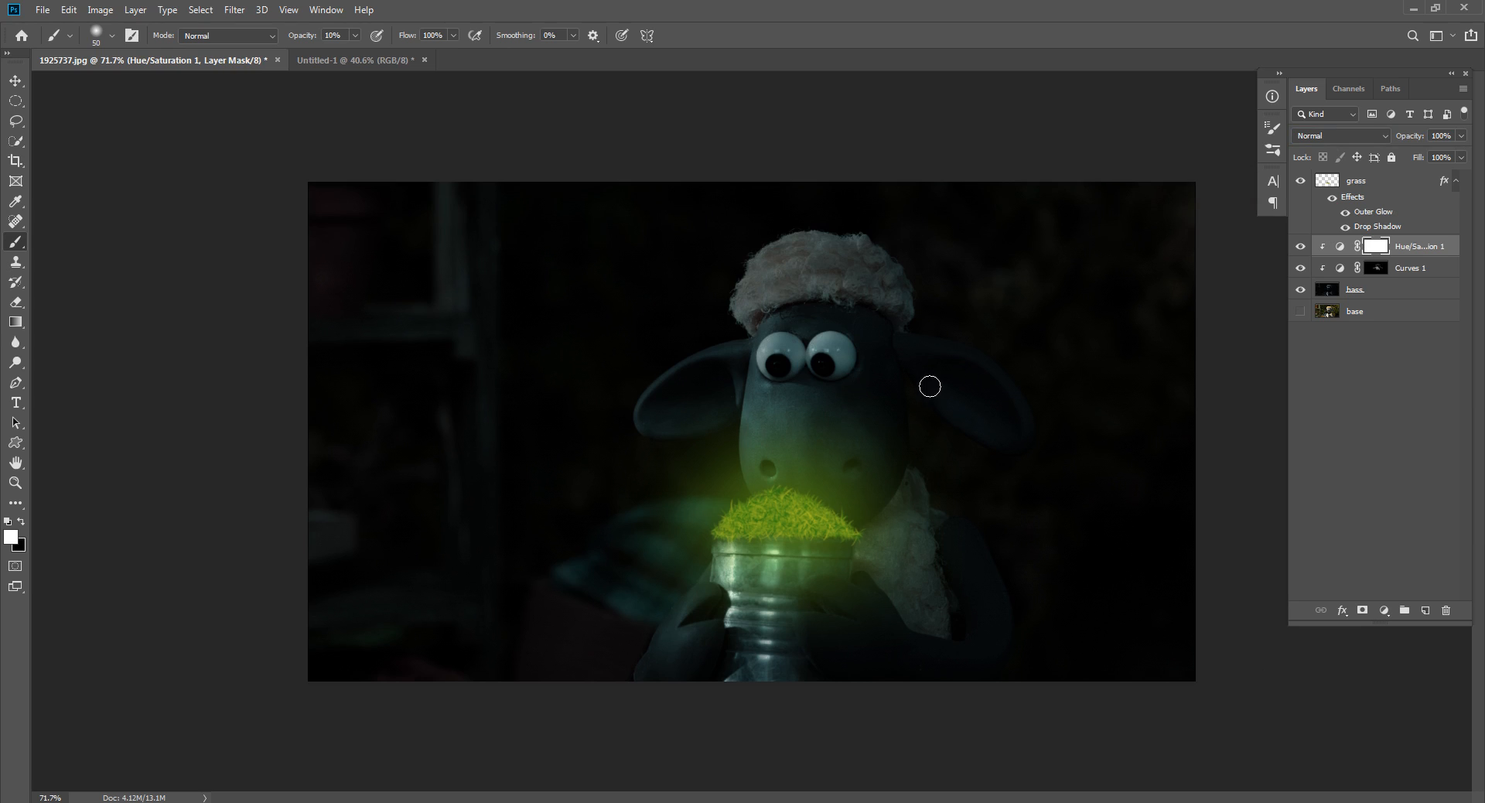
Add a second Hue/Saturation adjustment on top of the layer stack with Colorize on, Hue 117 and Saturation 57.
{"action": "scroll", "coordinate": [930, 386], "scroll_direction": "up", "scroll_amount": 5}
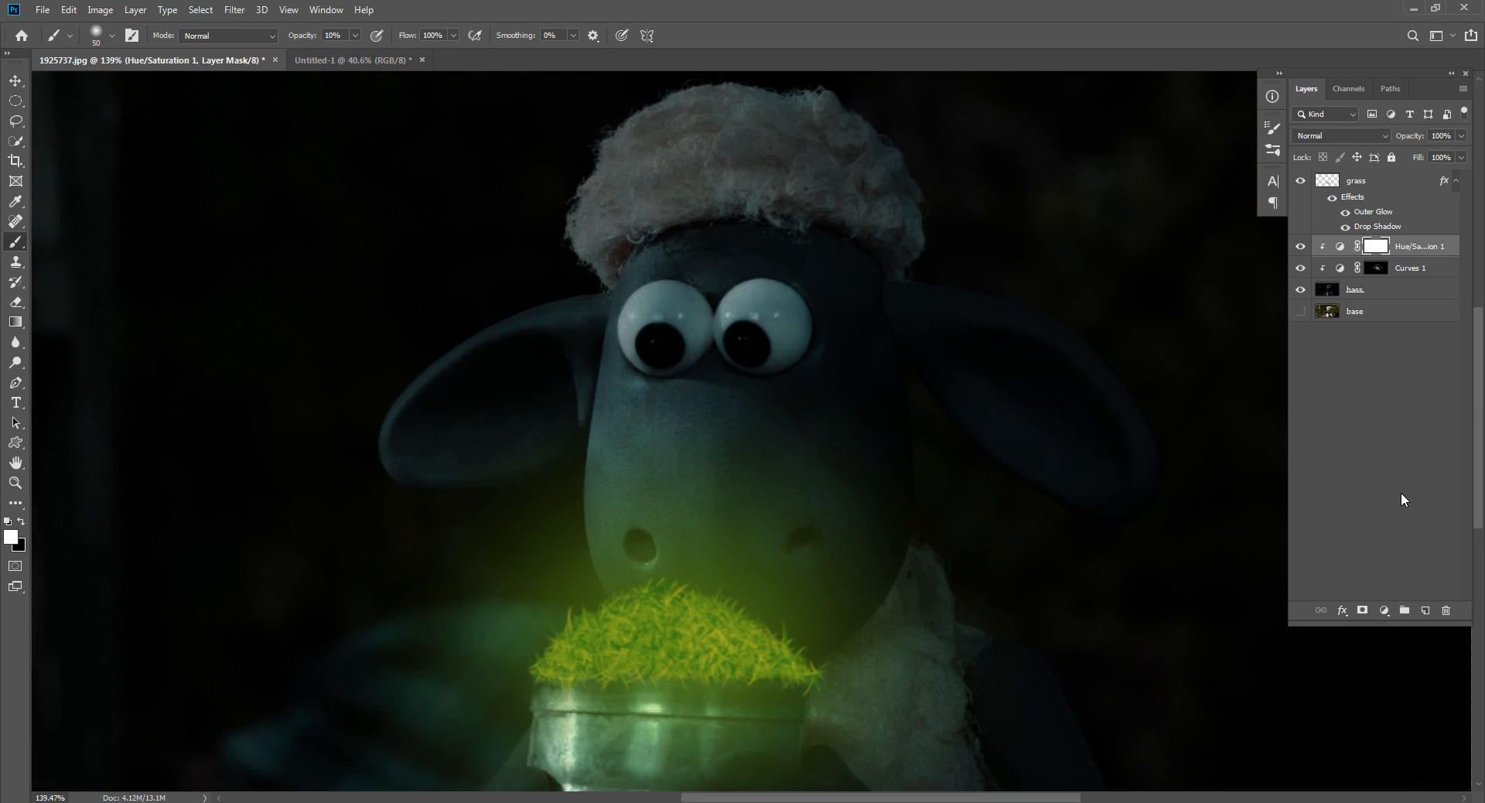
{"action": "left_click", "coordinate": [1400, 491]}
{"action": "left_click", "coordinate": [1384, 611]}
{"action": "left_click", "coordinate": [1396, 460]}
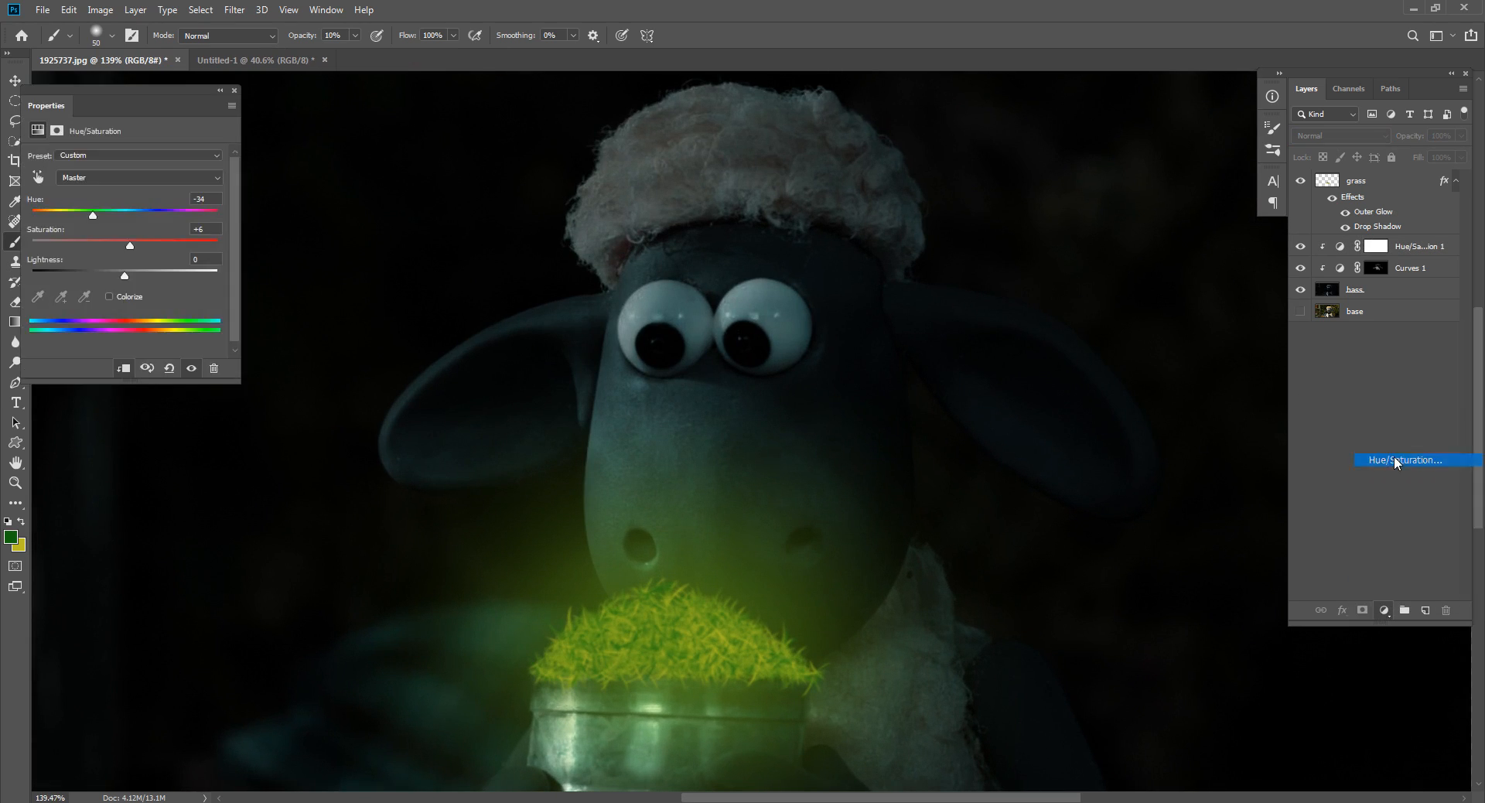
{"action": "left_click", "coordinate": [108, 297]}
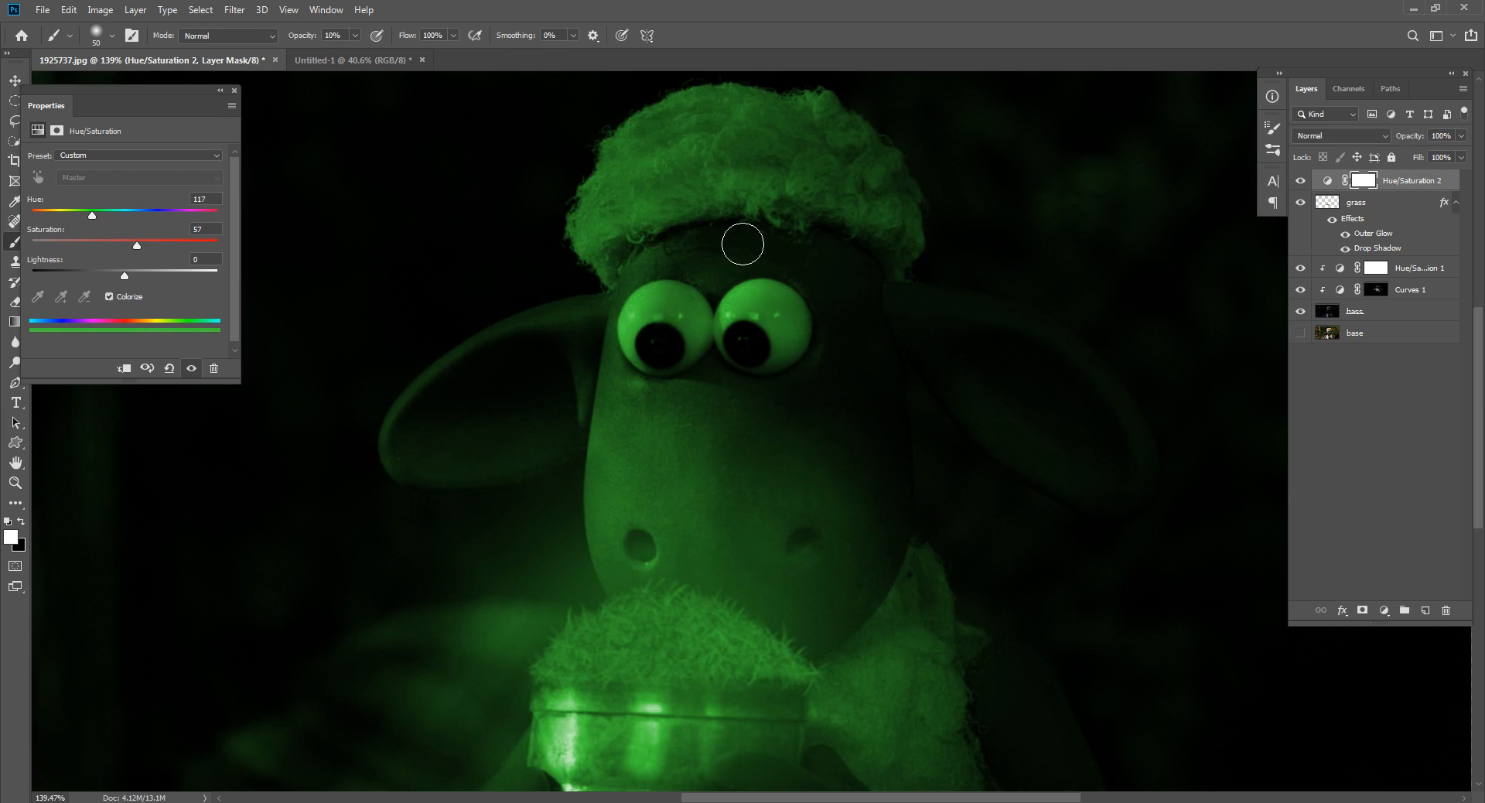
{"action": "left_click", "coordinate": [234, 91]}
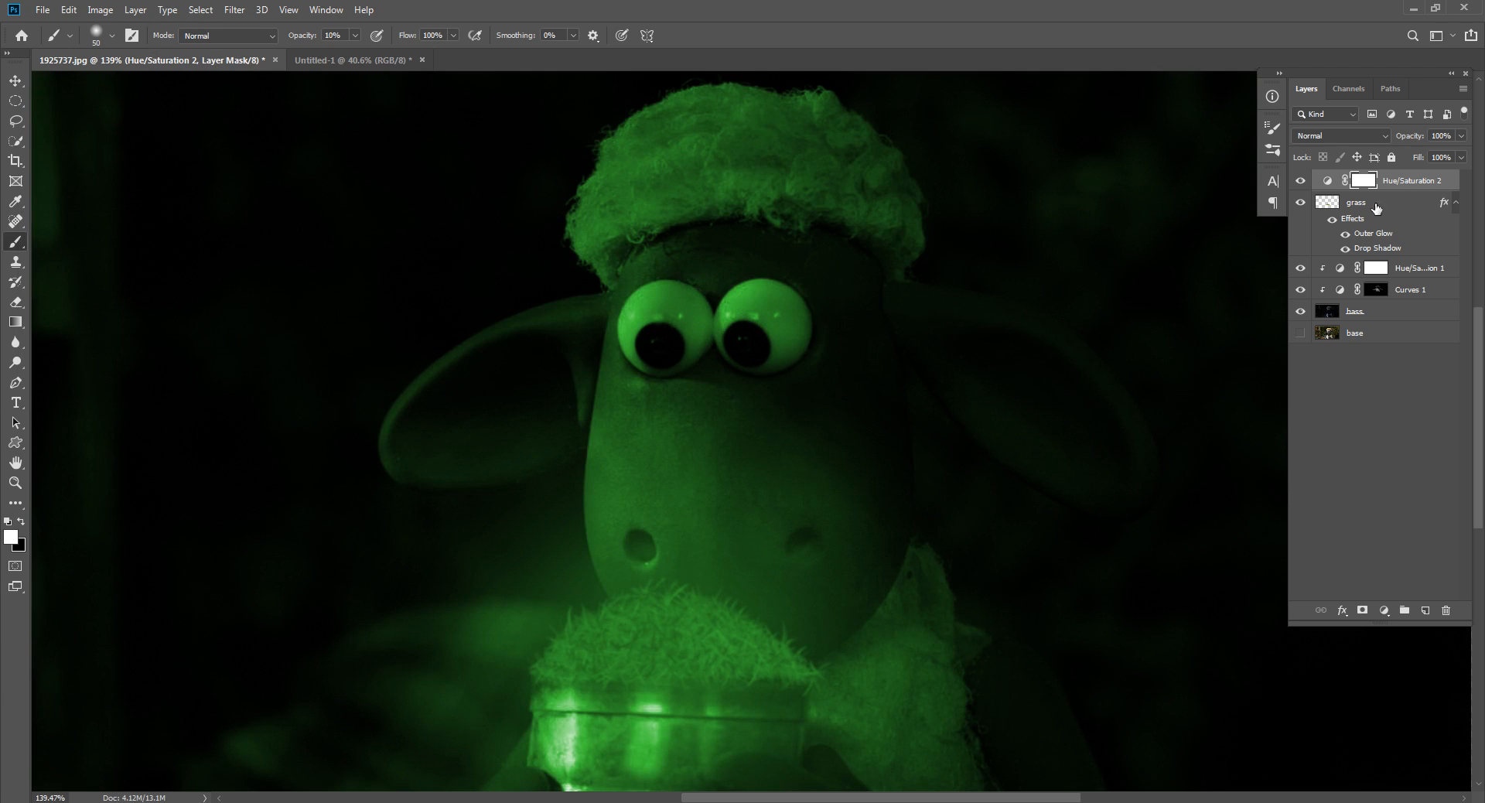
Move the green Hue/Saturation adjustment between Hue/Saturation 1 and Curves 1 and invert its mask to black.
{"action": "left_click_drag", "start_coordinate": [1388, 181], "coordinate": [1383, 277]}
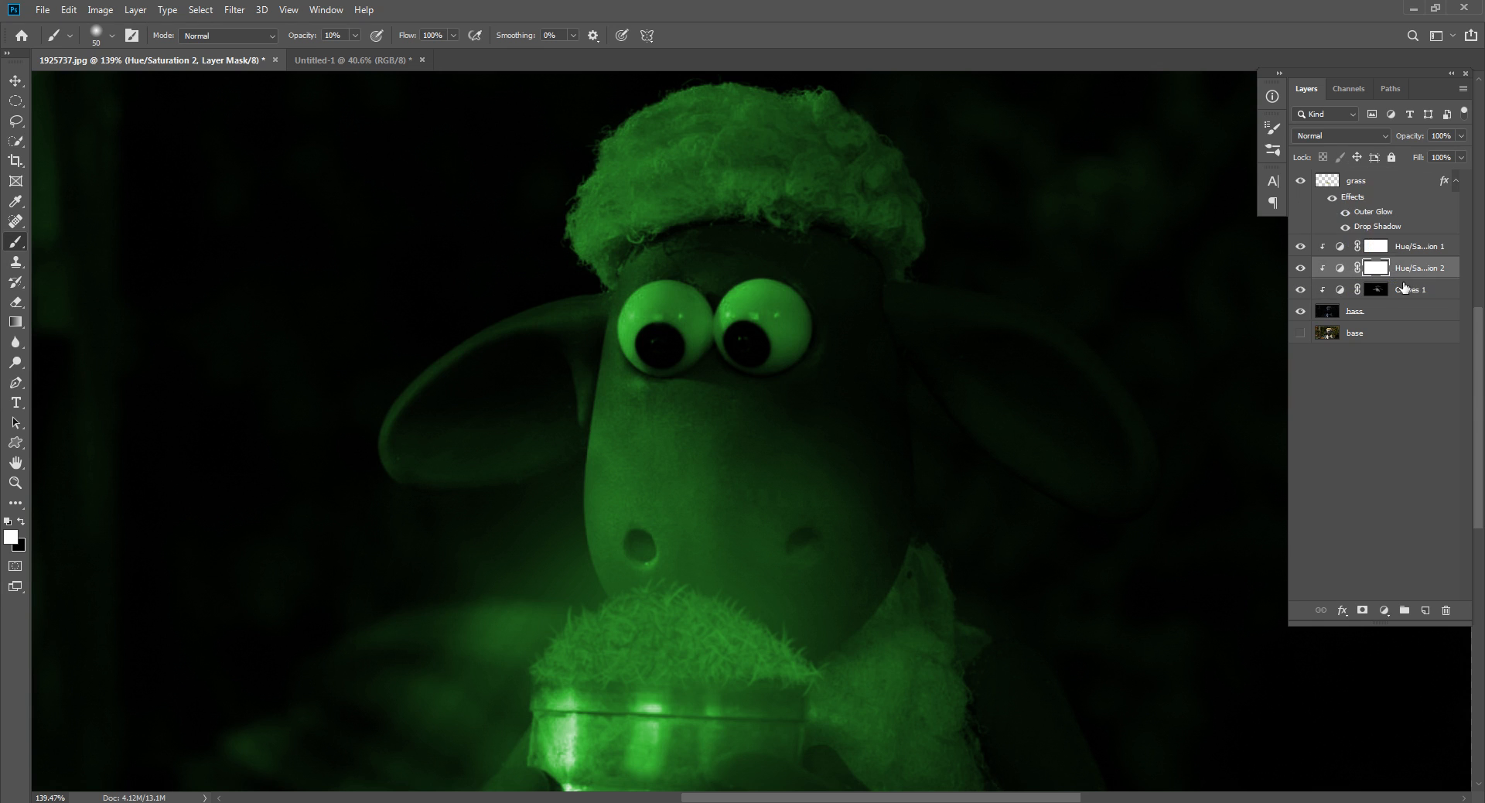
{"action": "key", "text": "ctrl+i"}
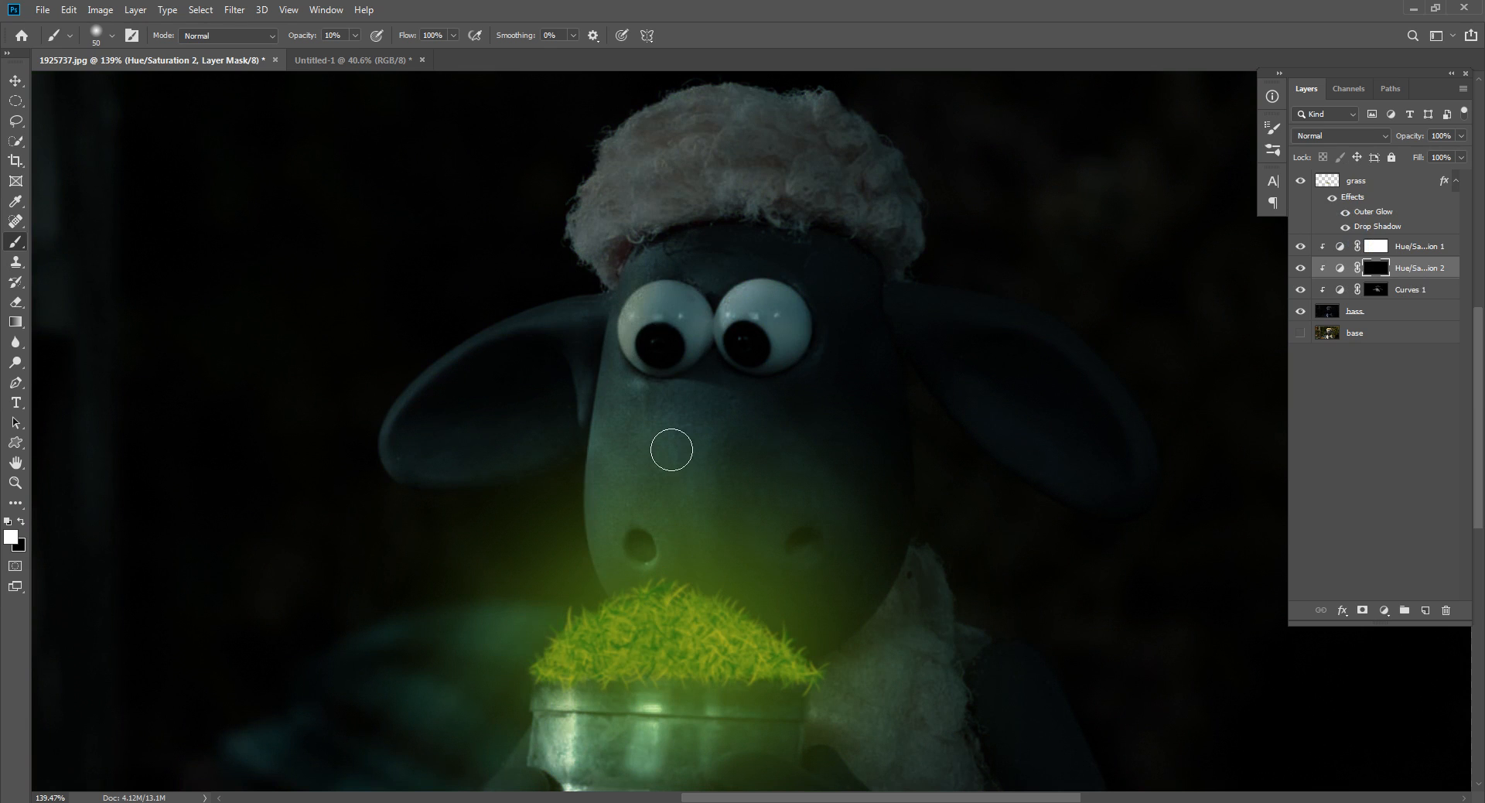
Paint white on the green adjustment's mask at 10% opacity, enlarging the brush to 70 px, to tint the sheep's face and ear.
{"action": "left_click", "coordinate": [644, 285]}
{"action": "key", "text": "bracketright"}
{"action": "key", "text": "bracketright"}
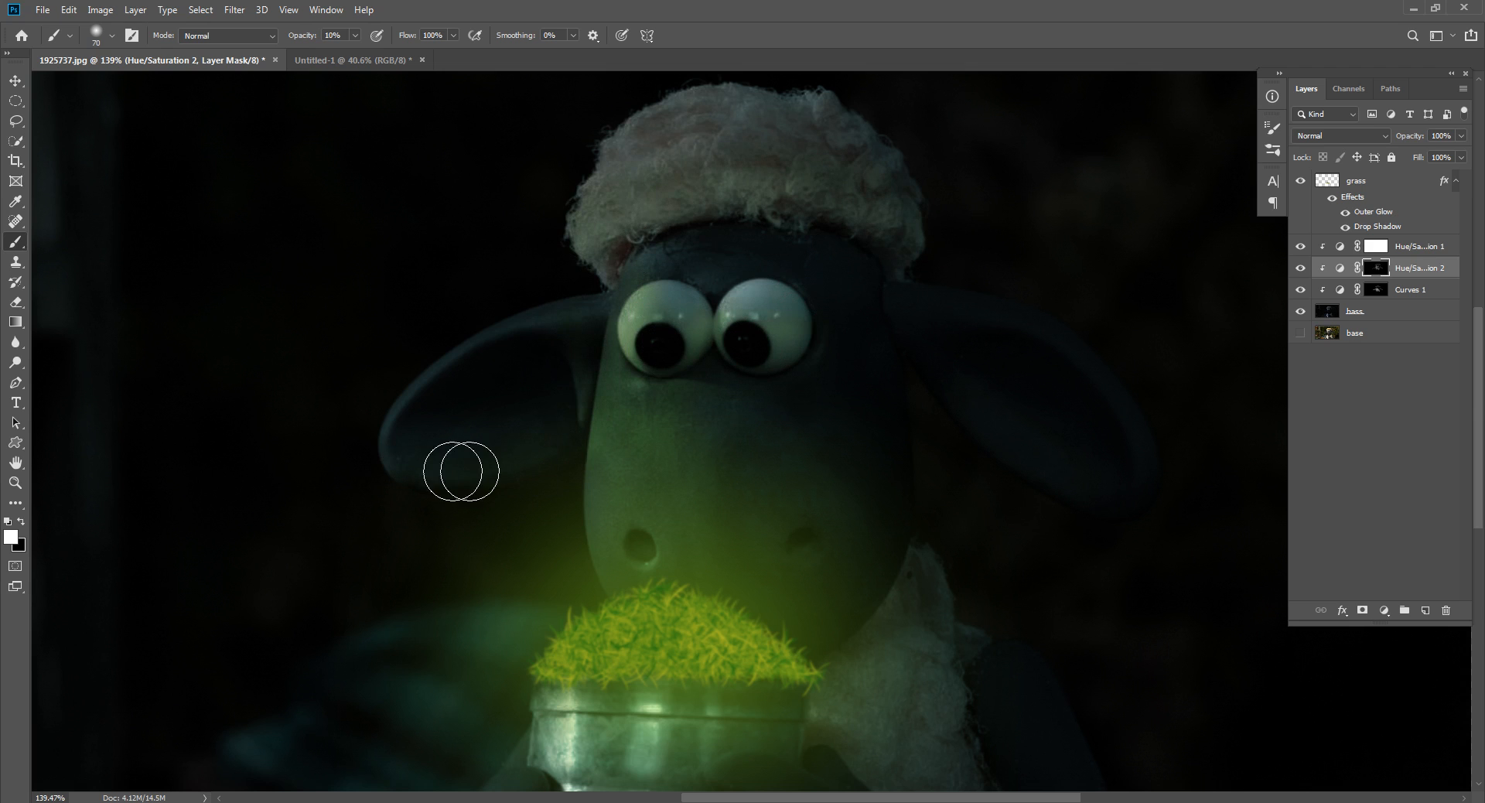
{"action": "mouse_move", "coordinate": [410, 471]}
{"action": "left_mouse_down"}
{"action": "mouse_move", "coordinate": [454, 348]}
{"action": "mouse_move", "coordinate": [435, 430]}
{"action": "mouse_move", "coordinate": [478, 354]}
{"action": "left_mouse_up"}
{"action": "mouse_move", "coordinate": [781, 362]}
{"action": "left_mouse_down"}
{"action": "mouse_move", "coordinate": [689, 335]}
{"action": "mouse_move", "coordinate": [725, 341]}
{"action": "left_mouse_up"}
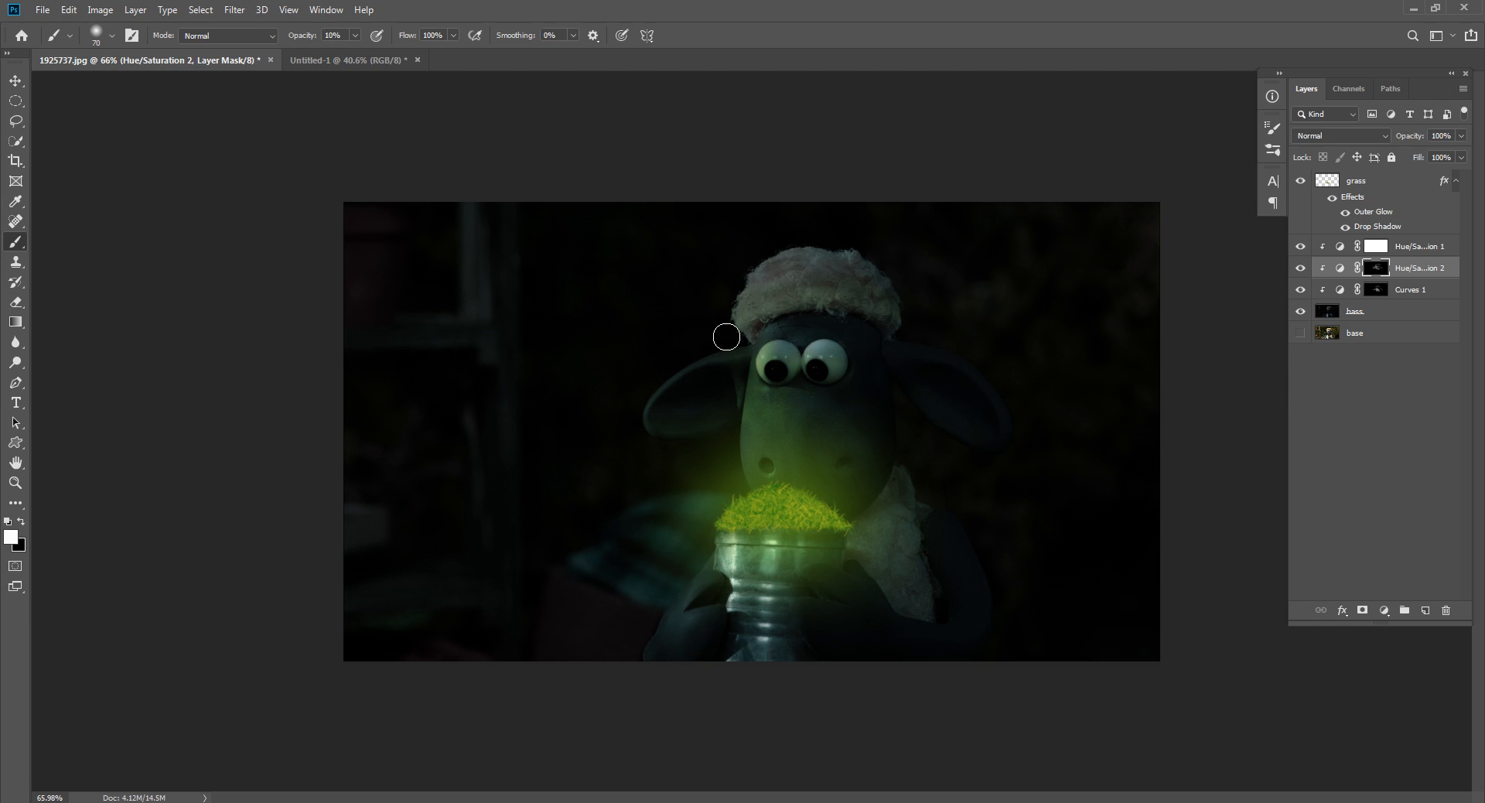
Tint the sheep's eyes and chest wool green with 10% opacity white strokes on the same mask.
{"action": "left_click_drag", "start_coordinate": [727, 337], "coordinate": [823, 324]}
{"action": "left_click_drag", "start_coordinate": [879, 401], "coordinate": [505, 343]}
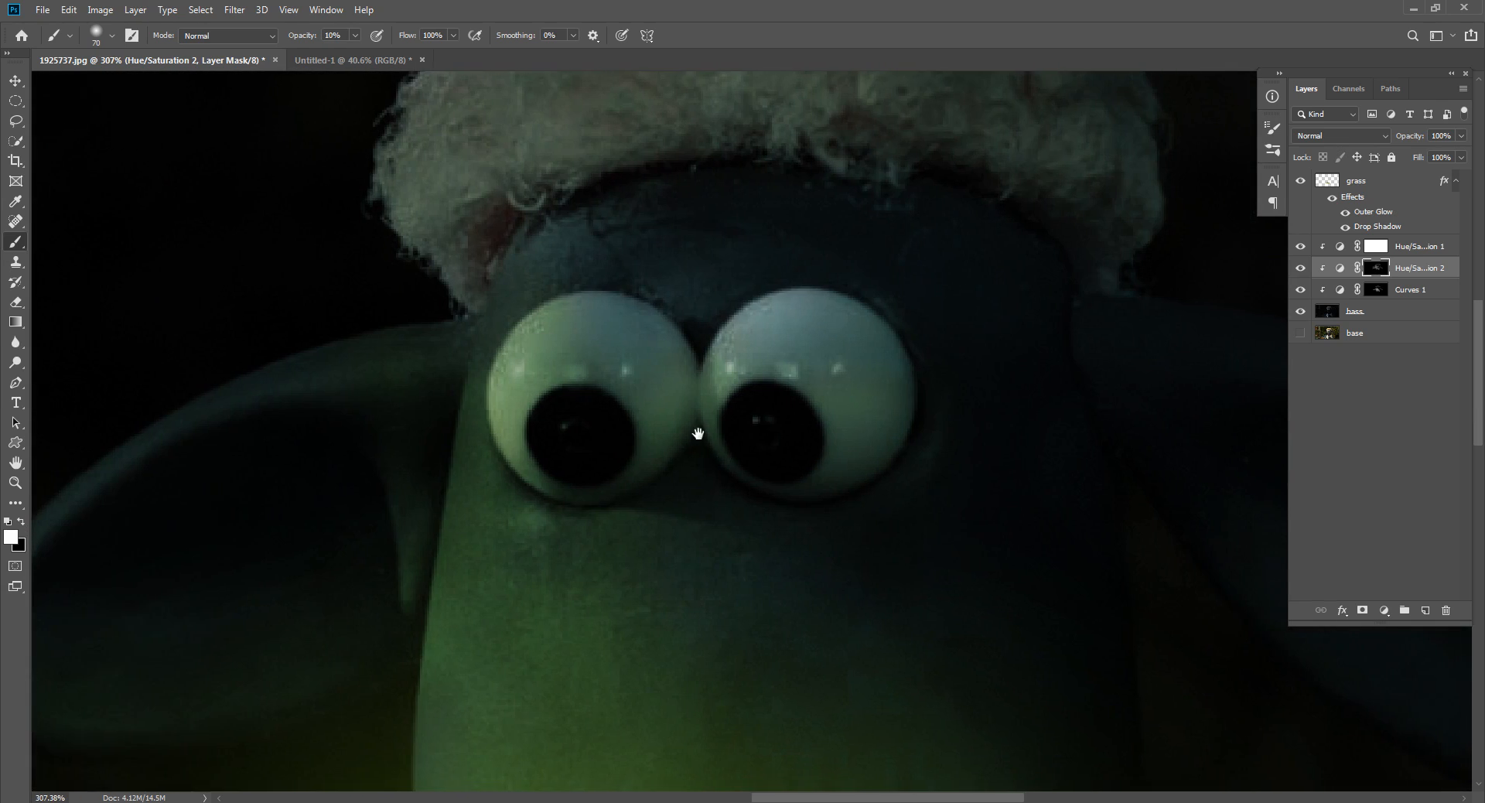
{"action": "left_click_drag", "start_coordinate": [698, 433], "coordinate": [680, 442]}
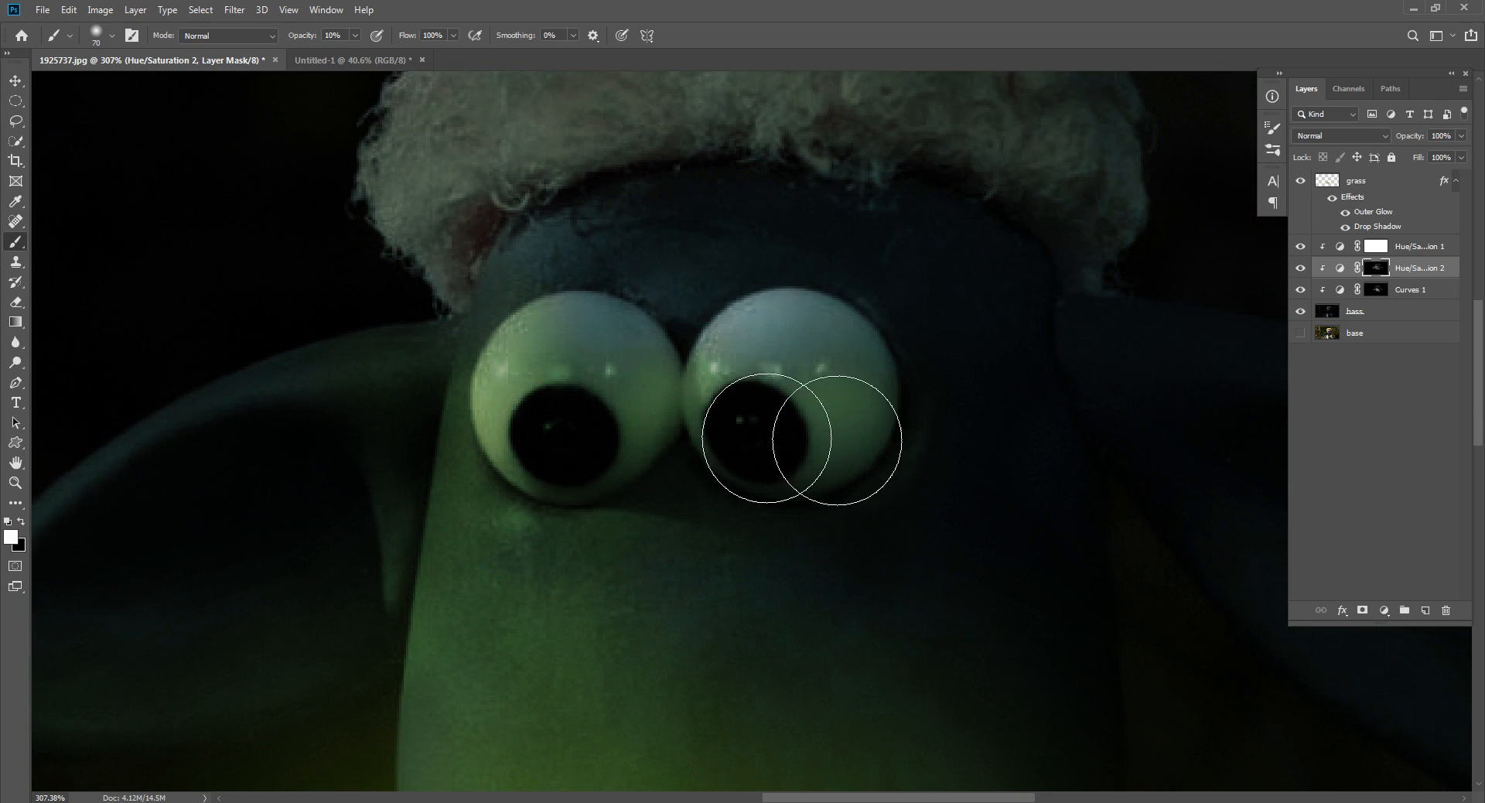
{"action": "left_click_drag", "start_coordinate": [864, 566], "coordinate": [755, 548]}
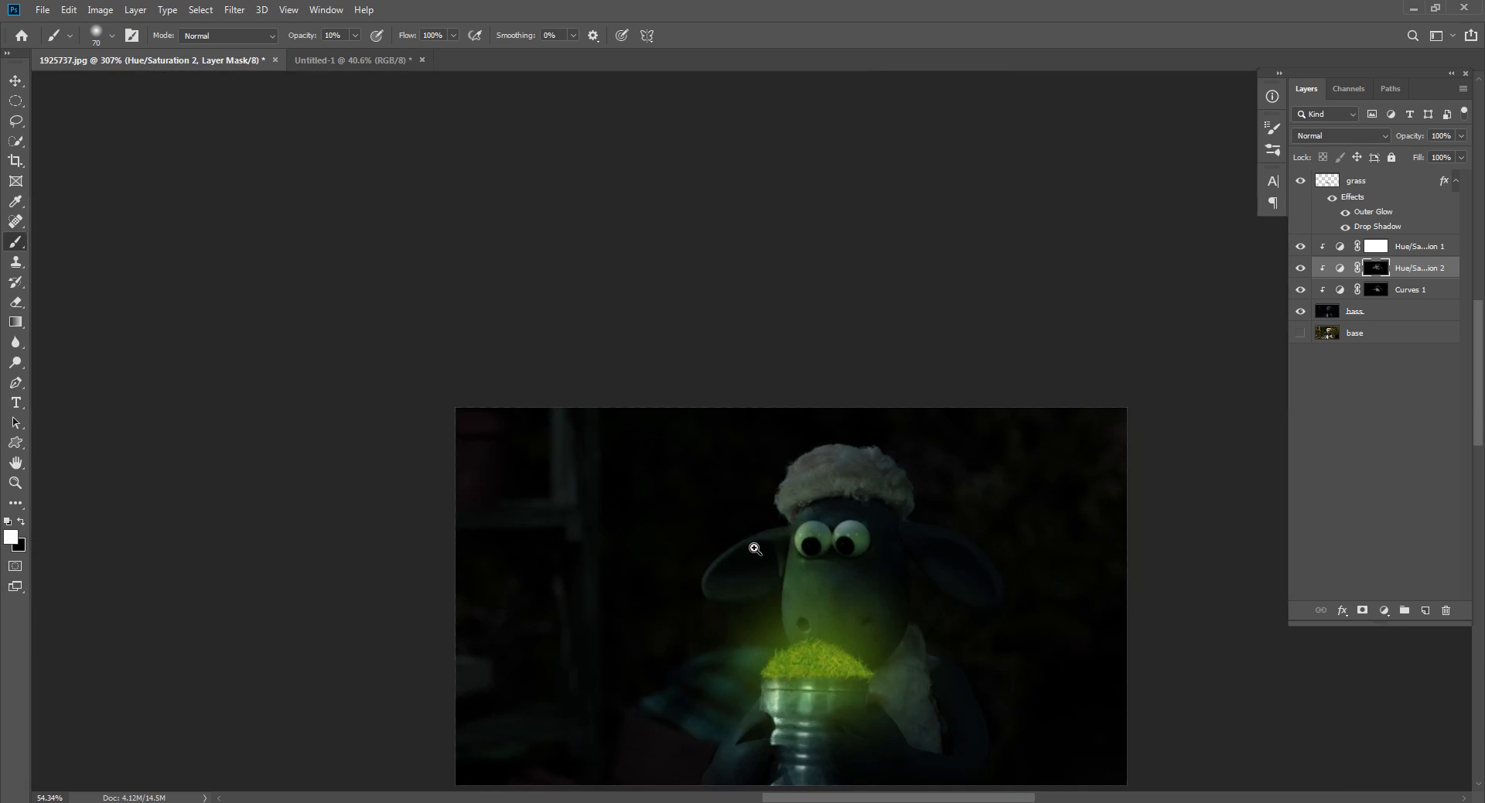
{"action": "mouse_move", "coordinate": [870, 542]}
{"action": "left_mouse_down"}
{"action": "mouse_move", "coordinate": [905, 544]}
{"action": "mouse_move", "coordinate": [875, 544]}
{"action": "left_mouse_up"}
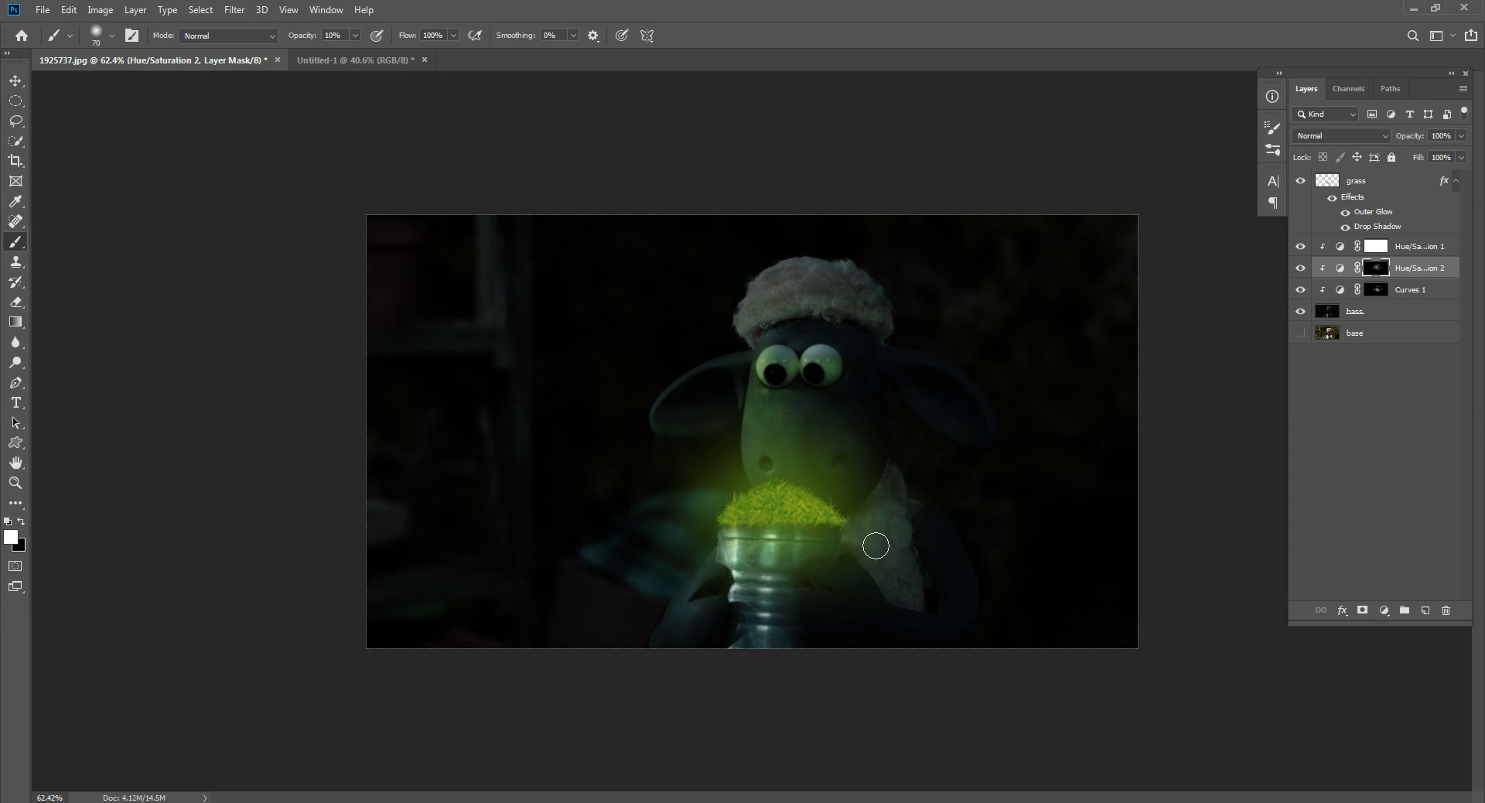
Create a new layer above the grass layer and set its blend mode to Linear Dodge (Add).
{"action": "left_click", "coordinate": [1402, 439]}
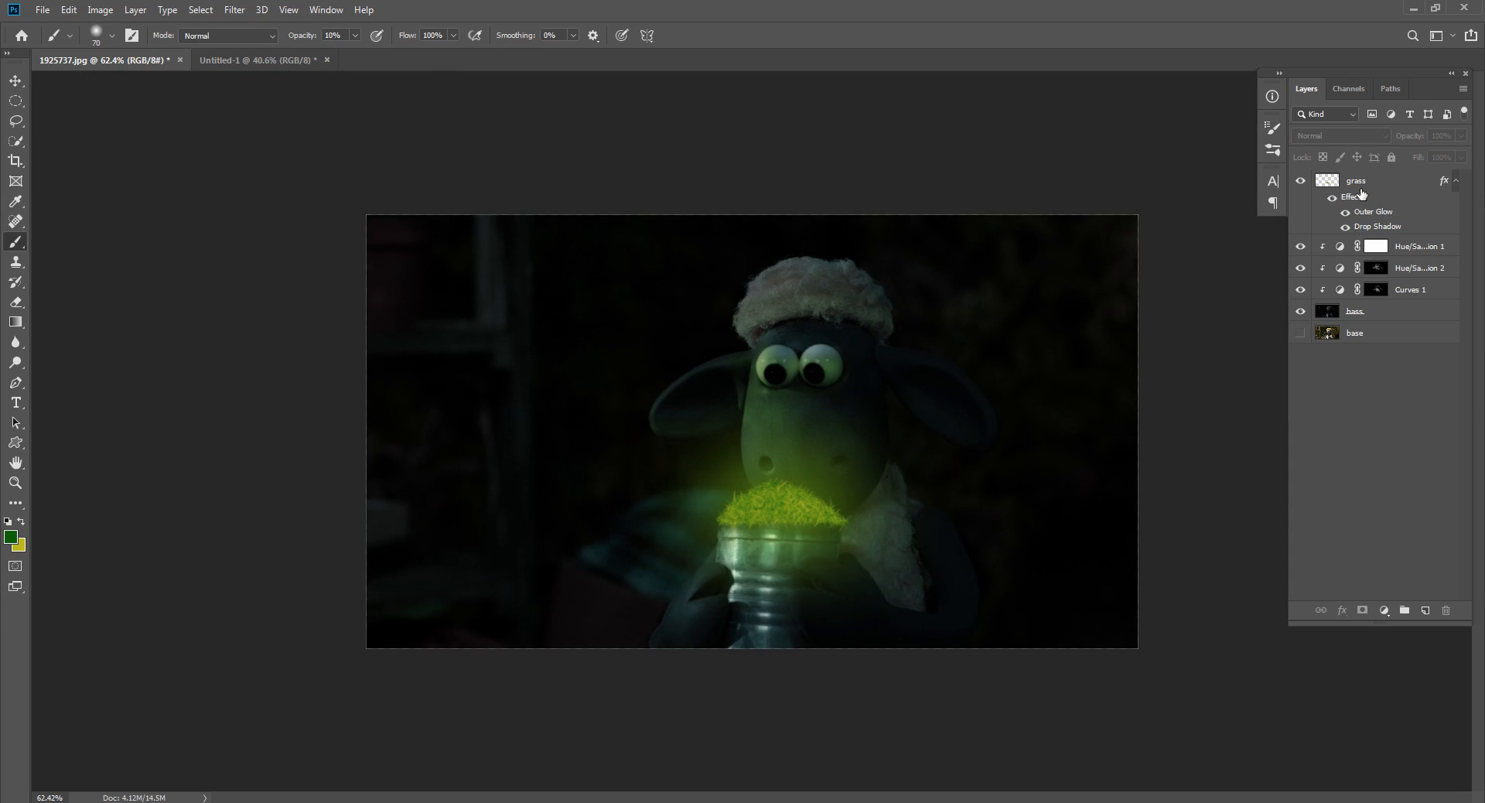
{"action": "left_click", "coordinate": [1425, 610]}
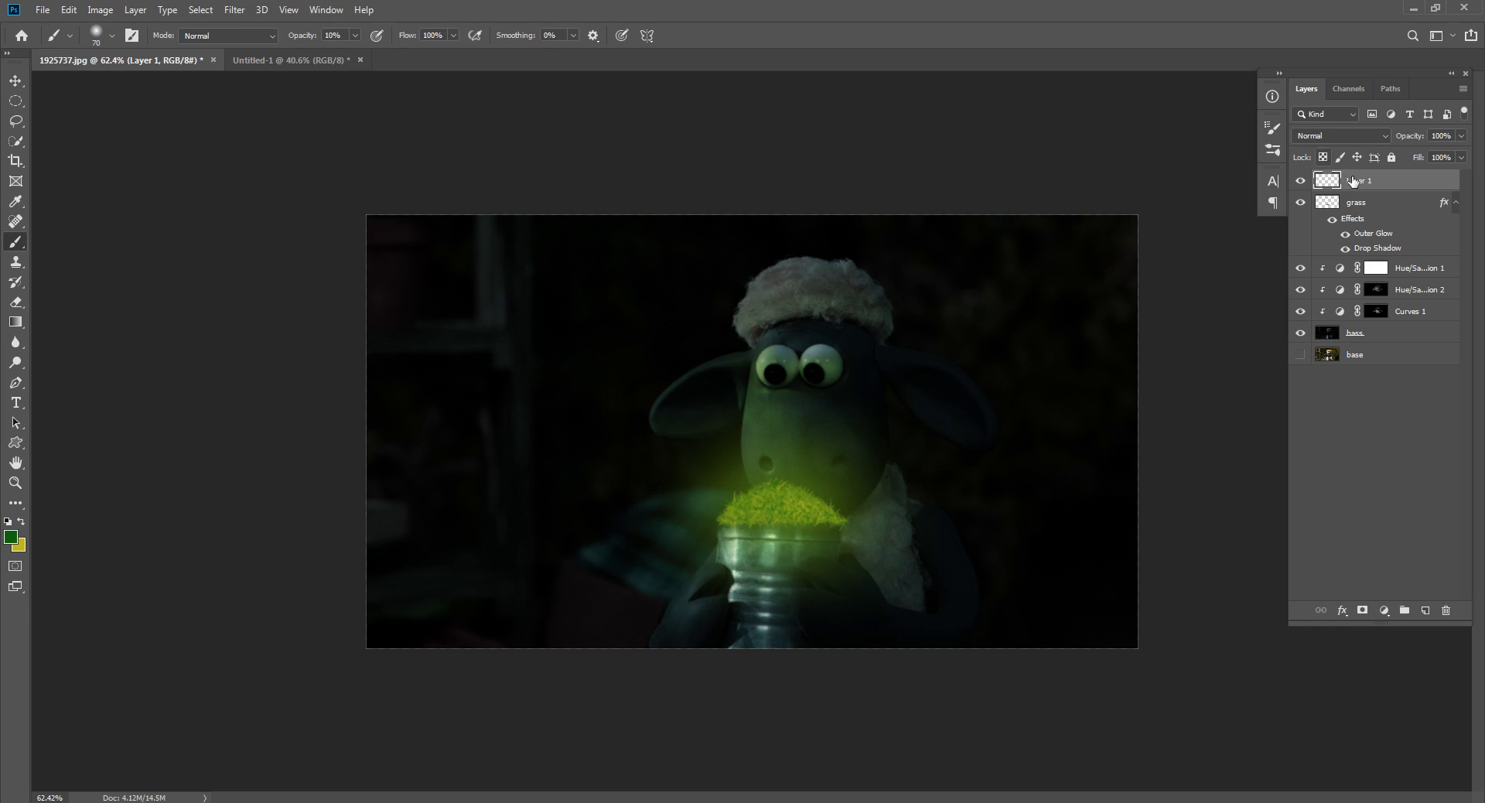
{"action": "left_click", "coordinate": [1354, 136]}
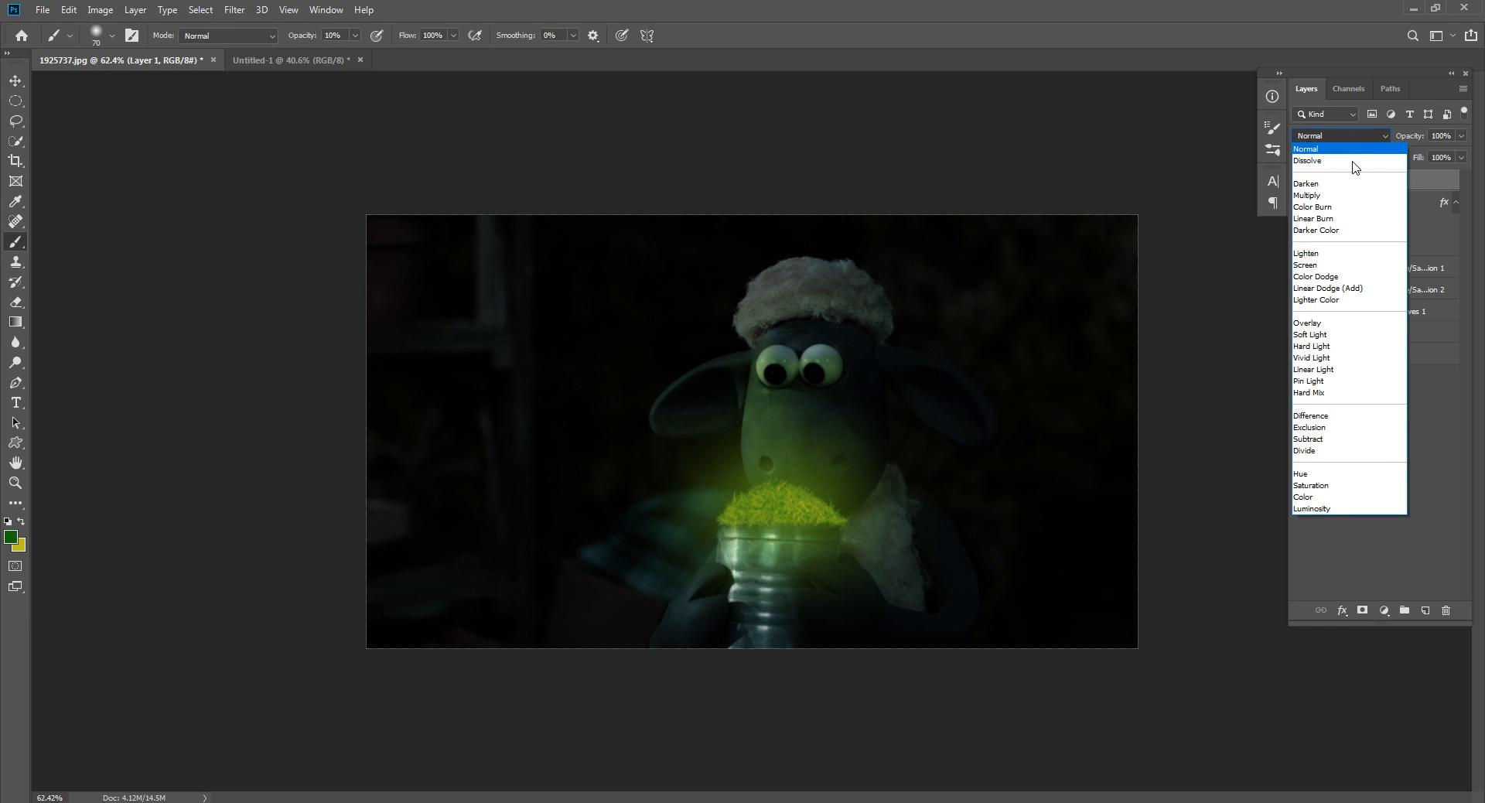
{"action": "left_click", "coordinate": [1338, 288]}
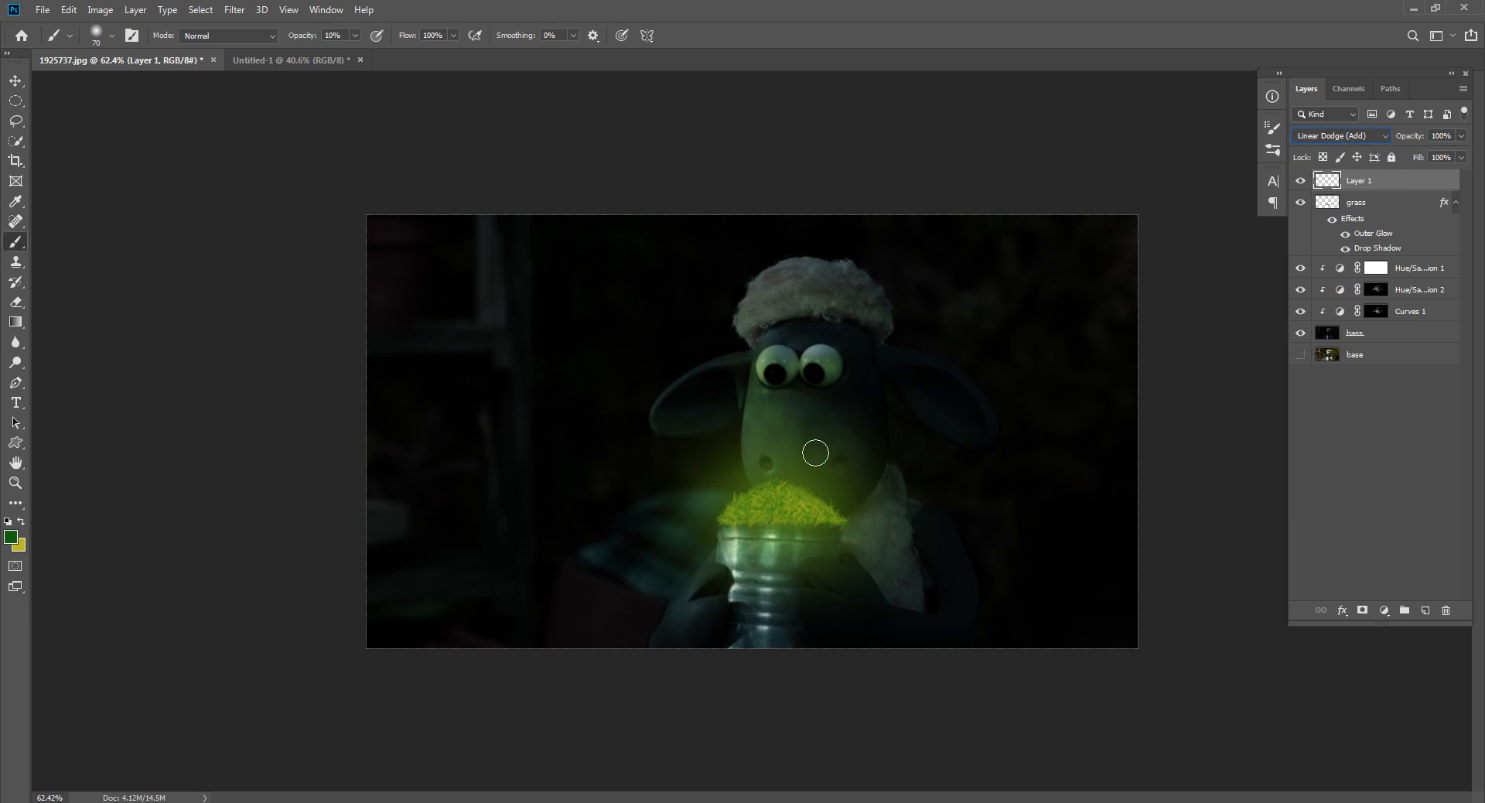
Reset the foreground and background colours to default black and white and check the soft brush's size and 0% hardness.
{"action": "left_click", "coordinate": [22, 546]}
{"action": "type", "text": "d"}
{"action": "left_click", "coordinate": [457, 190]}
{"action": "key", "text": "b"}
{"action": "key", "text": "d"}
{"action": "right_click", "coordinate": [739, 313]}
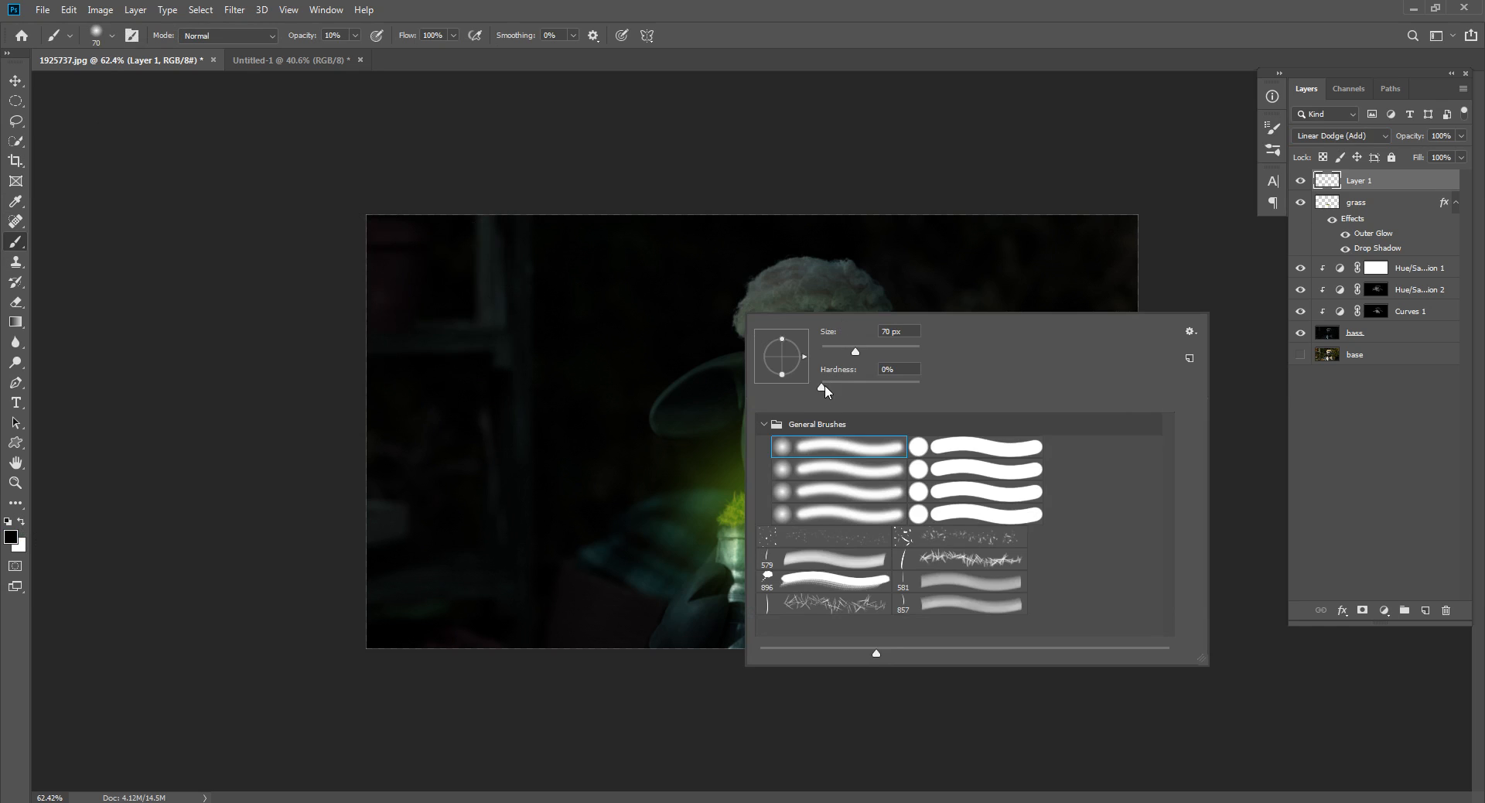
{"action": "left_click", "coordinate": [822, 250]}
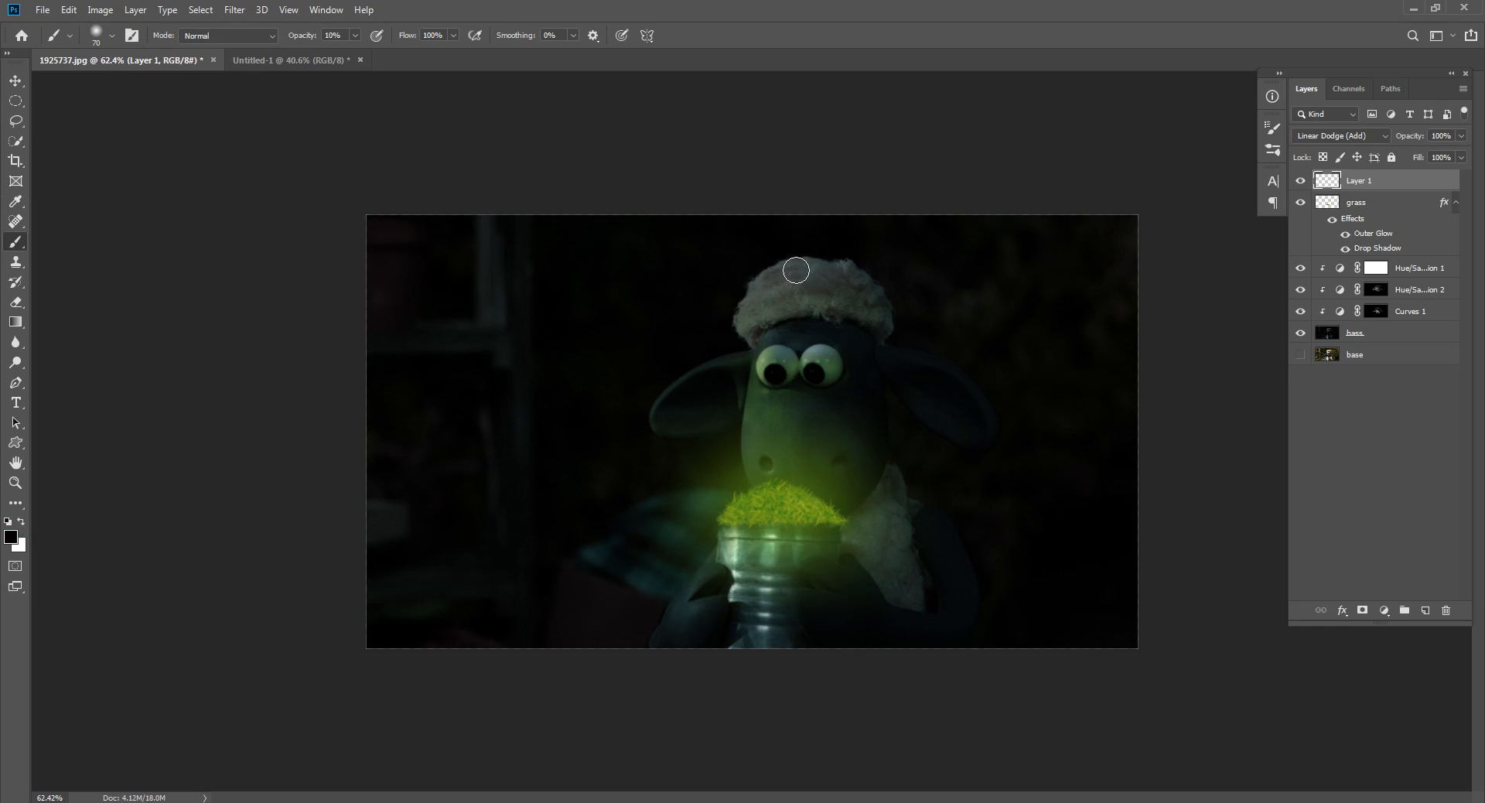
Paint black over the grass and the sheep's muzzle on Layer 1 with a 500 px soft brush at 100% opacity.
{"action": "key", "text": "bracketright"}
{"action": "key", "text": "bracketright"}
{"action": "key", "text": "bracketright"}
{"action": "key", "text": "bracketright"}
{"action": "key", "text": "bracketright"}
{"action": "key", "text": "bracketright"}
{"action": "key", "text": "bracketright"}
{"action": "key", "text": "bracketright"}
{"action": "key", "text": "bracketright"}
{"action": "key", "text": "bracketright"}
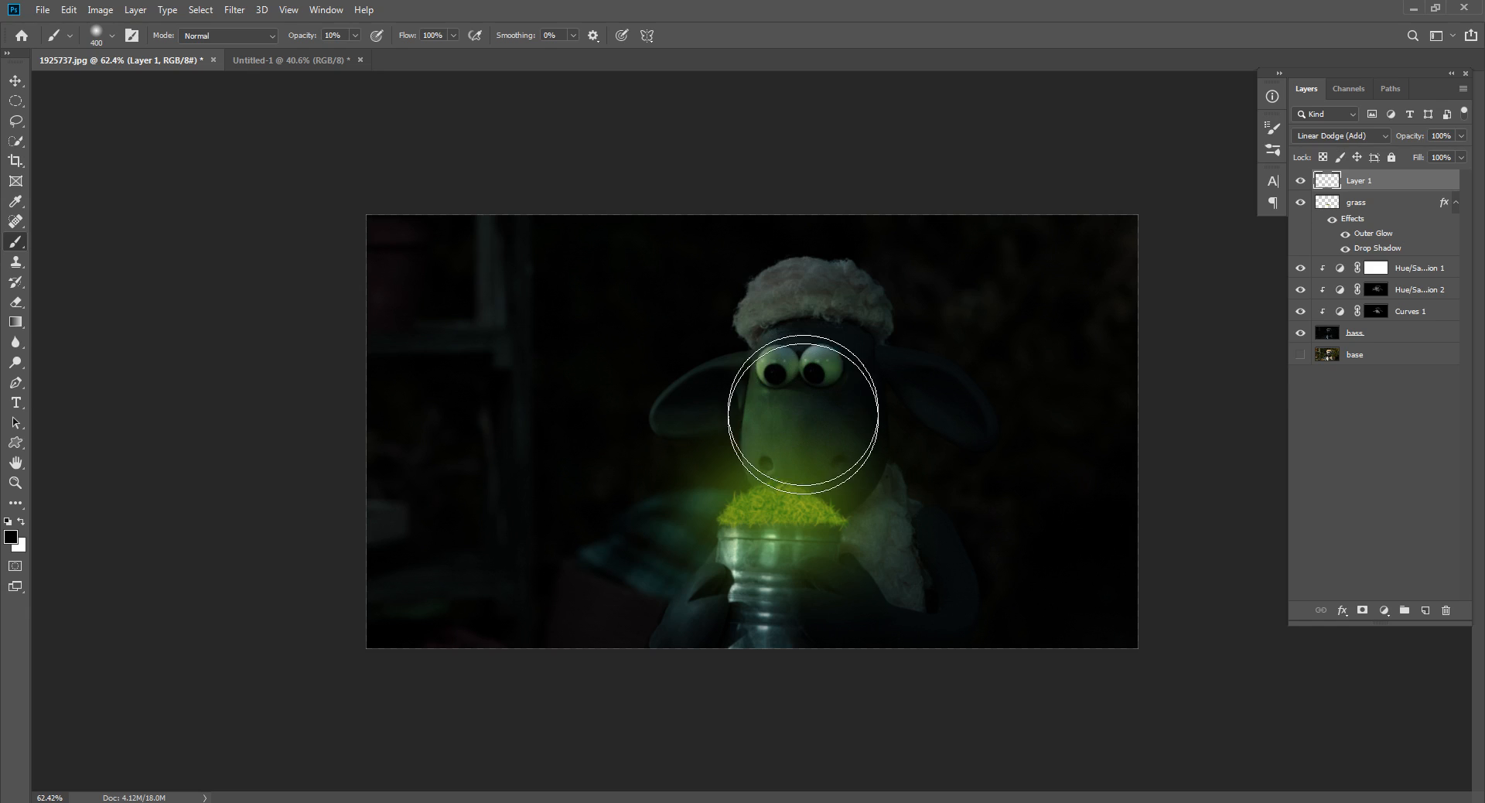
{"action": "key", "text": "bracketleft"}
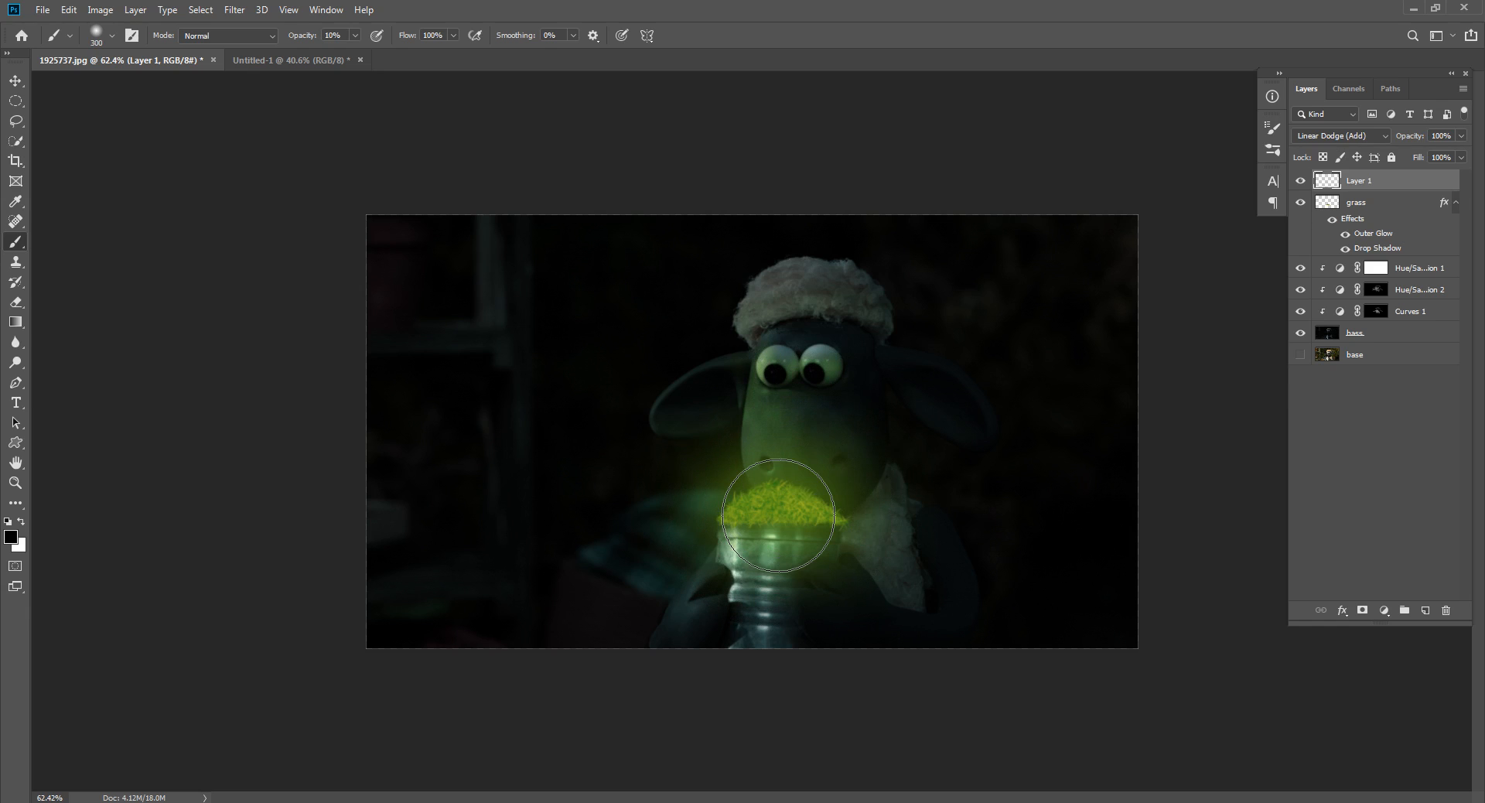
{"action": "key", "text": "bracketright"}
{"action": "key", "text": "bracketright"}
{"action": "key", "text": "0"}
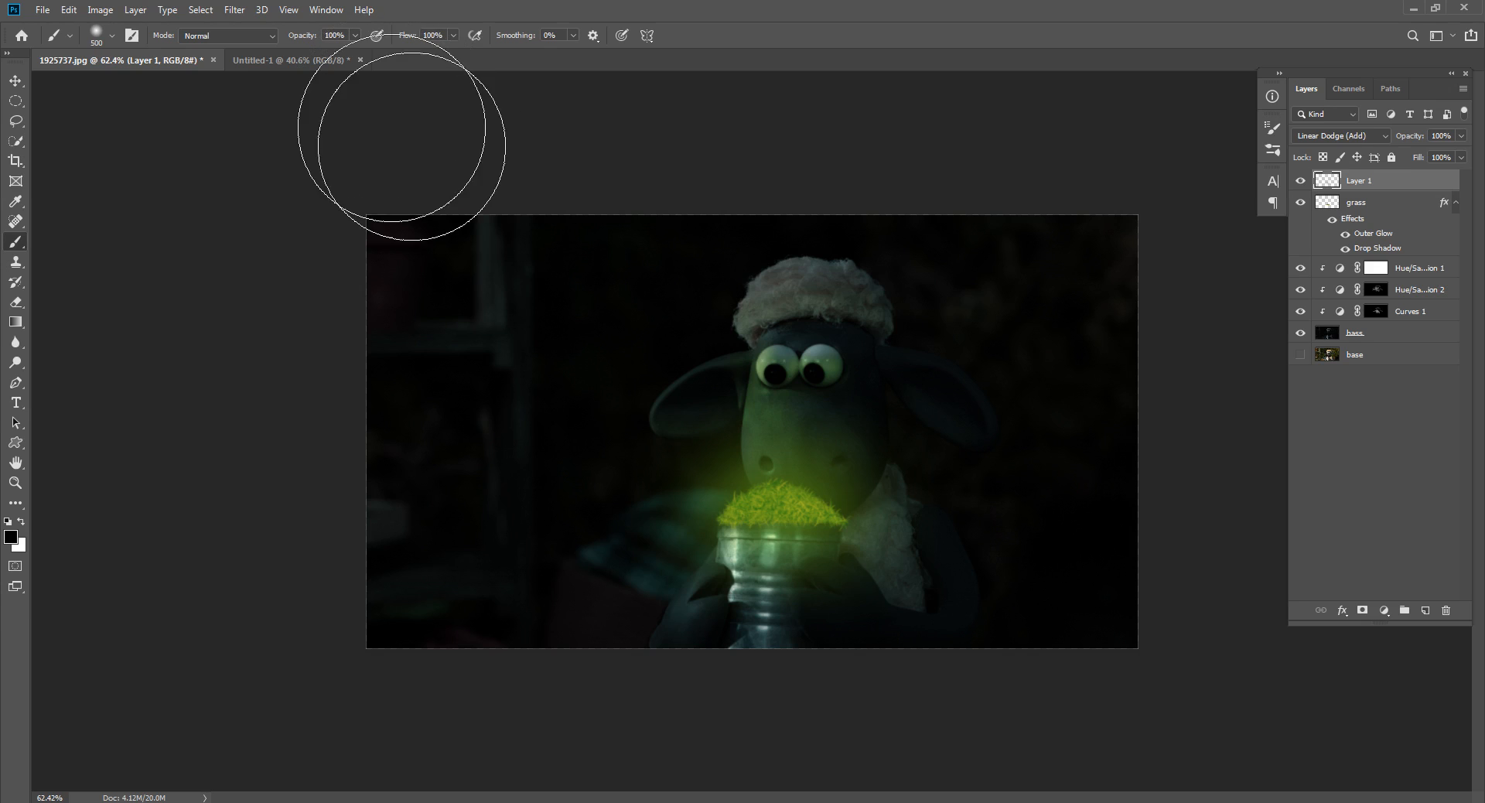
{"action": "left_click", "coordinate": [778, 528]}
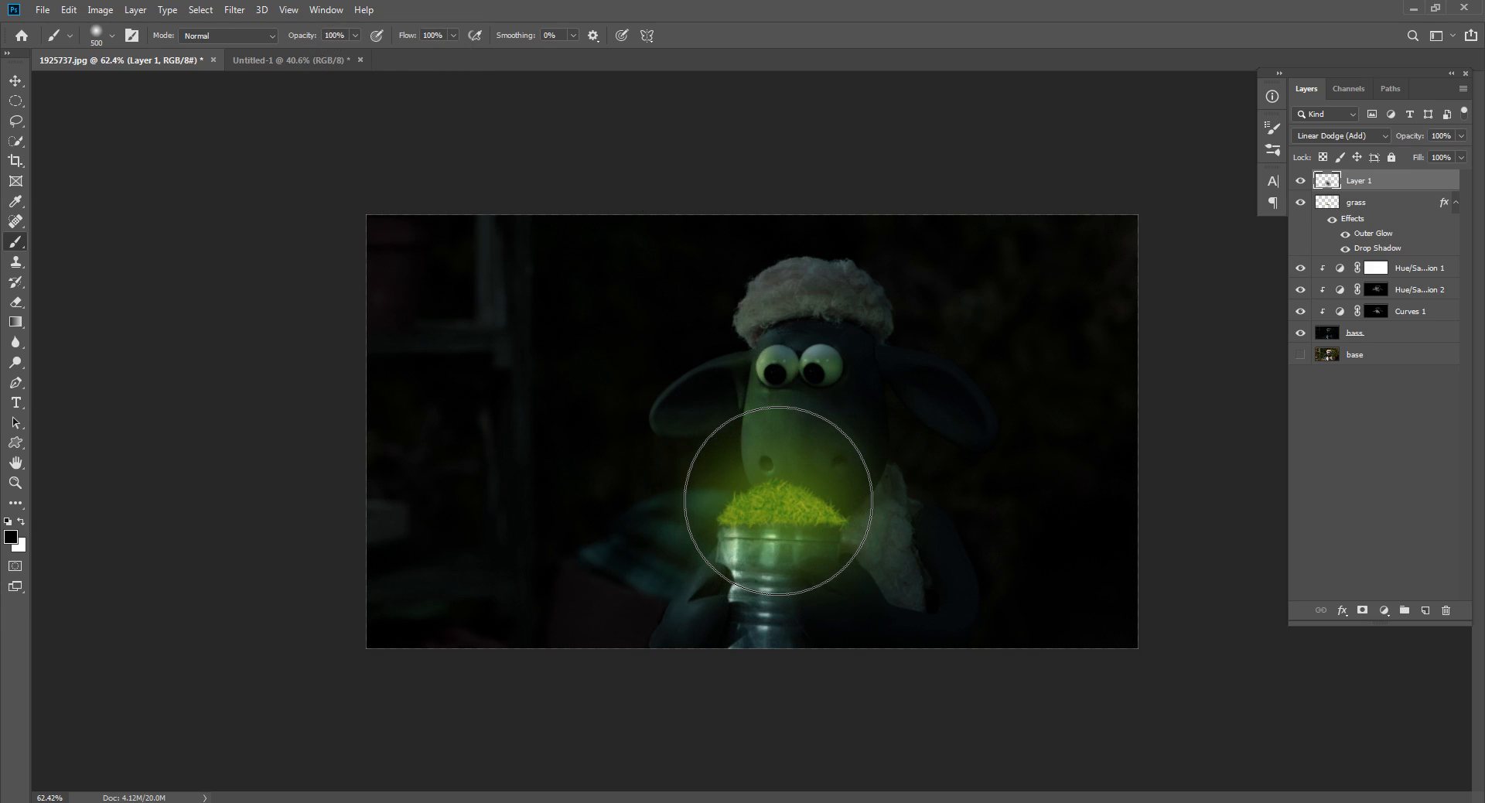
{"action": "left_click_drag", "start_coordinate": [822, 415], "coordinate": [667, 554]}
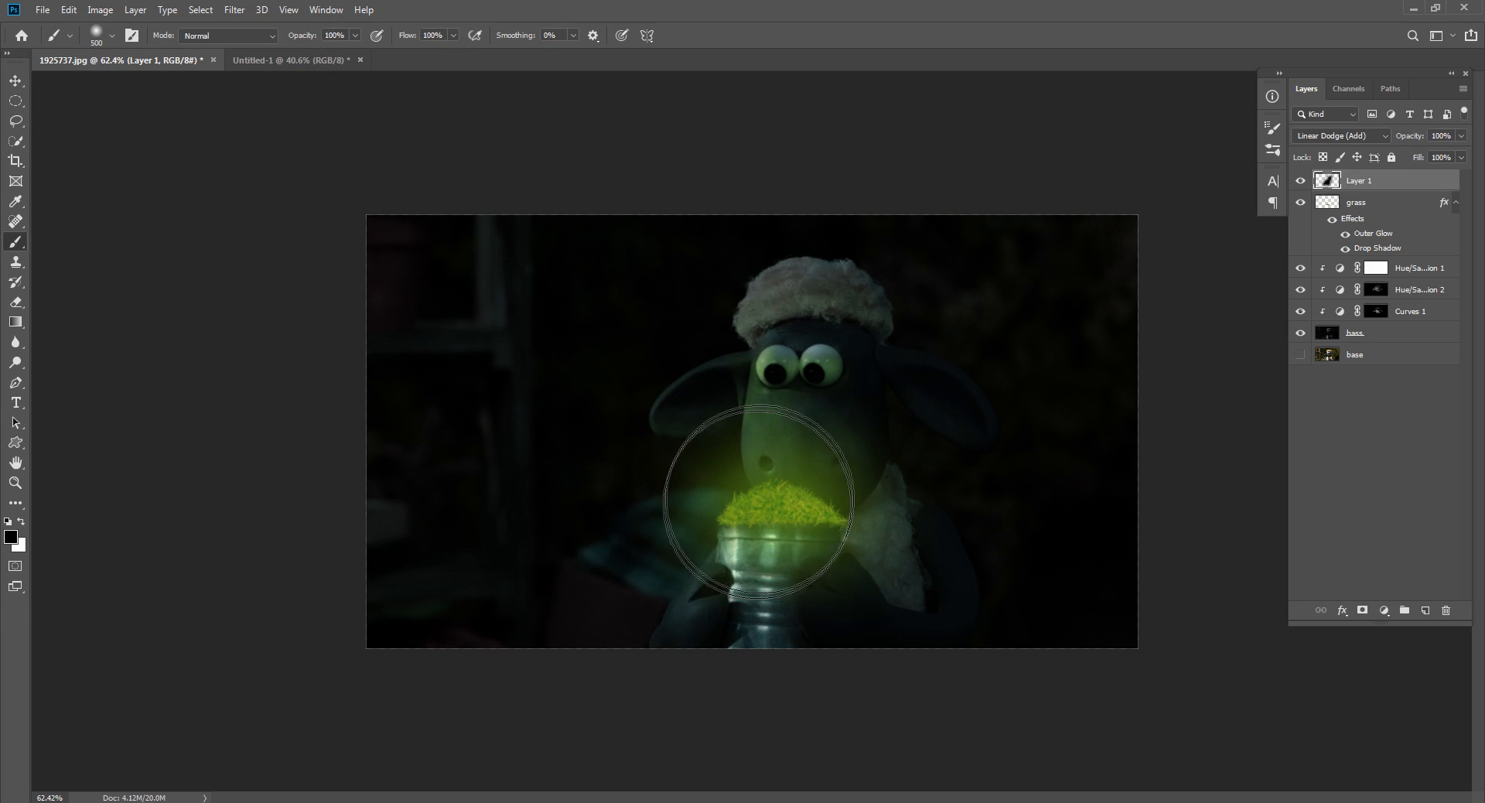
Move Layer 1 directly above the bass layer as a clipped layer and try a full-opacity white stroke around the grass.
{"action": "left_click_drag", "start_coordinate": [1364, 167], "coordinate": [1361, 324]}
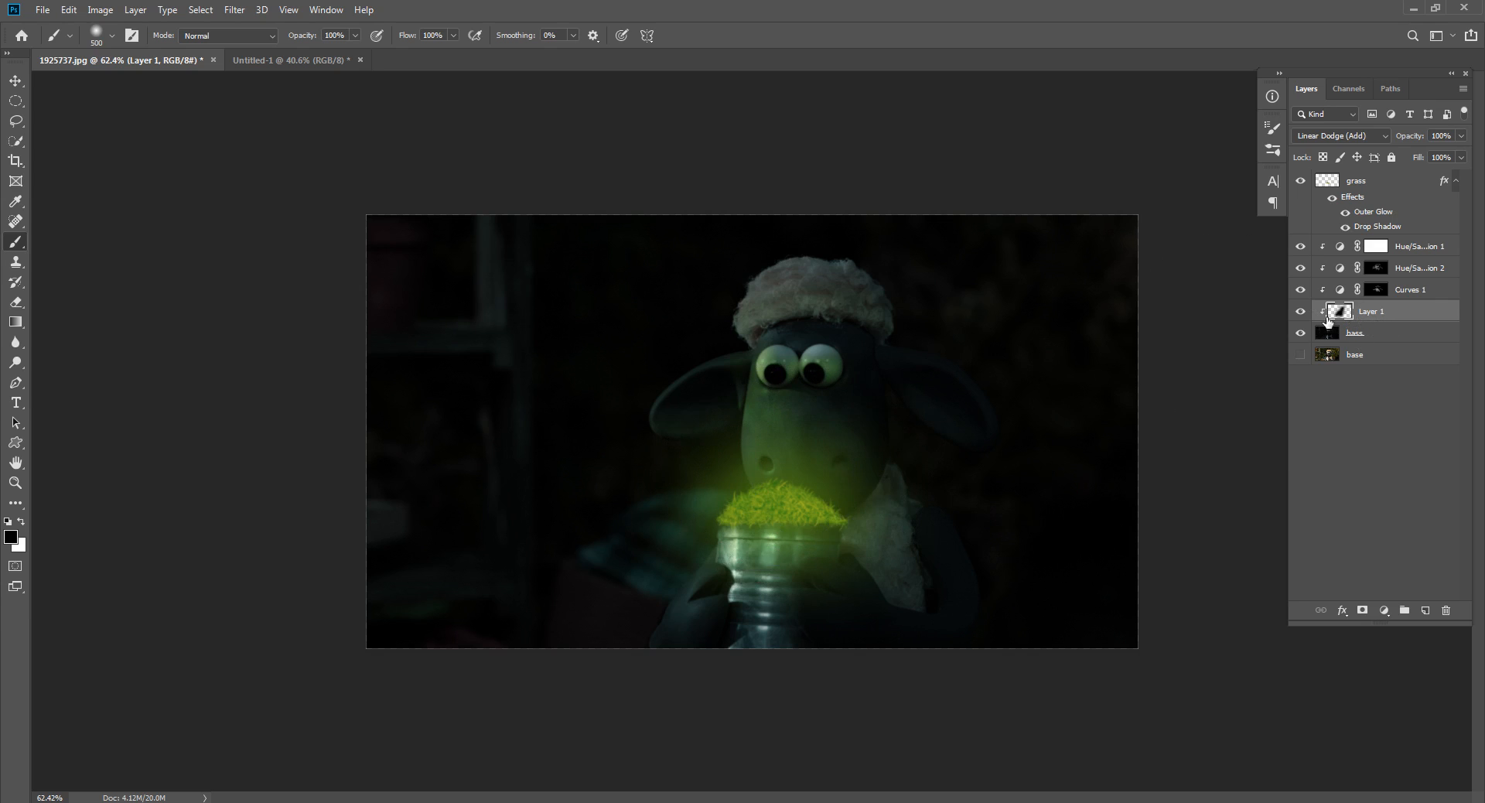
{"action": "key", "text": "x"}
{"action": "left_click_drag", "start_coordinate": [796, 481], "coordinate": [764, 514]}
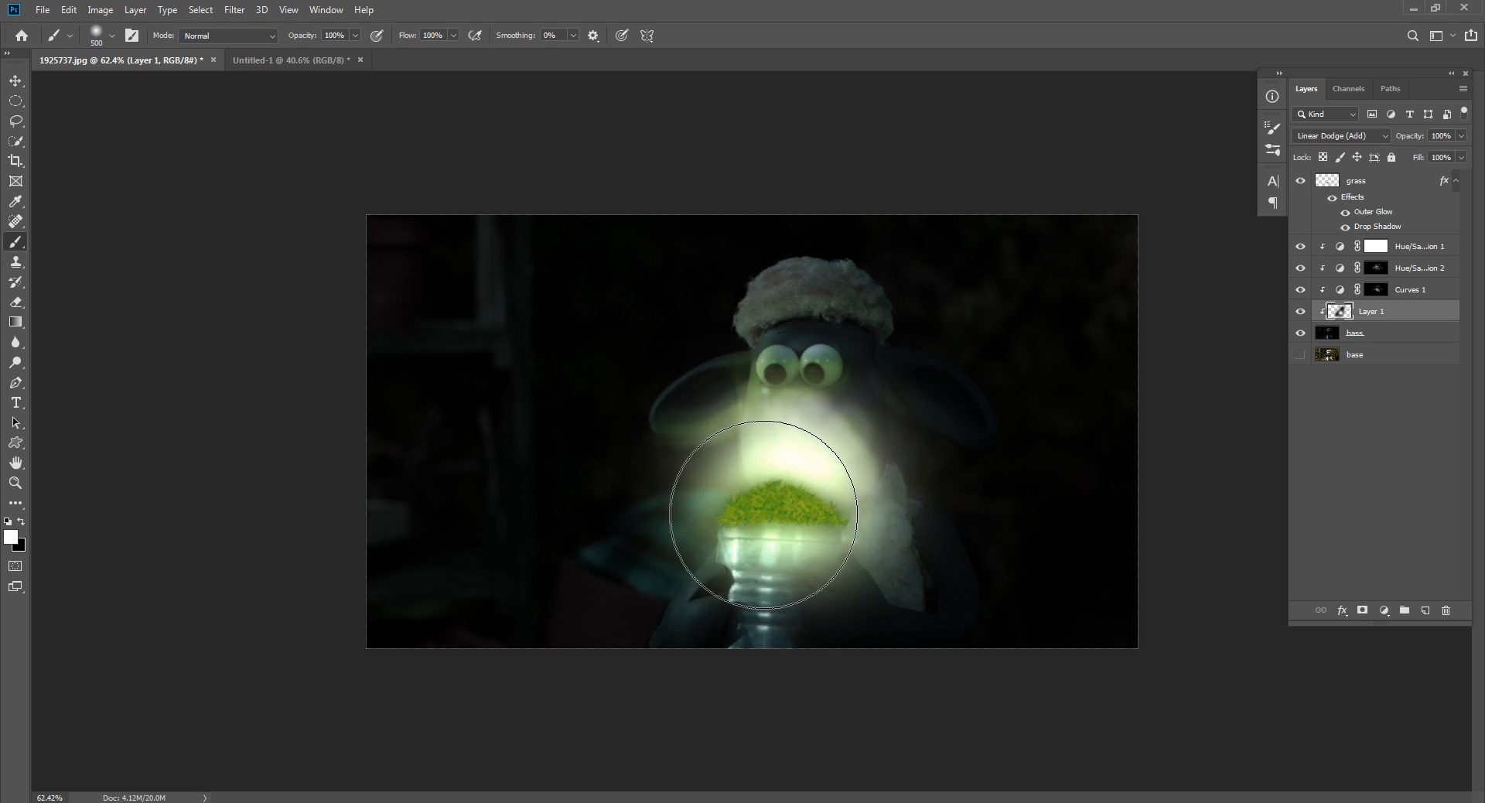
{"action": "key", "text": "ctrl+z"}
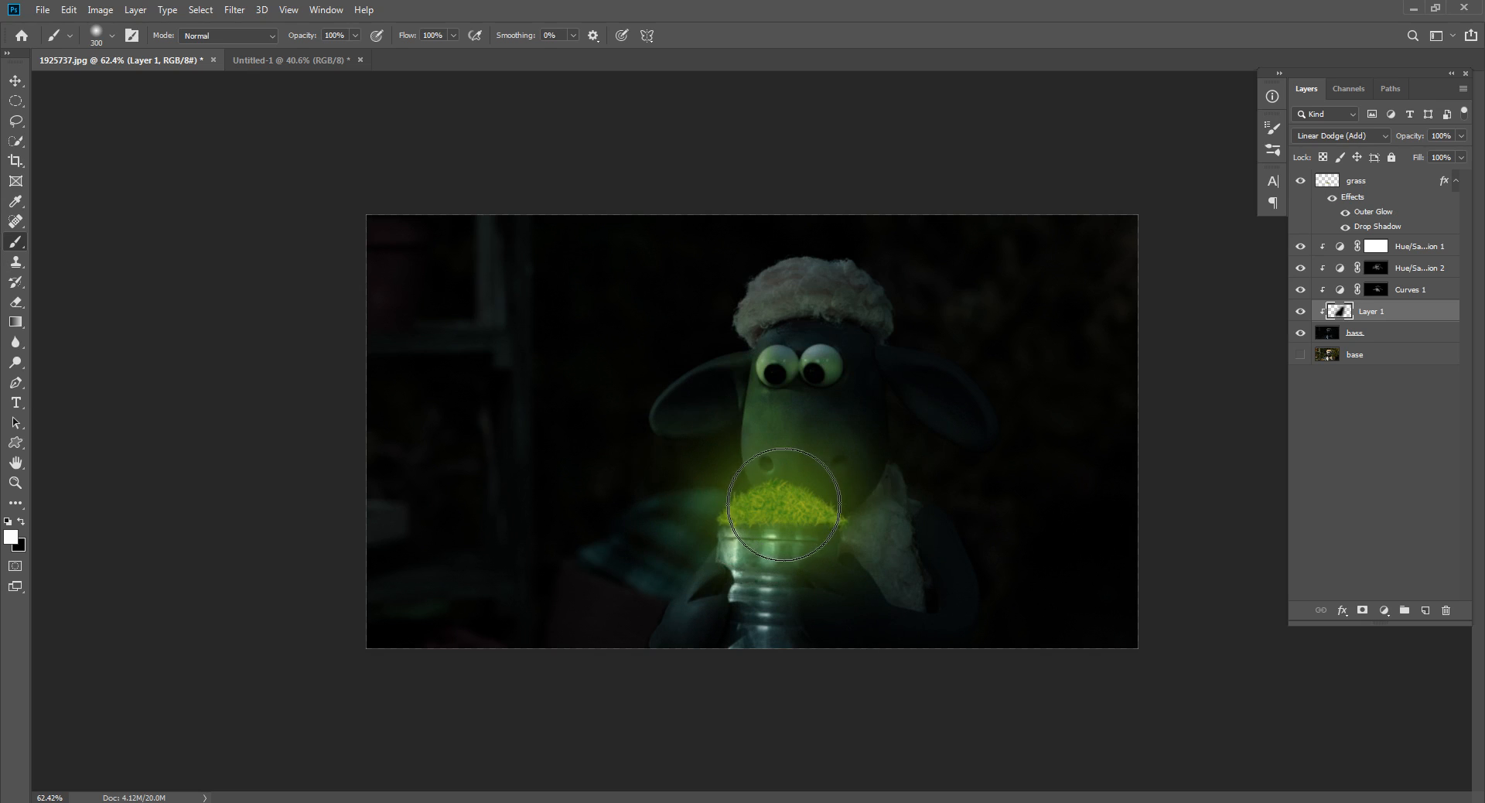
Dab white over the grass on Layer 1 with a 500 px brush at 20% opacity.
{"action": "key", "text": "bracketright"}
{"action": "key", "text": "2"}
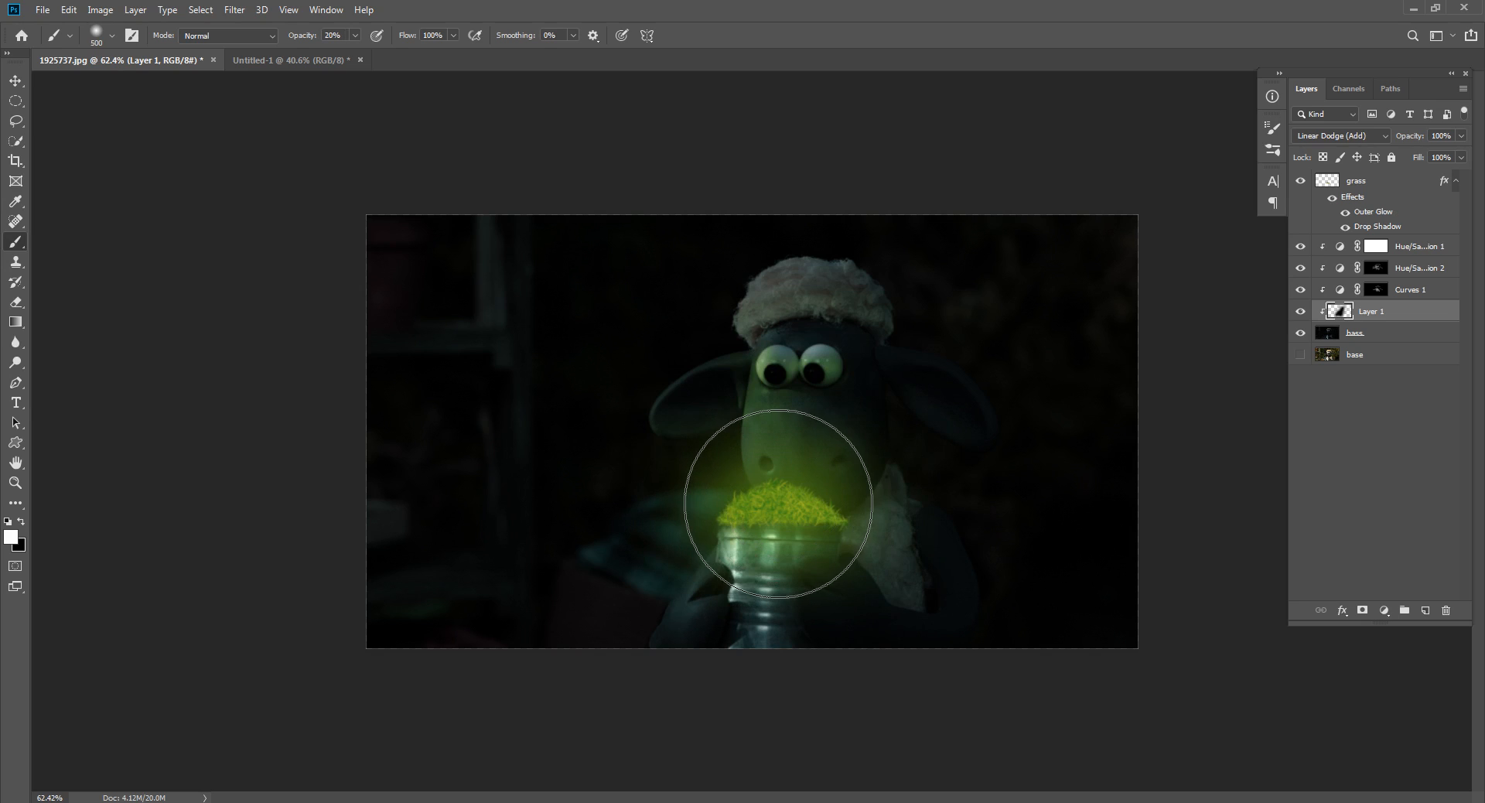
{"action": "left_click", "coordinate": [779, 504]}
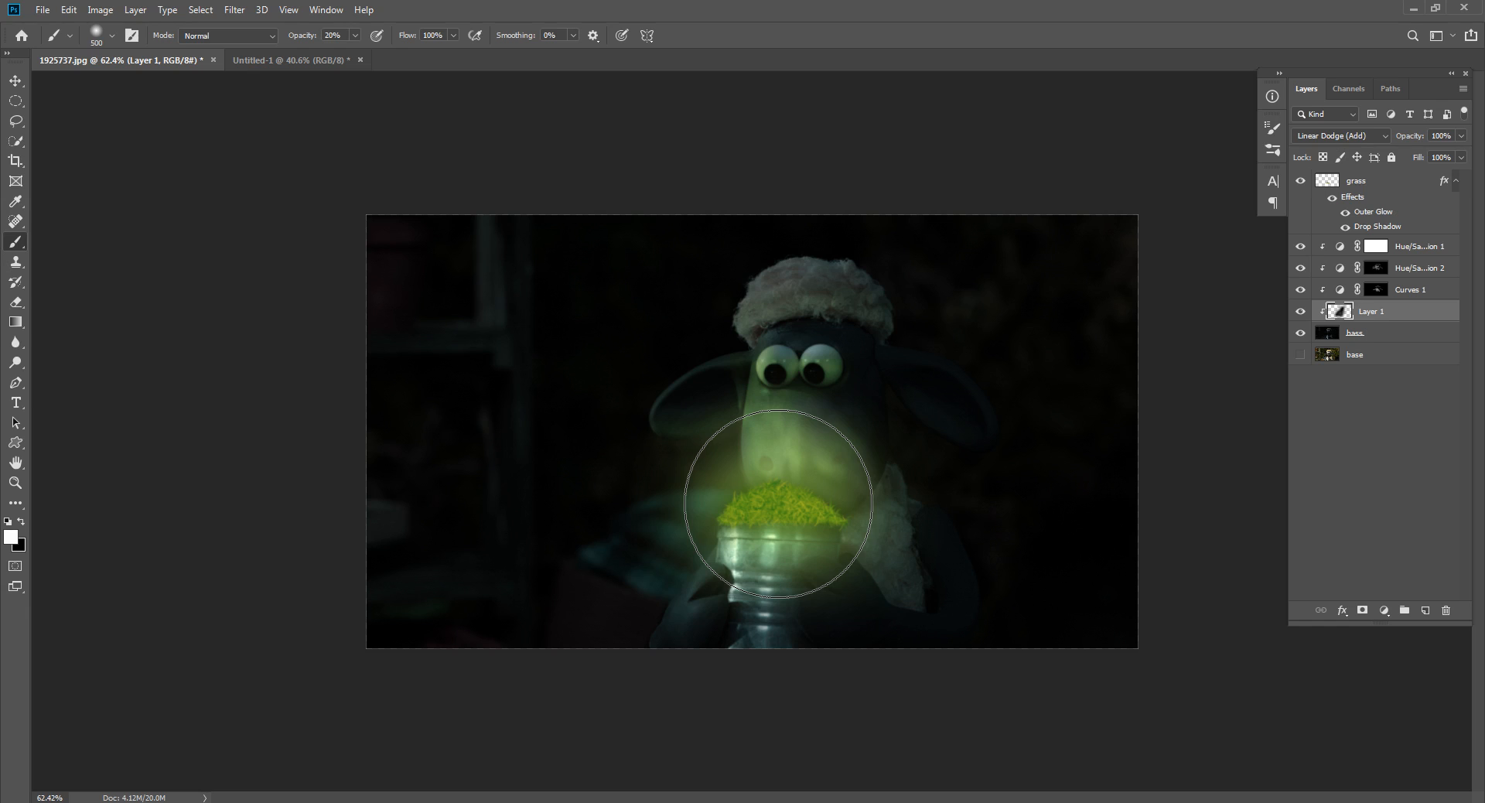
Move Layer 1 above the Hue/Saturation 1 adjustment and apply white and black 20% brush dabs around the grass.
{"action": "left_click_drag", "start_coordinate": [1421, 306], "coordinate": [1420, 247]}
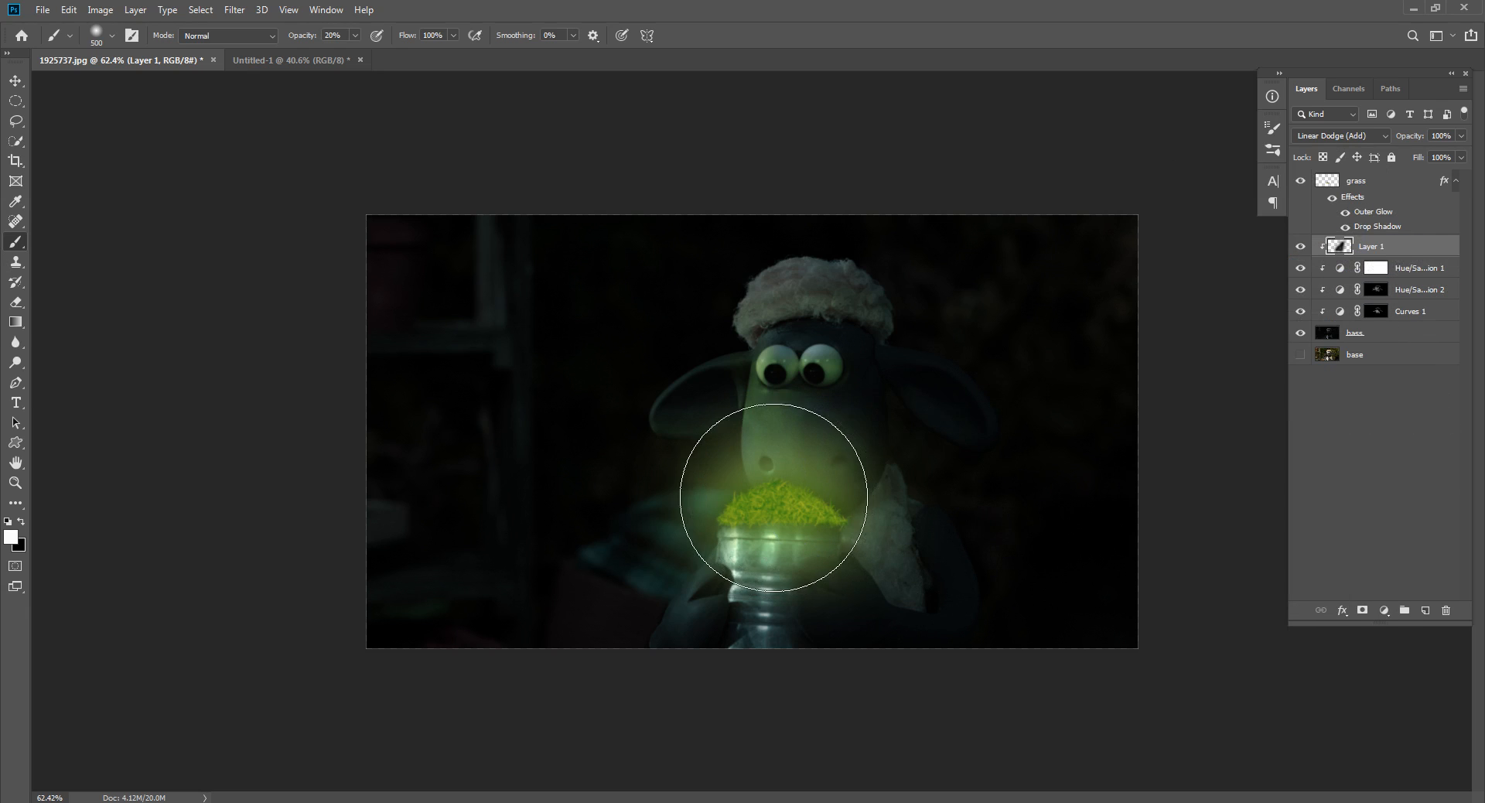
{"action": "key", "text": "x"}
{"action": "key", "text": "x"}
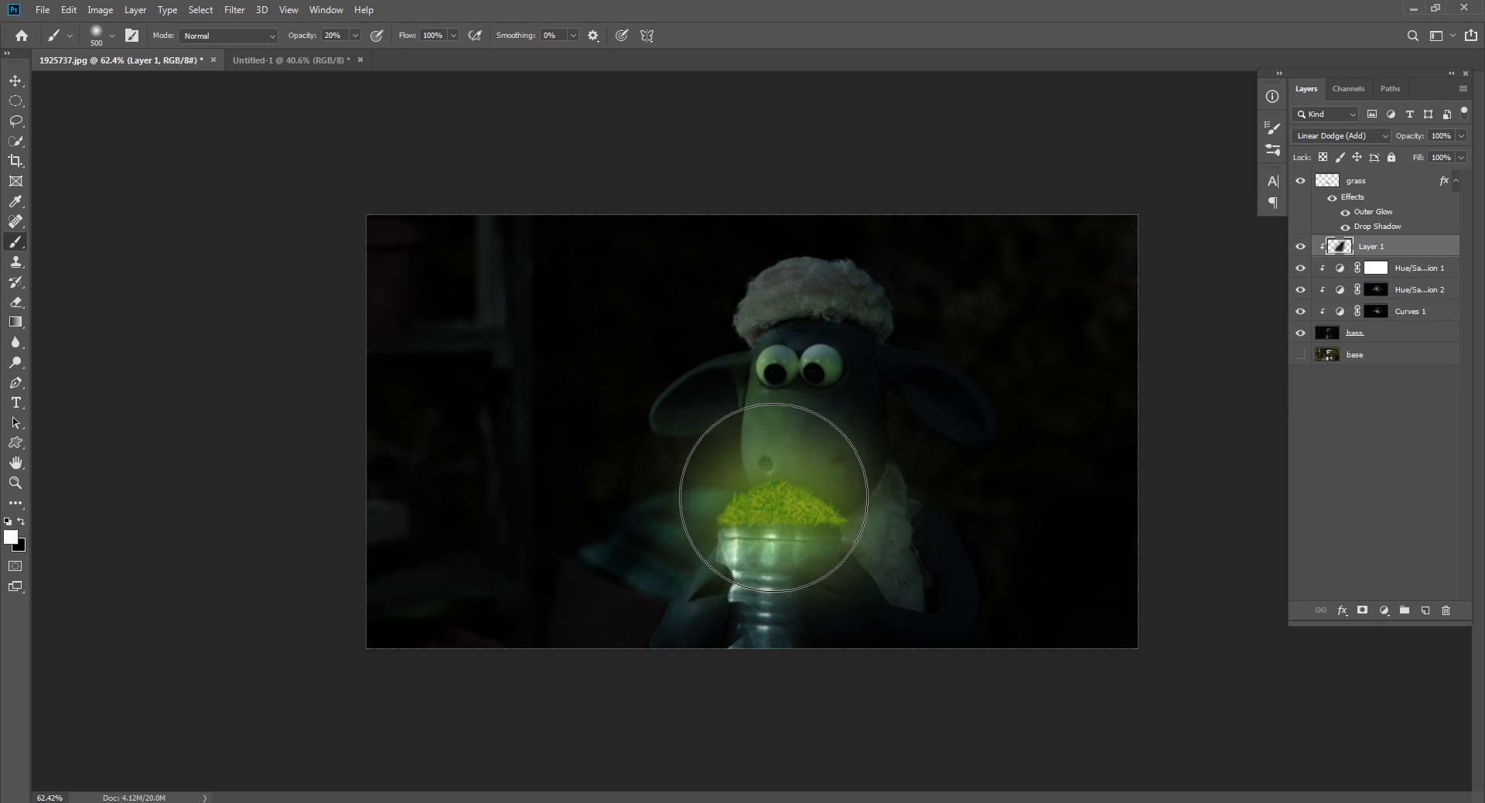
{"action": "left_click", "coordinate": [773, 497]}
{"action": "key", "text": "x"}
{"action": "mouse_move", "coordinate": [773, 497]}
{"action": "left_mouse_down"}
{"action": "mouse_move", "coordinate": [816, 562]}
{"action": "mouse_move", "coordinate": [808, 508]}
{"action": "mouse_move", "coordinate": [763, 497]}
{"action": "left_mouse_up"}
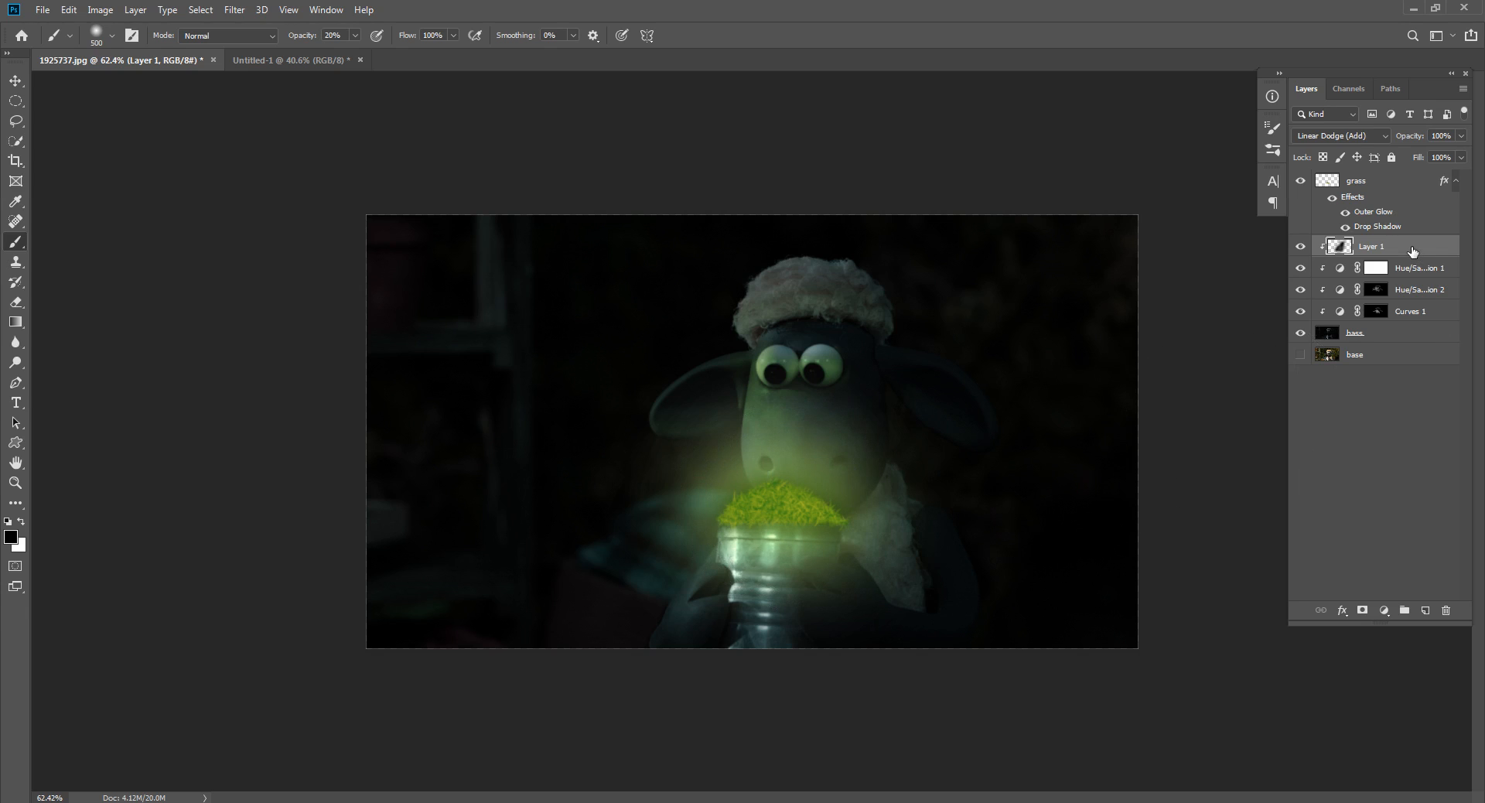
Move Layer 1 to the top of the stack above the grass layer and dab black over the grass.
{"action": "left_click_drag", "start_coordinate": [1412, 233], "coordinate": [1403, 186]}
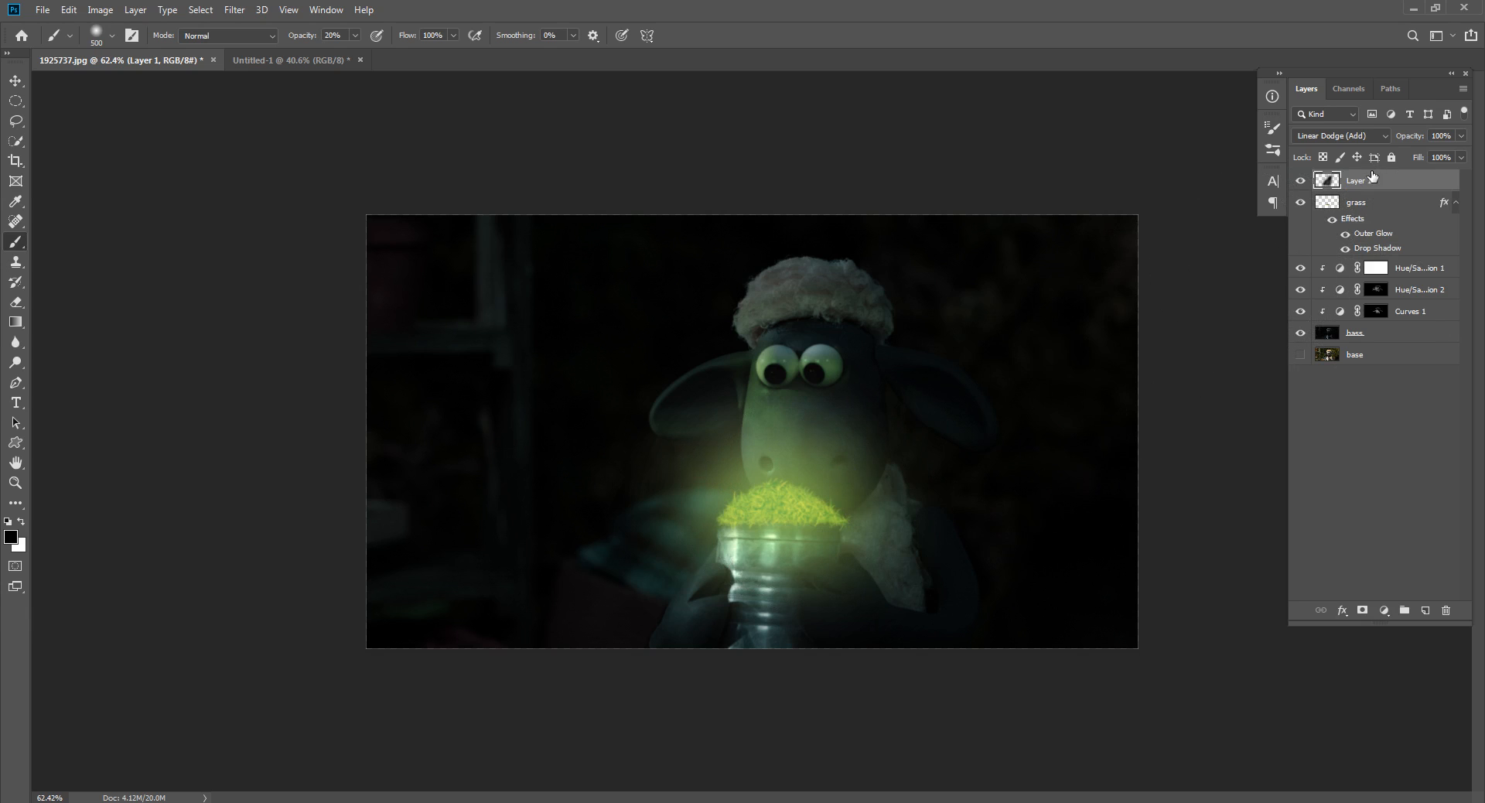
{"action": "left_click", "coordinate": [774, 511]}
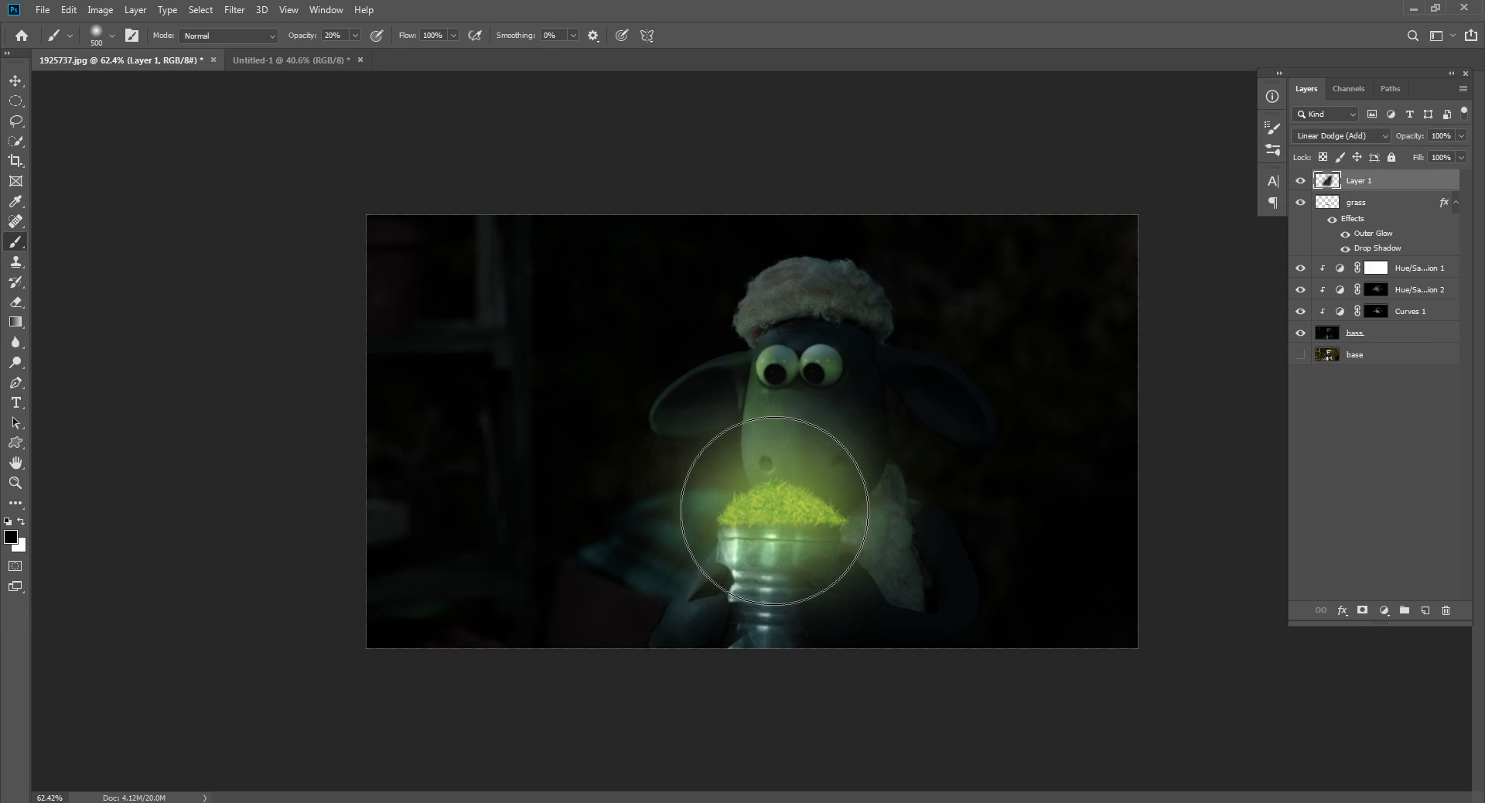
{"action": "left_click", "coordinate": [774, 511]}
{"action": "left_click", "coordinate": [774, 511]}
Refine the glow around the grass with alternating white and black 20% dabs, comparing the image with Layer 1 hidden and shown.
{"action": "key", "text": "x"}
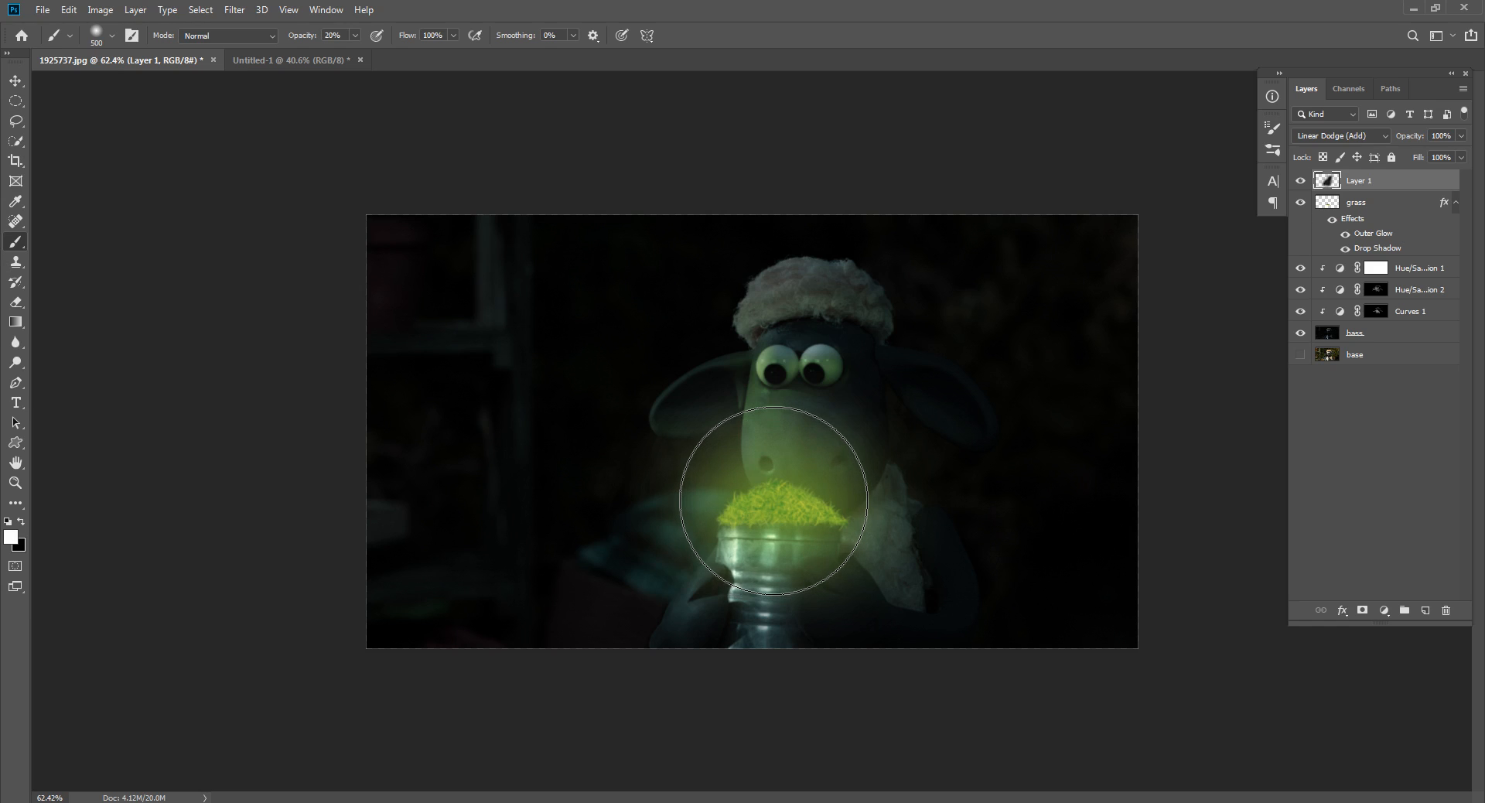
{"action": "left_click", "coordinate": [774, 501]}
{"action": "left_click", "coordinate": [774, 501]}
{"action": "key", "text": "x"}
{"action": "left_click", "coordinate": [773, 501]}
{"action": "left_click", "coordinate": [774, 500]}
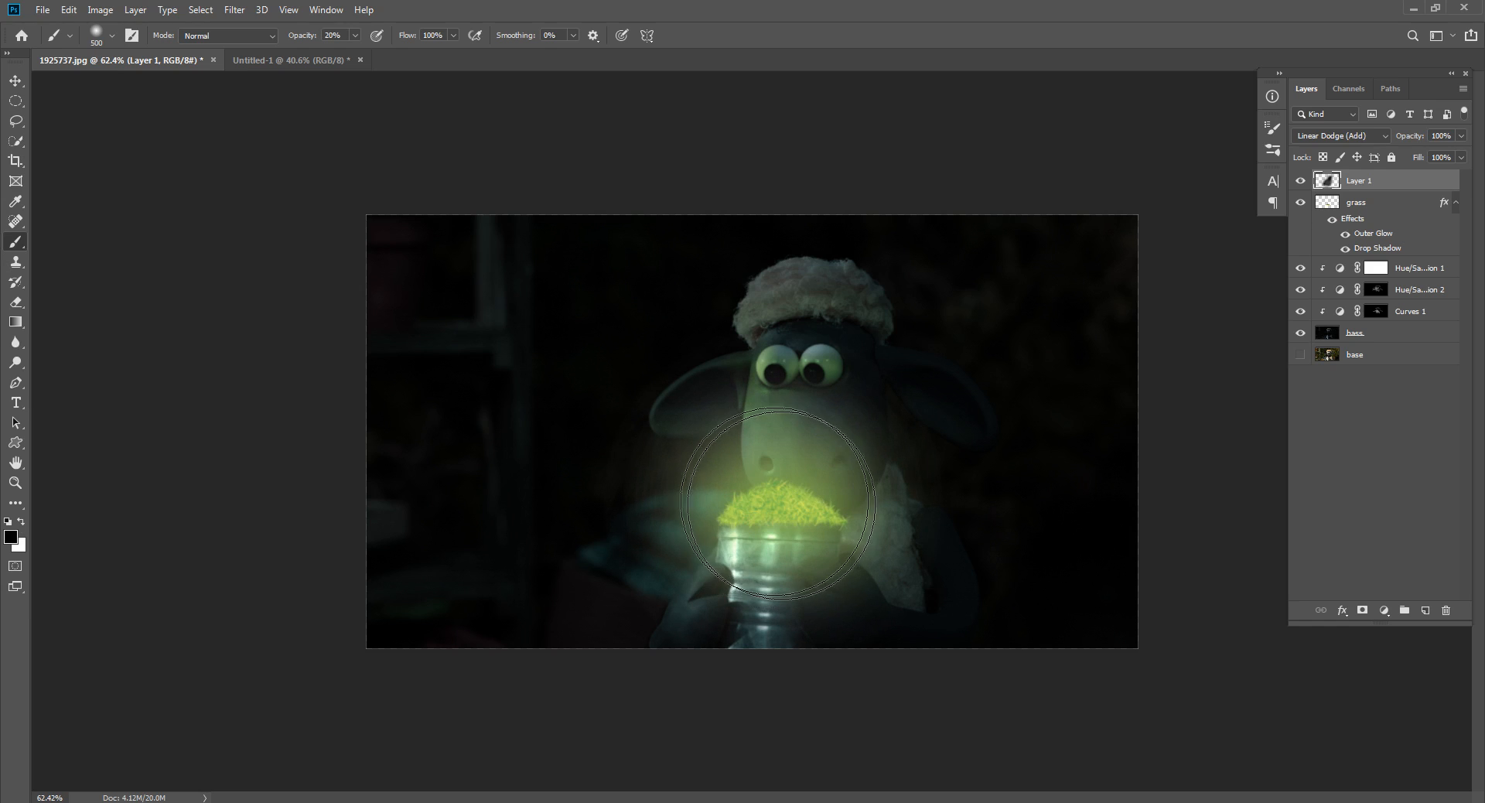
{"action": "left_click", "coordinate": [778, 503]}
{"action": "left_click", "coordinate": [760, 496]}
{"action": "left_click", "coordinate": [799, 503]}
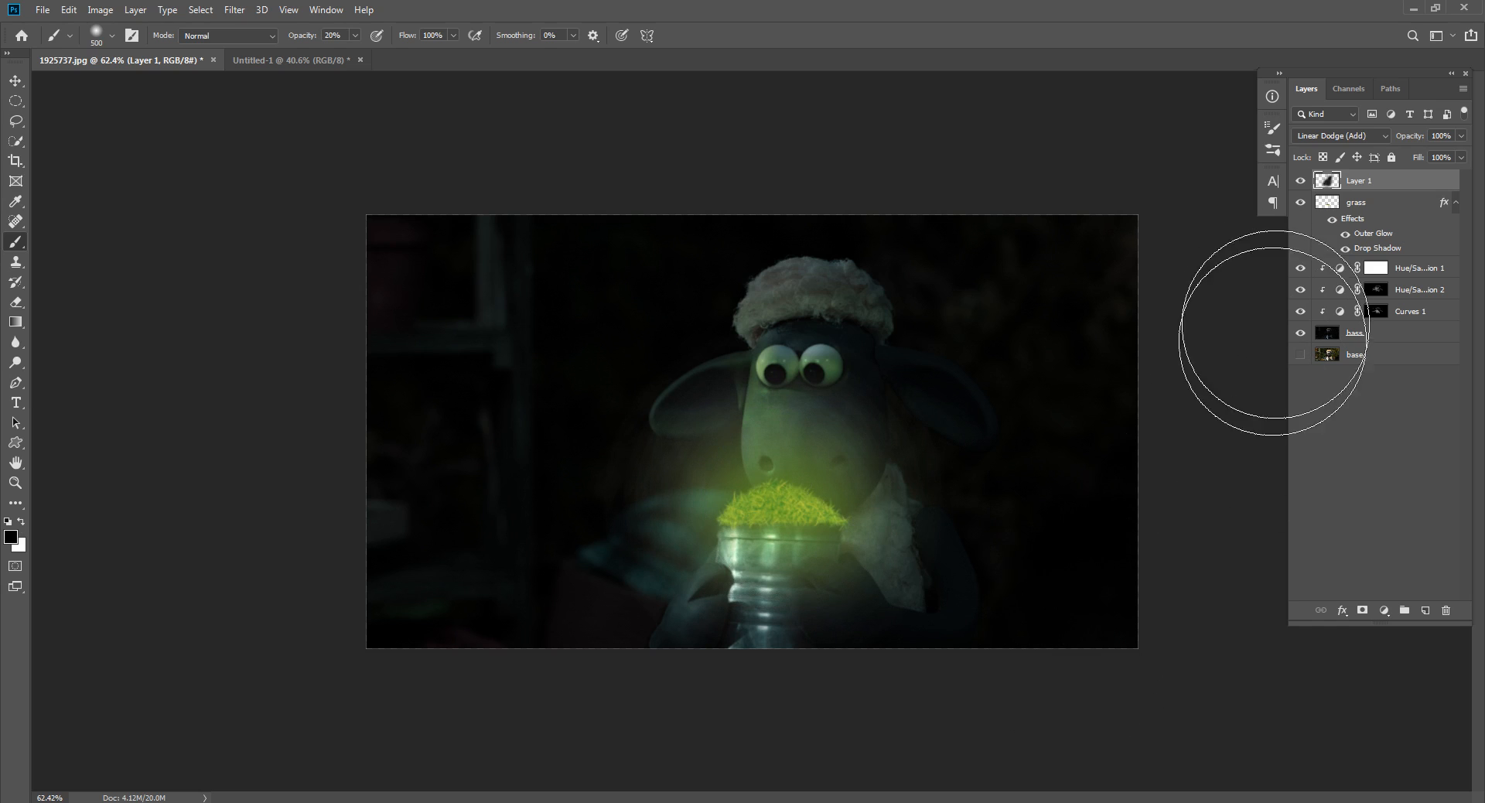
{"action": "left_click", "coordinate": [1300, 181]}
{"action": "left_click", "coordinate": [1300, 181]}
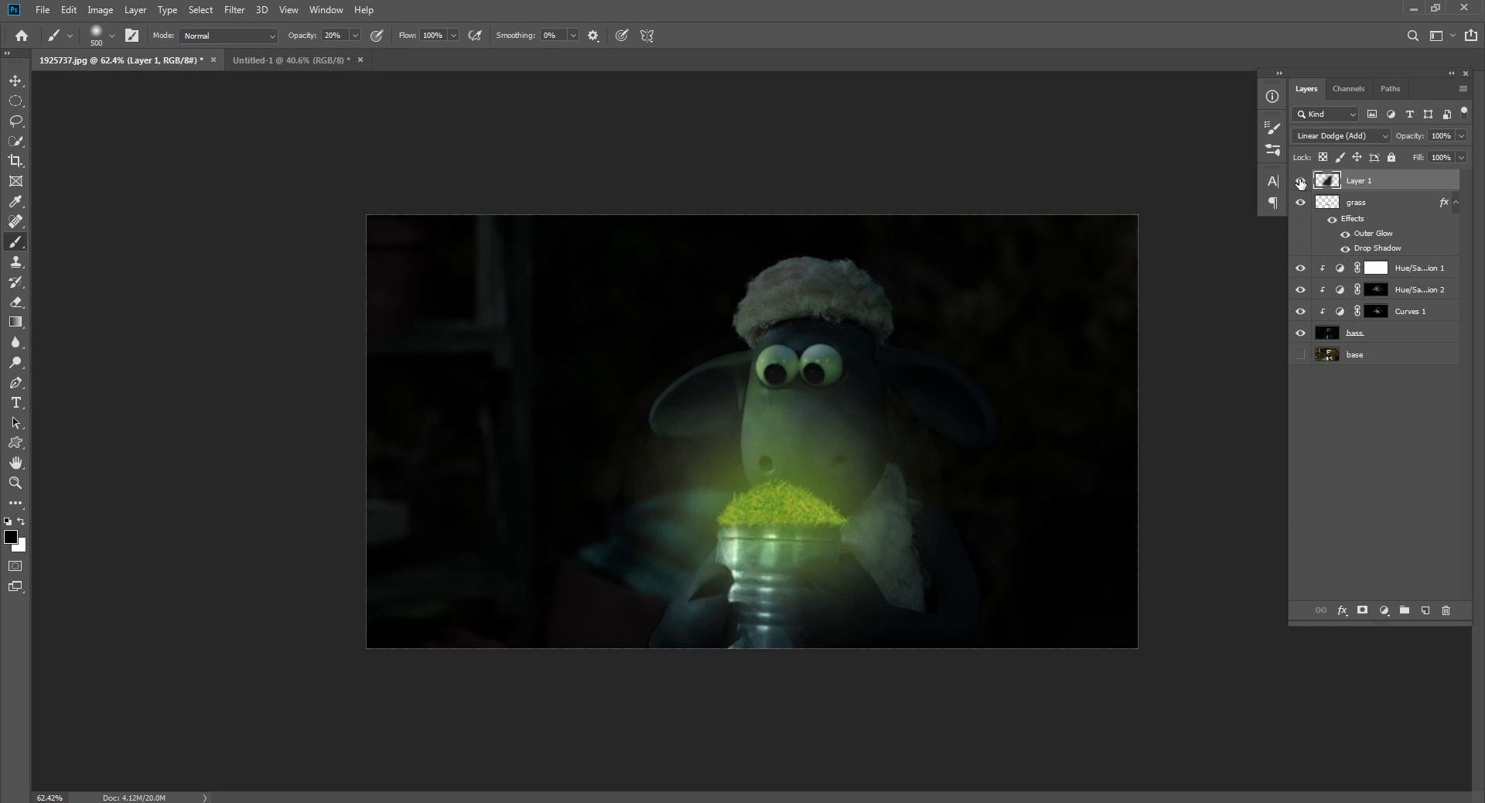
{"action": "left_click", "coordinate": [1300, 181]}
{"action": "left_click", "coordinate": [1301, 181]}
Sample the grass green, darken it in the Color Picker, dab it over the grass on Layer 1 and undo one dab.
{"action": "left_click", "coordinate": [792, 499], "text": "alt"}
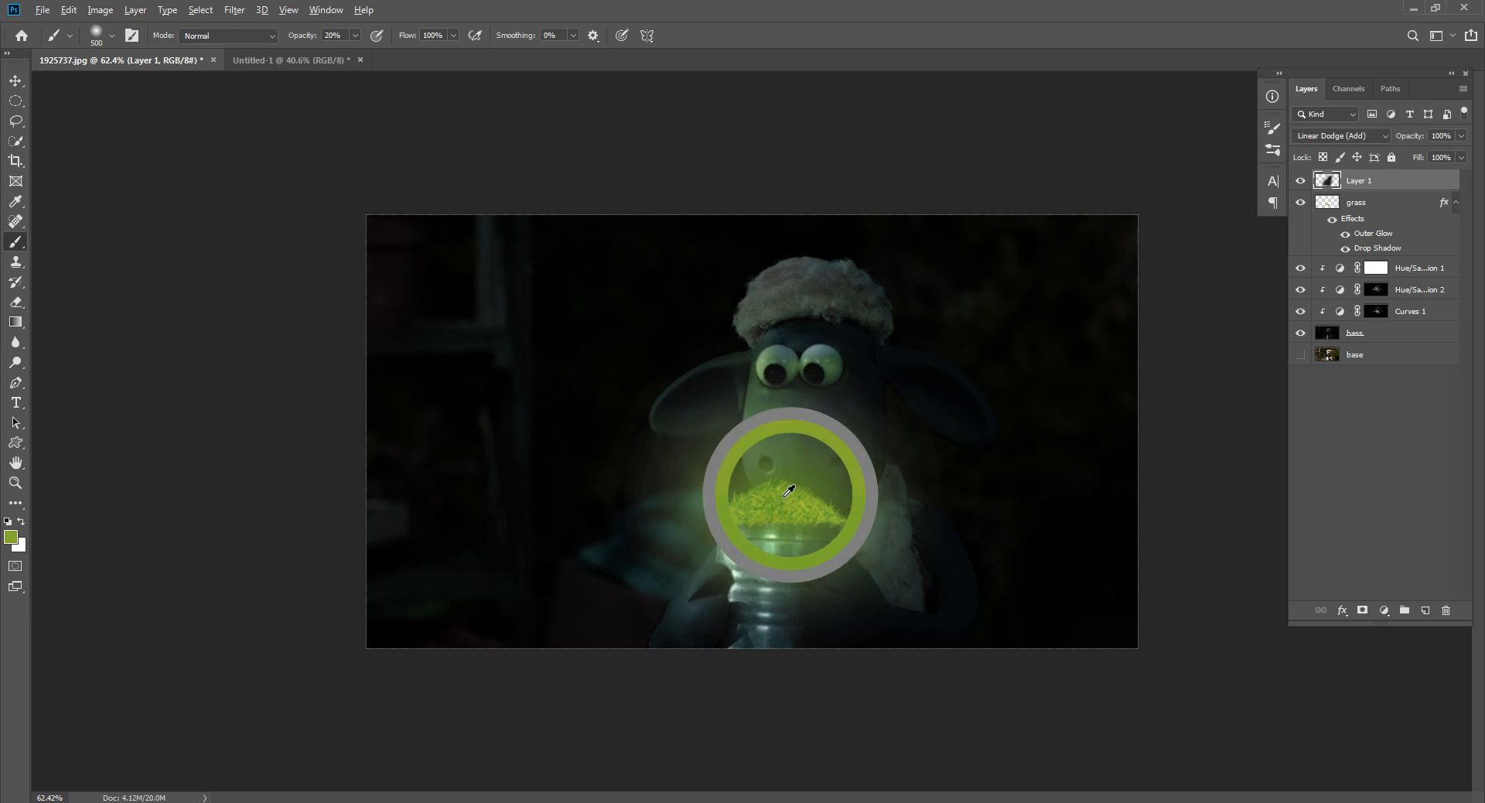
{"action": "left_click", "coordinate": [11, 536]}
{"action": "left_click_drag", "start_coordinate": [252, 245], "coordinate": [273, 306]}
{"action": "left_click", "coordinate": [329, 314]}
{"action": "left_click", "coordinate": [457, 165]}
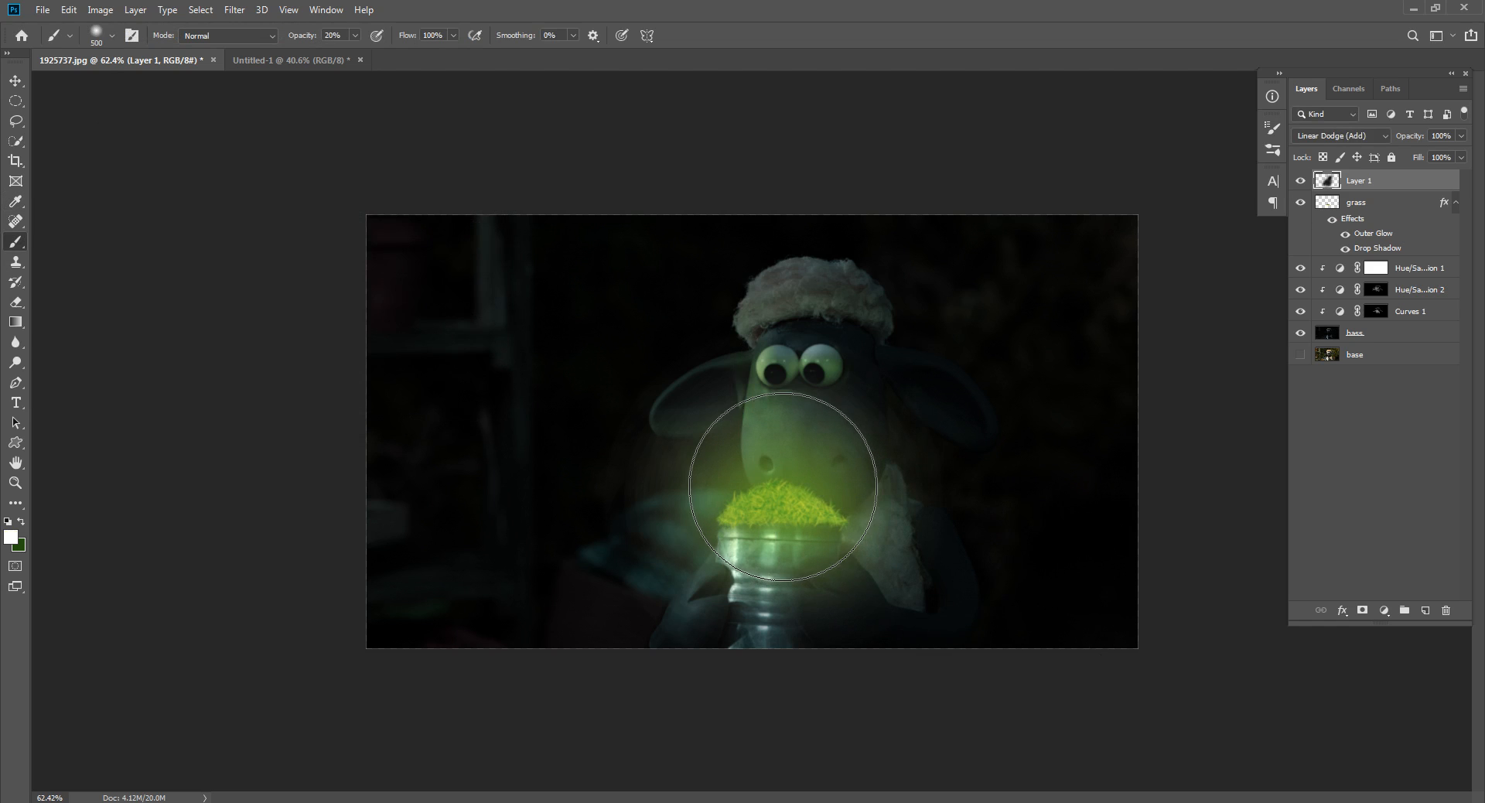
{"action": "left_click", "coordinate": [786, 487]}
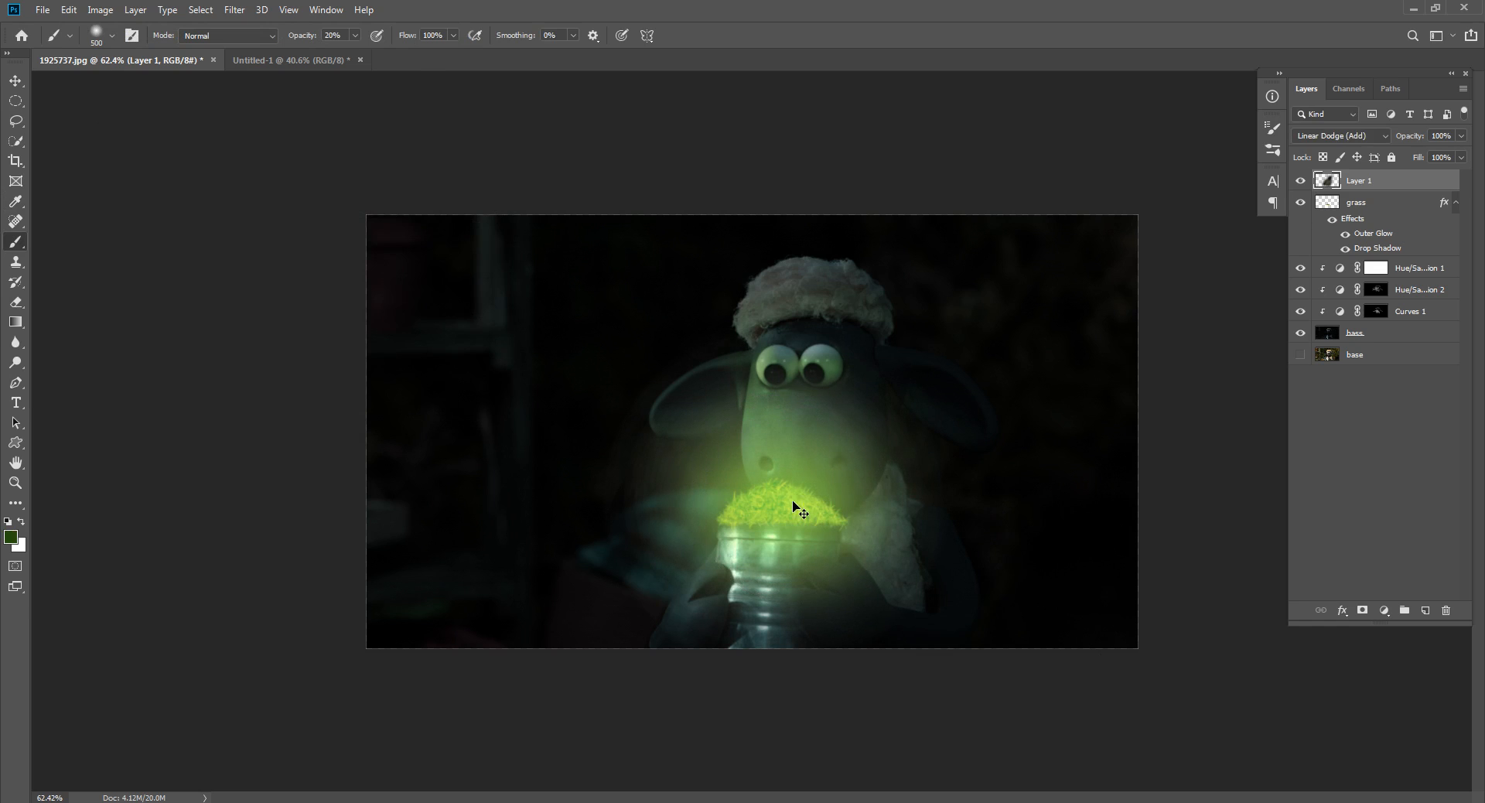
{"action": "key", "text": "ctrl+z"}
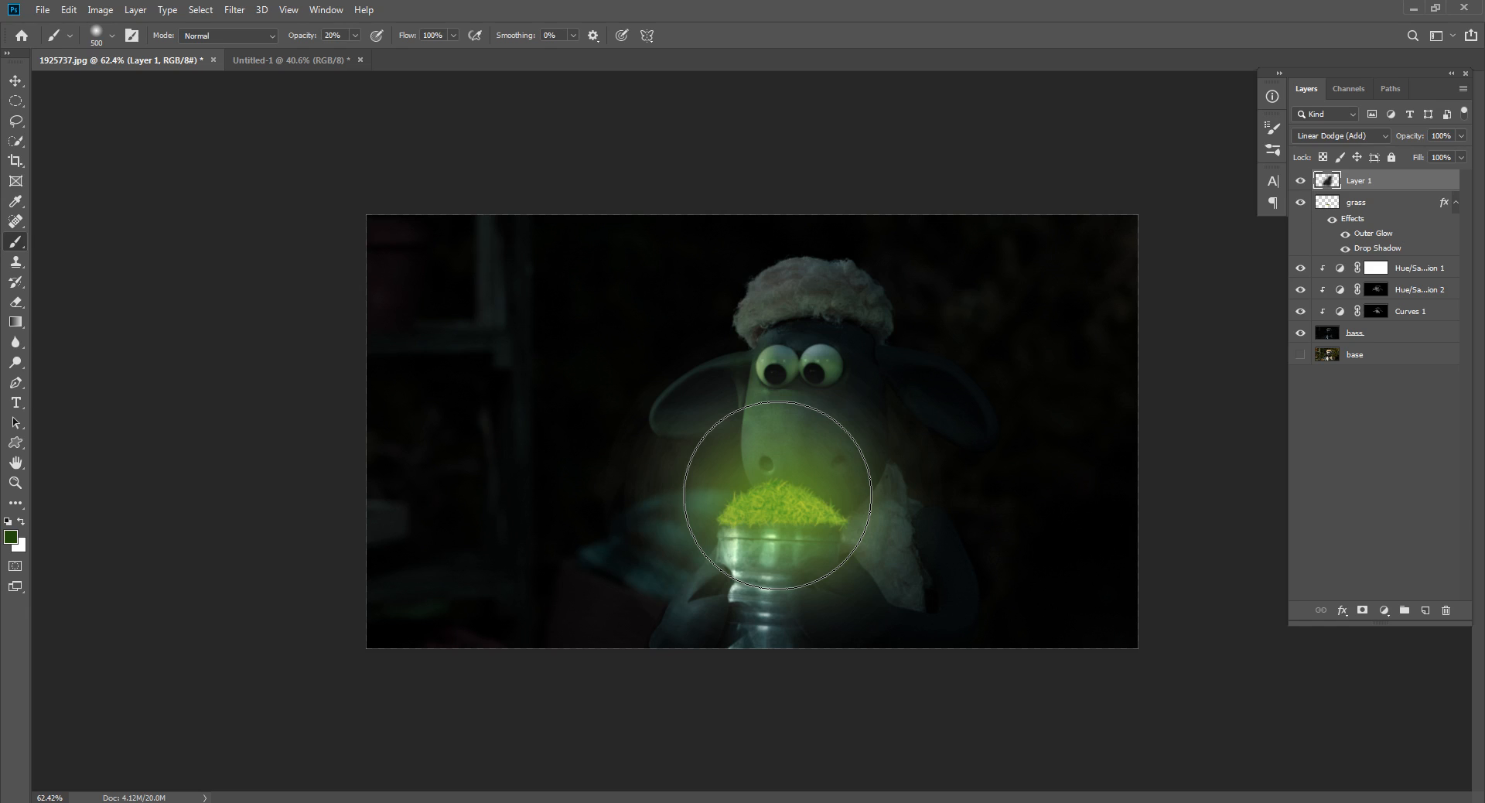
Select the bass layer with the Move tool active and open the Lighting Effects filter for it.
{"action": "key", "text": "v"}
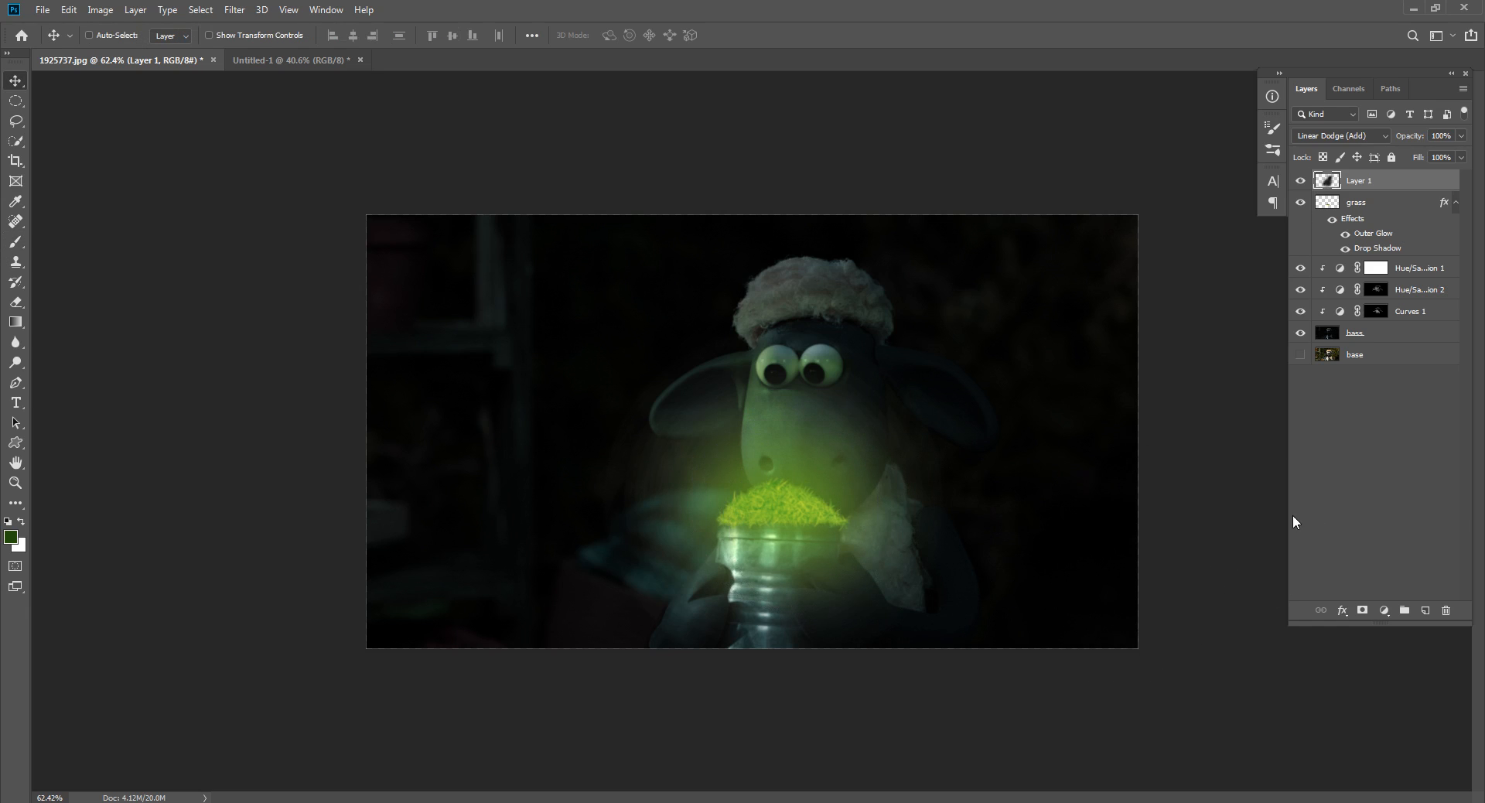
{"action": "left_click", "coordinate": [1344, 423]}
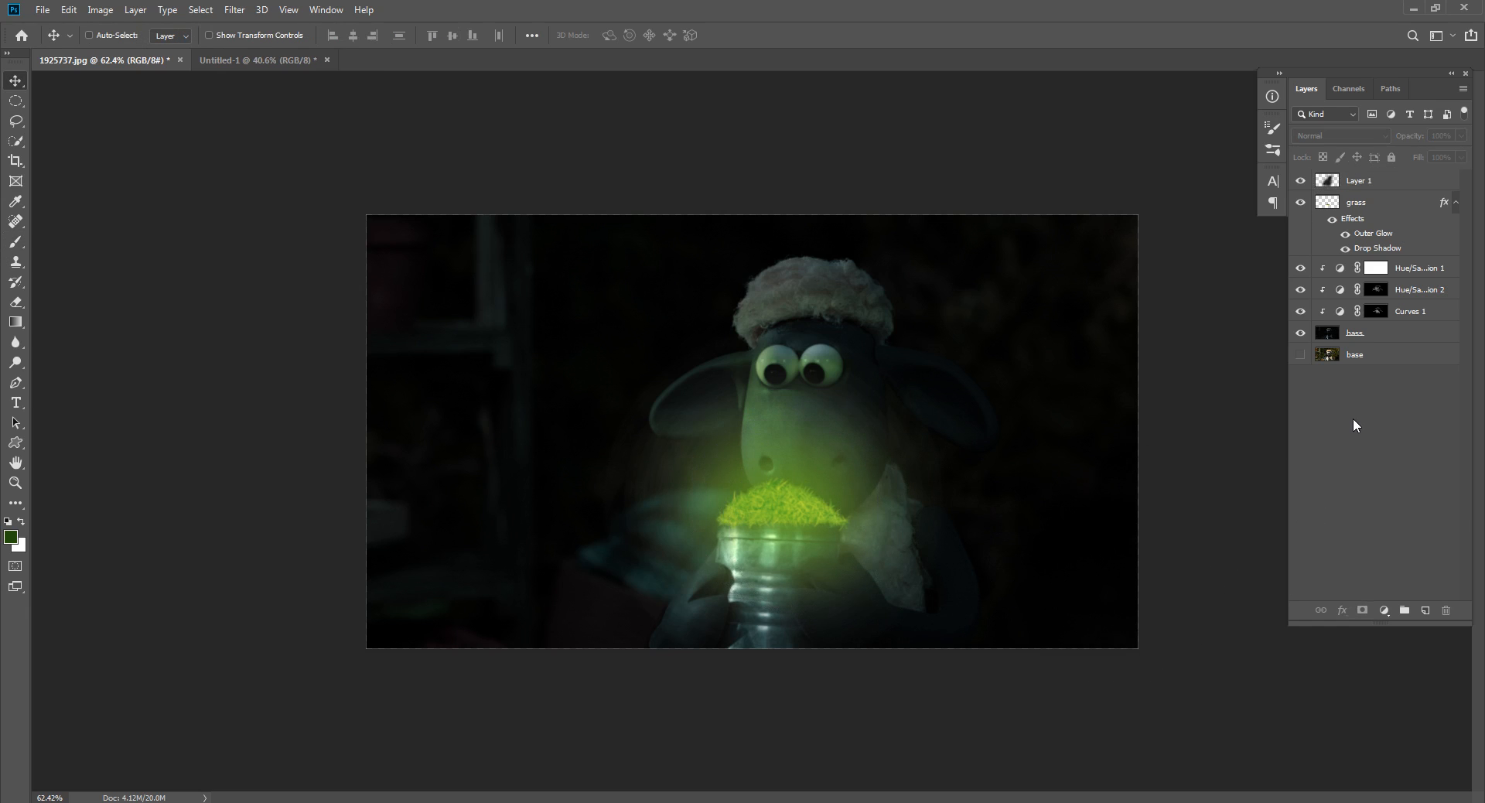
{"action": "left_click", "coordinate": [235, 10]}
{"action": "left_click", "coordinate": [1272, 236]}
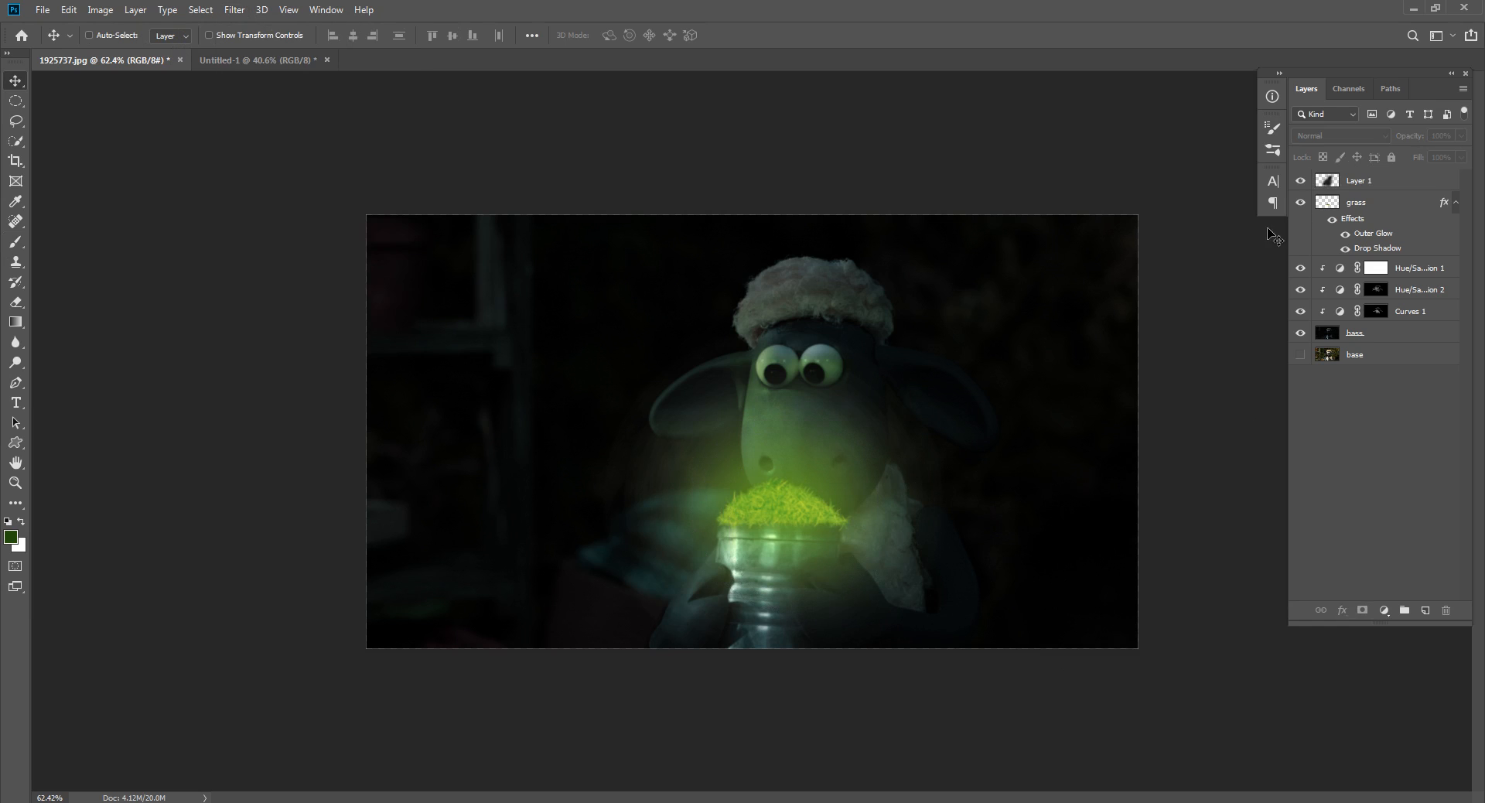
{"action": "left_click", "coordinate": [1374, 362]}
{"action": "left_click", "coordinate": [1375, 313]}
{"action": "left_click", "coordinate": [1375, 331]}
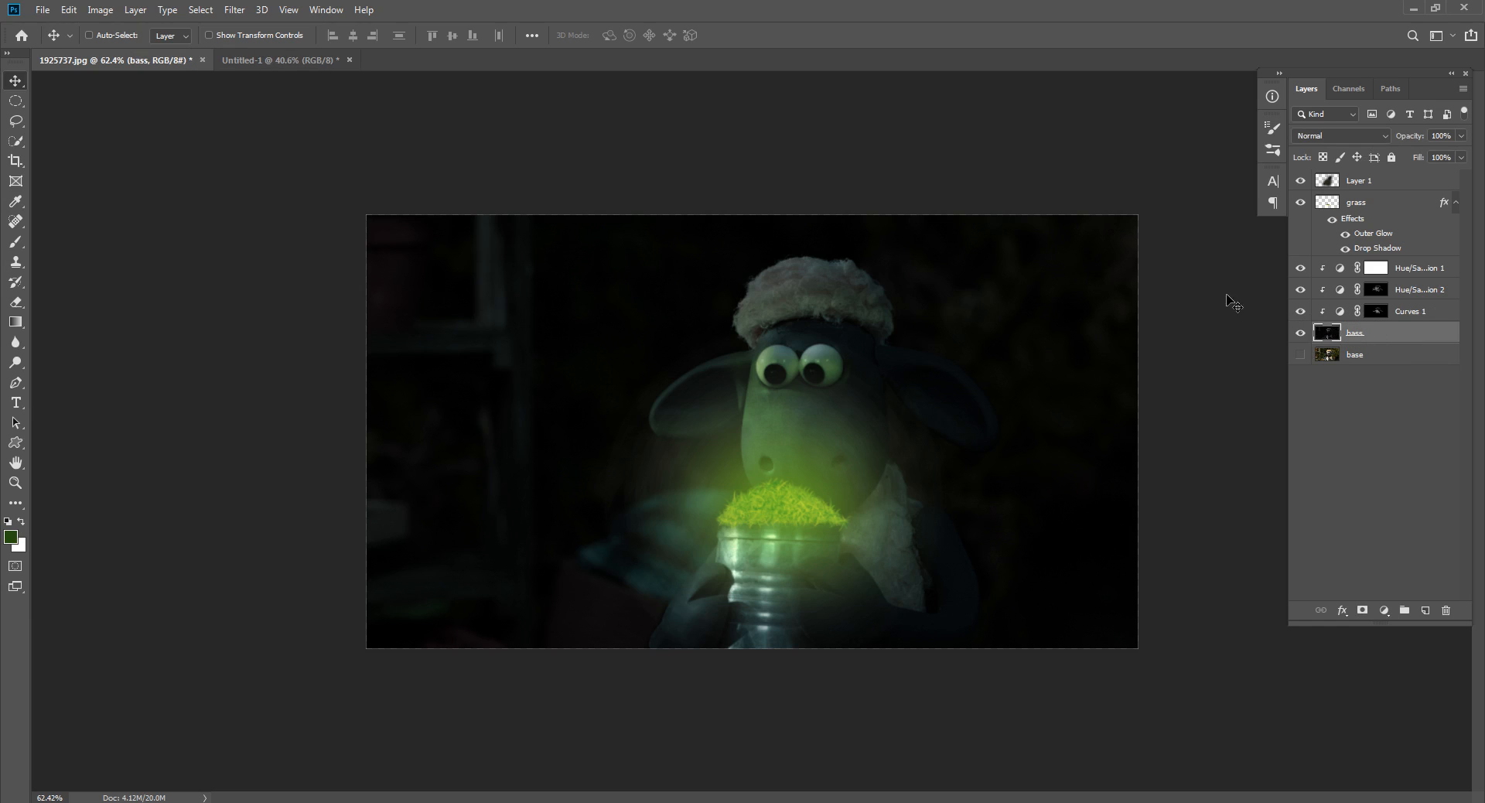
{"action": "left_click", "coordinate": [230, 9]}
{"action": "mouse_move", "coordinate": [325, 259]}
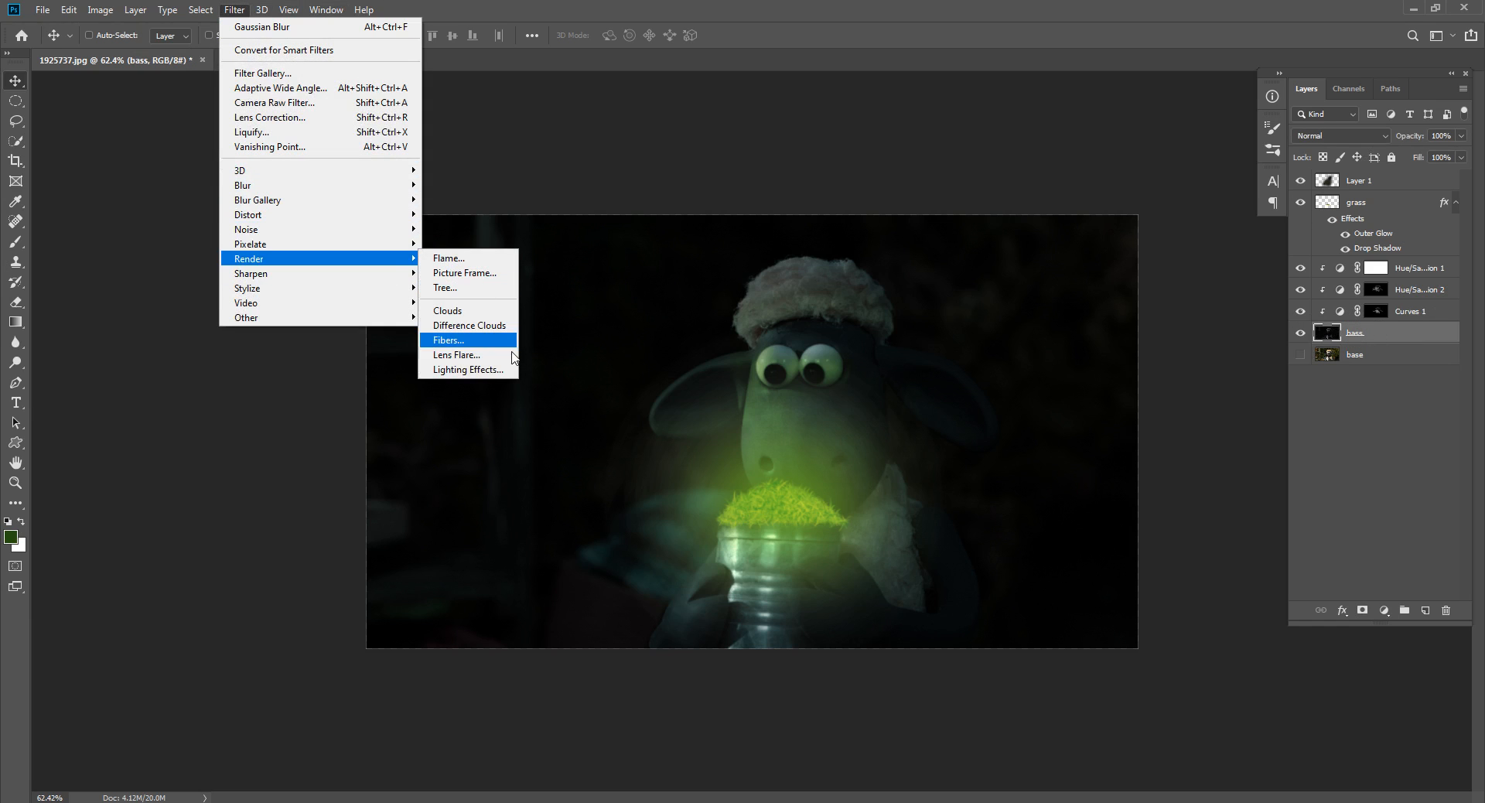
{"action": "left_click", "coordinate": [461, 371]}
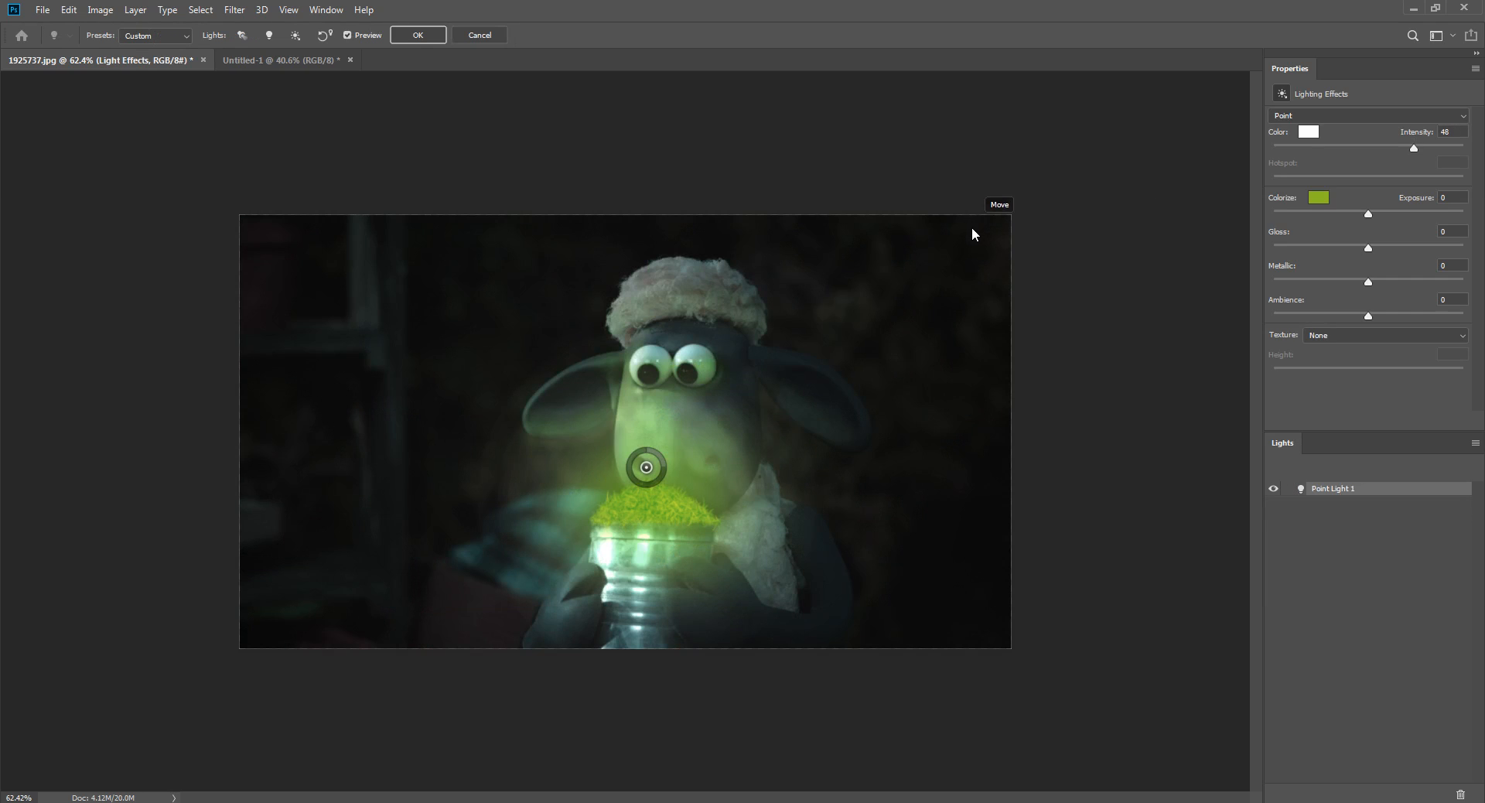
Try the Spot light type on the light over the sheep's muzzle and set it back to Point.
{"action": "left_click", "coordinate": [1339, 115]}
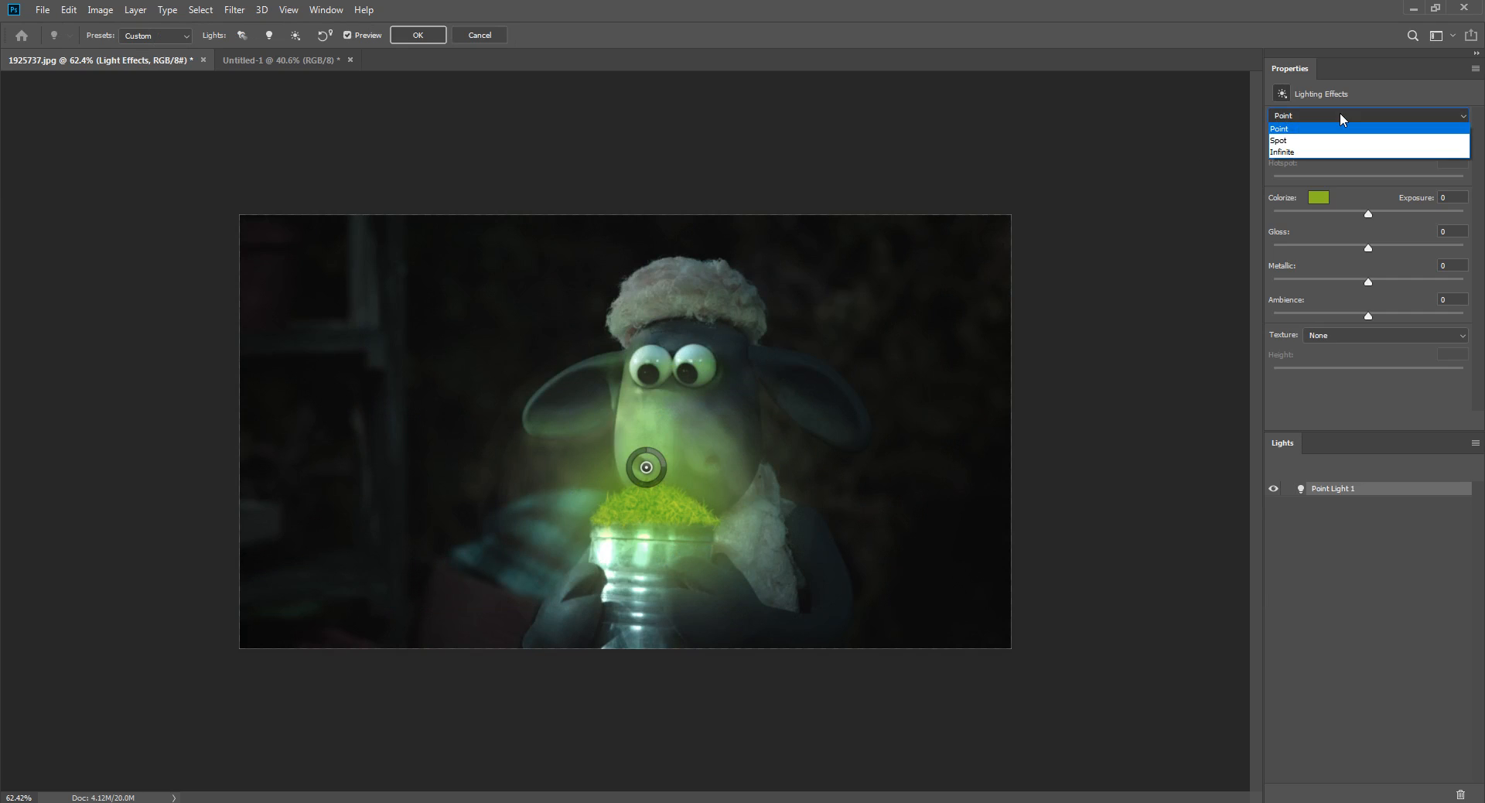
{"action": "left_click", "coordinate": [1339, 115]}
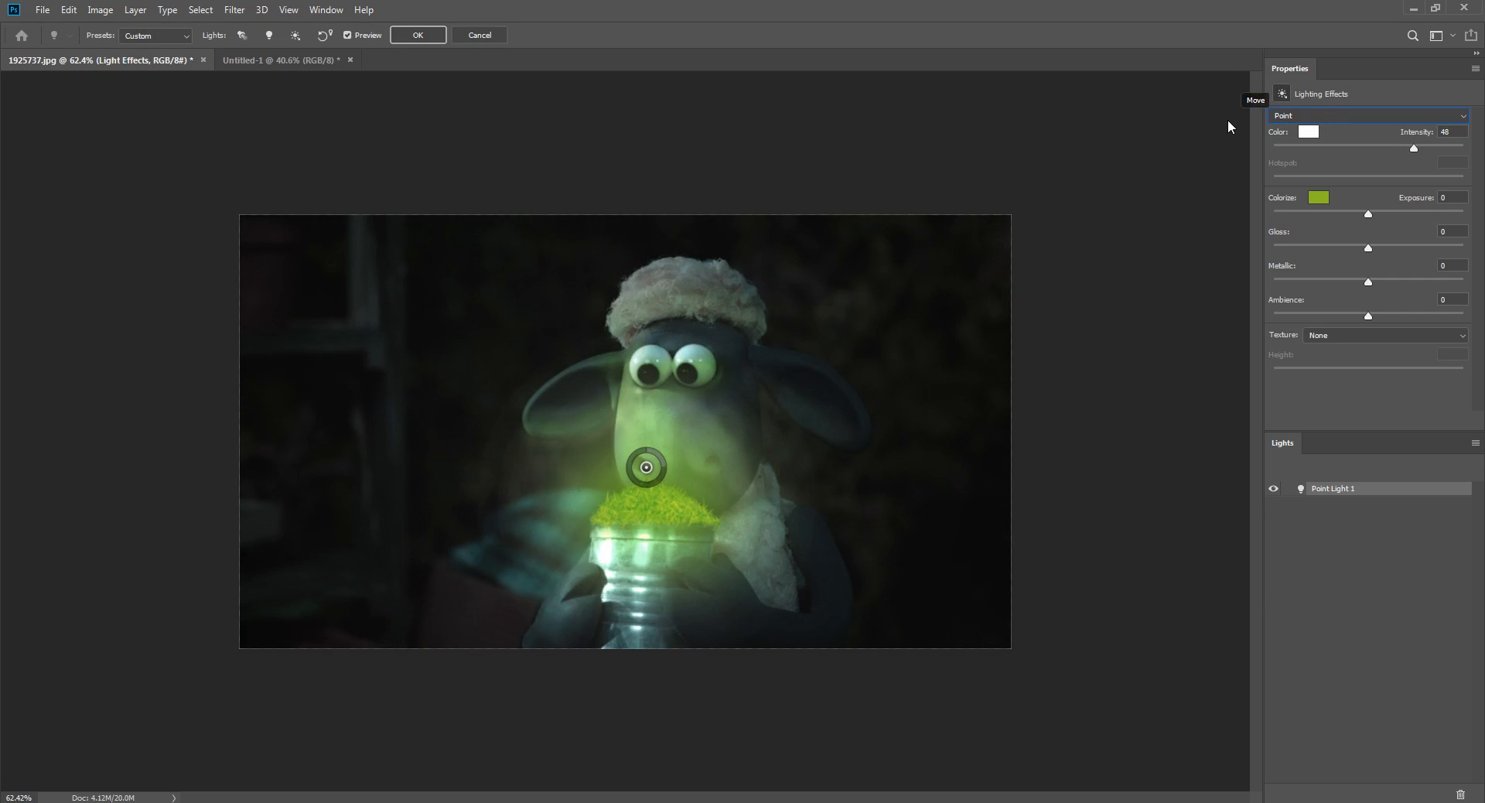
{"action": "left_click", "coordinate": [1303, 111]}
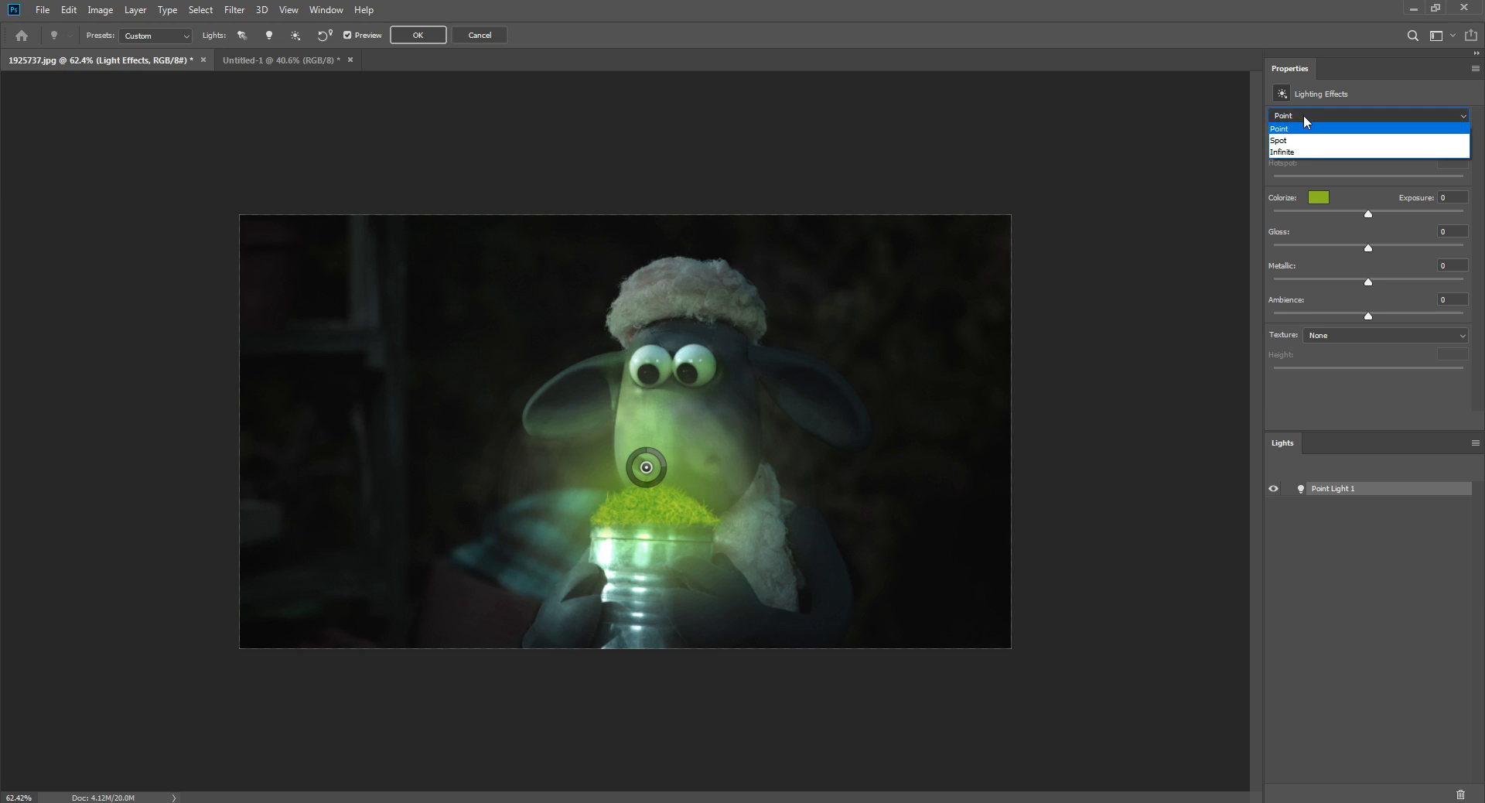
{"action": "left_click", "coordinate": [1302, 140]}
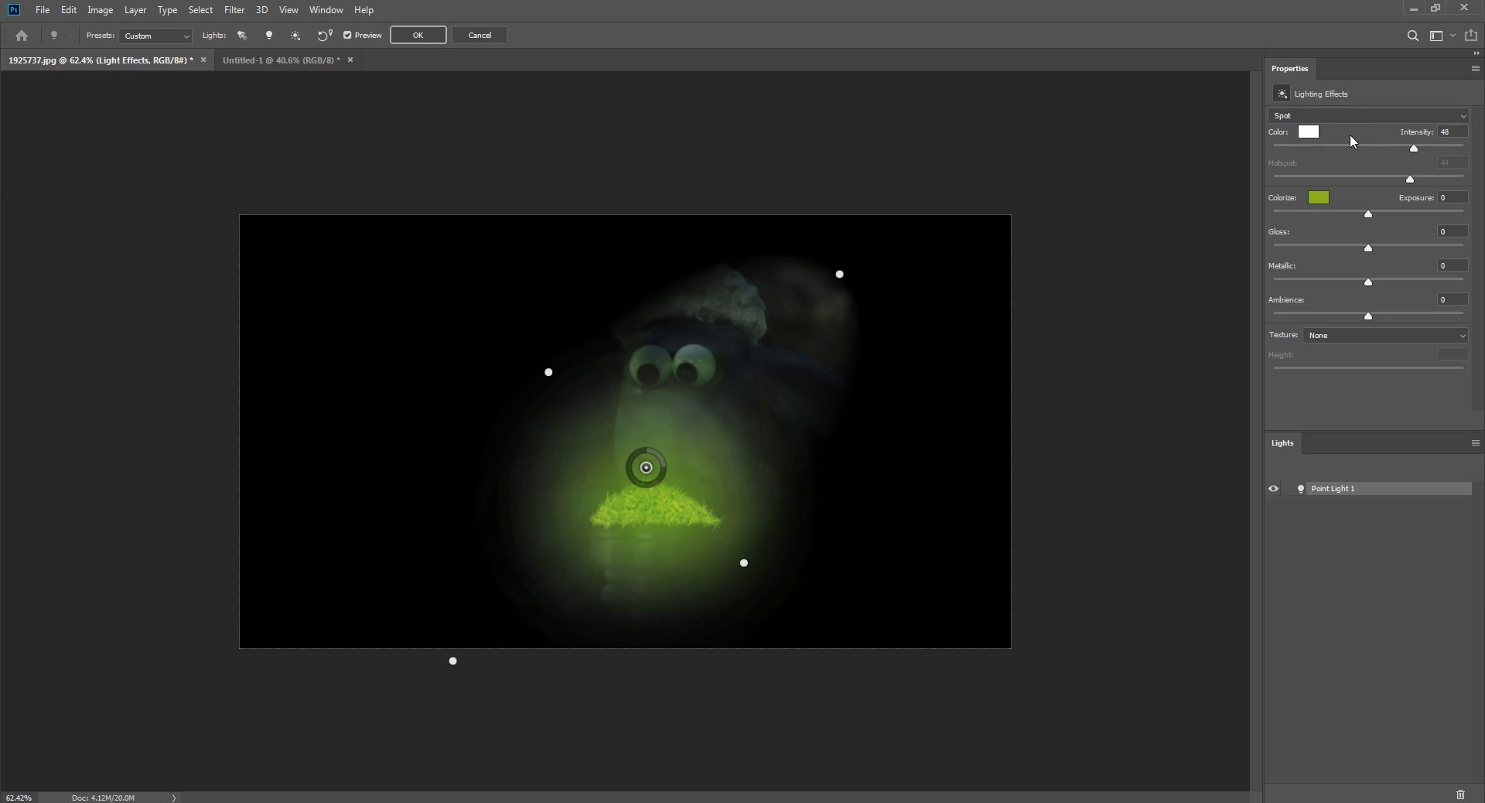
{"action": "left_click", "coordinate": [1335, 113]}
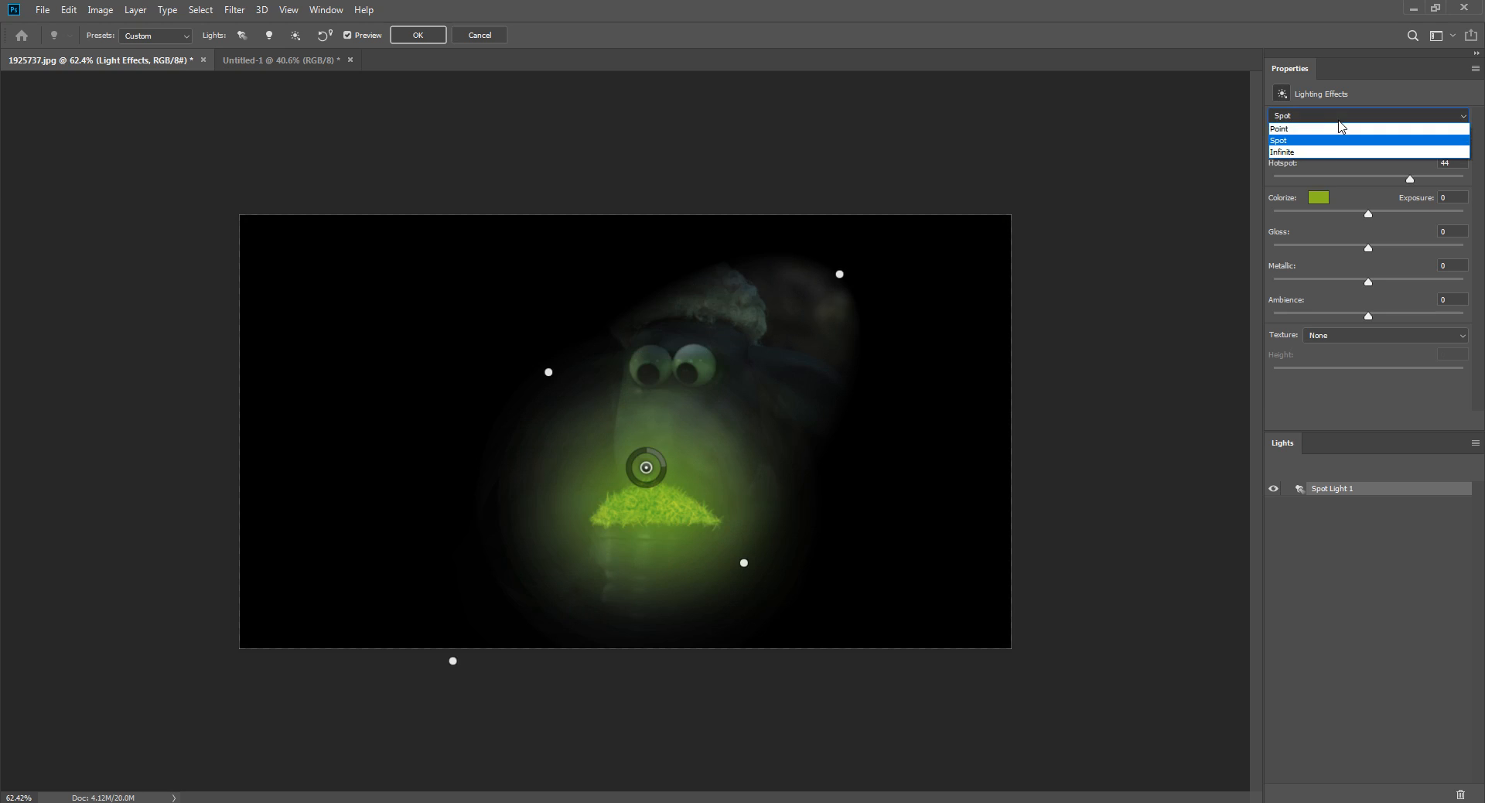
{"action": "left_click", "coordinate": [1341, 128]}
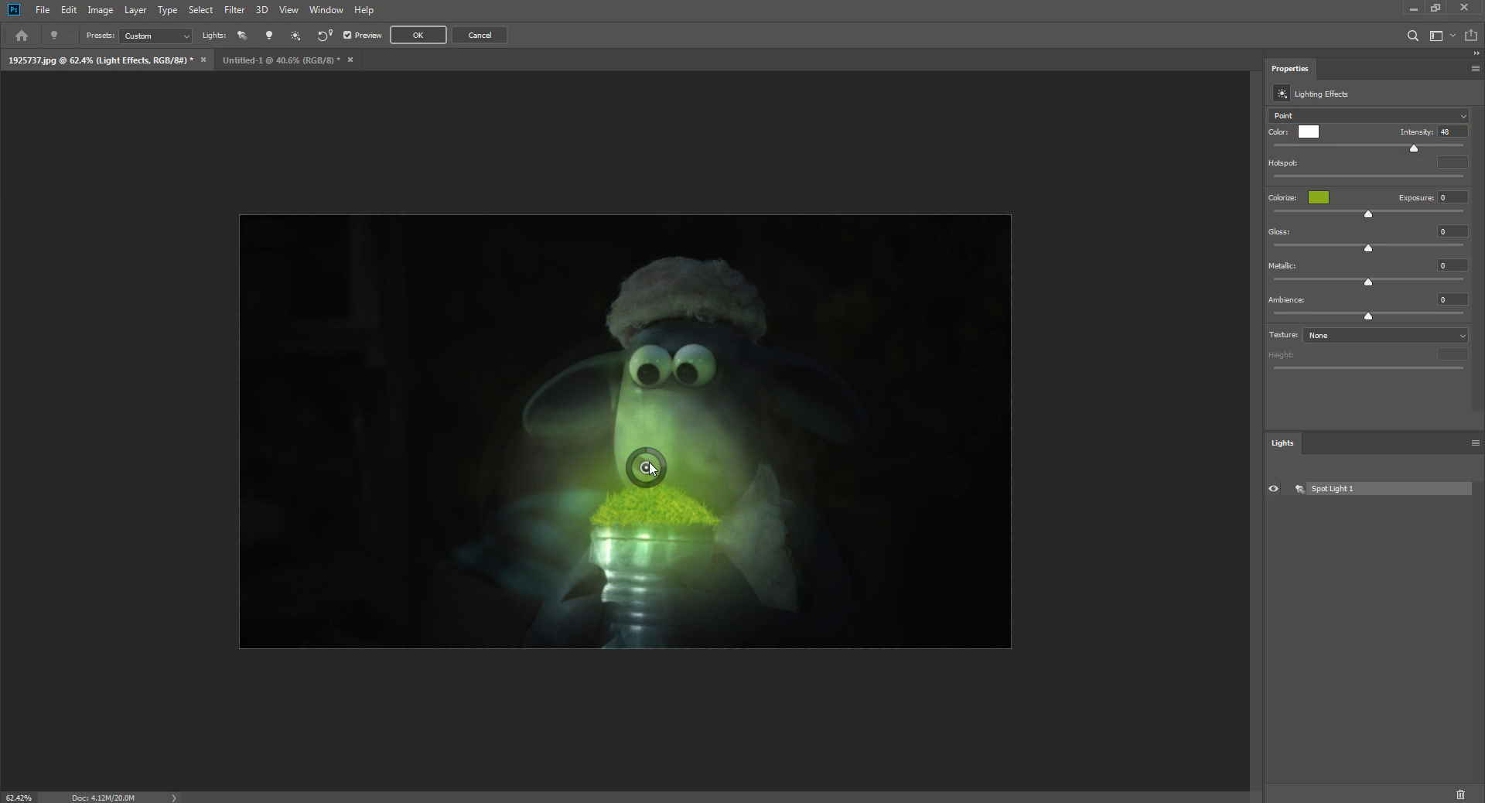
Try the Infinite light type, aiming the light from several directions, and set it back to Point.
{"action": "left_click_drag", "start_coordinate": [650, 468], "coordinate": [682, 499]}
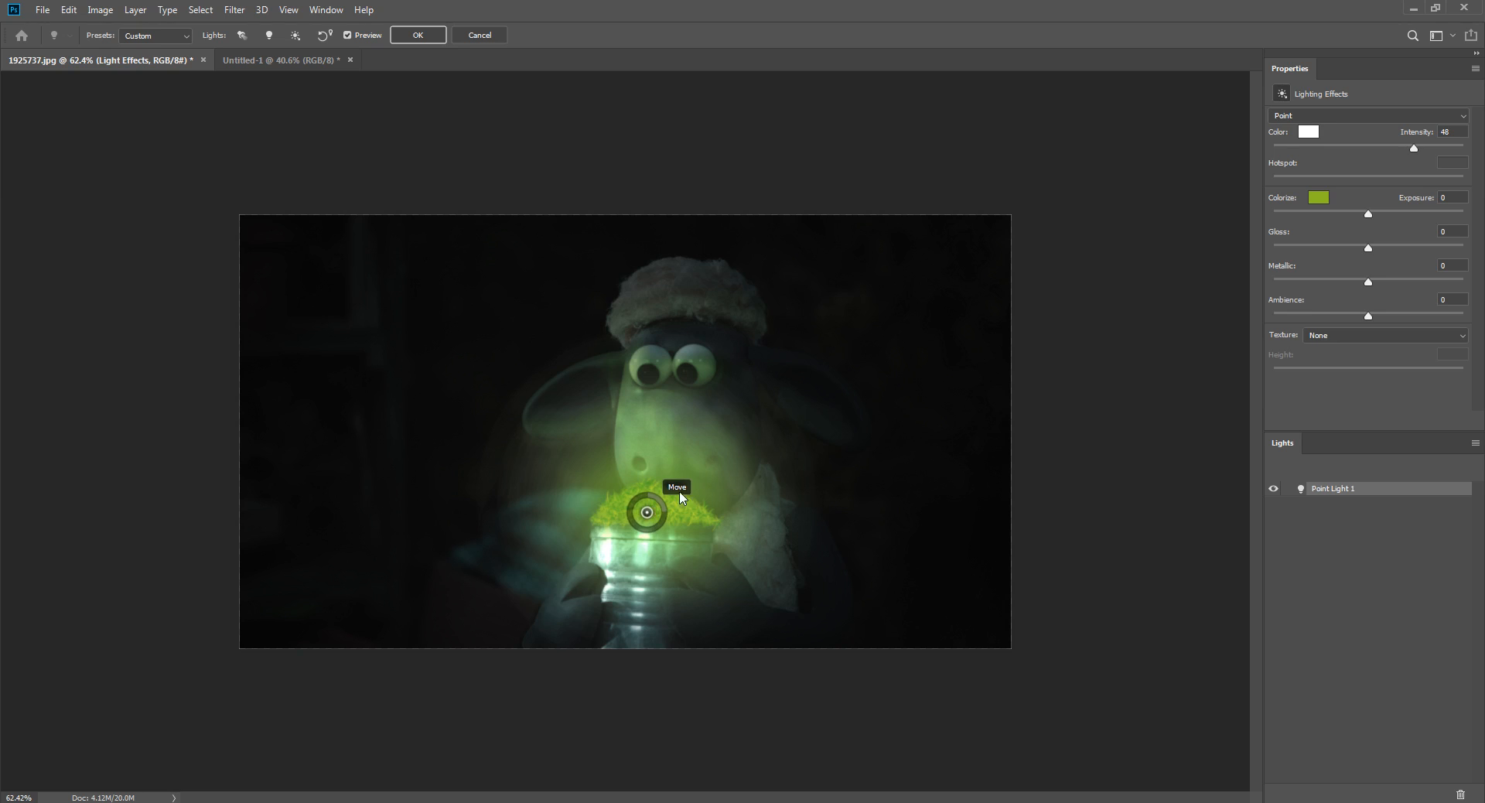
{"action": "left_click", "coordinate": [1313, 114]}
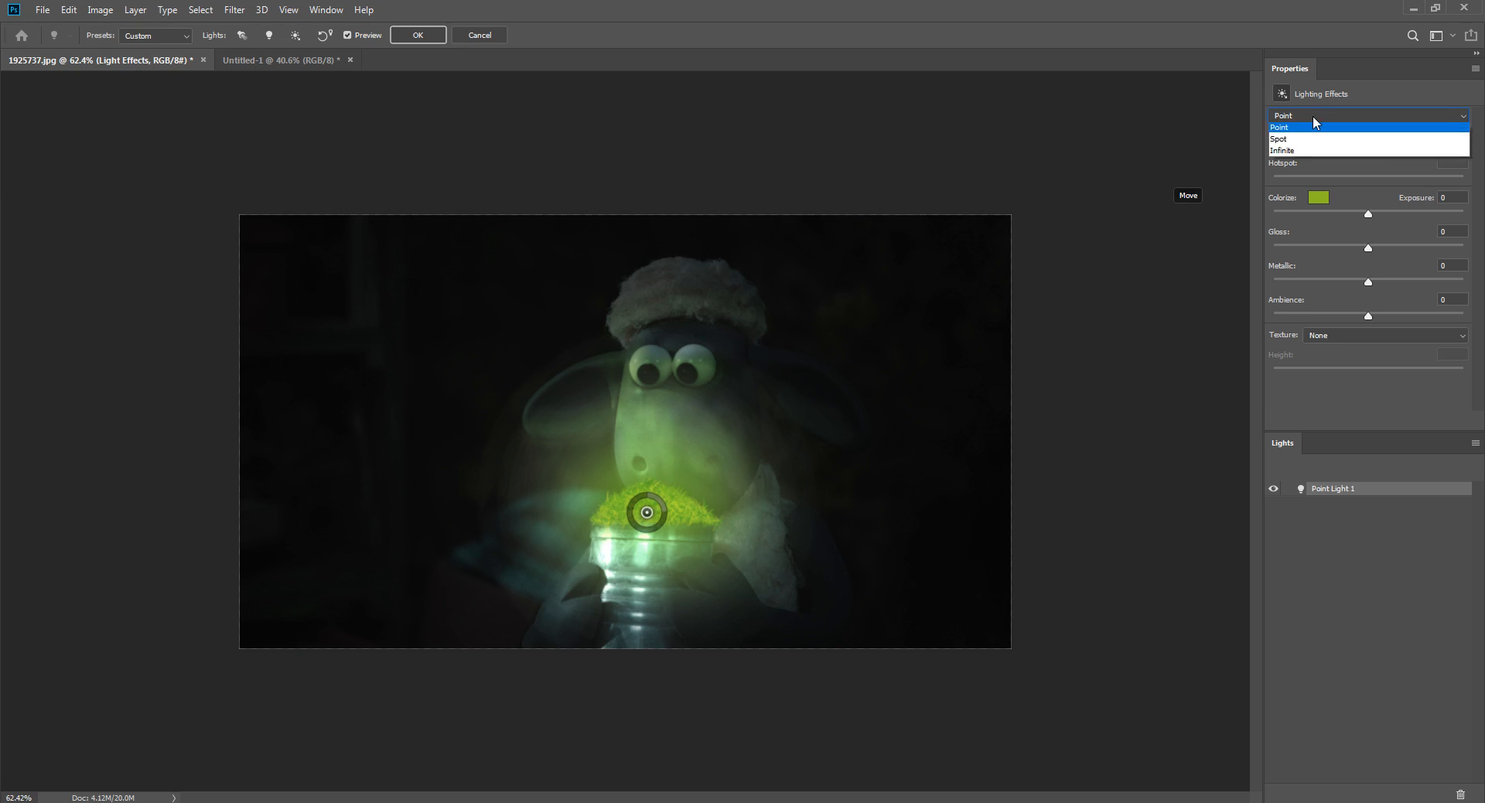
{"action": "left_click", "coordinate": [1312, 113]}
{"action": "left_click", "coordinate": [1312, 113]}
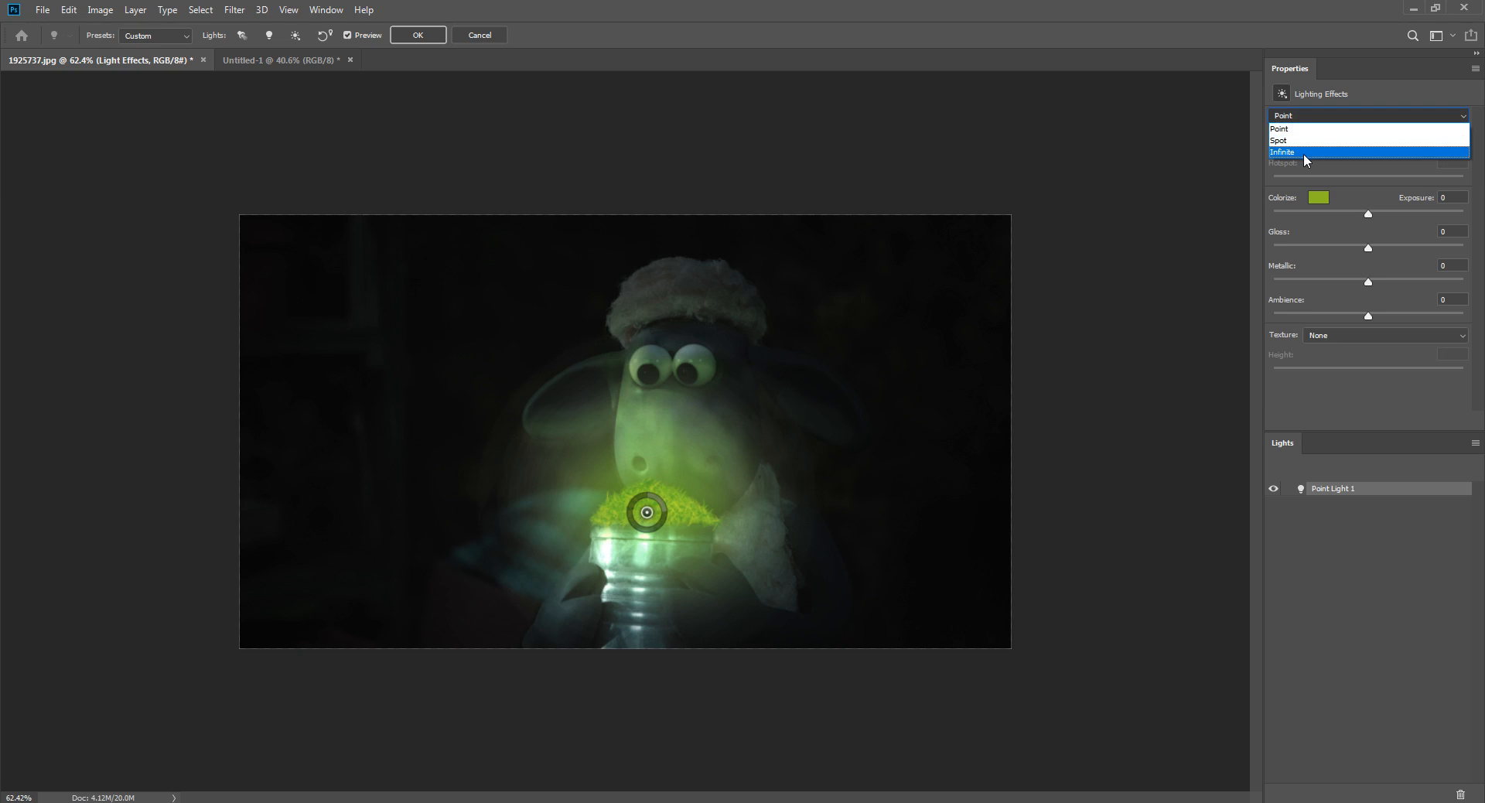
{"action": "left_click", "coordinate": [1302, 153]}
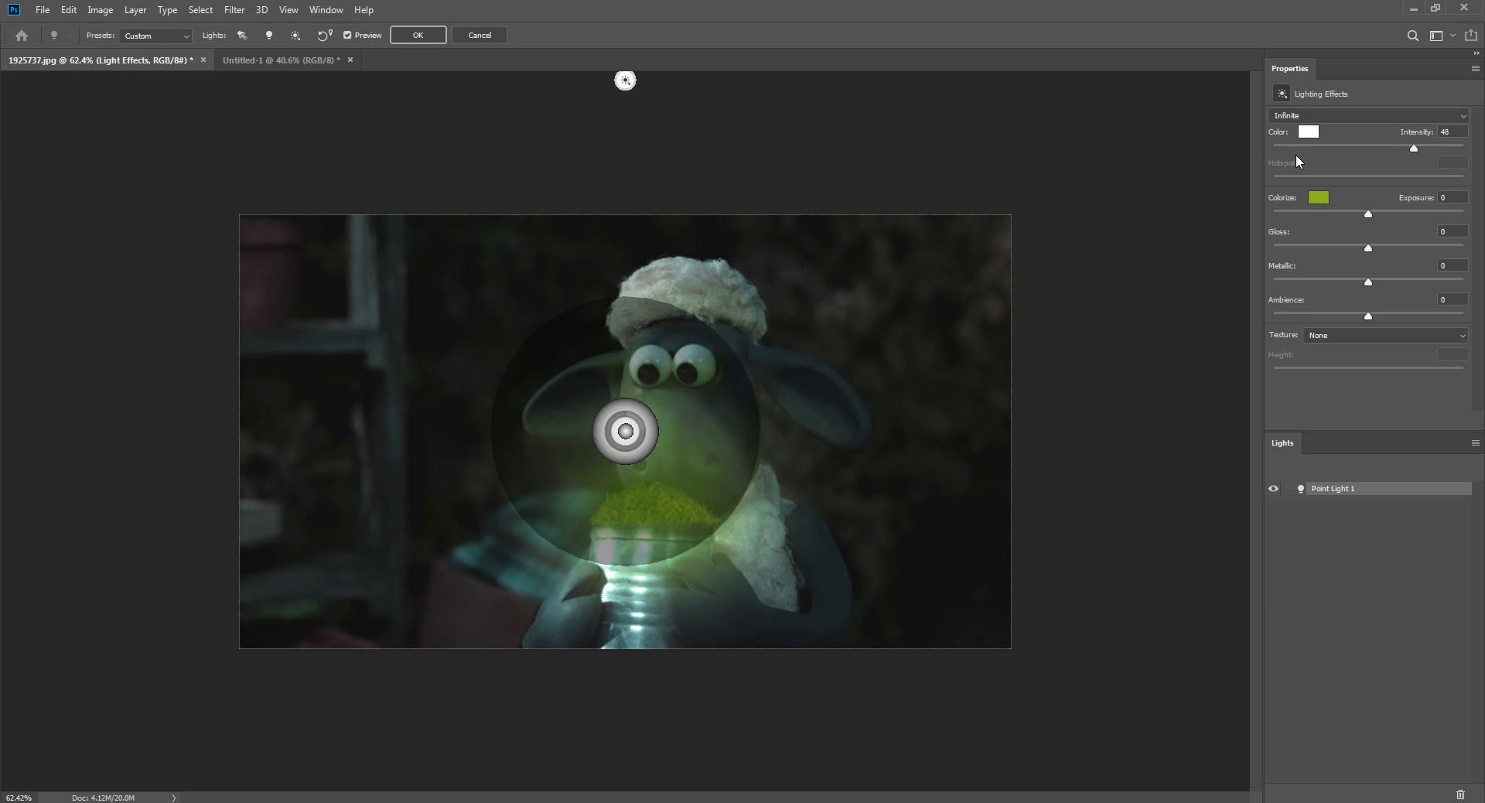
{"action": "left_click_drag", "start_coordinate": [621, 117], "coordinate": [595, 389]}
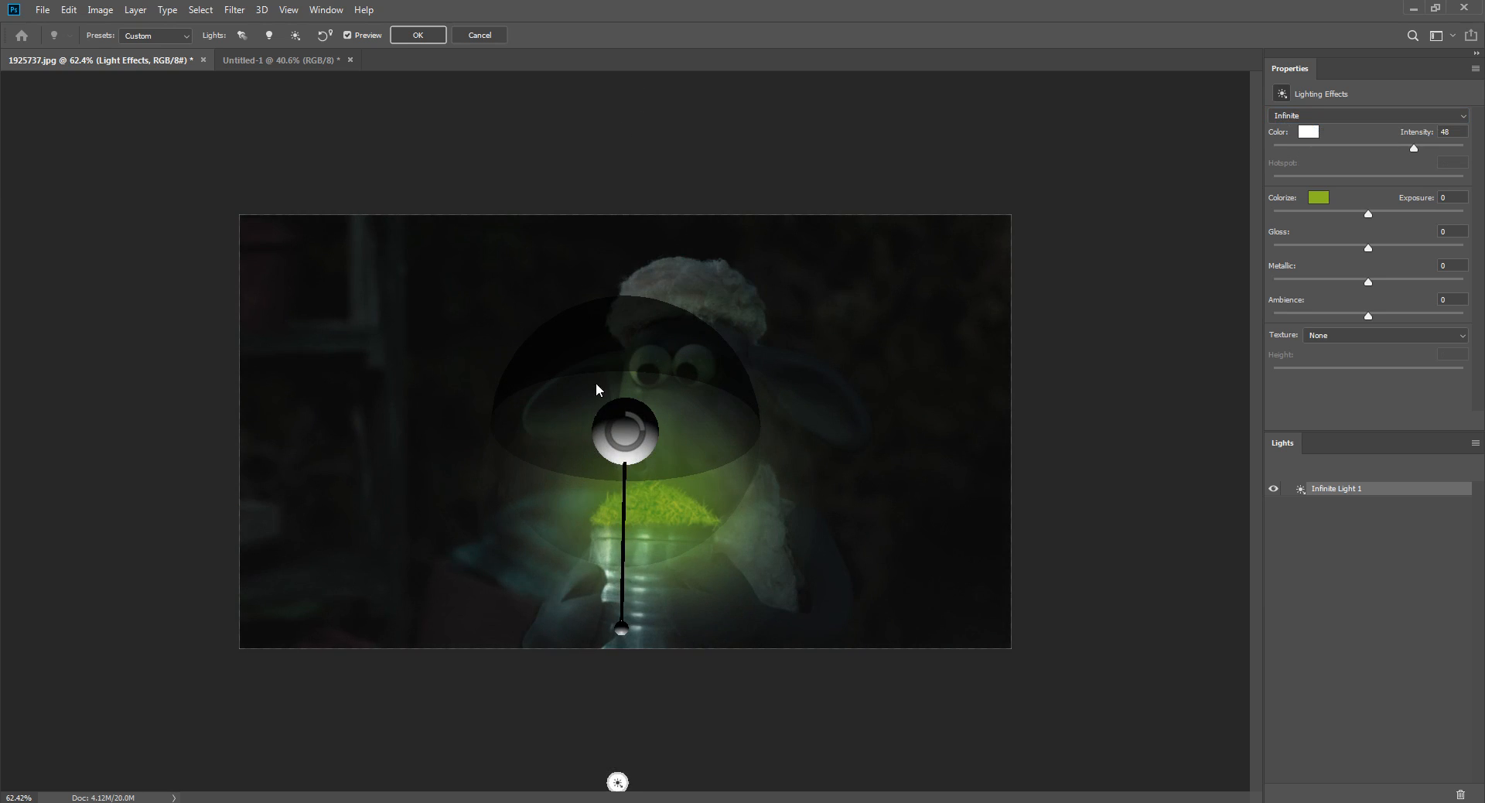
{"action": "left_click_drag", "start_coordinate": [605, 639], "coordinate": [526, 699]}
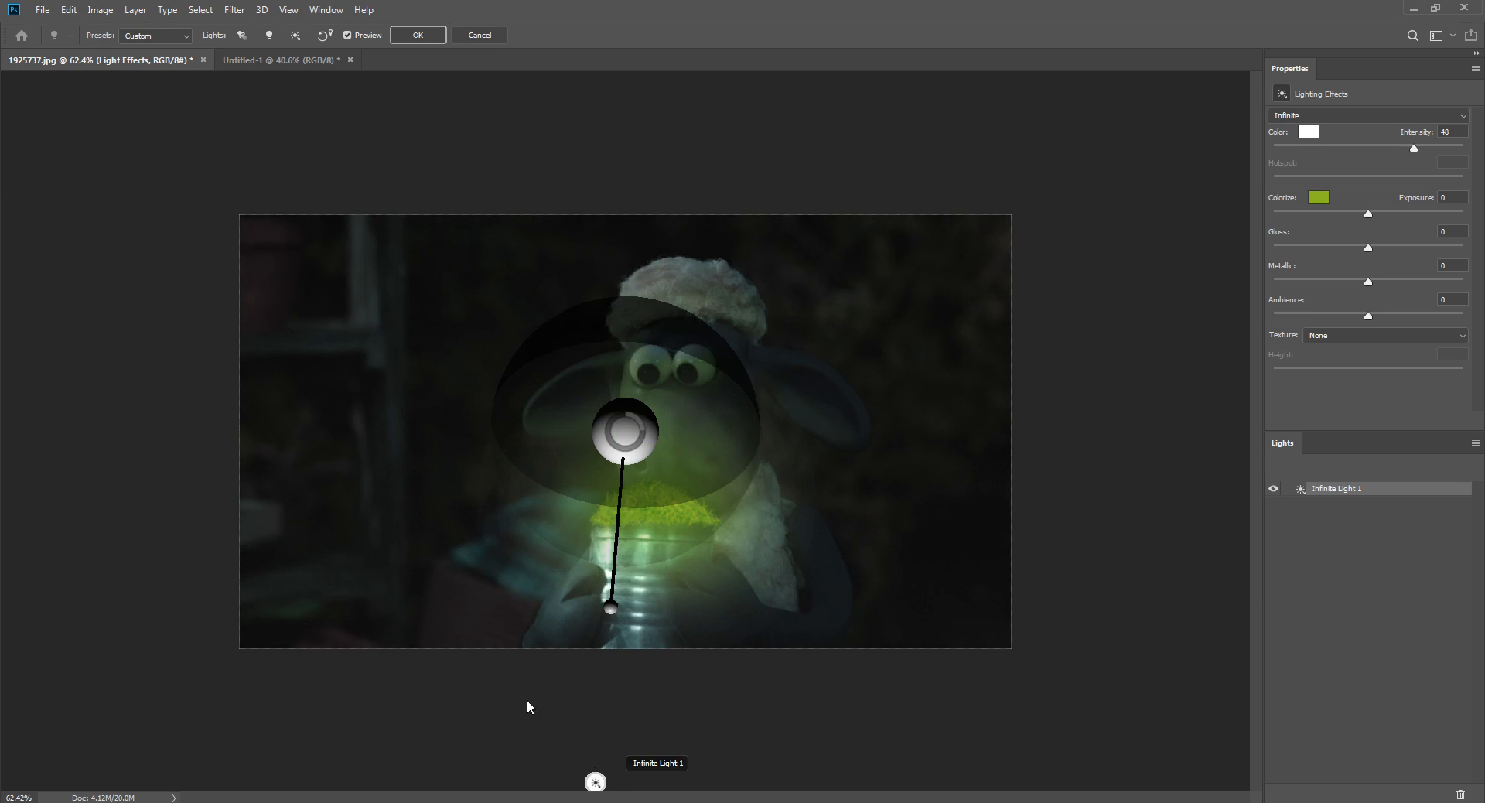
{"action": "left_click_drag", "start_coordinate": [611, 608], "coordinate": [524, 375]}
{"action": "mouse_move", "coordinate": [526, 288]}
{"action": "left_mouse_down"}
{"action": "mouse_move", "coordinate": [461, 235]}
{"action": "mouse_move", "coordinate": [464, 292]}
{"action": "mouse_move", "coordinate": [510, 301]}
{"action": "left_mouse_up"}
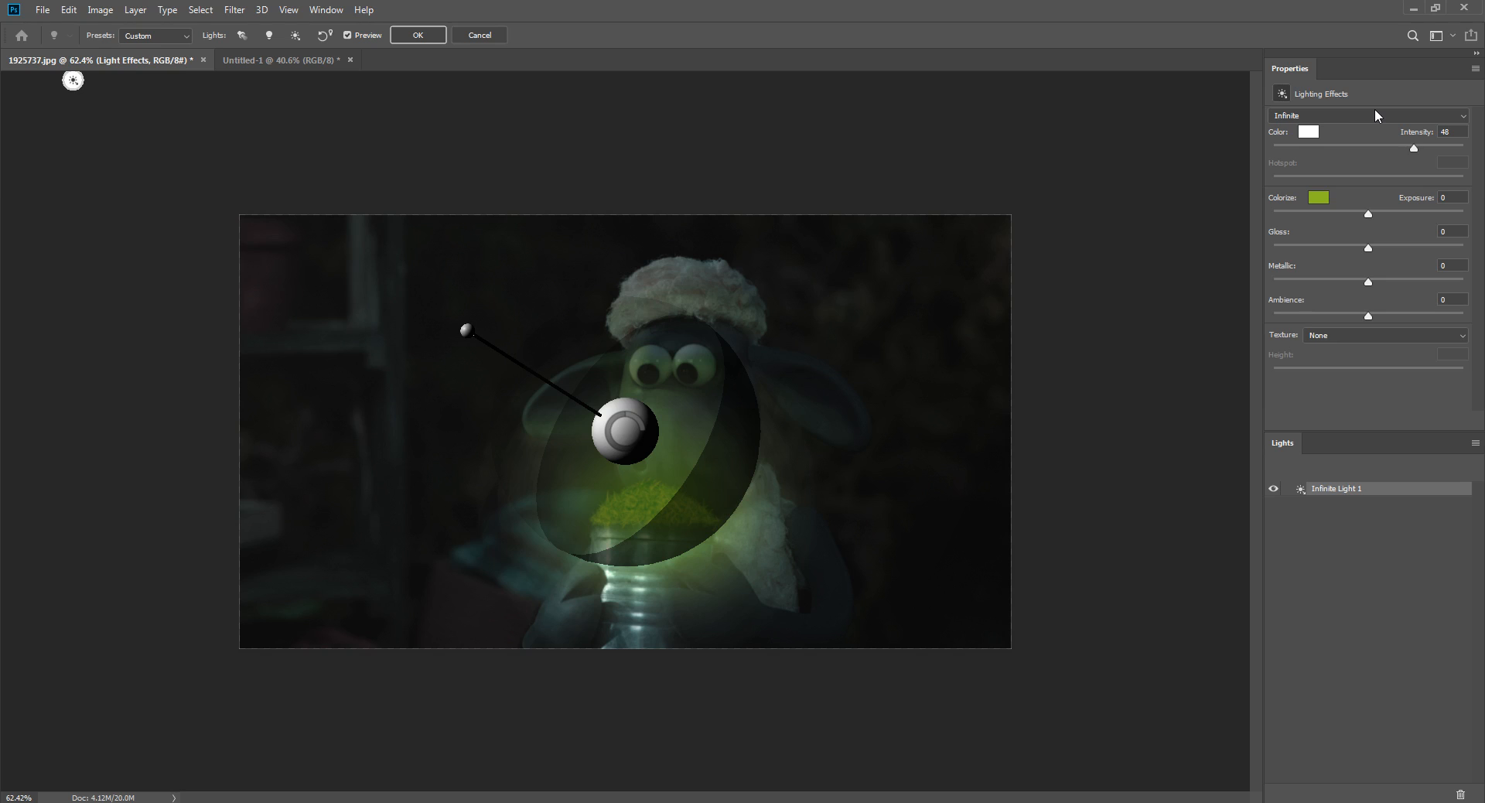
{"action": "left_click", "coordinate": [1336, 116]}
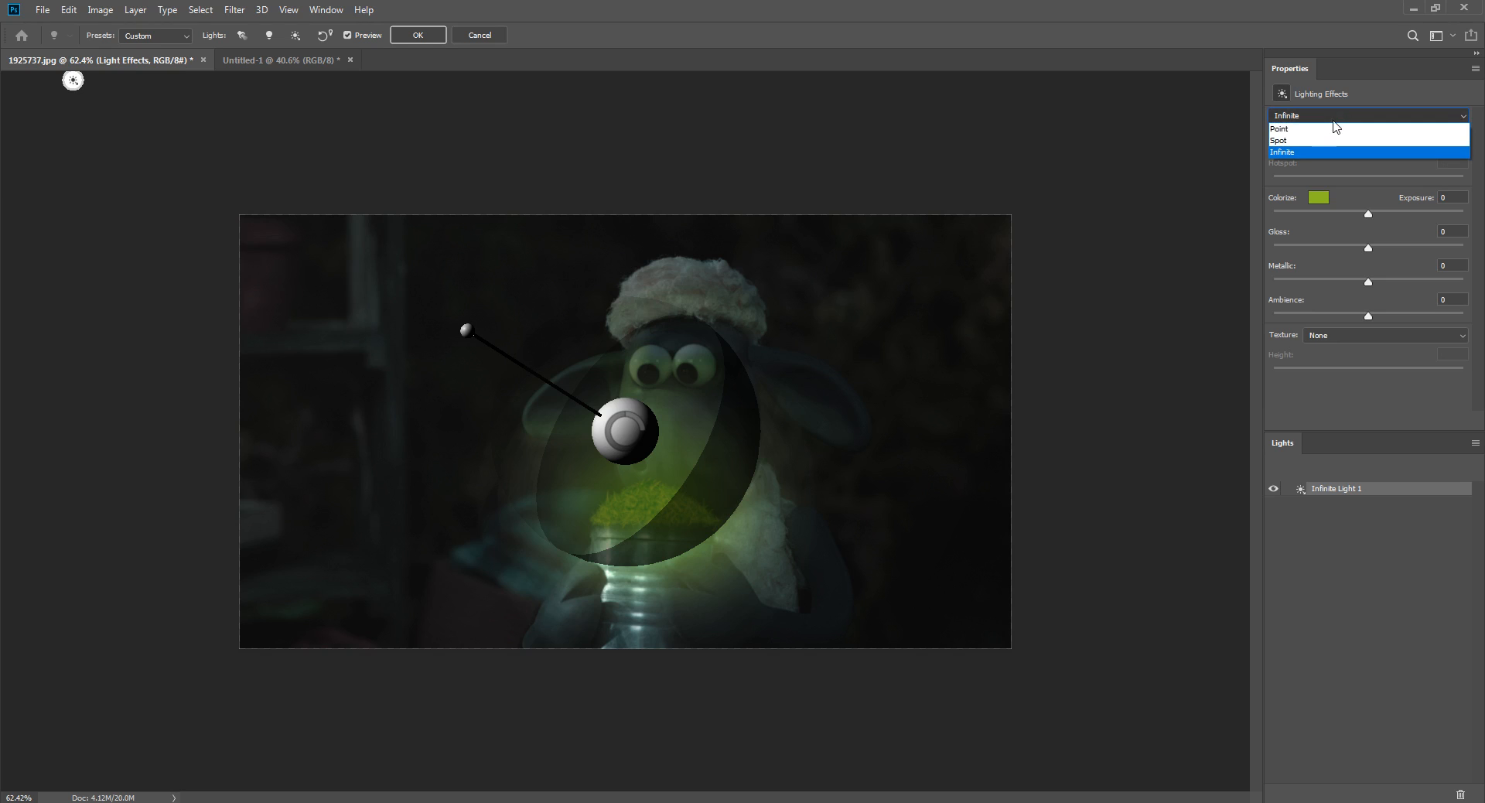
{"action": "left_click", "coordinate": [1330, 129]}
Center the point light on the grass, reduce its intensity to 27, shrink its radius to the lower face and pot, and apply the filter.
{"action": "left_click_drag", "start_coordinate": [636, 428], "coordinate": [659, 514]}
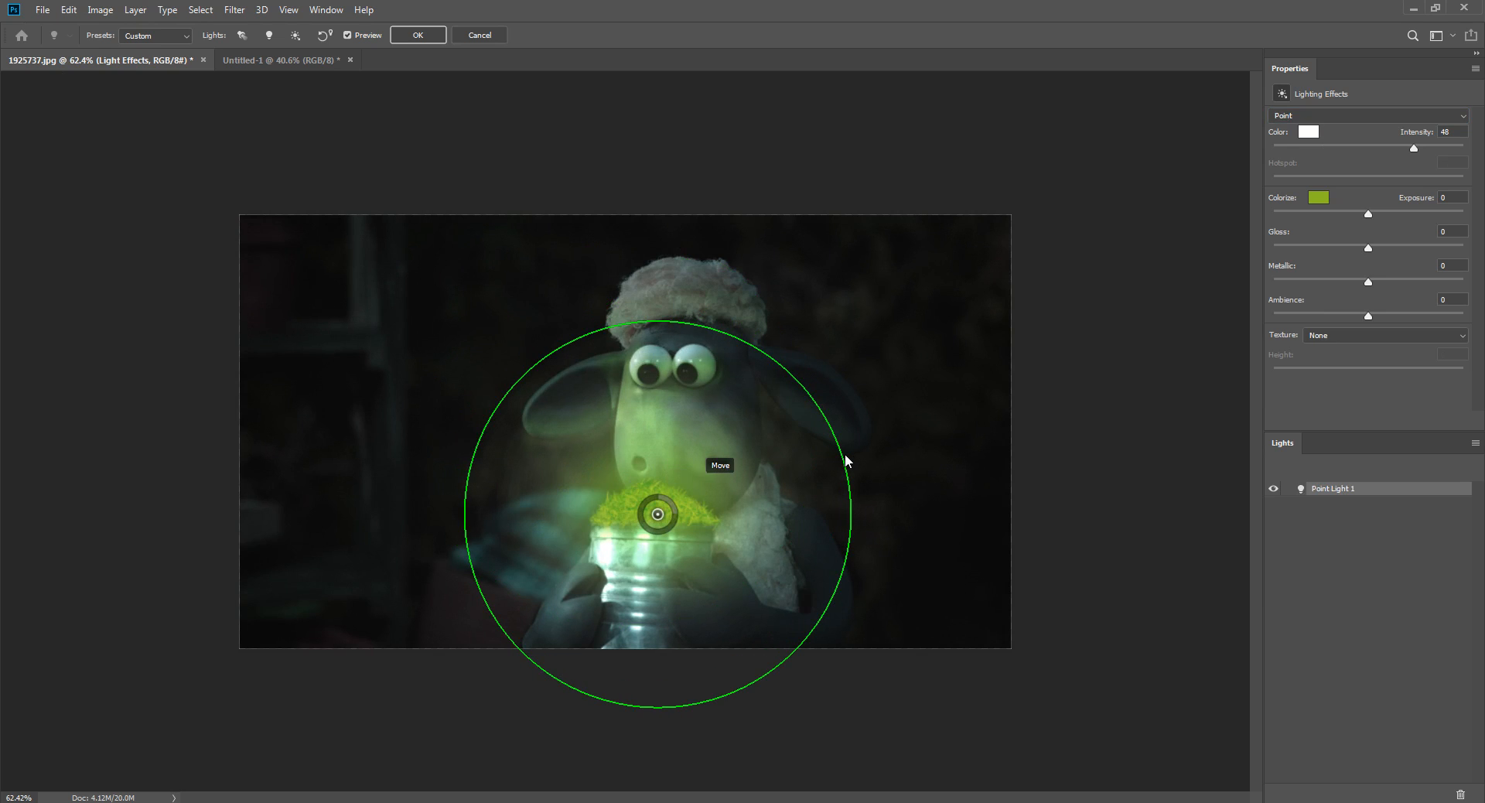
{"action": "mouse_move", "coordinate": [842, 455]}
{"action": "left_mouse_down"}
{"action": "mouse_move", "coordinate": [827, 457]}
{"action": "mouse_move", "coordinate": [843, 452]}
{"action": "left_mouse_up"}
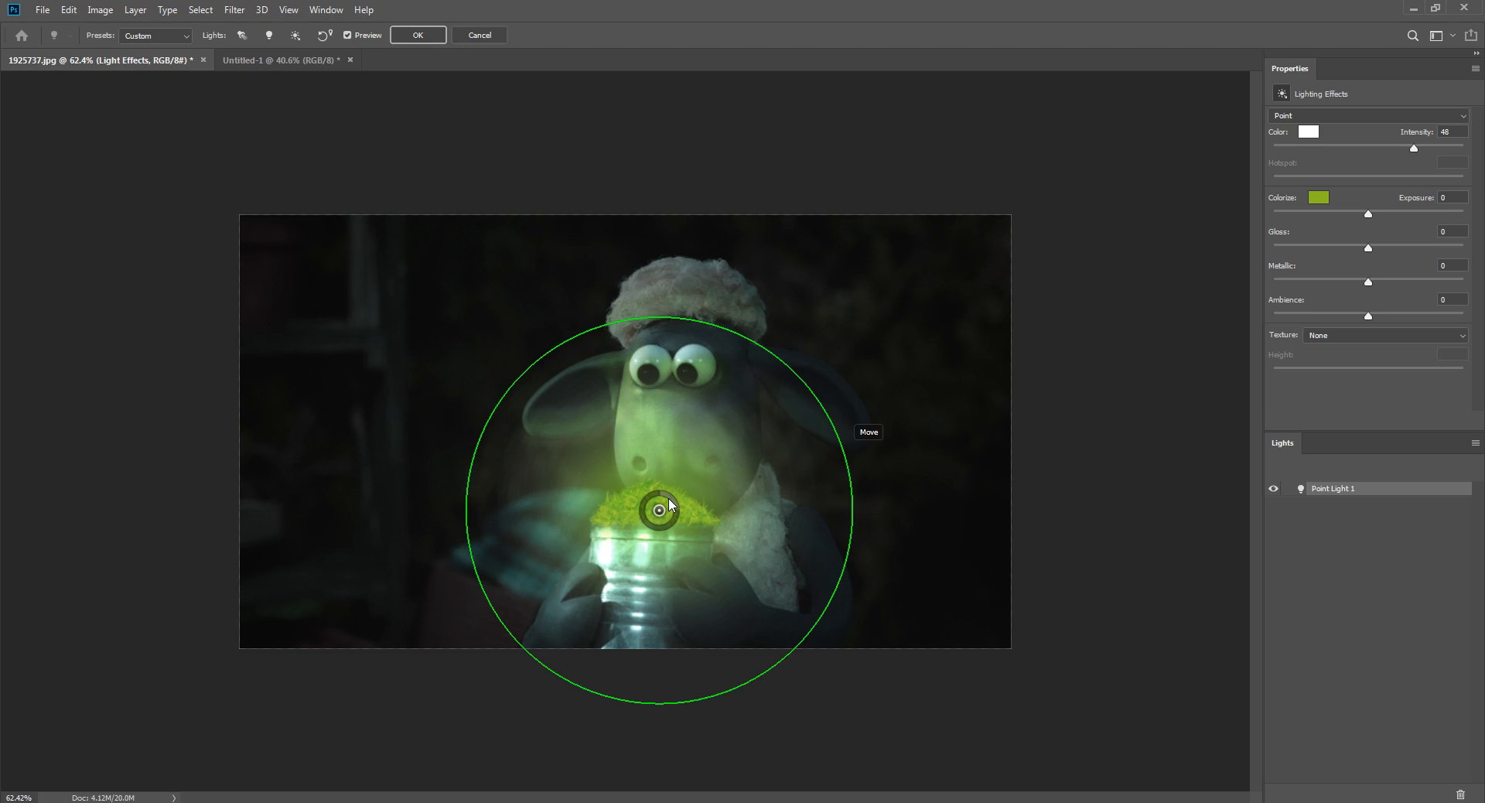
{"action": "left_click_drag", "start_coordinate": [670, 505], "coordinate": [673, 491]}
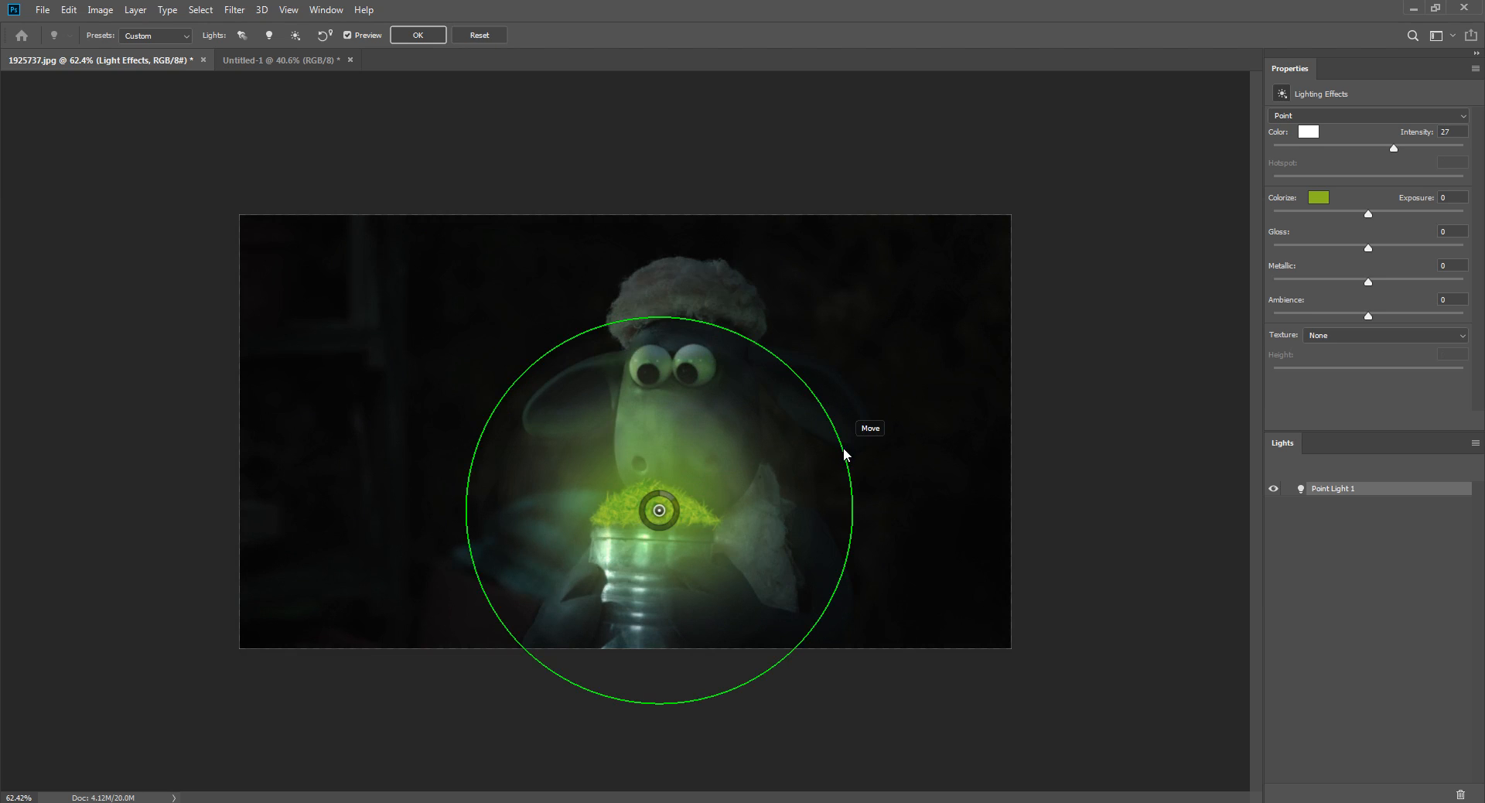
{"action": "left_click_drag", "start_coordinate": [843, 447], "coordinate": [843, 445]}
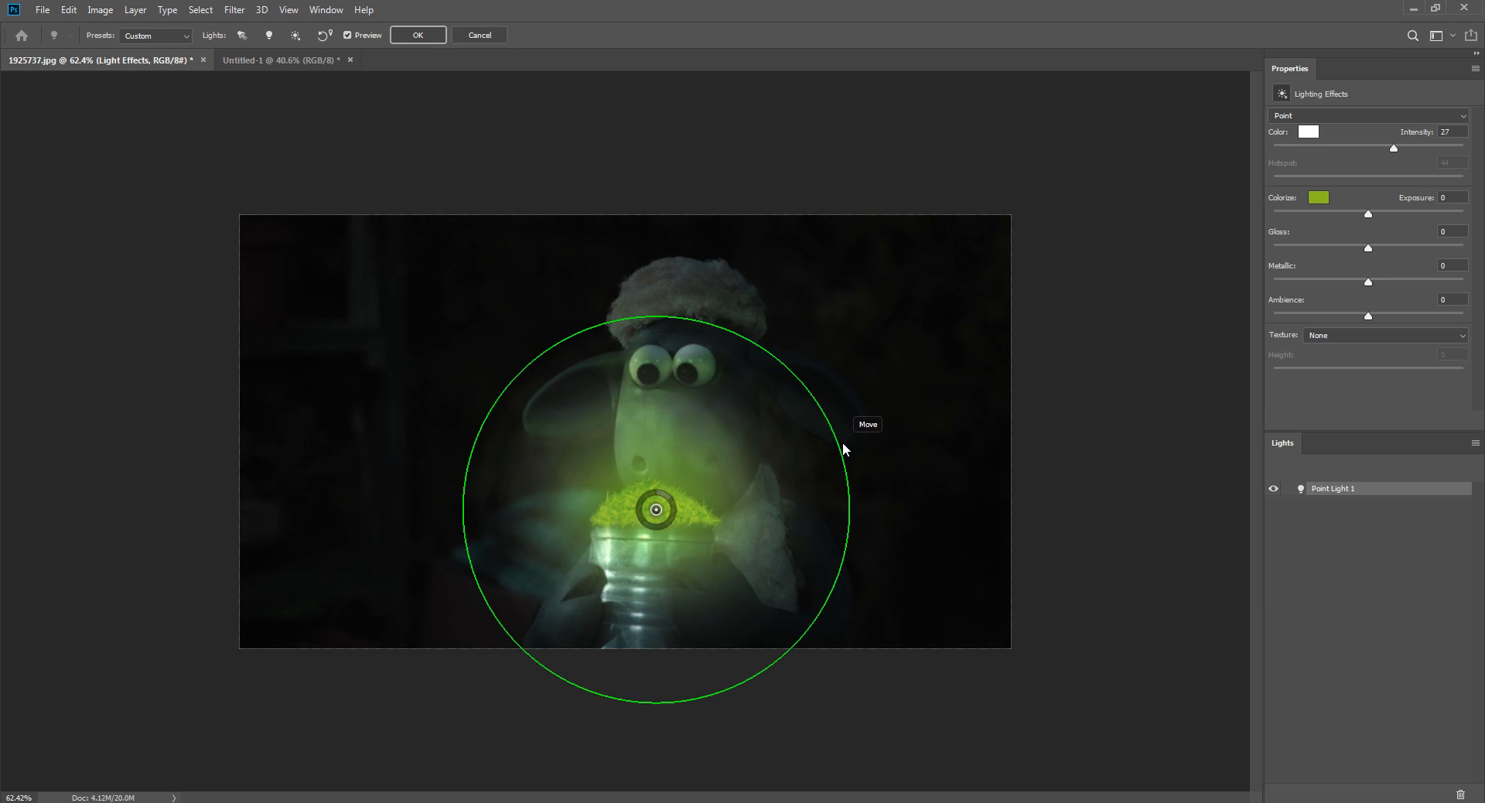
{"action": "left_click_drag", "start_coordinate": [838, 444], "coordinate": [777, 473]}
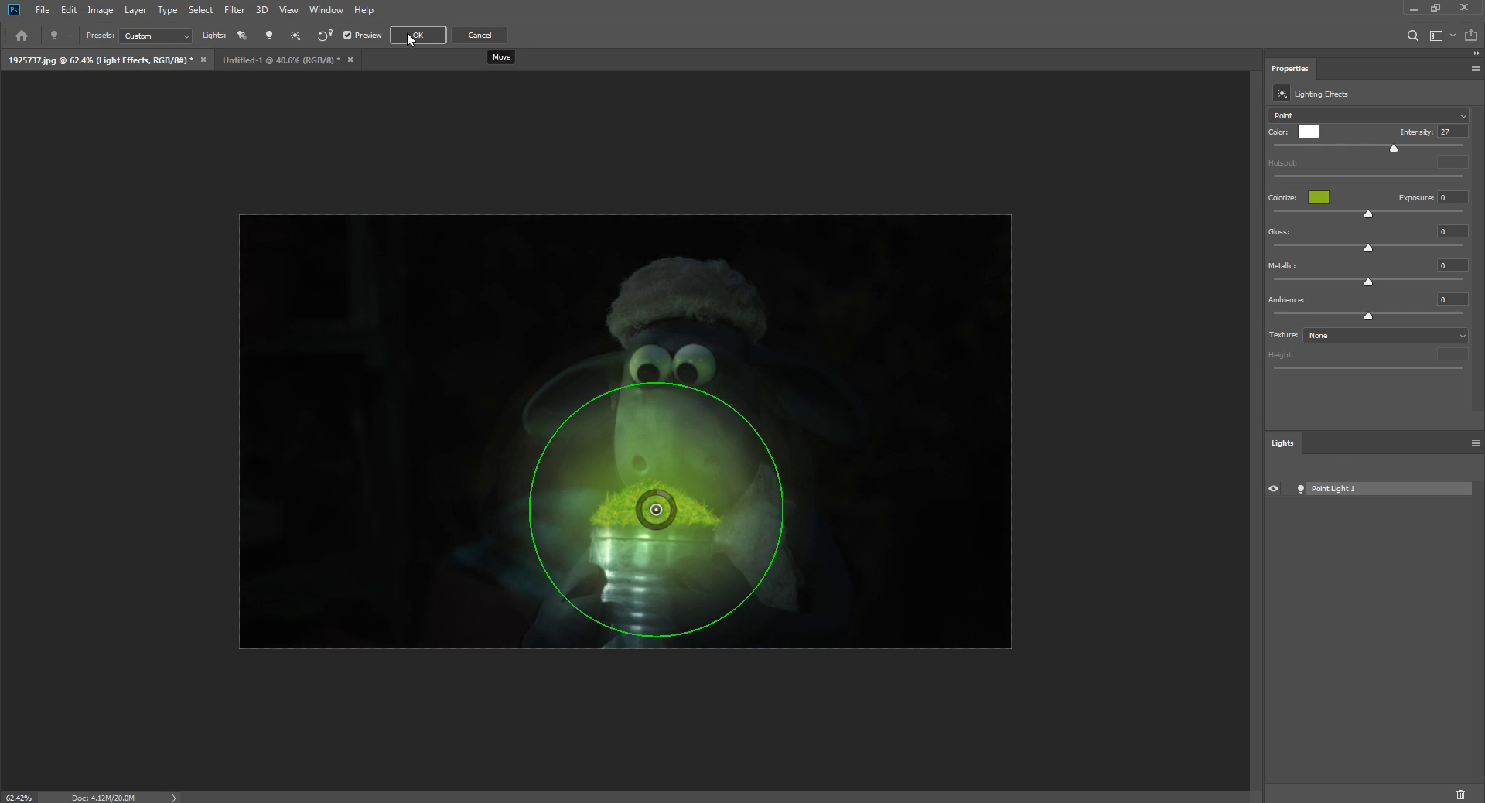
{"action": "key", "text": "Return"}
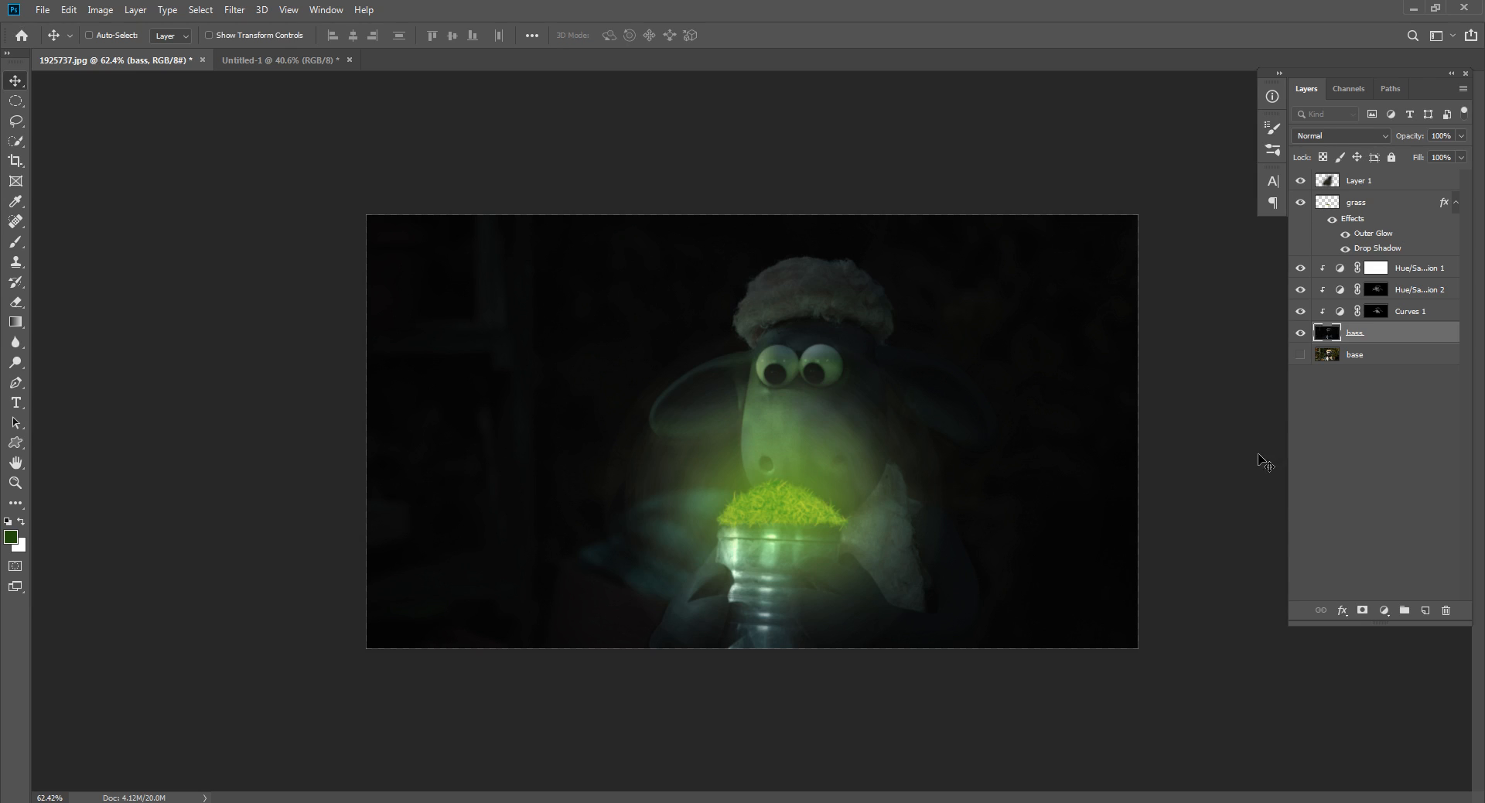
Stamp all visible layers into a new top layer and hide every layer beneath it.
{"action": "left_click", "coordinate": [1375, 460]}
{"action": "key", "text": "ctrl"}
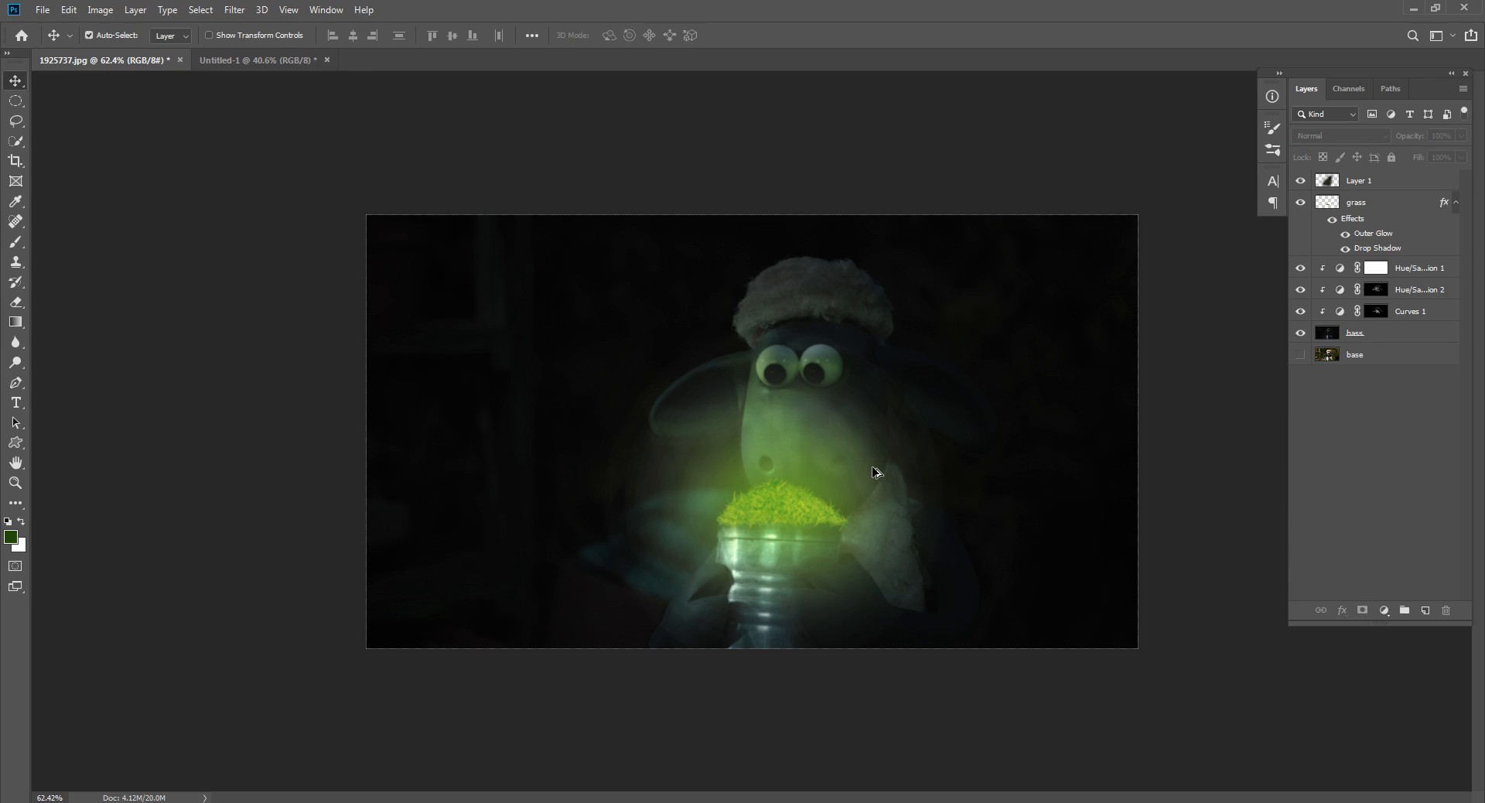
{"action": "key", "text": "ctrl+shift+alt+e"}
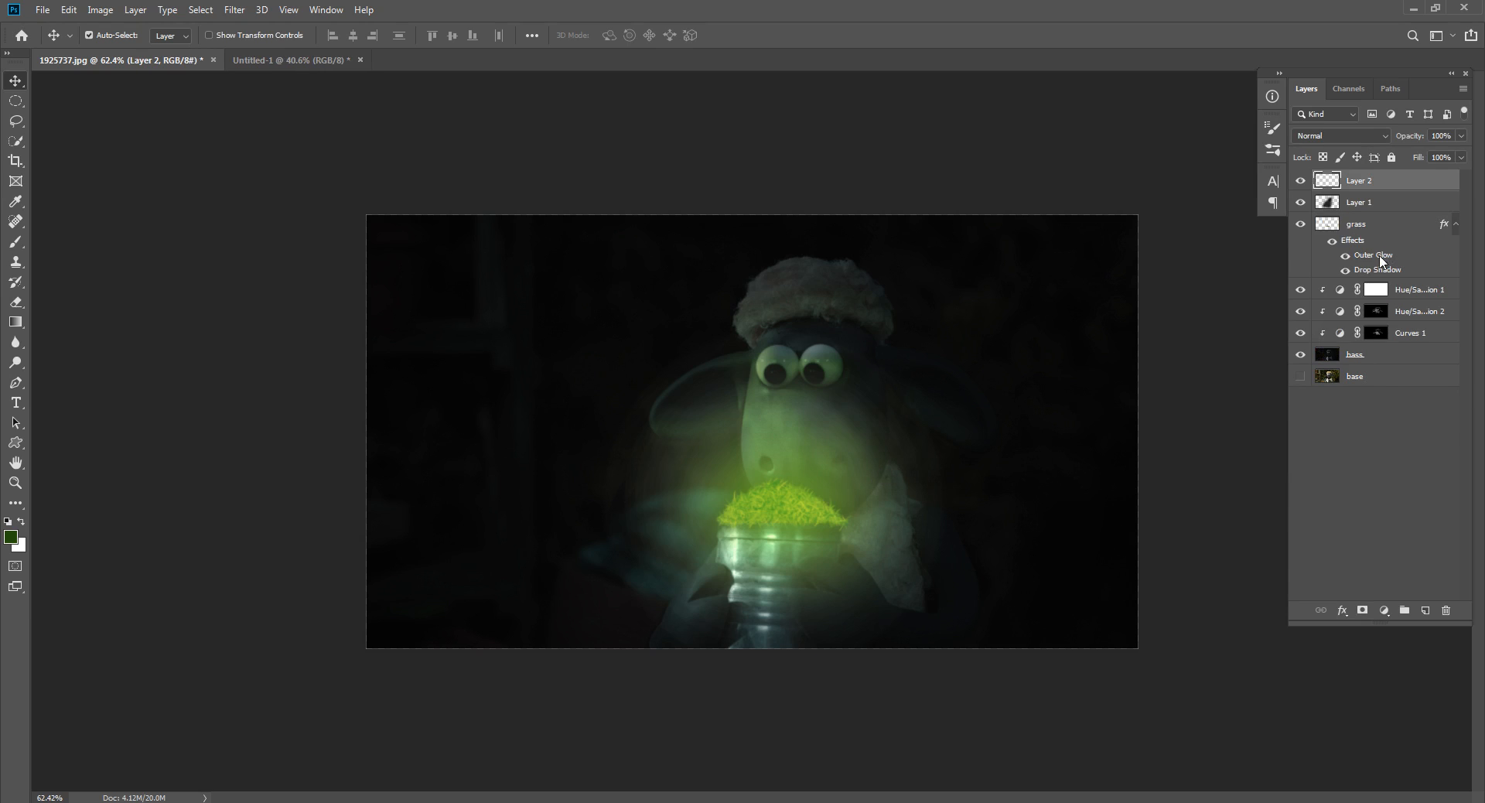
{"action": "left_click", "coordinate": [1300, 202]}
{"action": "left_click", "coordinate": [1300, 376]}
{"action": "left_click", "coordinate": [1300, 224]}
{"action": "left_click_drag", "start_coordinate": [1299, 290], "coordinate": [1300, 379]}
{"action": "left_click", "coordinate": [1334, 427]}
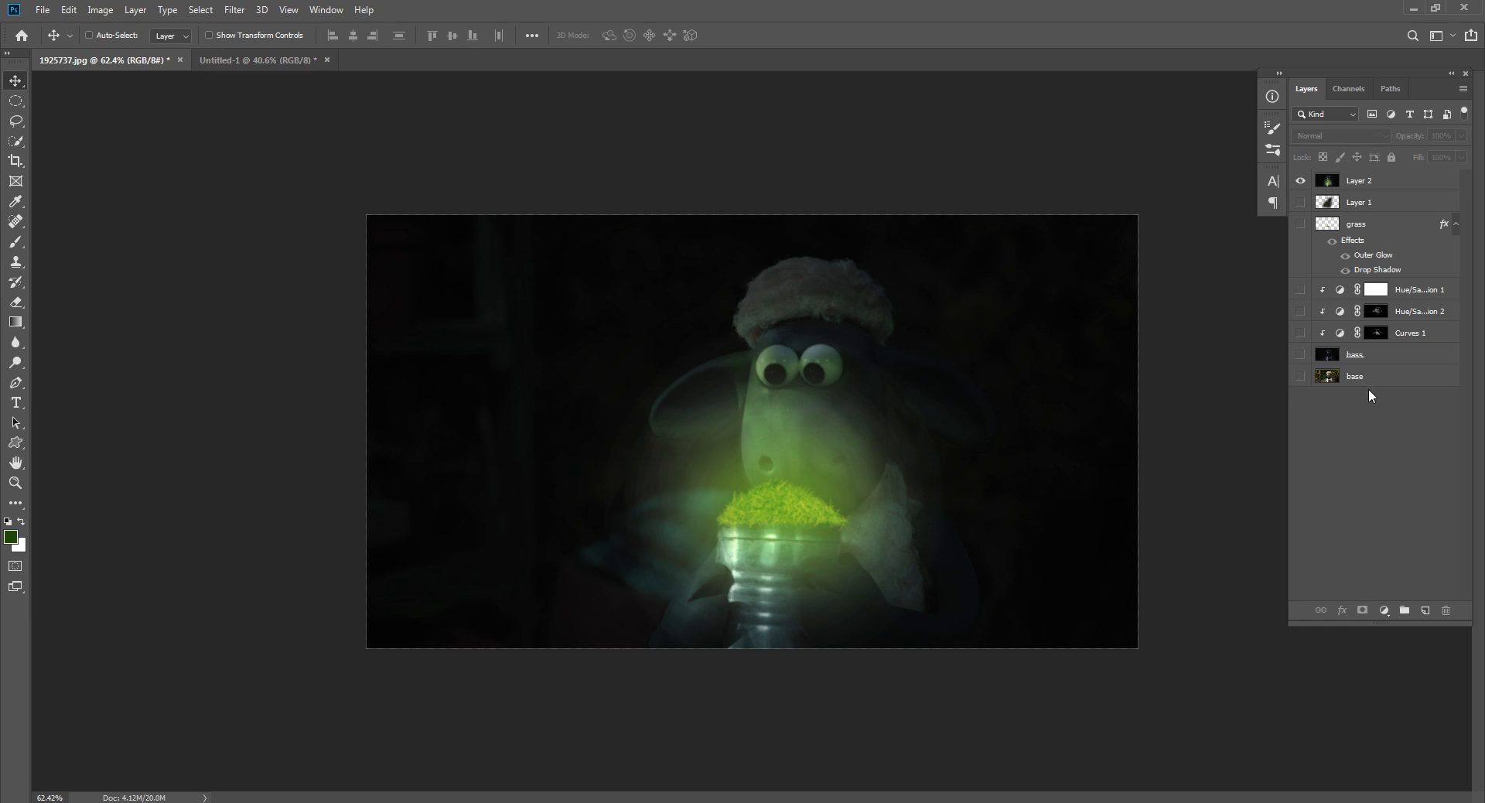
Open the Camera Raw filter for Layer 2 and set Temperature to -17 and Tint to +13.
{"action": "left_click", "coordinate": [1365, 180]}
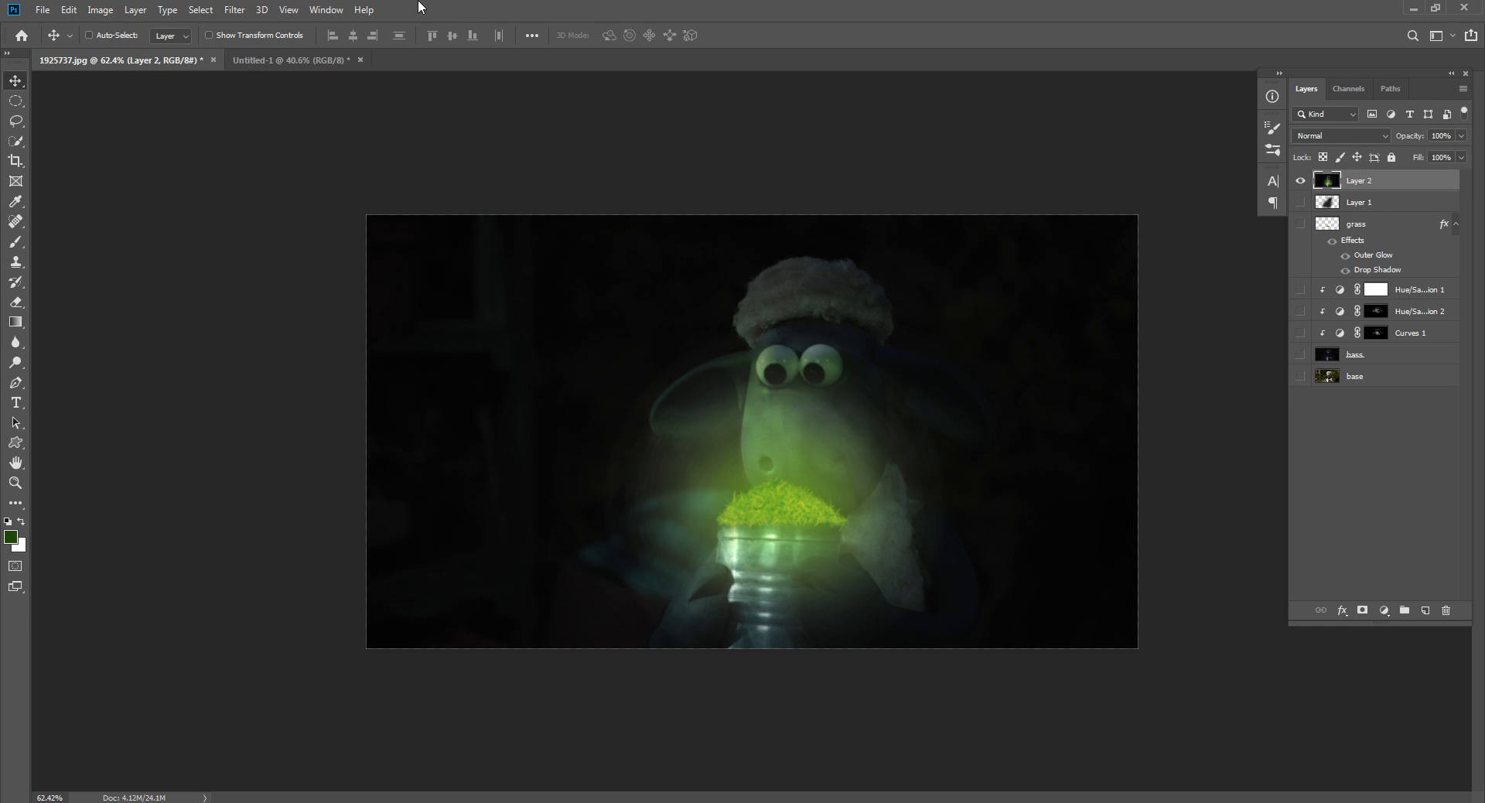
{"action": "left_click", "coordinate": [236, 10]}
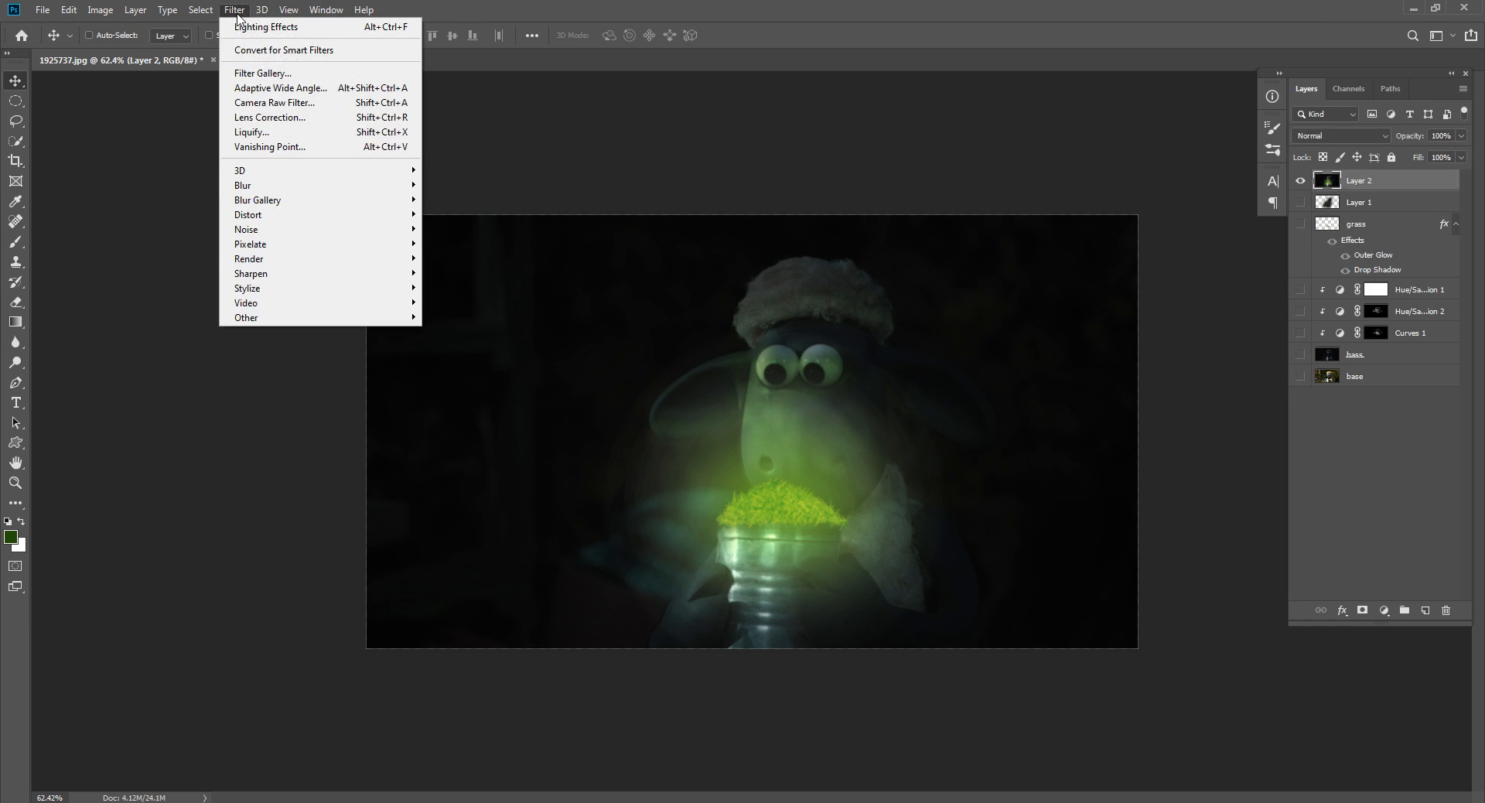
{"action": "left_click", "coordinate": [263, 103]}
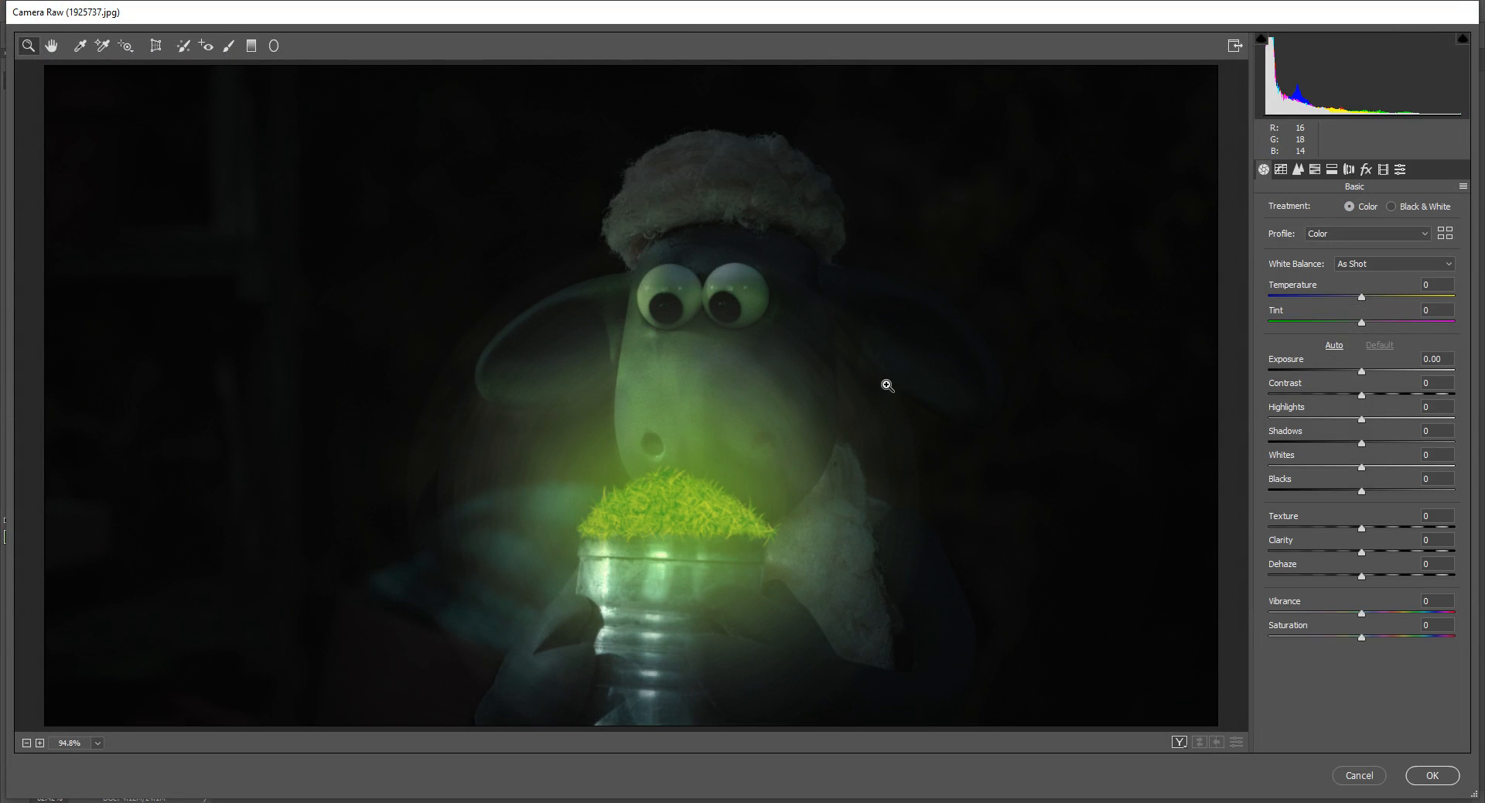
{"action": "left_click_drag", "start_coordinate": [887, 385], "coordinate": [866, 385]}
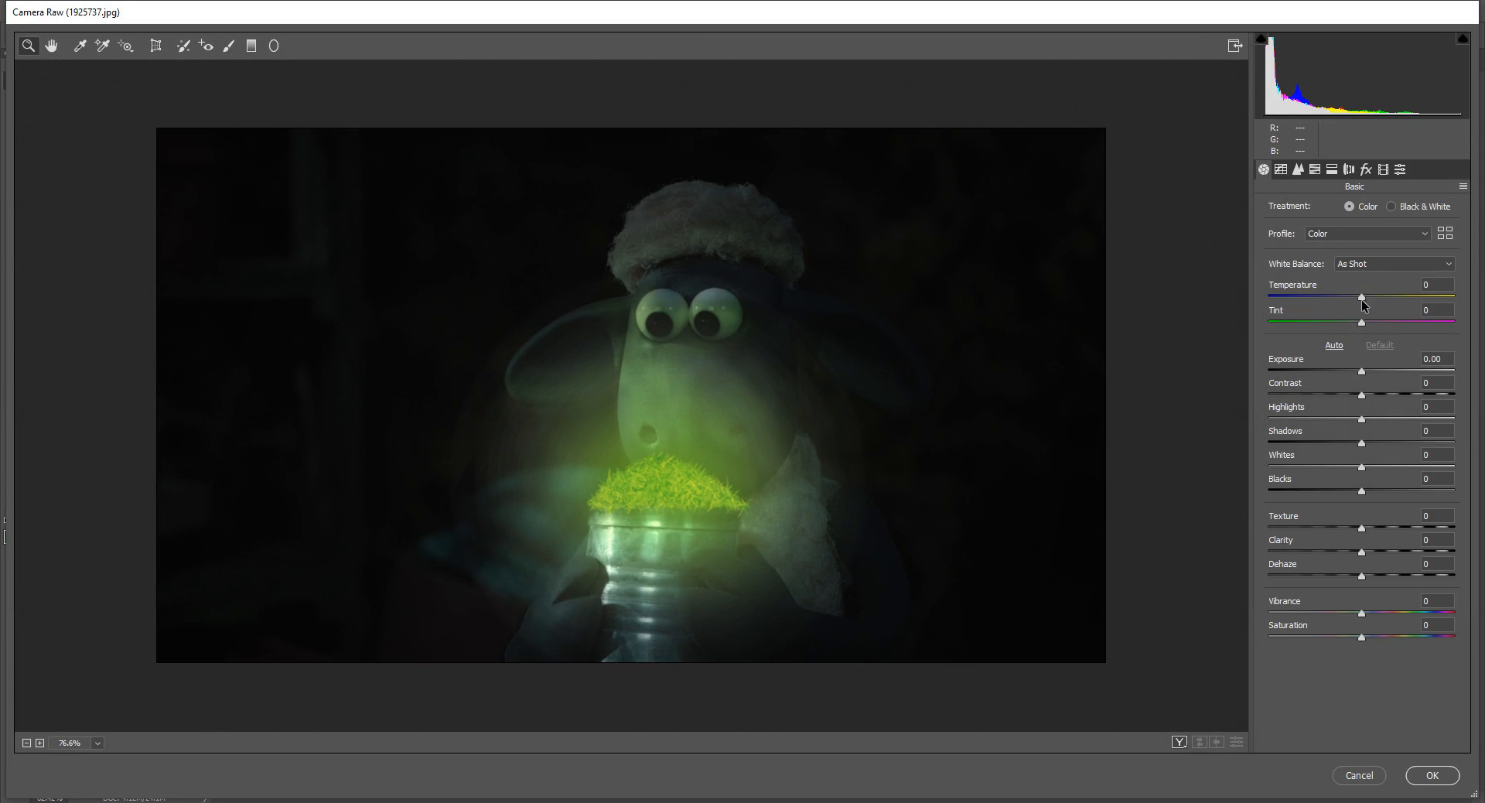
{"action": "mouse_move", "coordinate": [1362, 298]}
{"action": "left_mouse_down"}
{"action": "mouse_move", "coordinate": [1345, 297]}
{"action": "mouse_move", "coordinate": [1372, 319]}
{"action": "left_mouse_up"}
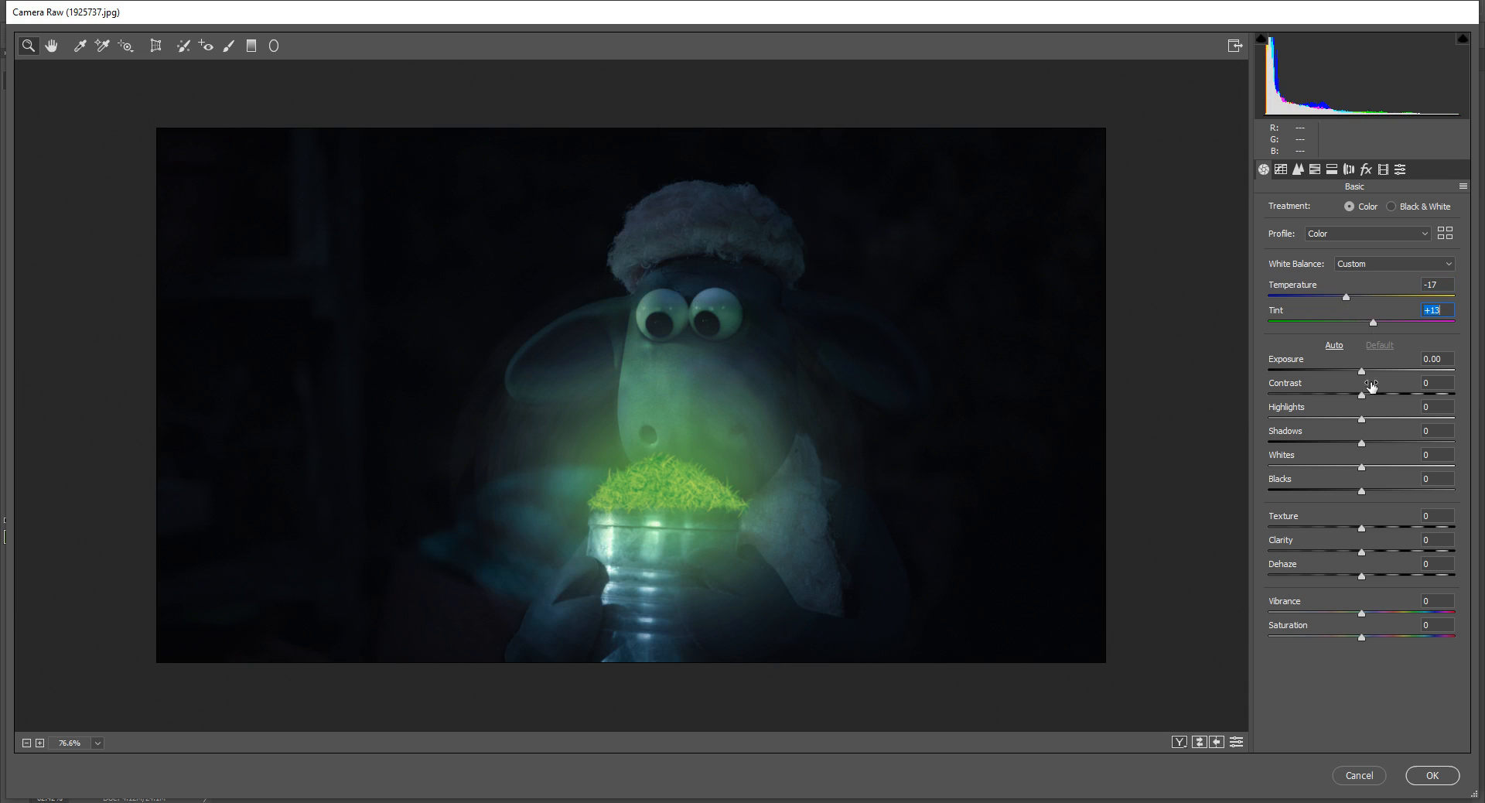
Set Exposure +0.20, Contrast +28, Highlights -21, Shadows +24, Whites -28, Blacks +21, Texture -8, Clarity -5, Dehaze -13, Vibrance +7 and Saturation +9.
{"action": "left_click_drag", "start_coordinate": [1362, 372], "coordinate": [1366, 370]}
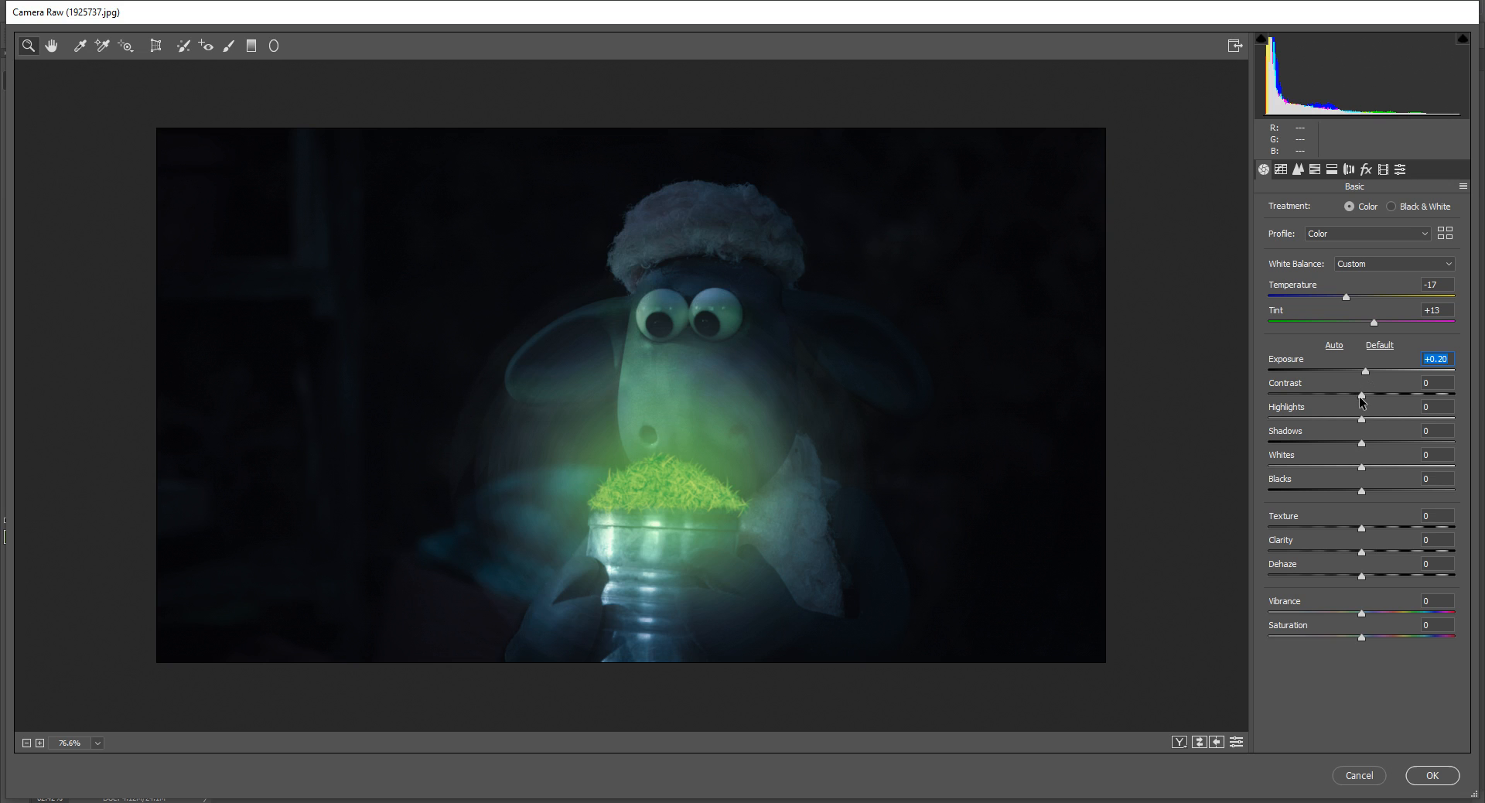
{"action": "left_click_drag", "start_coordinate": [1362, 395], "coordinate": [1345, 422]}
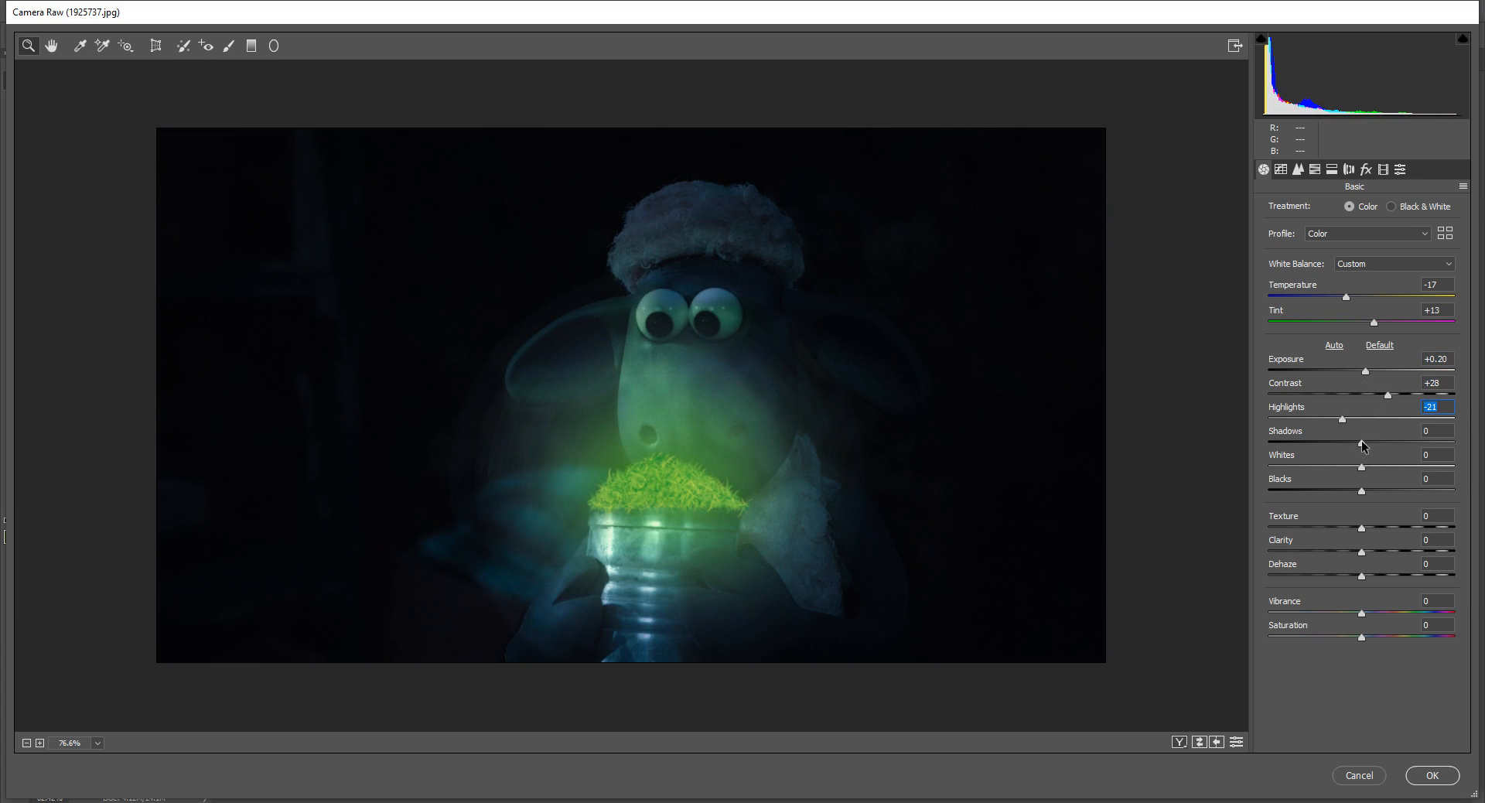
{"action": "left_click_drag", "start_coordinate": [1361, 442], "coordinate": [1384, 441]}
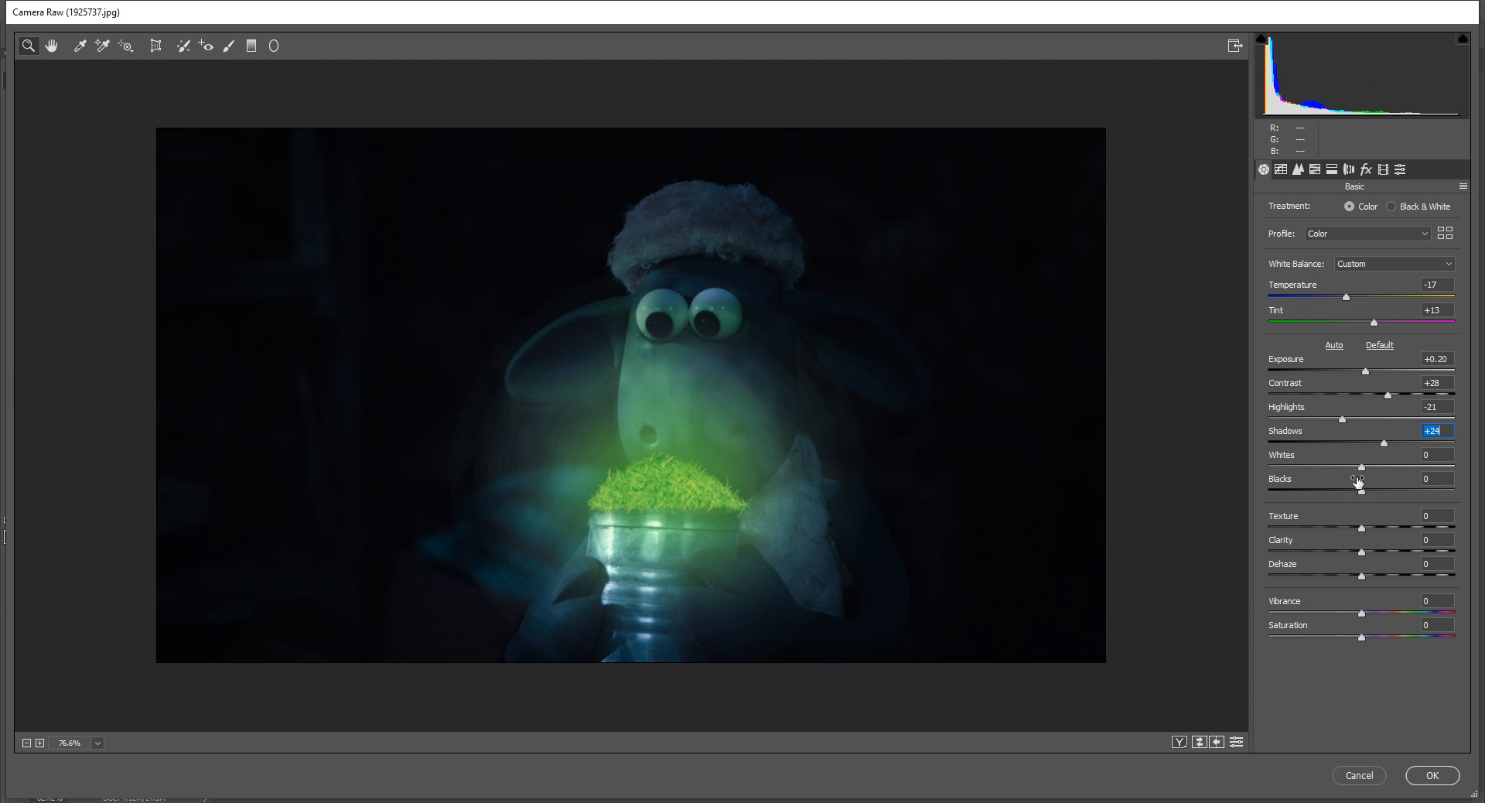
{"action": "left_click_drag", "start_coordinate": [1361, 467], "coordinate": [1368, 638]}
{"action": "left_click", "coordinate": [1362, 638]}
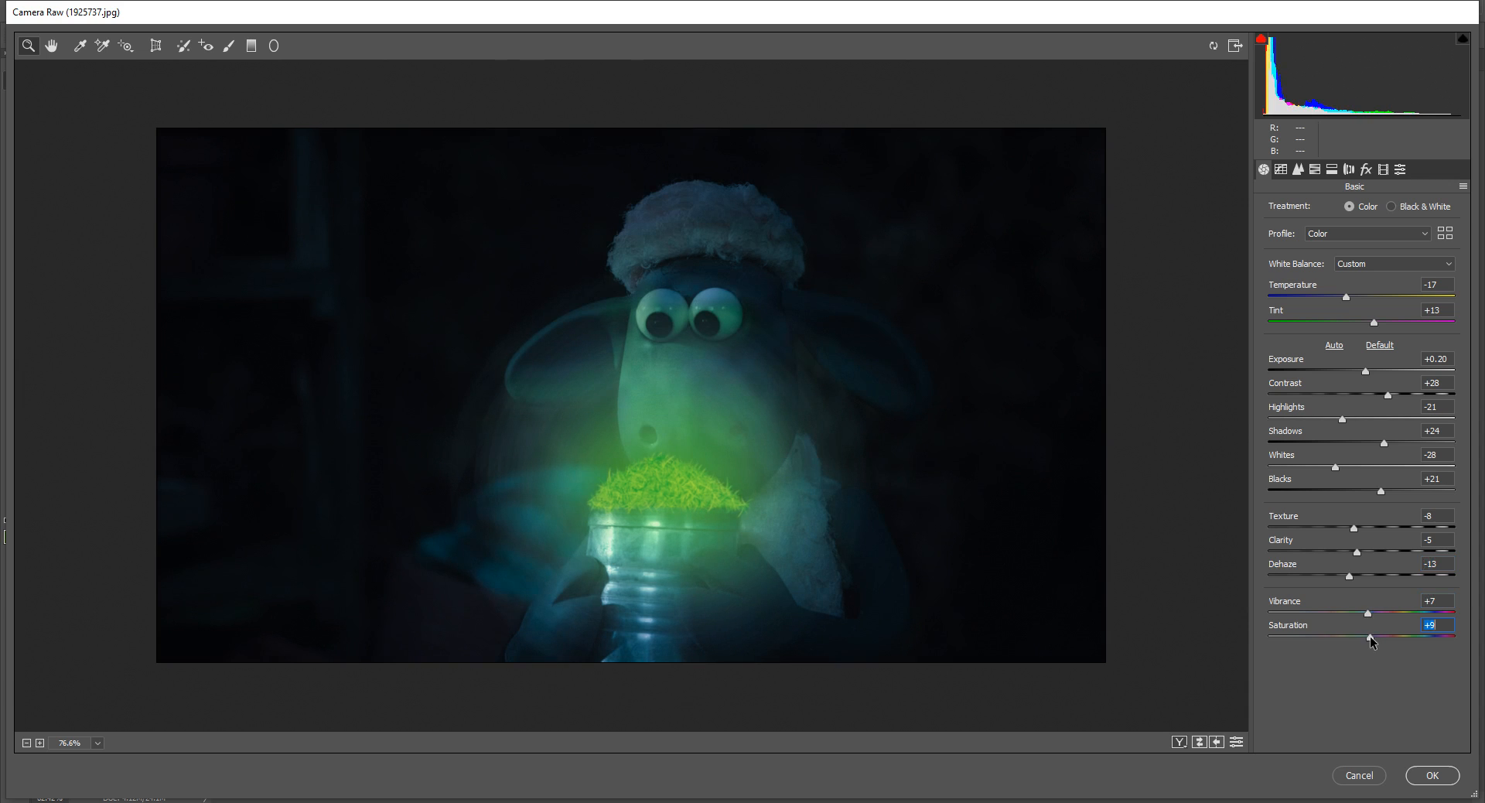
Split-tone the highlights with Hue 128 and Saturation 7, set Balance to -3, and tint the shadows slightly blue.
{"action": "left_click", "coordinate": [1335, 172]}
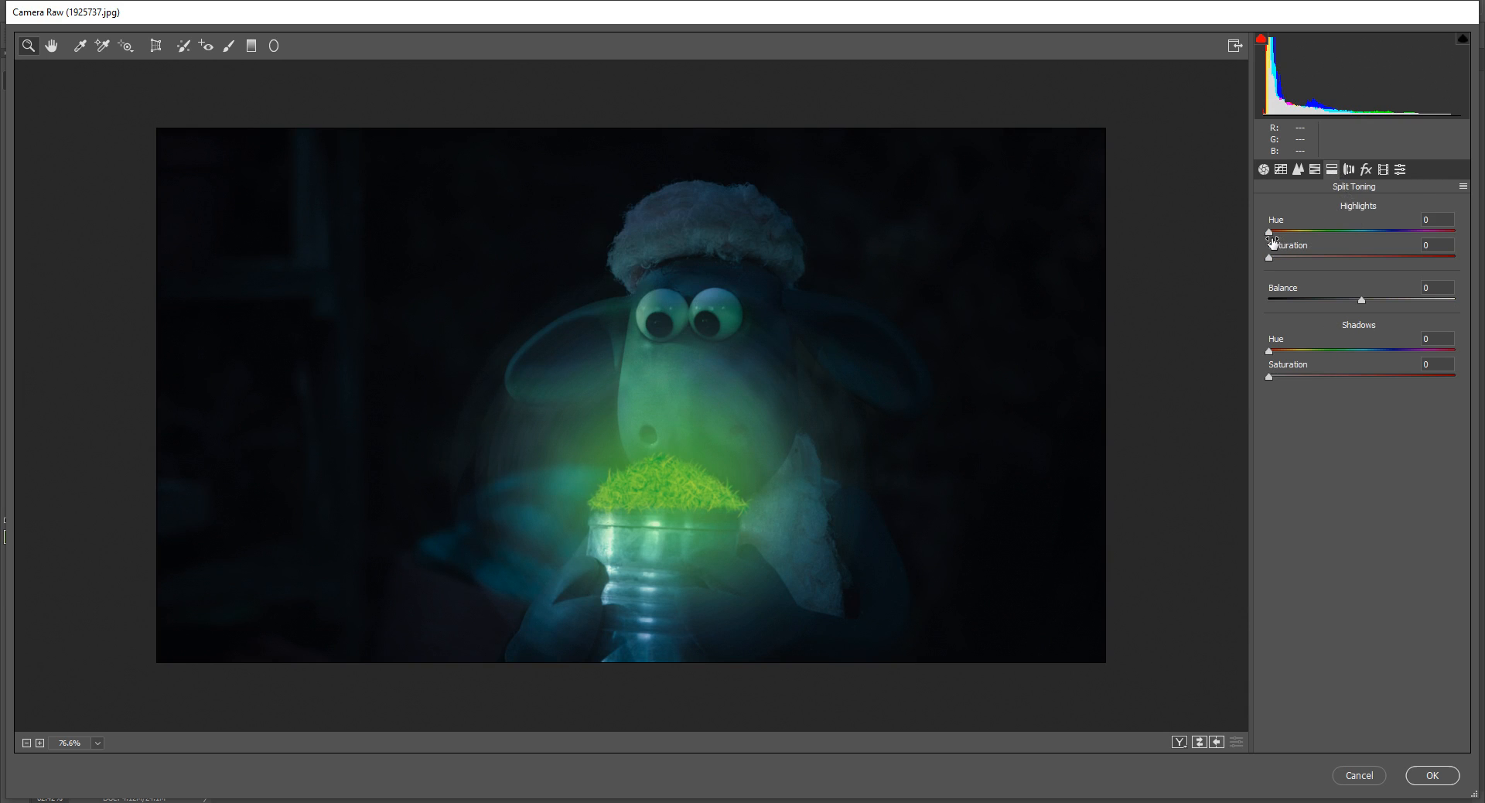
{"action": "left_click_drag", "start_coordinate": [1269, 232], "coordinate": [1341, 243]}
{"action": "left_click_drag", "start_coordinate": [1275, 257], "coordinate": [1338, 240]}
{"action": "mouse_move", "coordinate": [1361, 300]}
{"action": "left_mouse_down"}
{"action": "mouse_move", "coordinate": [1285, 309]}
{"action": "mouse_move", "coordinate": [1469, 307]}
{"action": "mouse_move", "coordinate": [1336, 308]}
{"action": "mouse_move", "coordinate": [1358, 302]}
{"action": "left_mouse_up"}
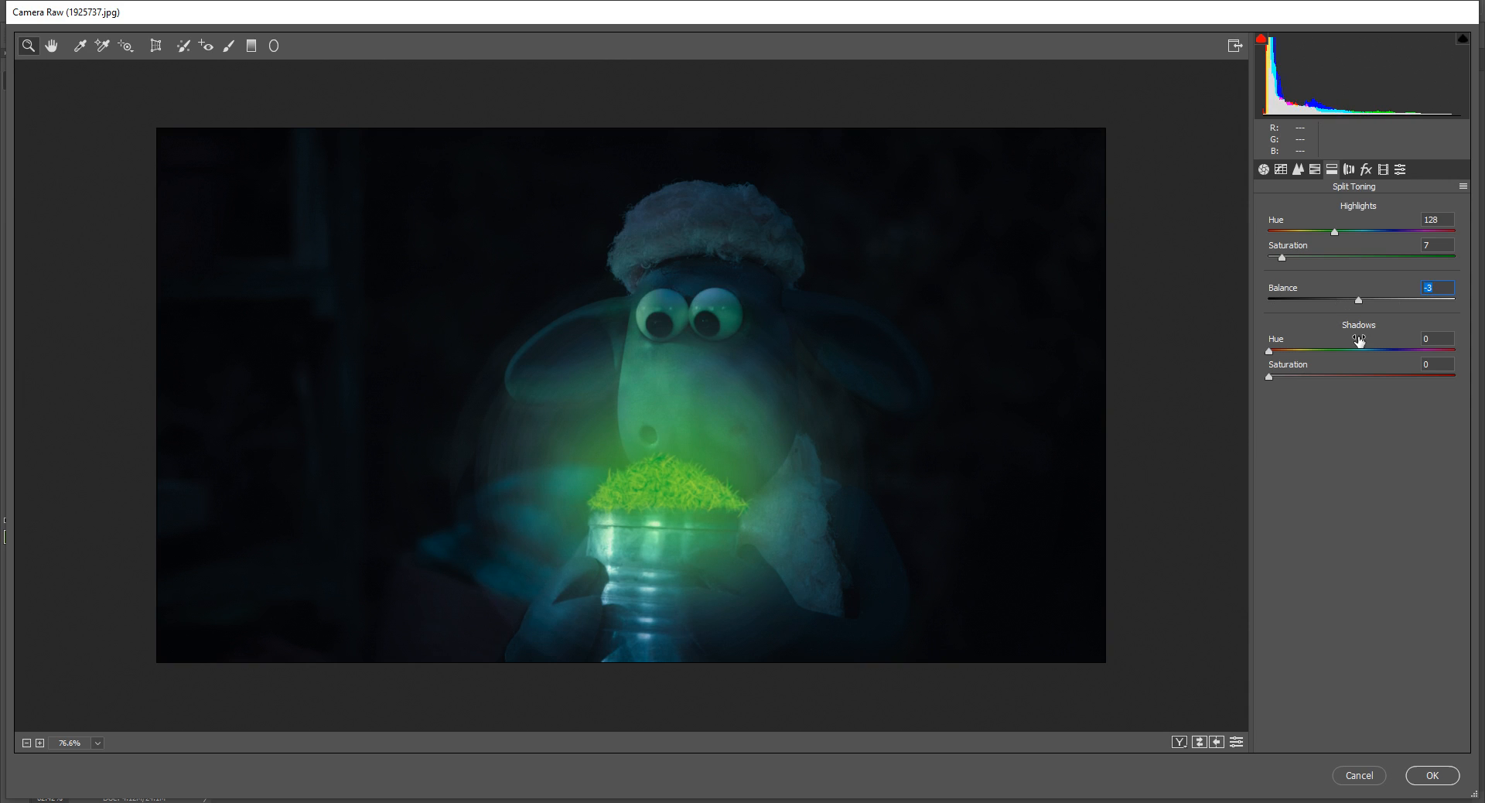
{"action": "left_click", "coordinate": [1270, 352]}
{"action": "left_click_drag", "start_coordinate": [1269, 351], "coordinate": [1382, 351]}
{"action": "left_click_drag", "start_coordinate": [1269, 378], "coordinate": [1279, 378]}
Try Calibration with Red Primary Hue +87 and Blue Primary Hue -100, and reset both to 0.
{"action": "left_click", "coordinate": [1384, 169]}
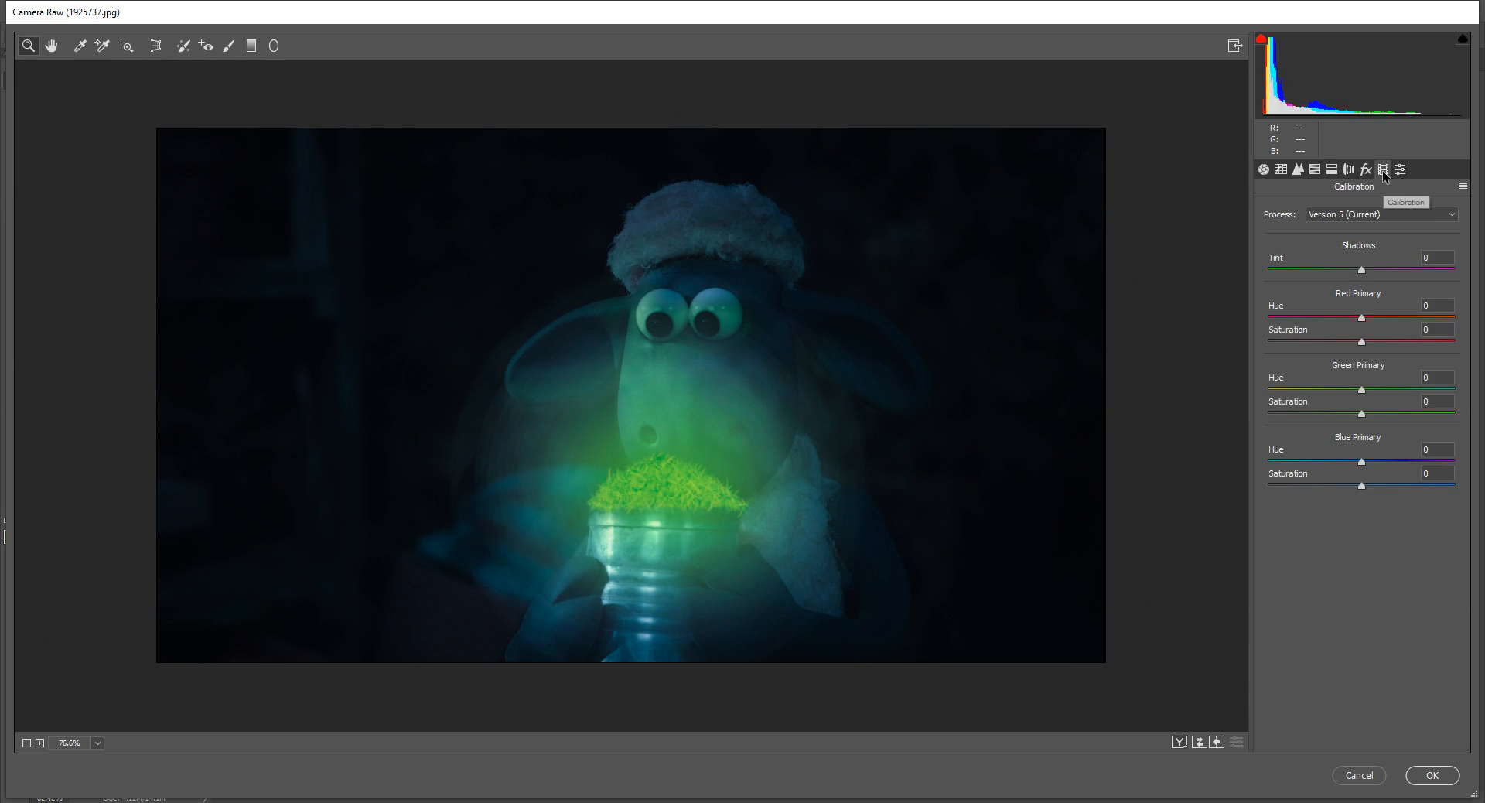
{"action": "left_click_drag", "start_coordinate": [1361, 329], "coordinate": [1445, 320]}
{"action": "double_click", "coordinate": [1375, 342]}
{"action": "left_click_drag", "start_coordinate": [1361, 461], "coordinate": [1238, 463]}
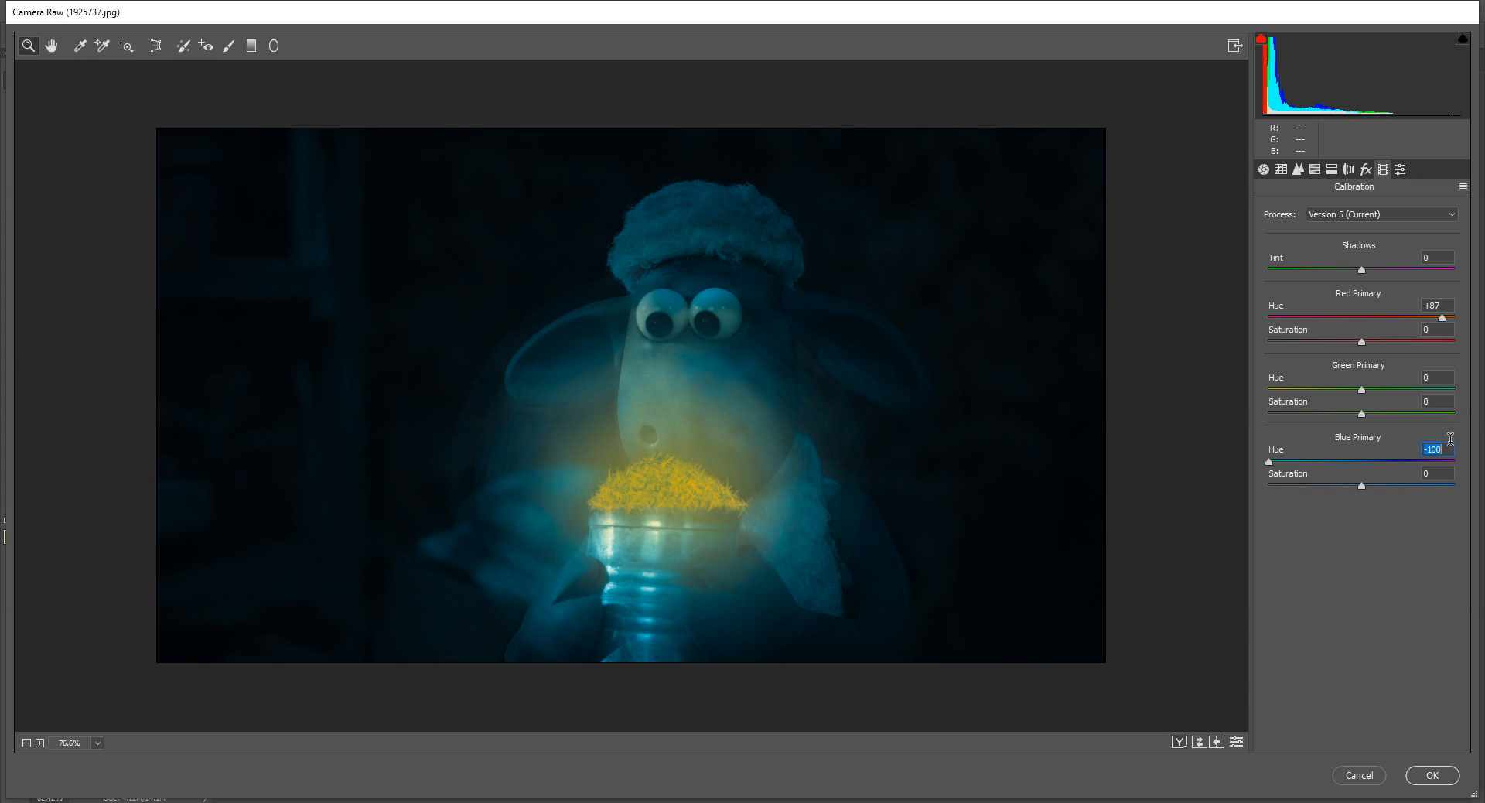
{"action": "type", "text": "0"}
{"action": "left_click", "coordinate": [1445, 304]}
{"action": "type", "text": "0"}
{"action": "double_click", "coordinate": [1445, 303]}
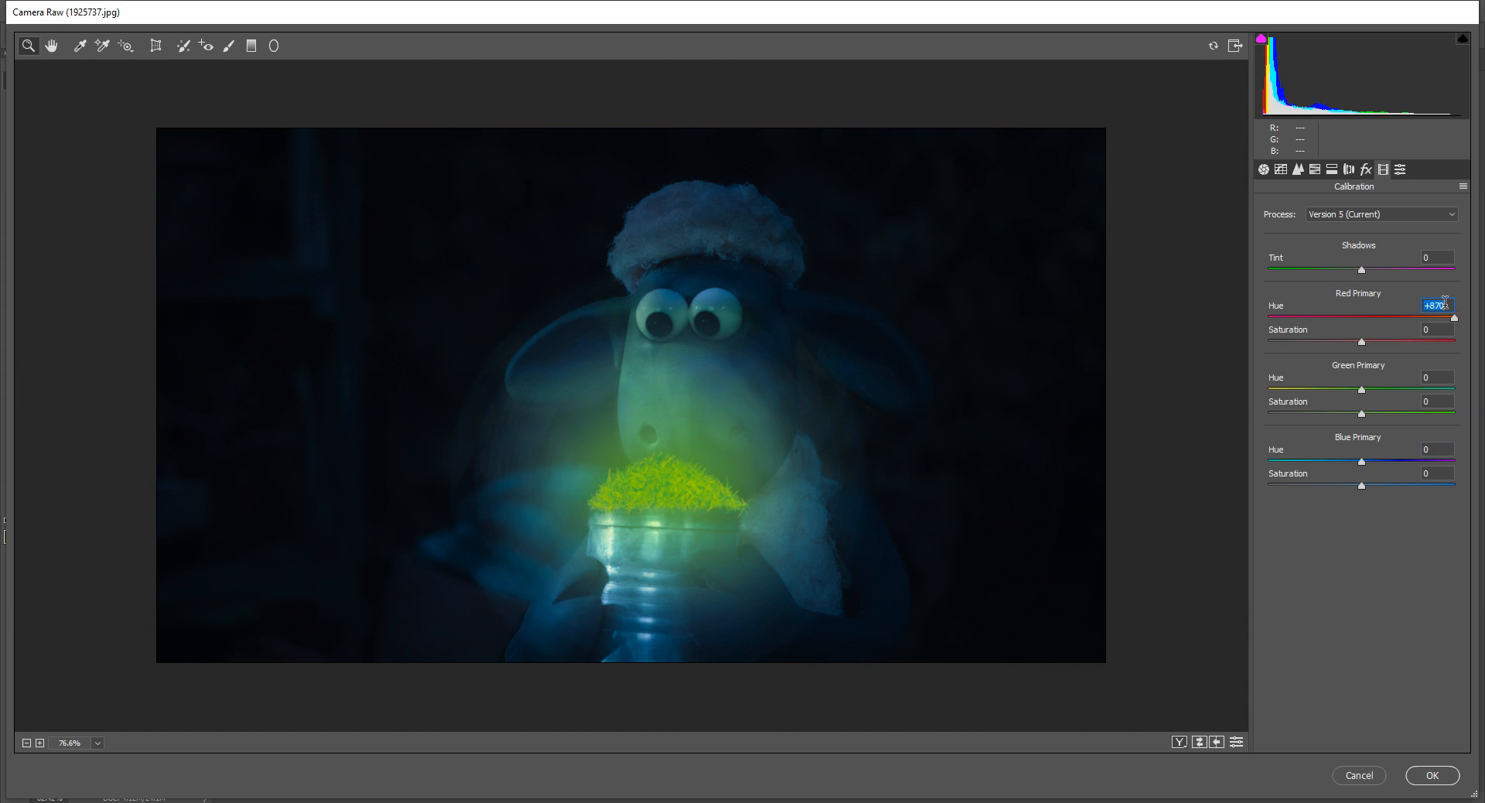
{"action": "type", "text": "0"}
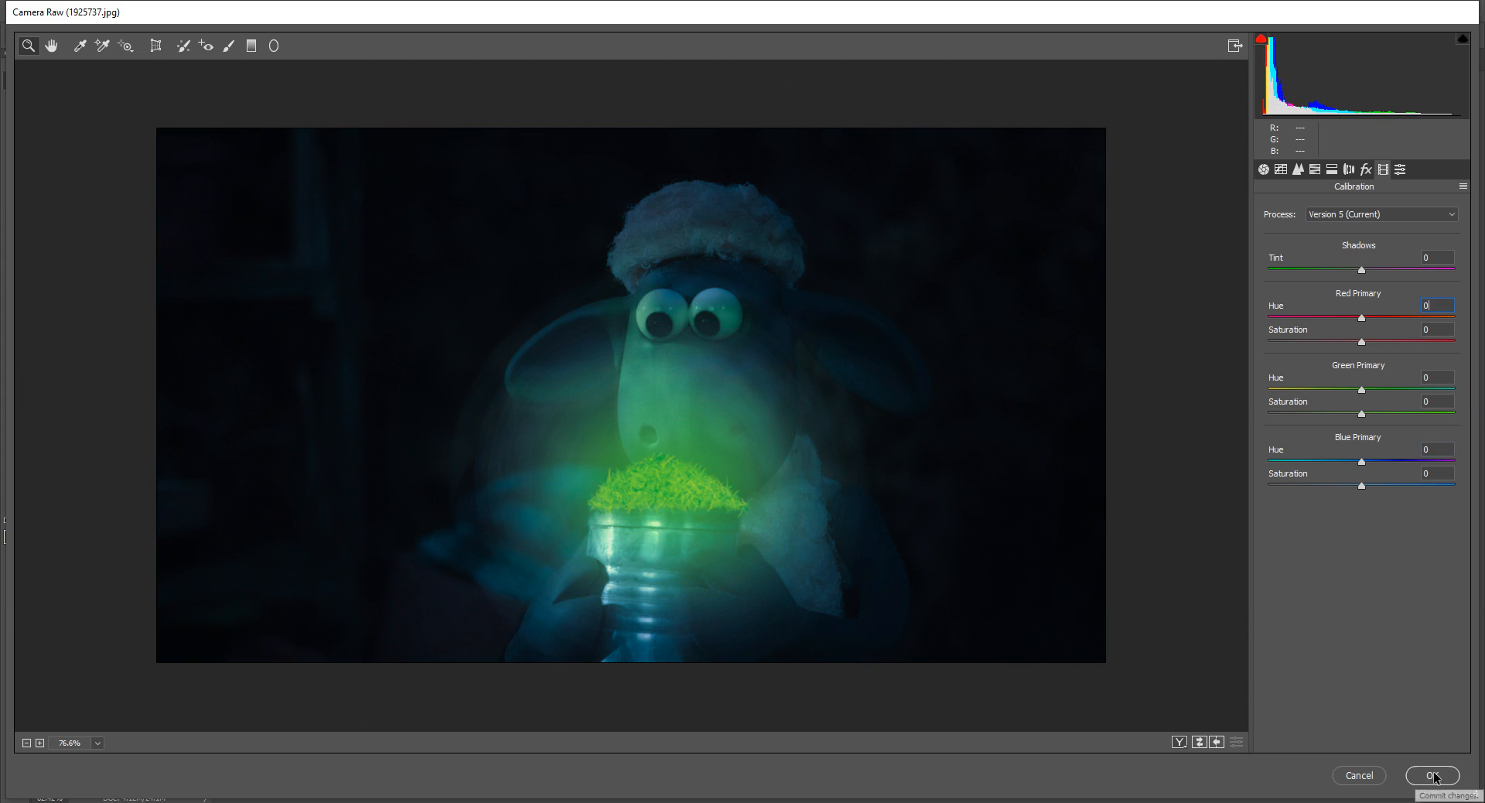
Apply the Camera Raw adjustments, make all layers beneath Layer 2 visible with Layer 2 hidden, and collapse the grass layer's effects.
{"action": "left_click", "coordinate": [1433, 775]}
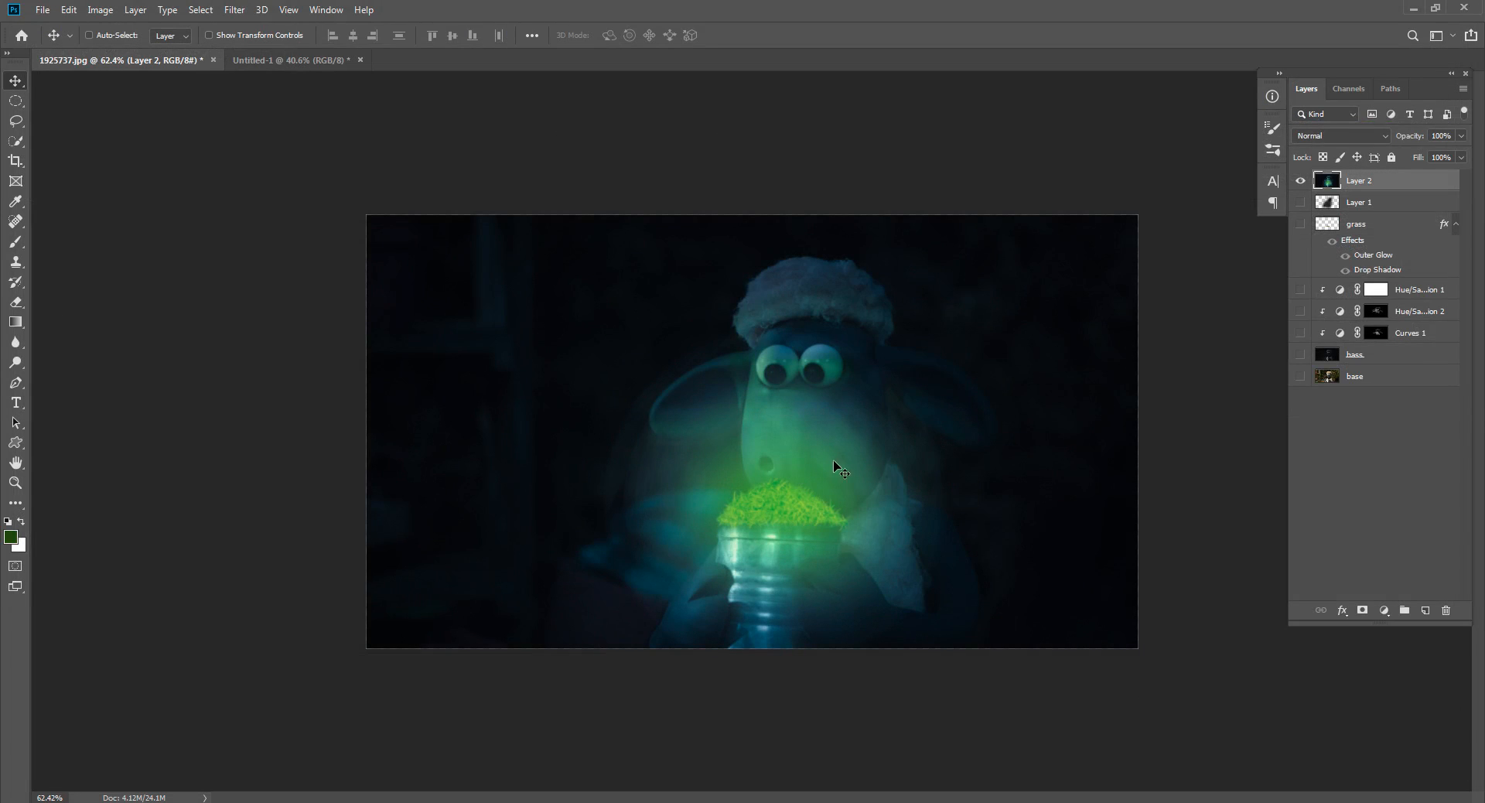
{"action": "left_click_drag", "start_coordinate": [984, 400], "coordinate": [972, 399]}
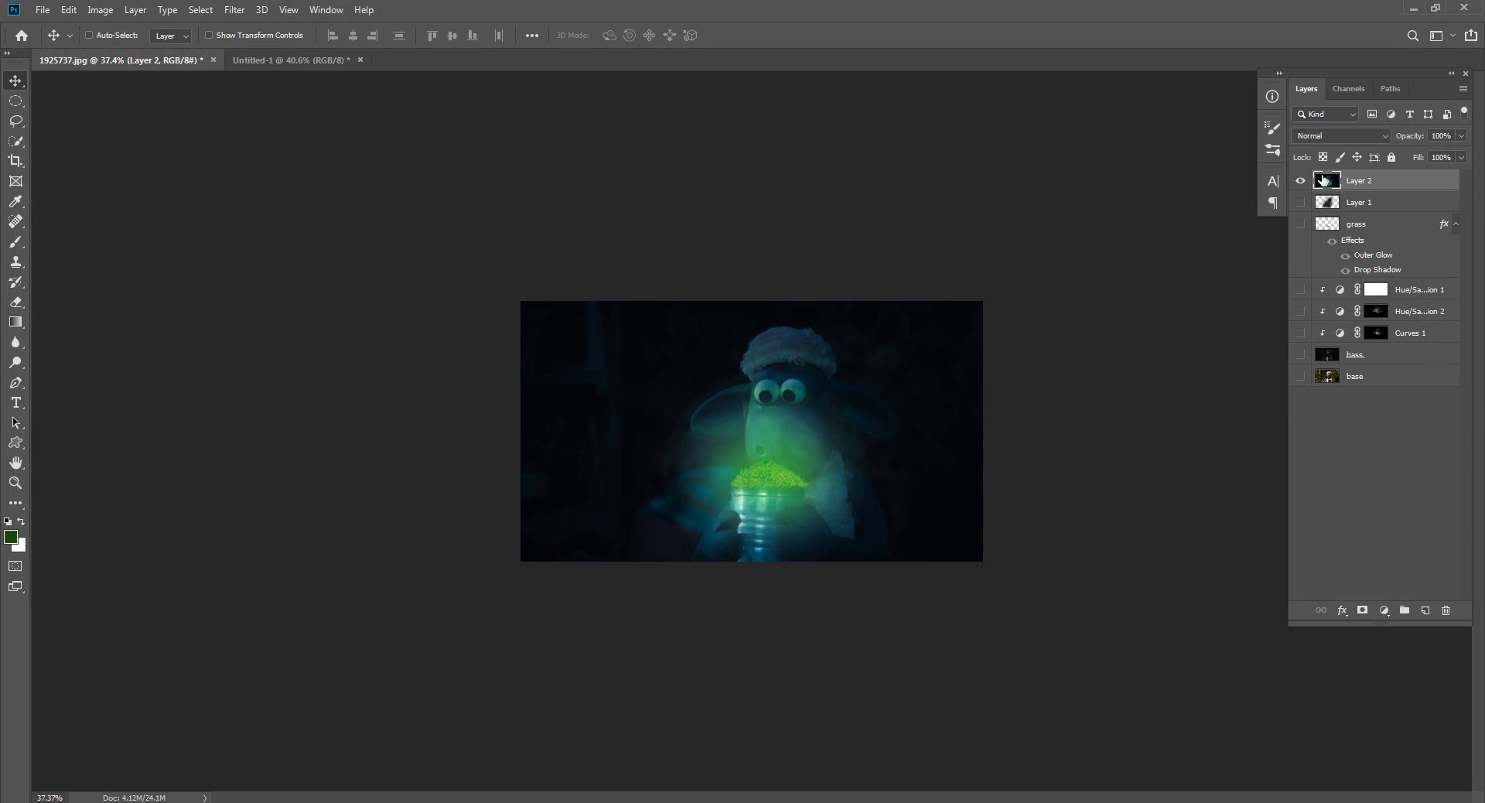
{"action": "left_click", "coordinate": [1301, 181]}
{"action": "left_click_drag", "start_coordinate": [1301, 202], "coordinate": [1303, 390]}
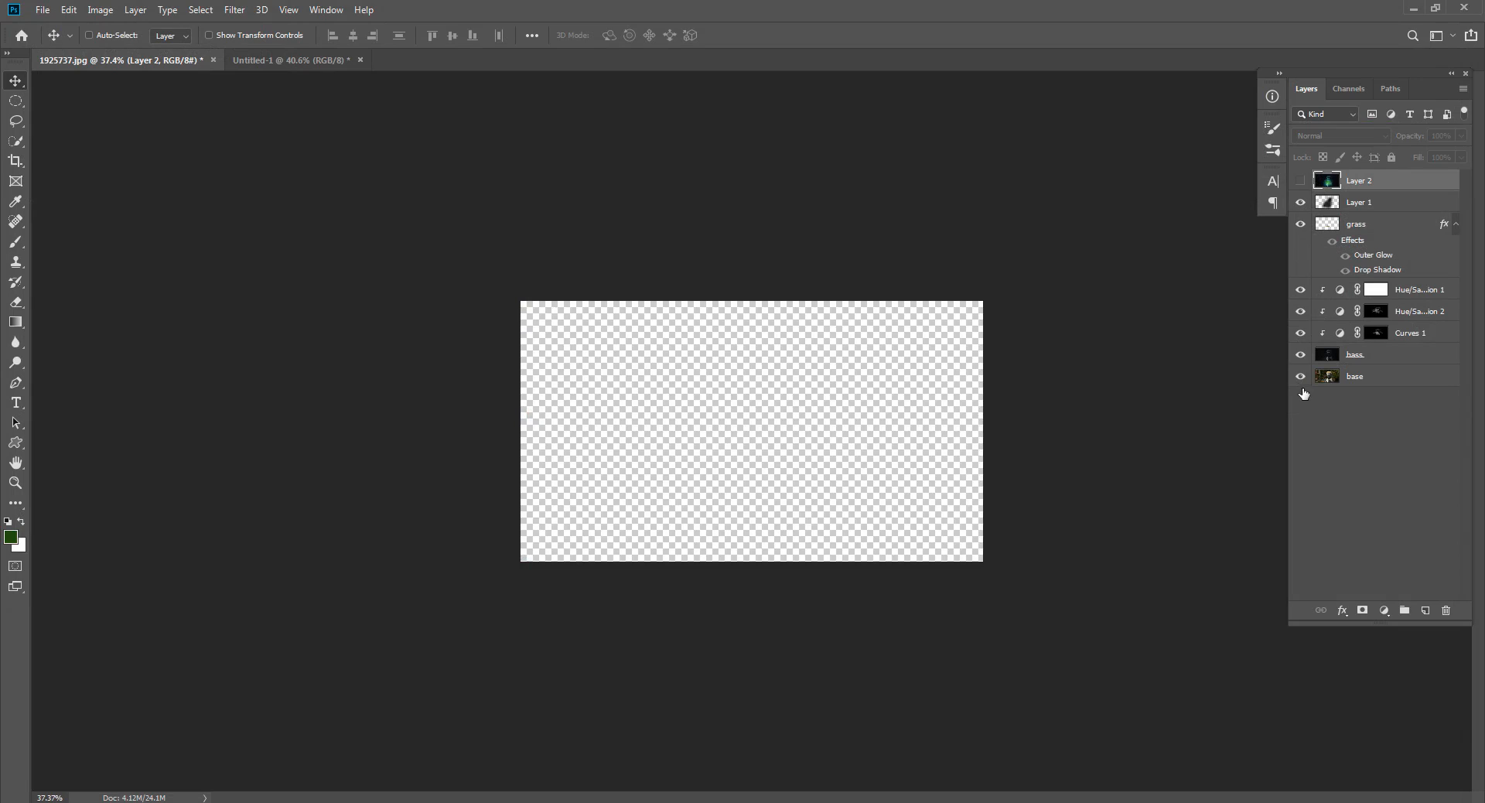
{"action": "left_click", "coordinate": [1456, 224]}
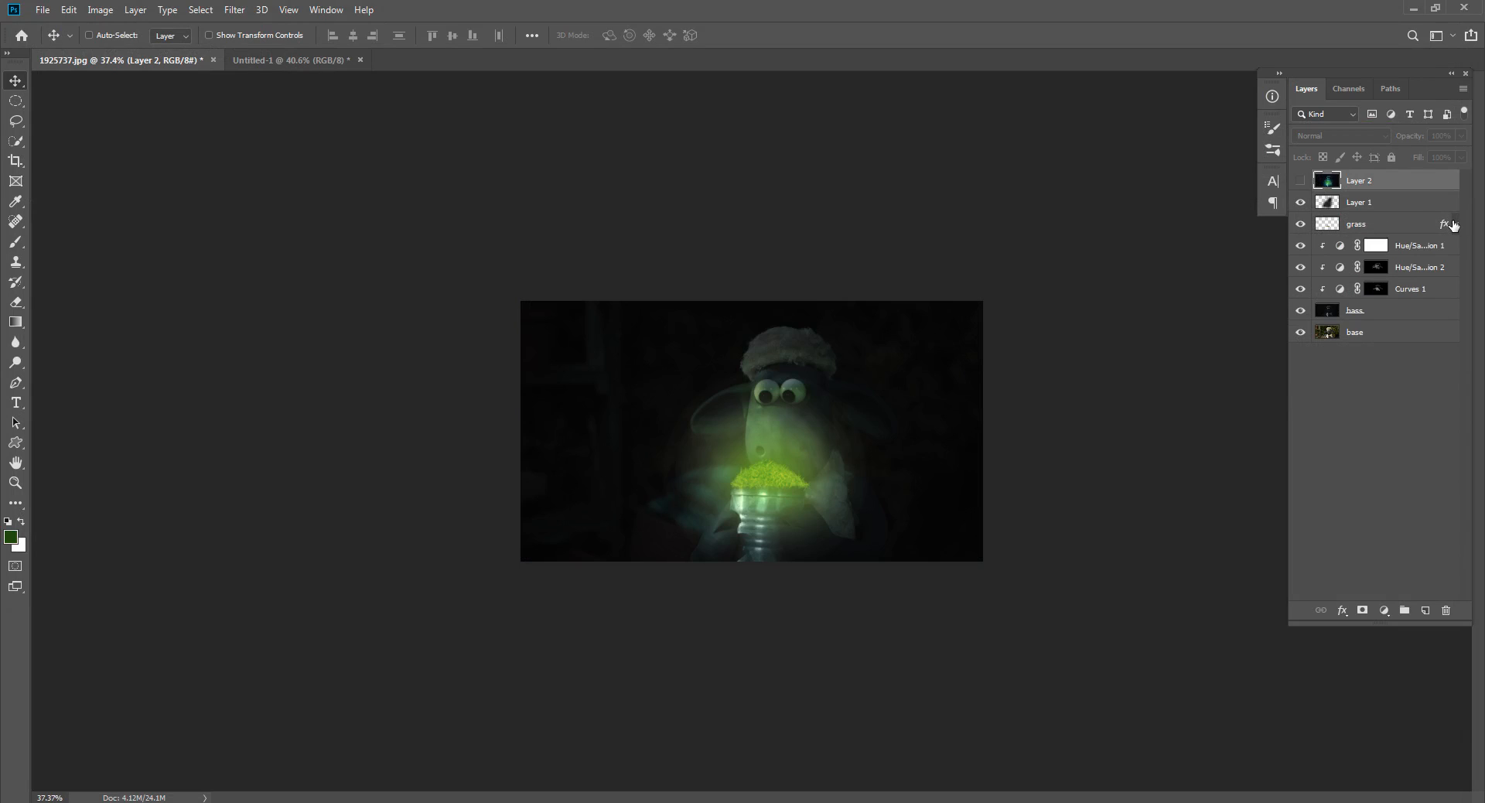
Compare the image with Layer 2 shown and hidden, leaving it shown.
{"action": "left_click", "coordinate": [1300, 181]}
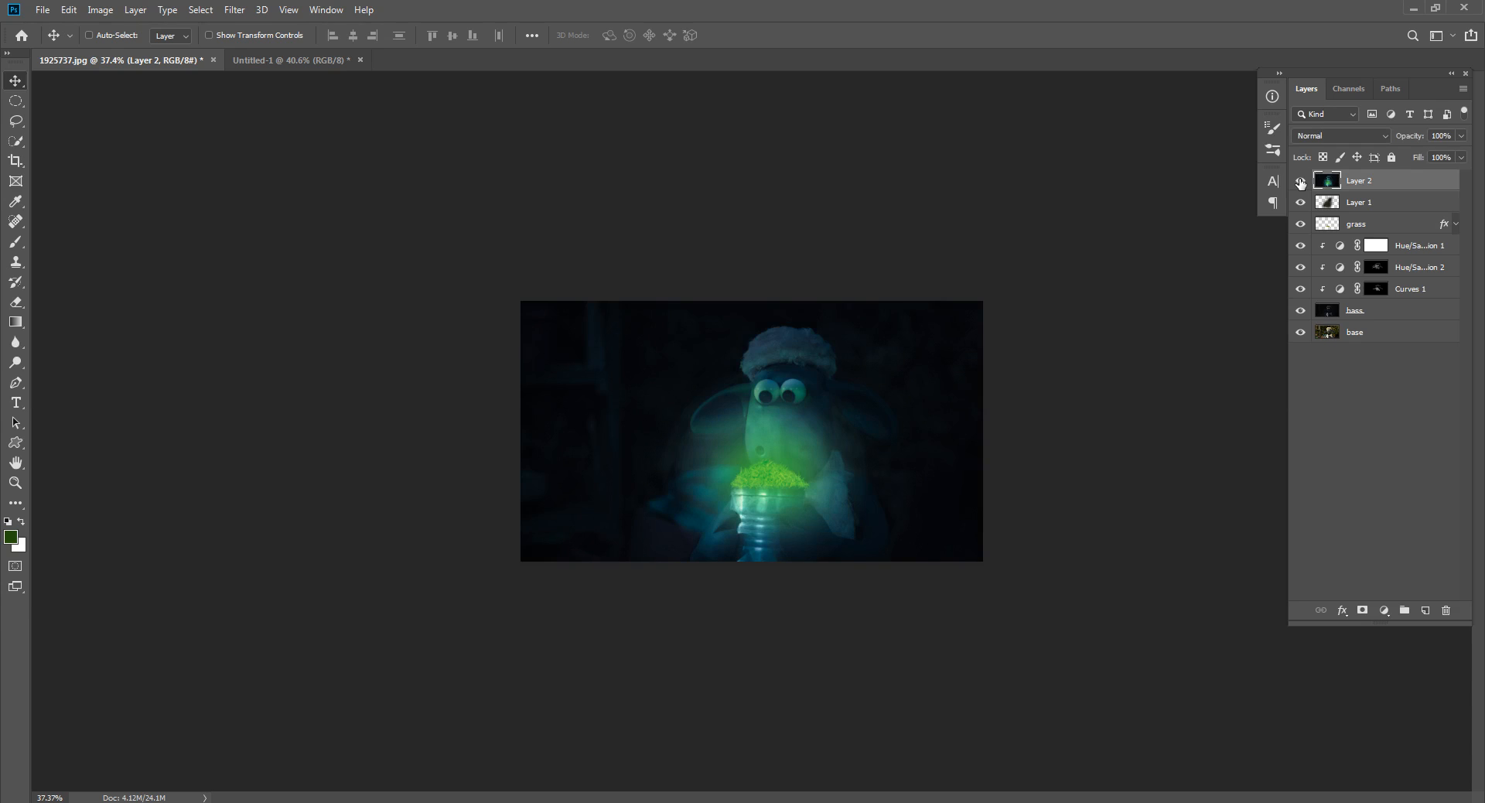
{"action": "left_click", "coordinate": [1300, 181]}
{"action": "left_click", "coordinate": [1300, 181]}
{"action": "key", "text": "ctrl+space"}
{"action": "left_click_drag", "start_coordinate": [1036, 317], "coordinate": [1061, 315]}
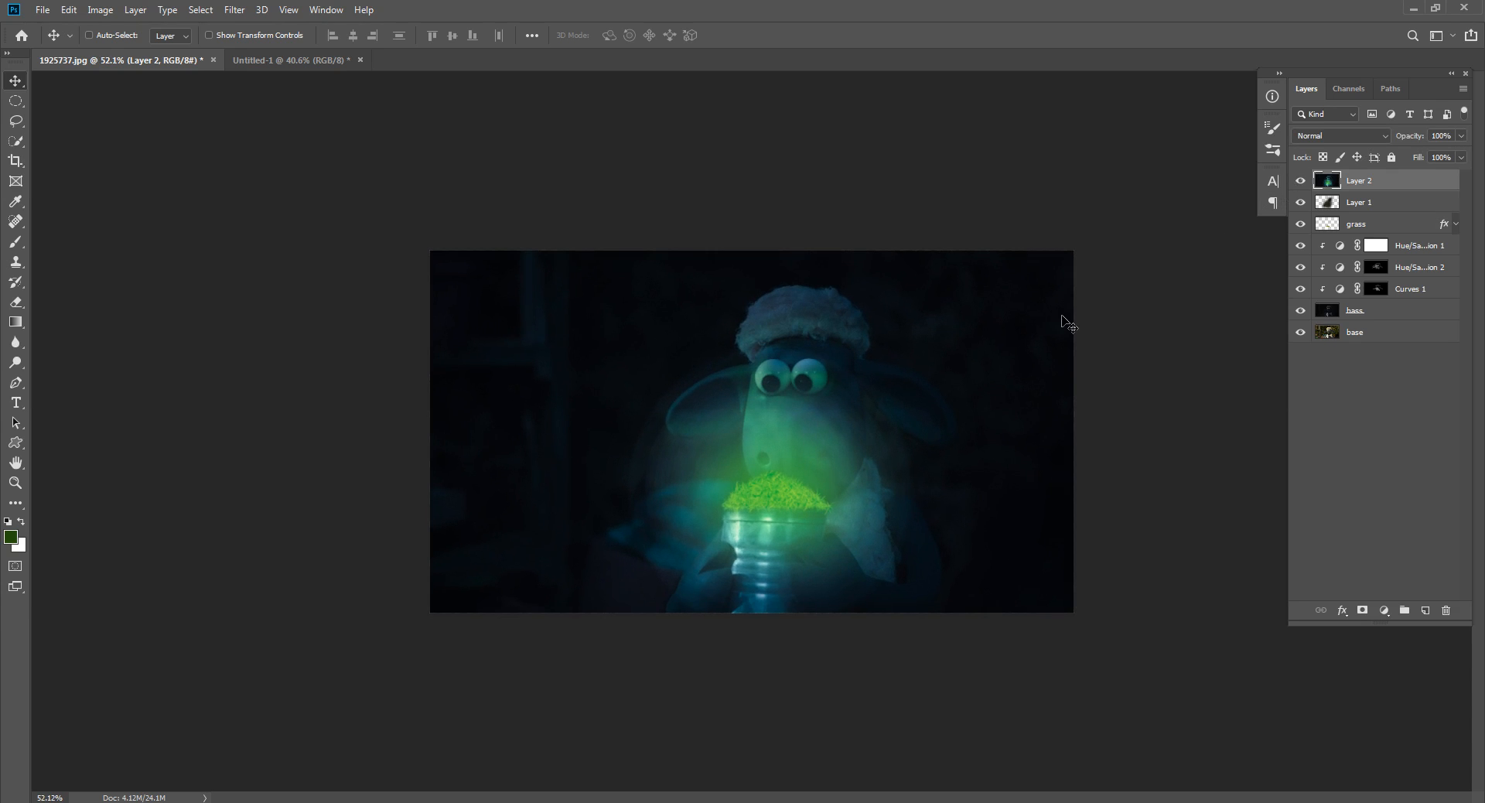